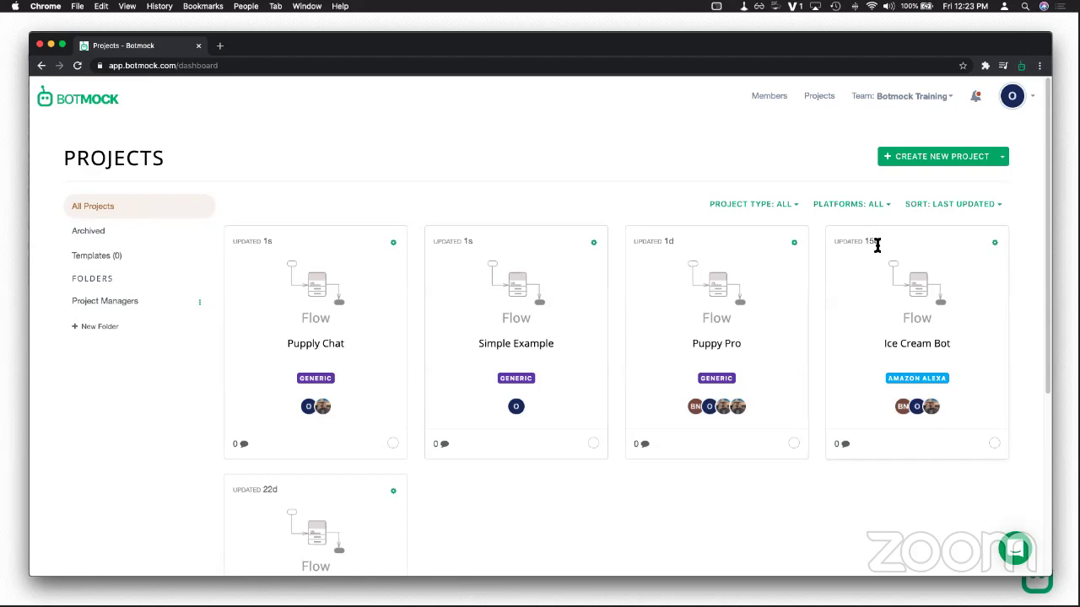
# Step: Cancel the new-project setup and open the existing Pupply Chat project instead
pyautogui.click(918, 158)
pyautogui.click(485, 281)
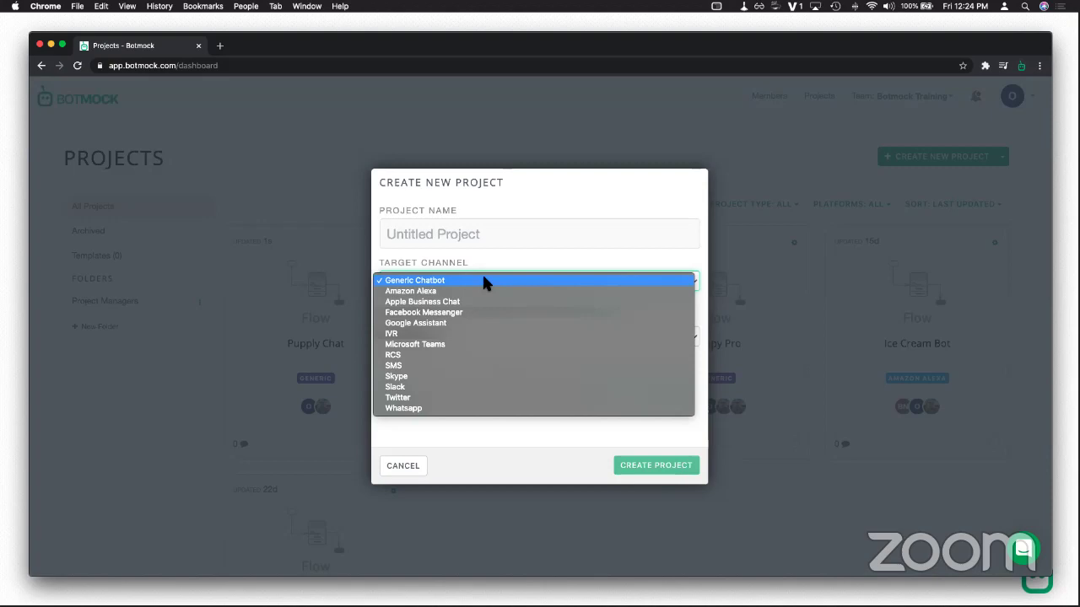
pyautogui.click(395, 460)
pyautogui.click(400, 466)
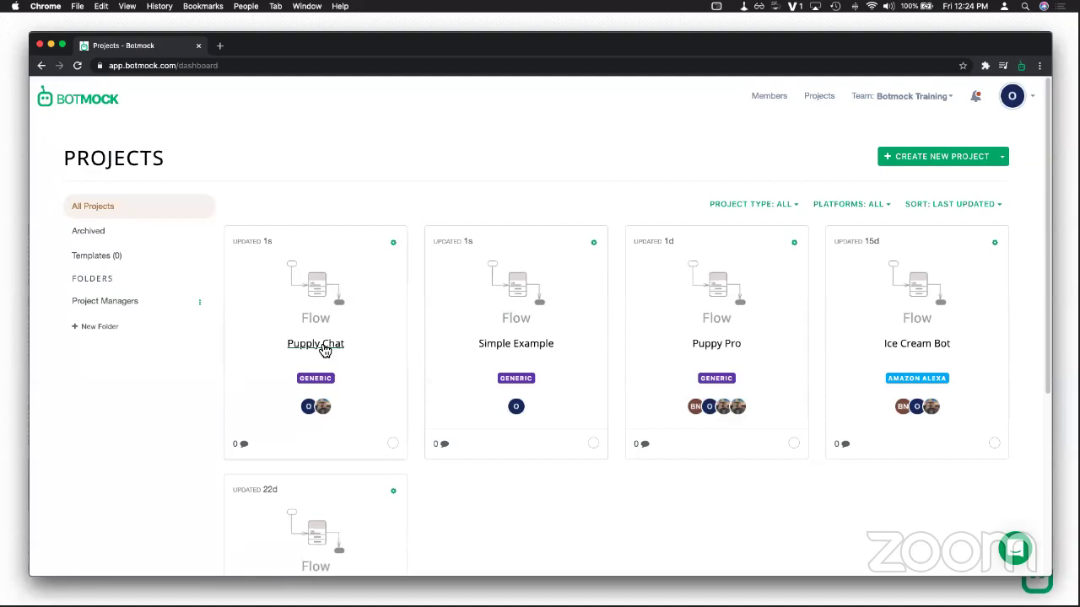
pyautogui.click(325, 348)
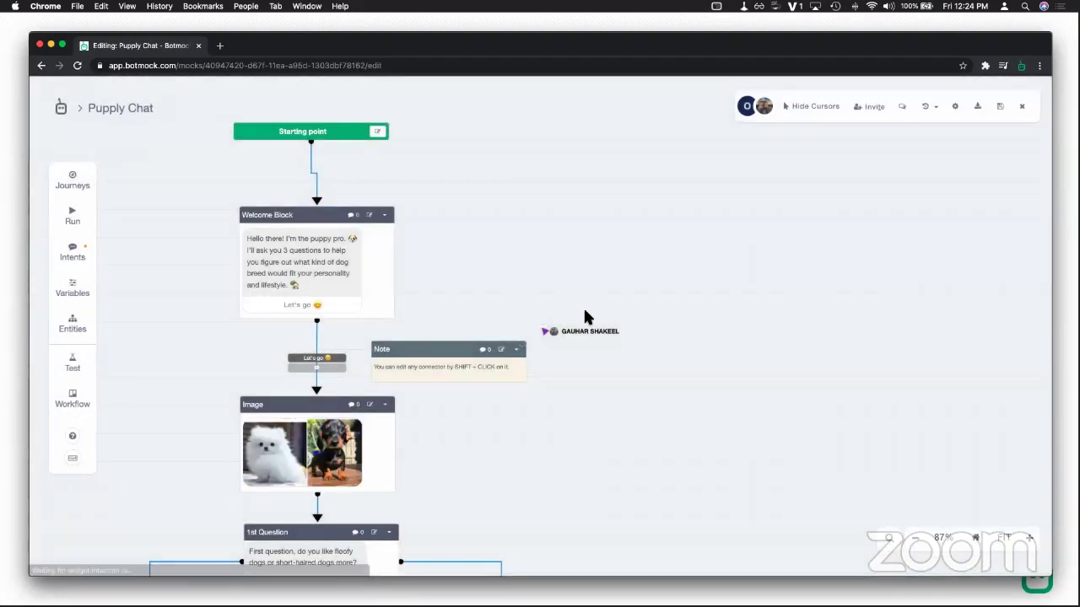
# Step: Hide collaborators' cursors and look over the flow from Starting point to 1st Question
pyautogui.click(810, 107)
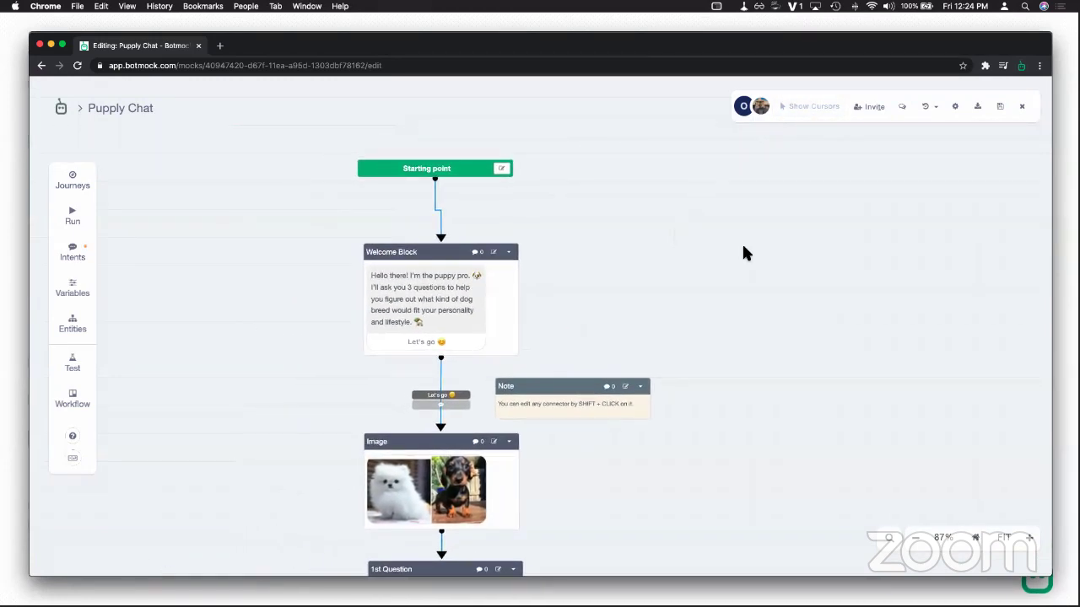
pyautogui.moveTo(744, 247); pyautogui.dragTo(695, 249)
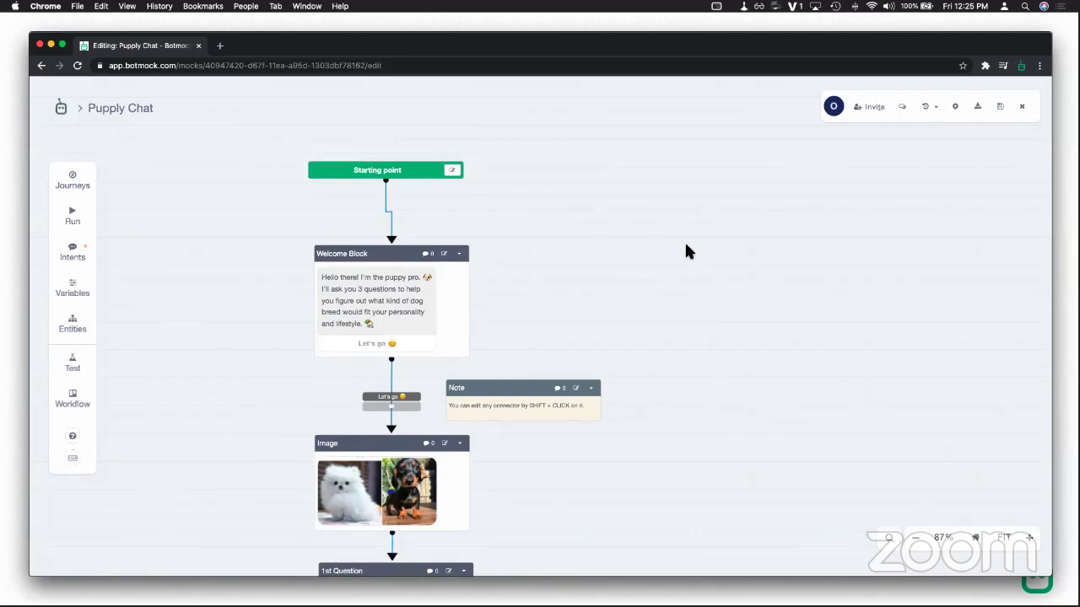
pyautogui.scroll(-5, 686, 245)
pyautogui.scroll(-3, 682, 301)
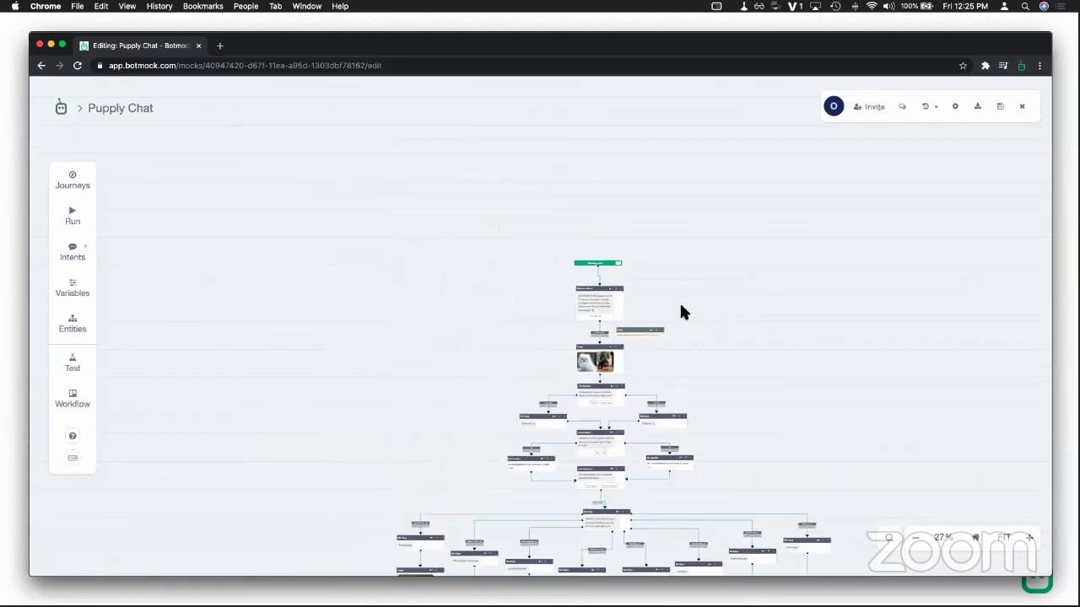
pyautogui.scroll(4, 683, 275)
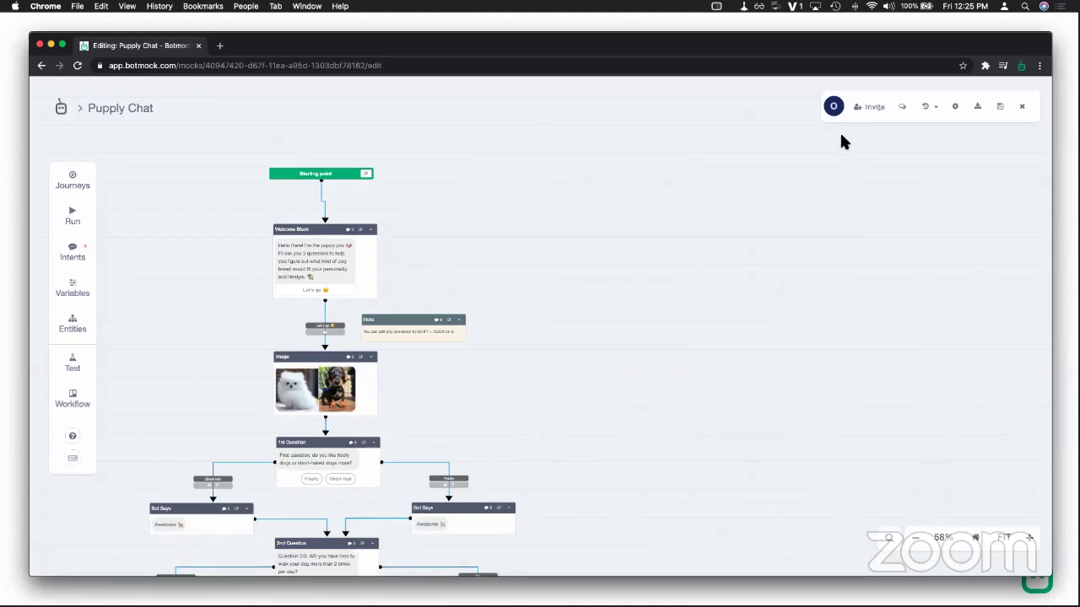
# Step: Switch on access for the third team member, keep the Editor role, and view the shareable link
pyautogui.click(870, 109)
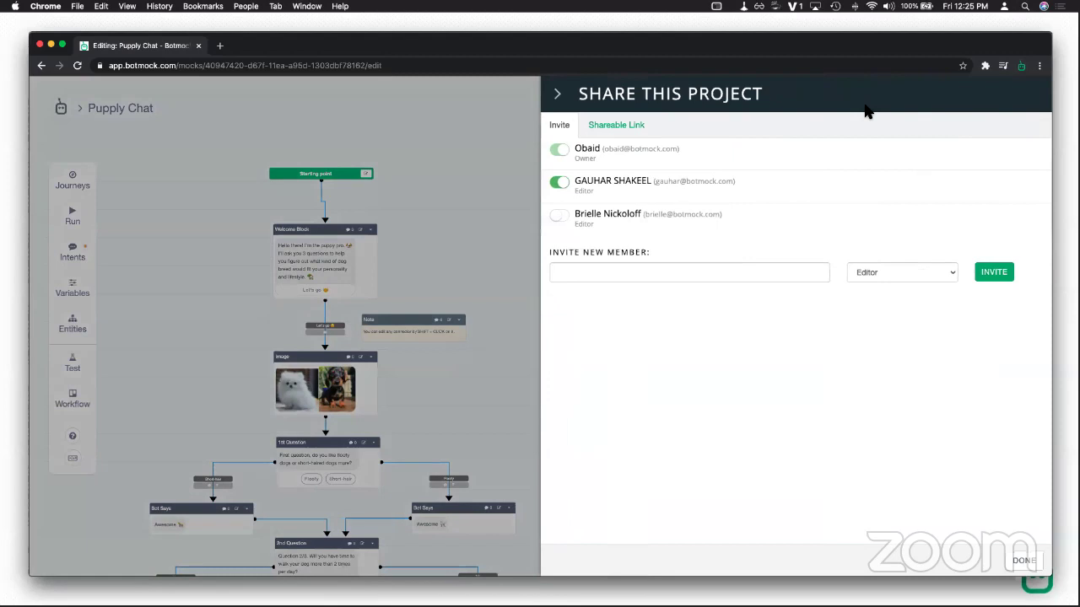
pyautogui.click(561, 221)
pyautogui.click(622, 268)
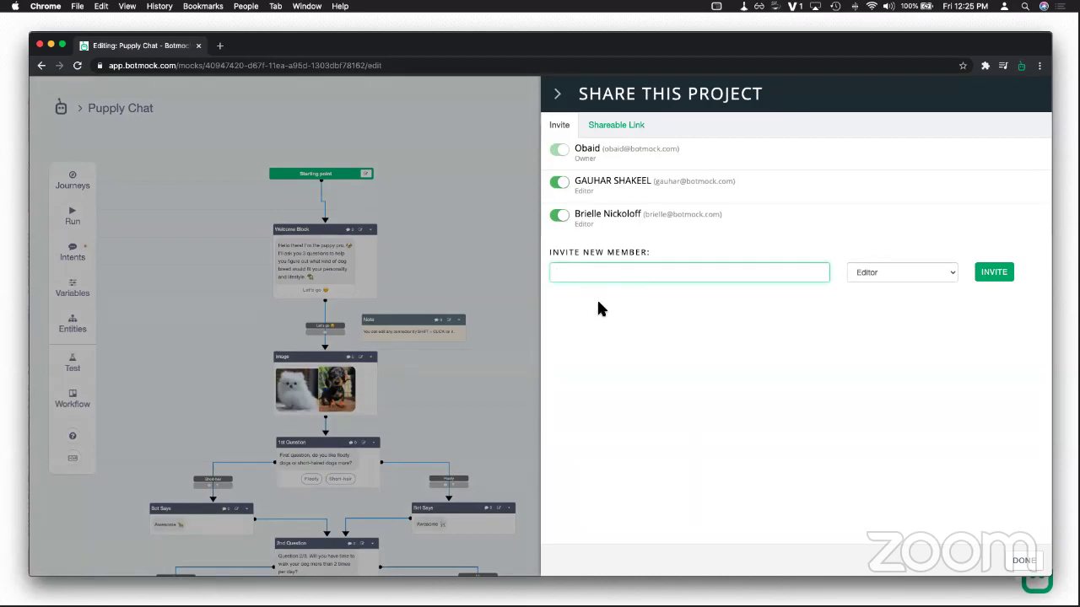
pyautogui.click(881, 270)
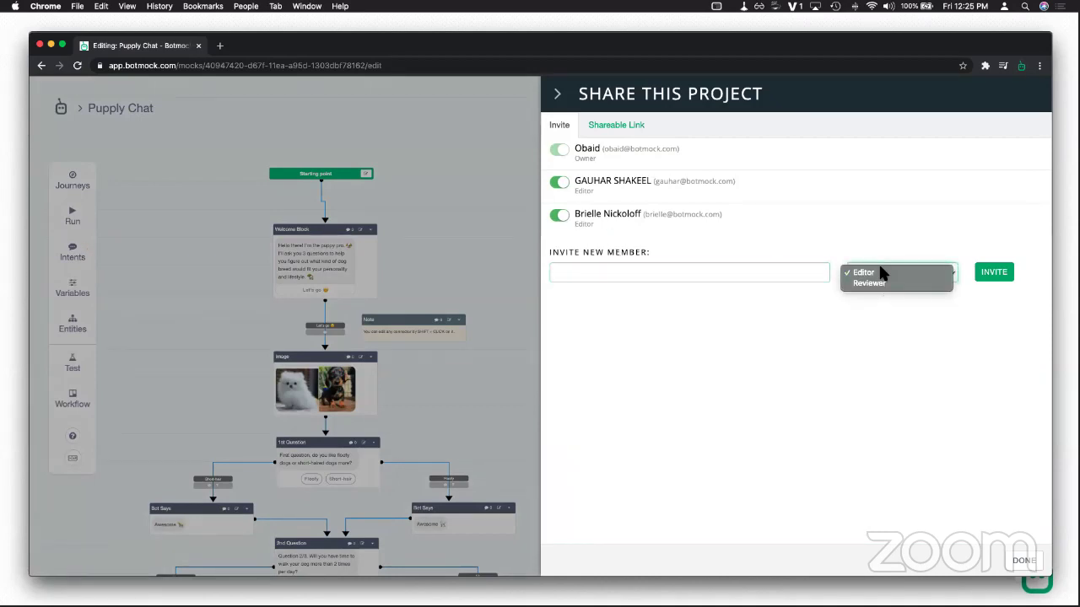
pyautogui.click(837, 244)
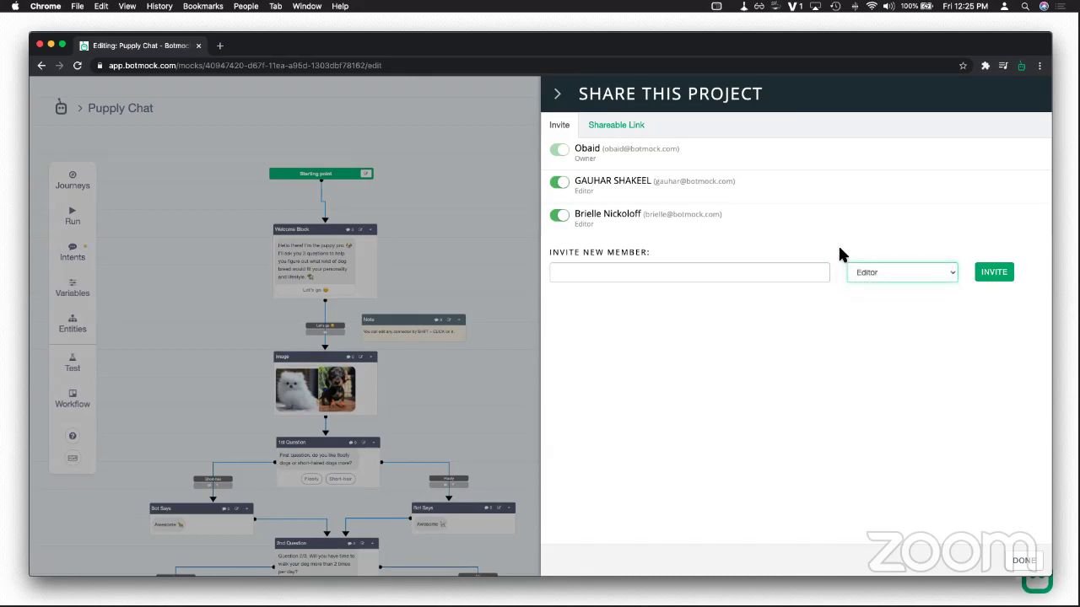
pyautogui.click(598, 125)
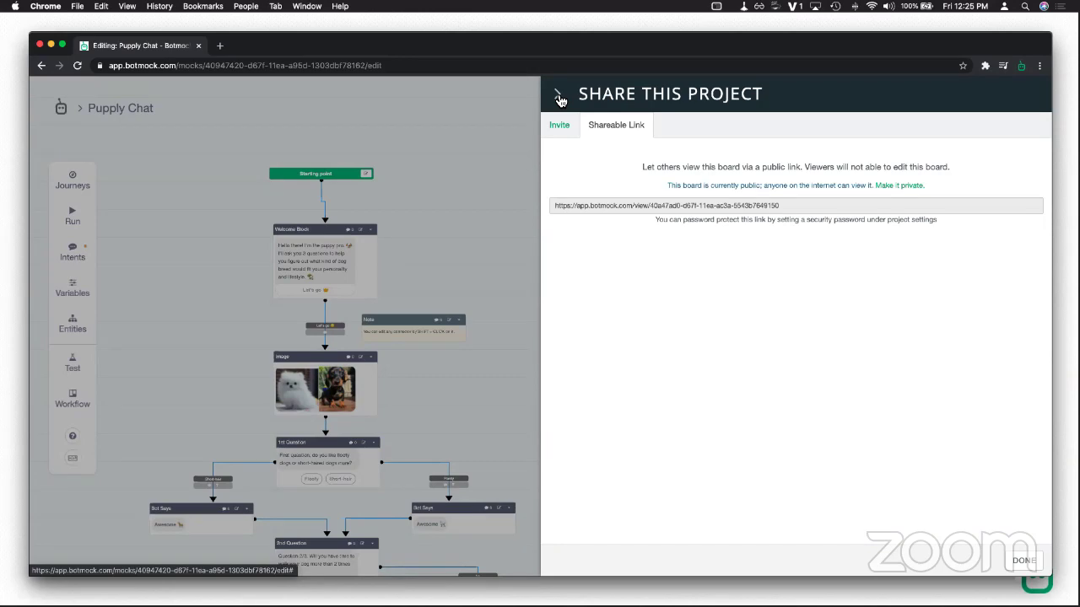
pyautogui.click(558, 99)
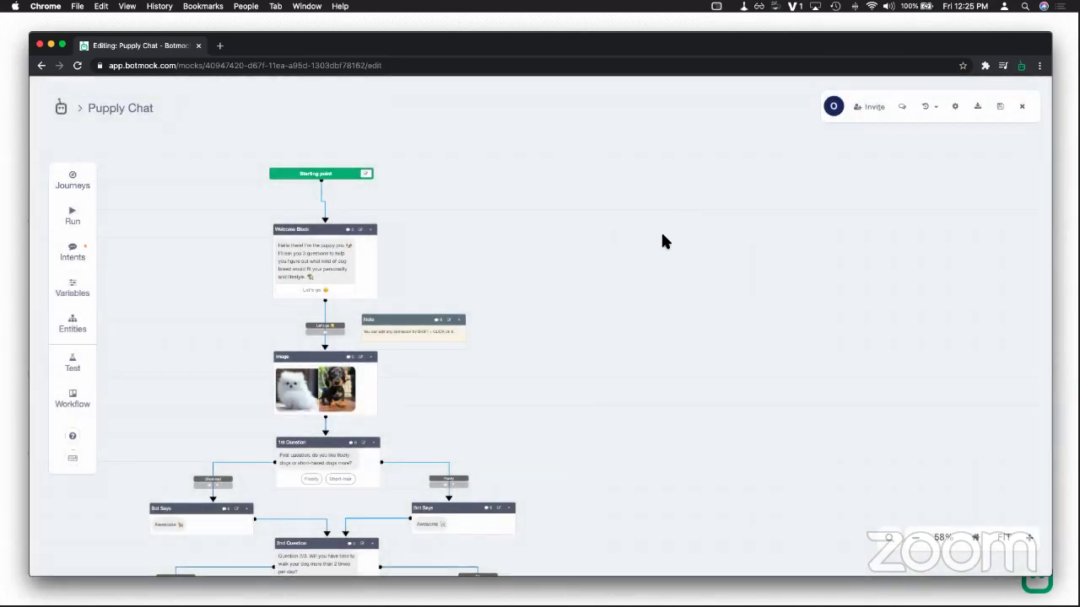
pyautogui.scroll(1, 662, 270)
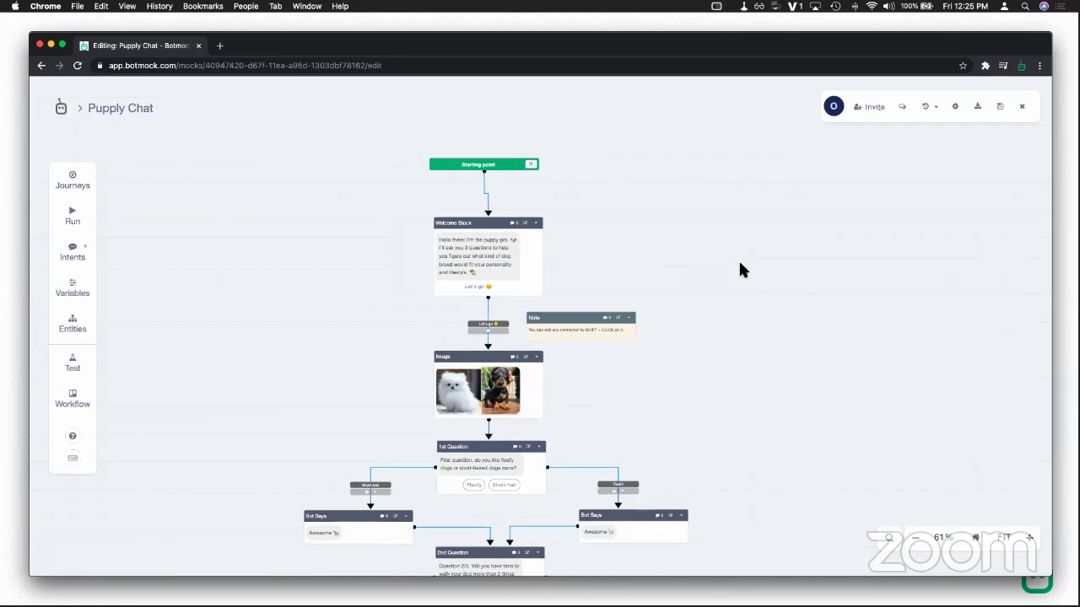
pyautogui.scroll(4, 738, 268)
pyautogui.moveTo(562, 256); pyautogui.dragTo(689, 261)
pyautogui.scroll(3, 689, 269)
pyautogui.scroll(2, 689, 270)
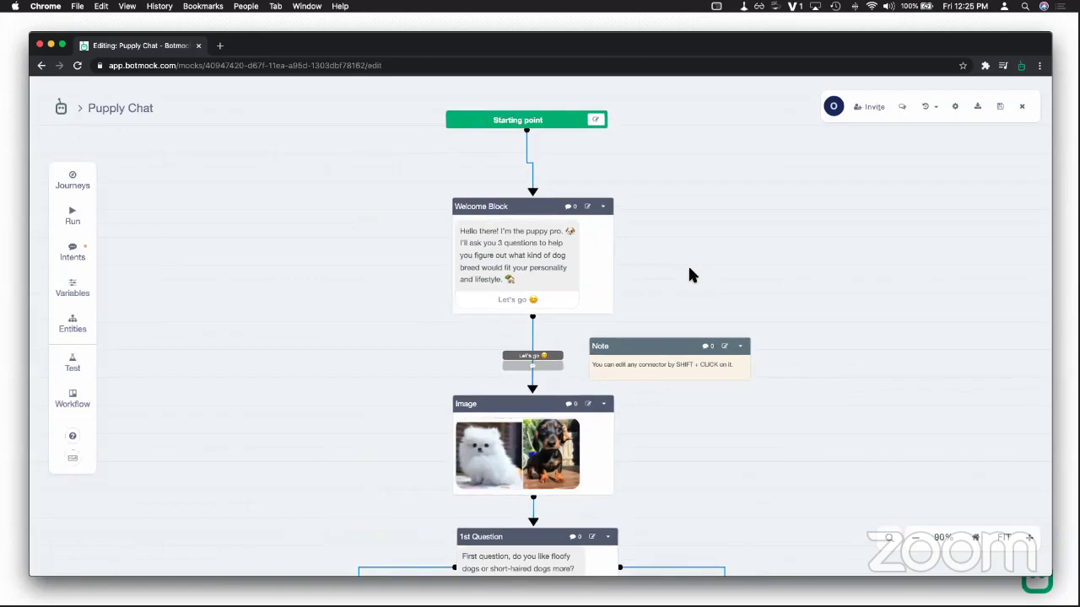
pyautogui.scroll(2, 674, 299)
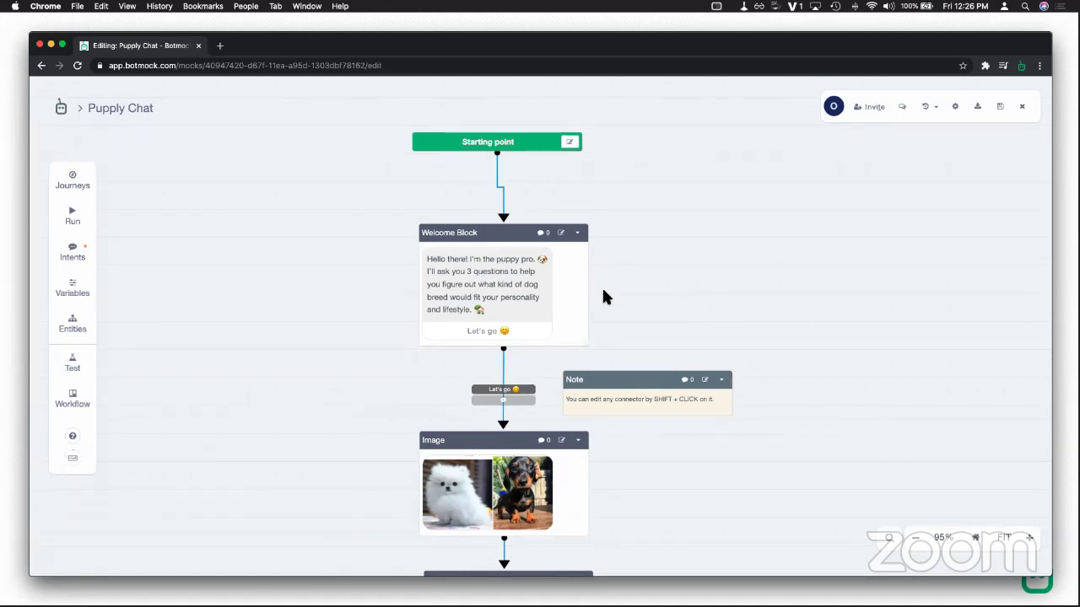
pyautogui.scroll(2, 605, 296)
pyautogui.moveTo(658, 318); pyautogui.dragTo(591, 221)
pyautogui.moveTo(562, 307); pyautogui.dragTo(611, 300)
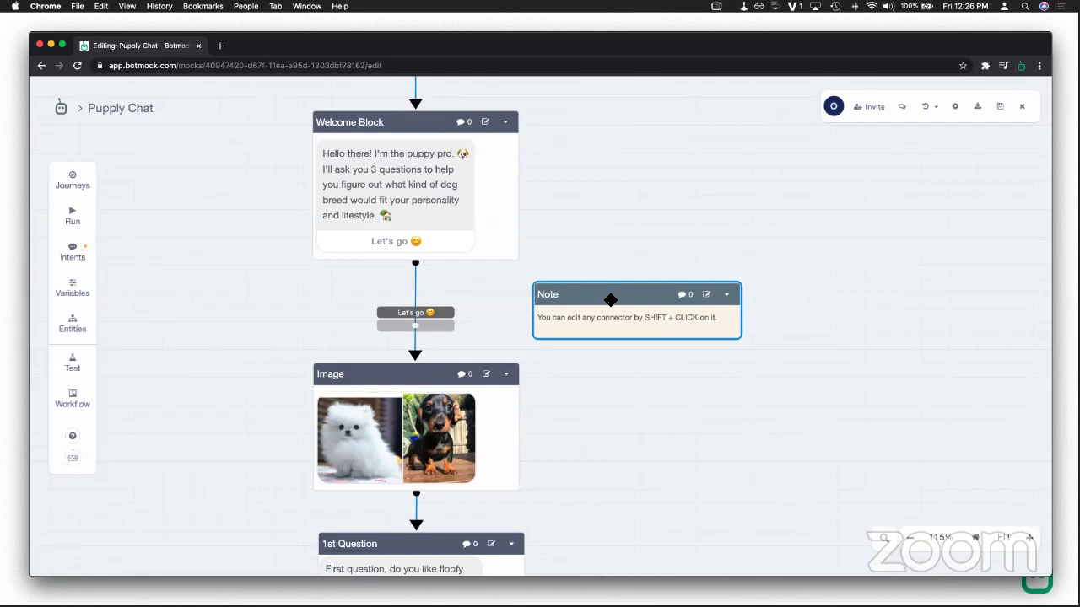
pyautogui.scroll(-2, 608, 311)
pyautogui.scroll(-2, 591, 411)
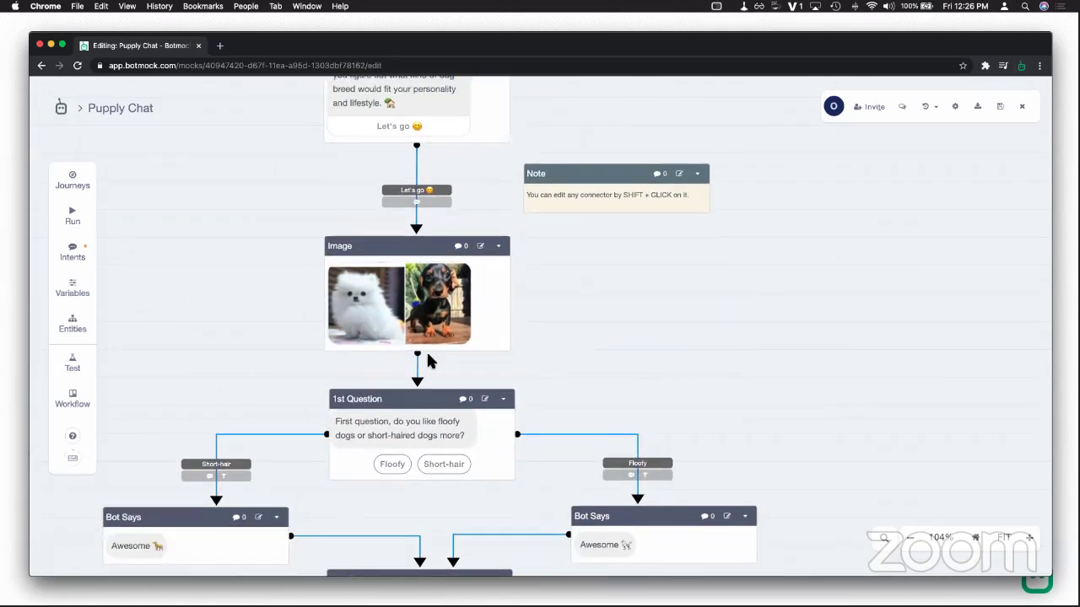
pyautogui.scroll(-3, 553, 329)
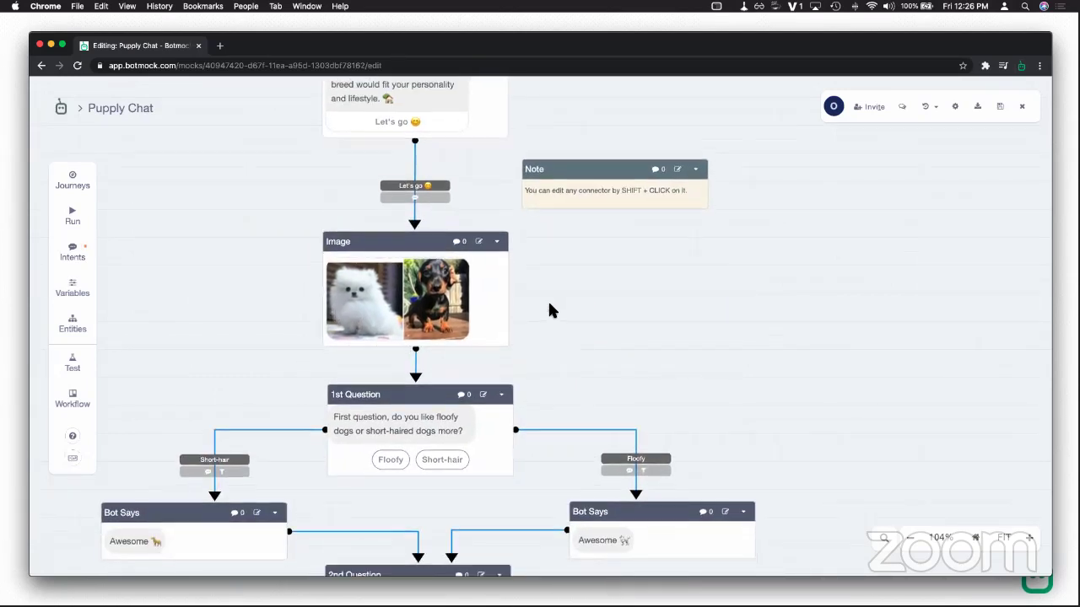
pyautogui.moveTo(546, 275); pyautogui.dragTo(653, 241)
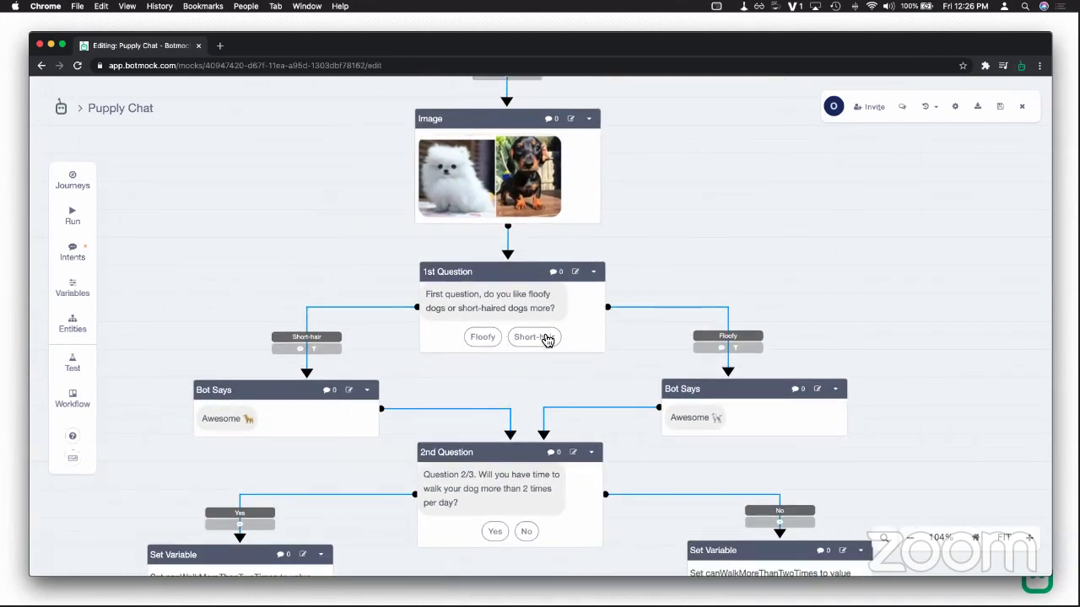
pyautogui.scroll(-3, 498, 325)
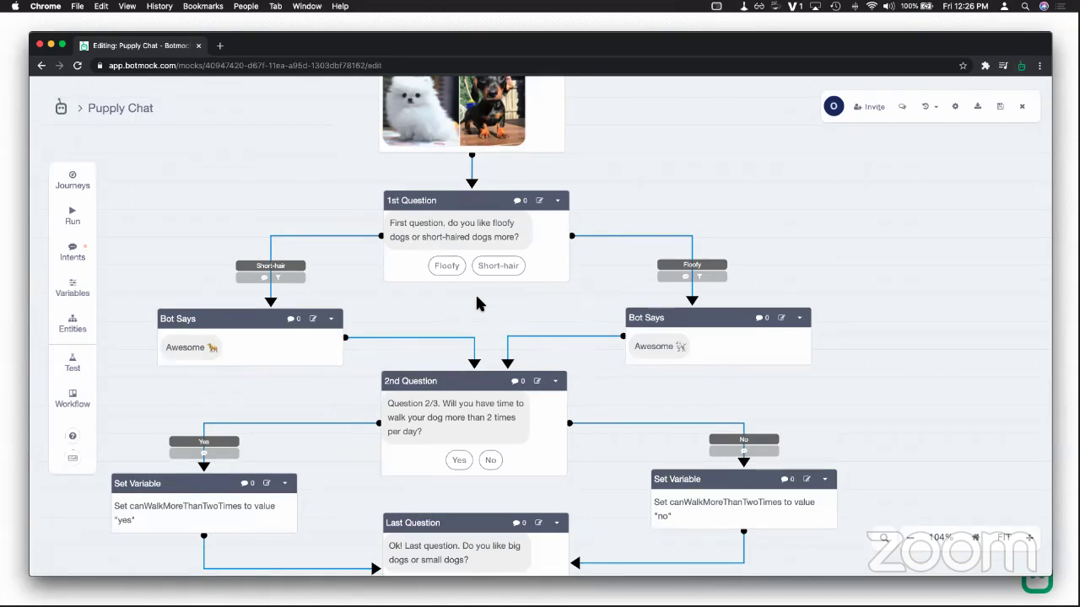
pyautogui.scroll(-3, 545, 309)
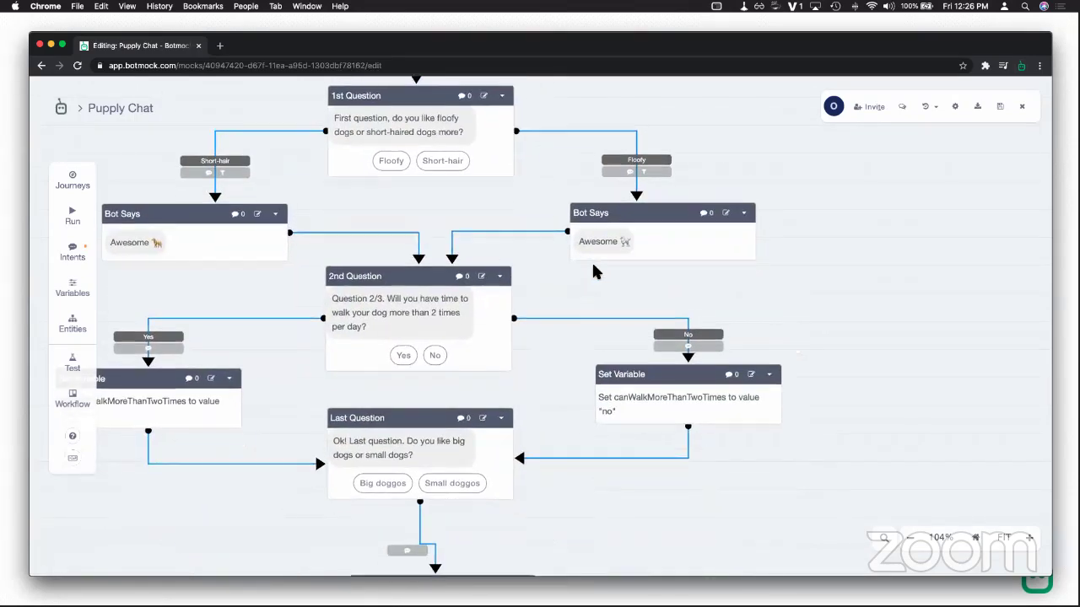
pyautogui.scroll(5, 743, 373)
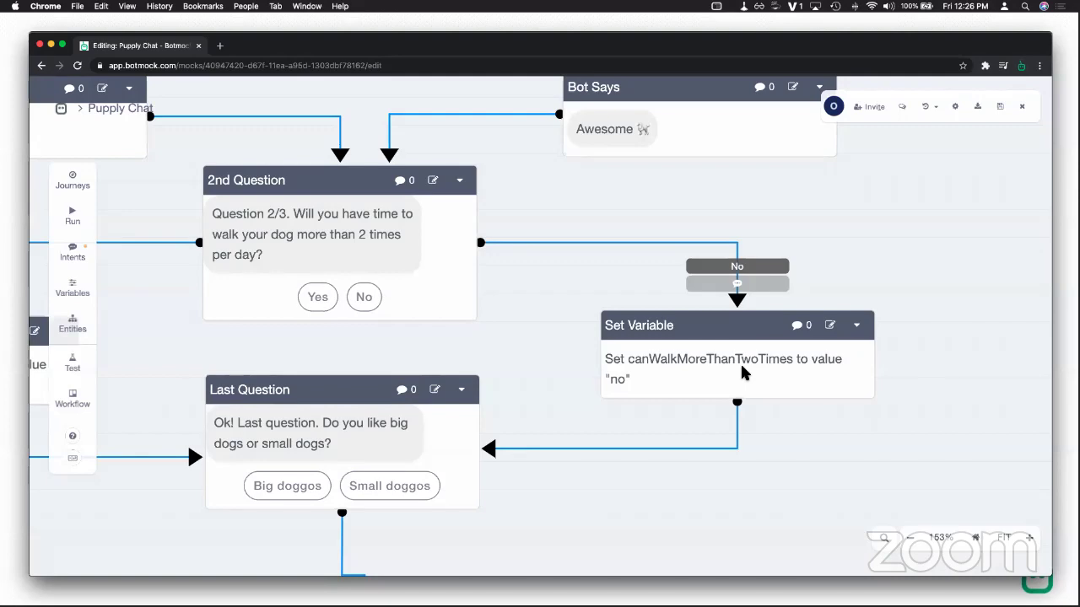
pyautogui.scroll(-5, 694, 386)
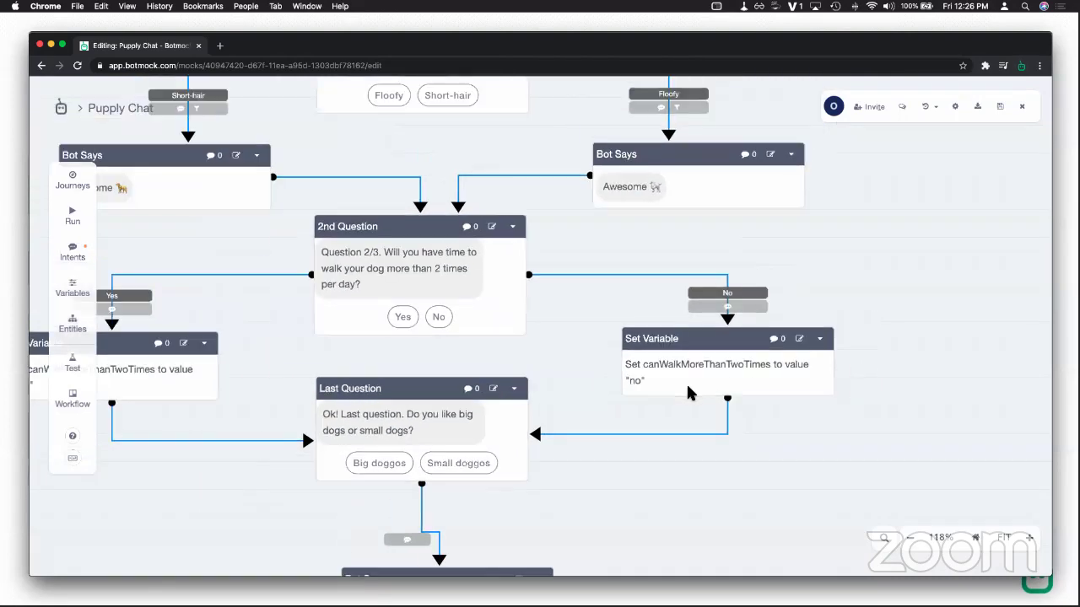
pyautogui.scroll(5, 788, 393)
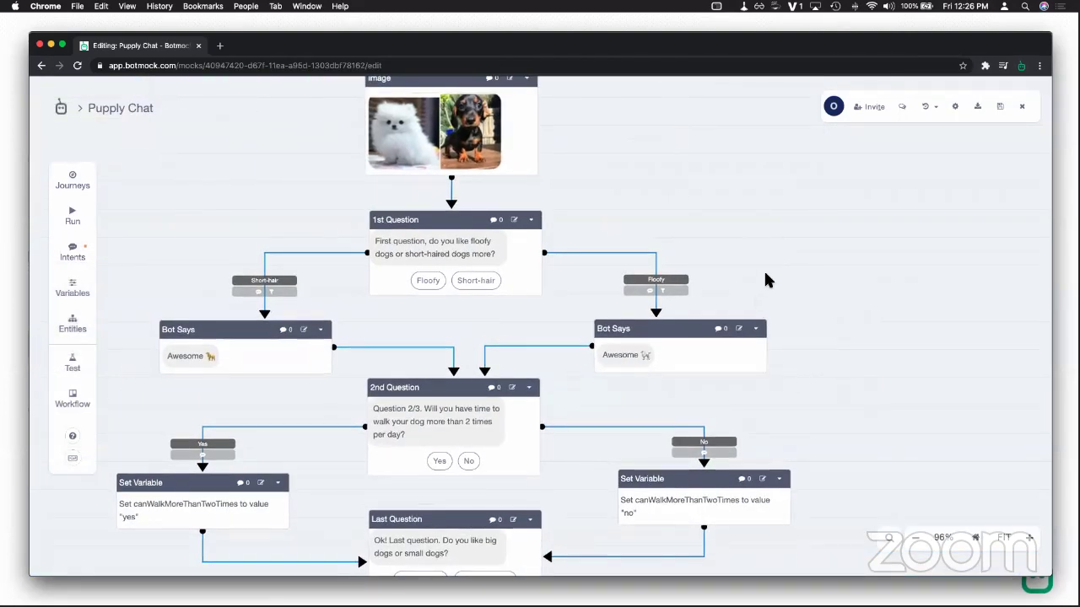
pyautogui.scroll(5, 768, 384)
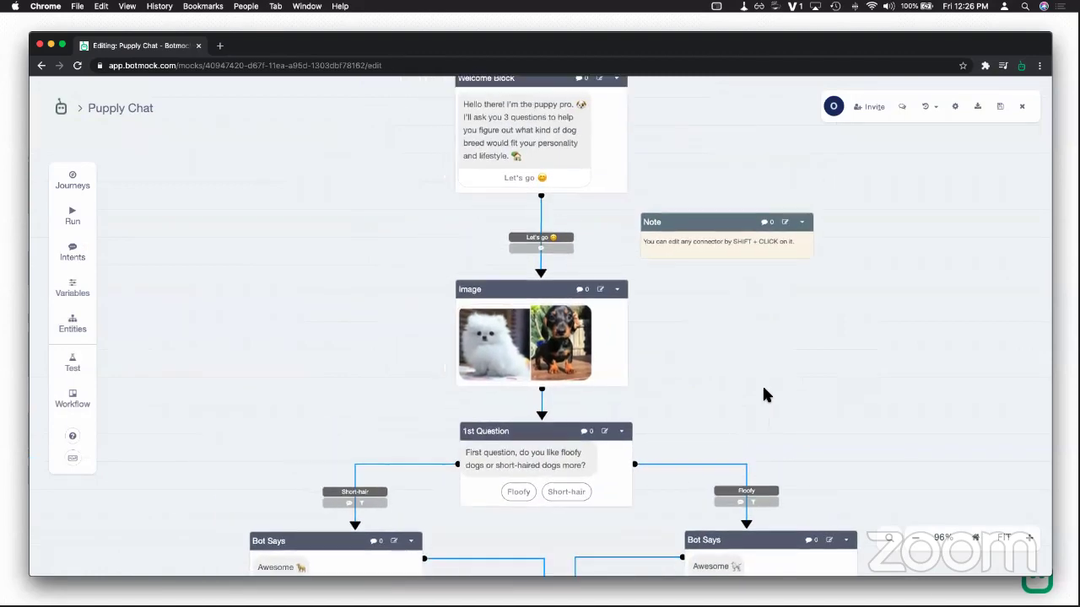
pyautogui.scroll(5, 774, 469)
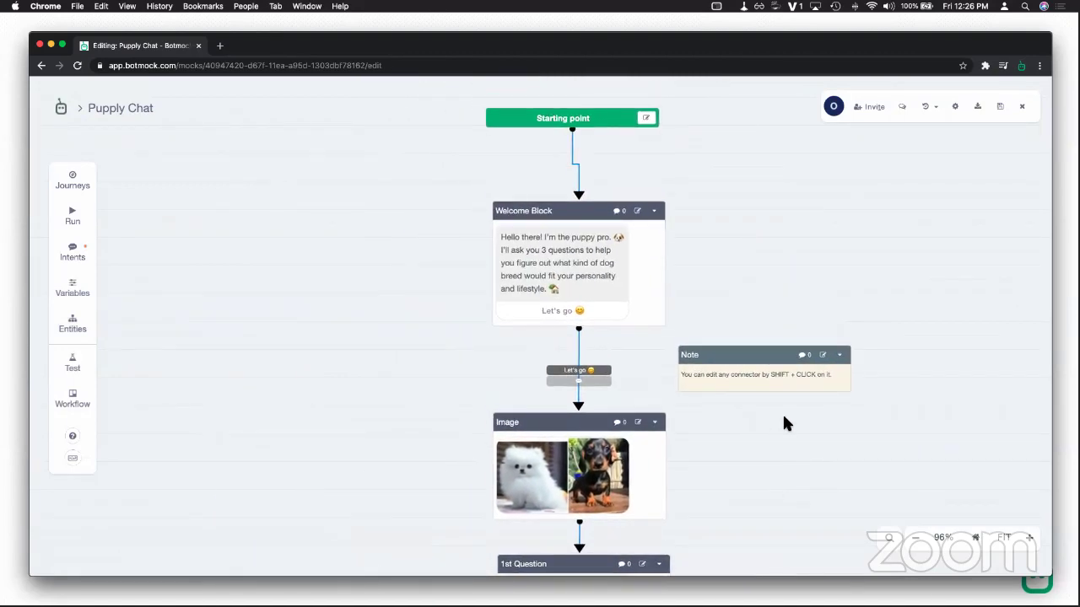
pyautogui.scroll(-4, 790, 340)
pyautogui.hscroll(1, 652, 274)
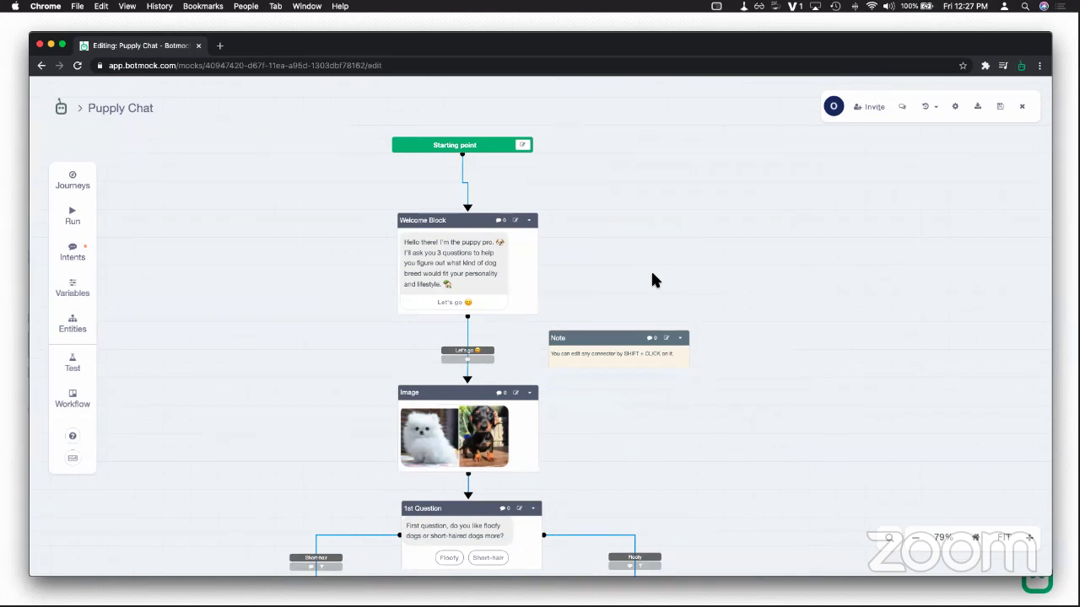
pyautogui.scroll(4, 662, 297)
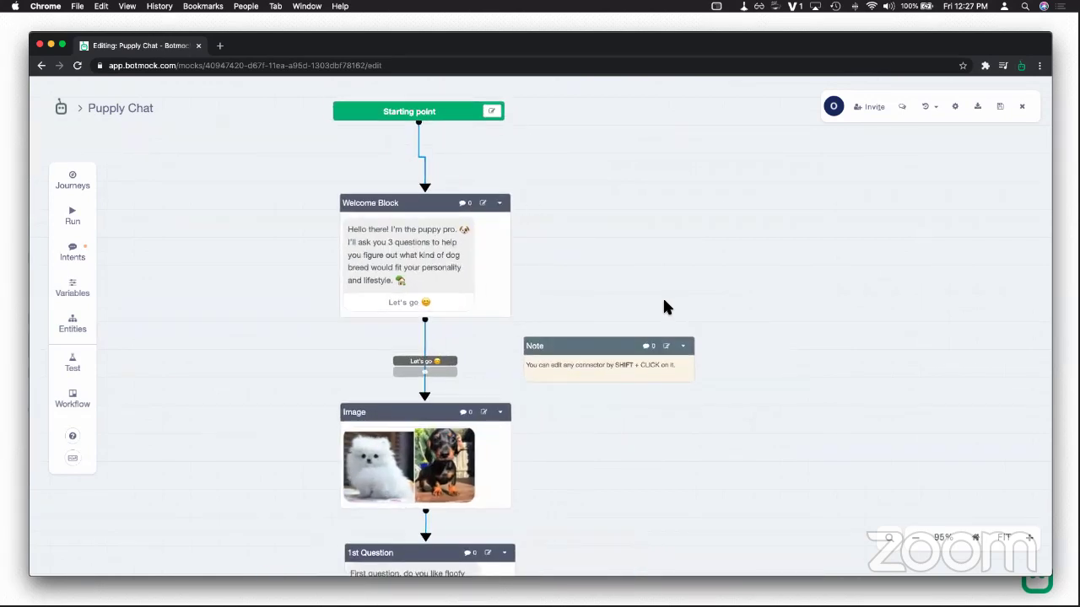
pyautogui.scroll(-1, 612, 288)
pyautogui.hscroll(-1, 612, 289)
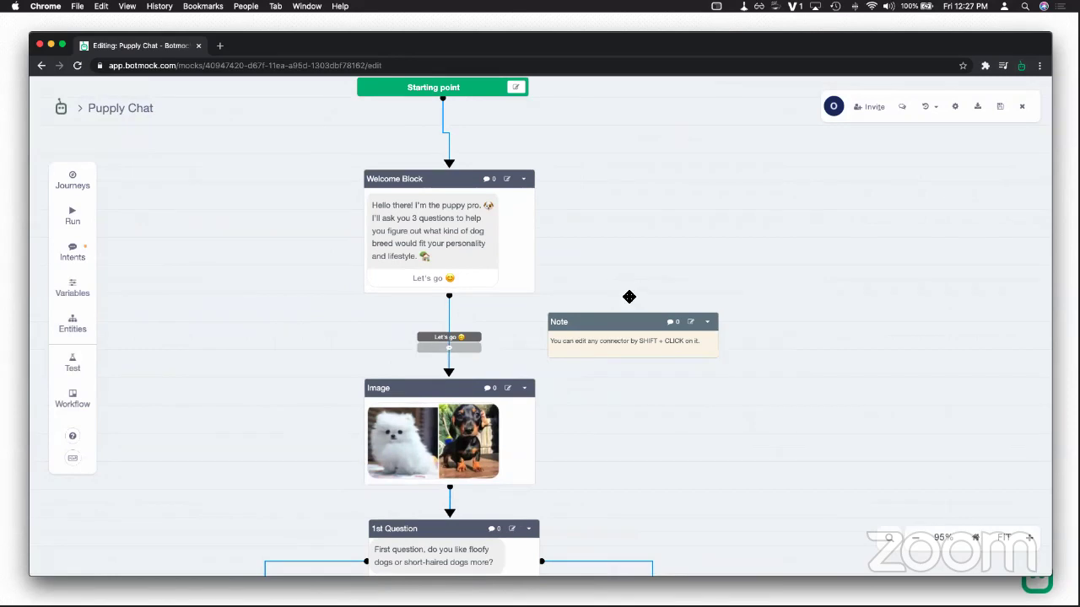
pyautogui.scroll(-3, 641, 424)
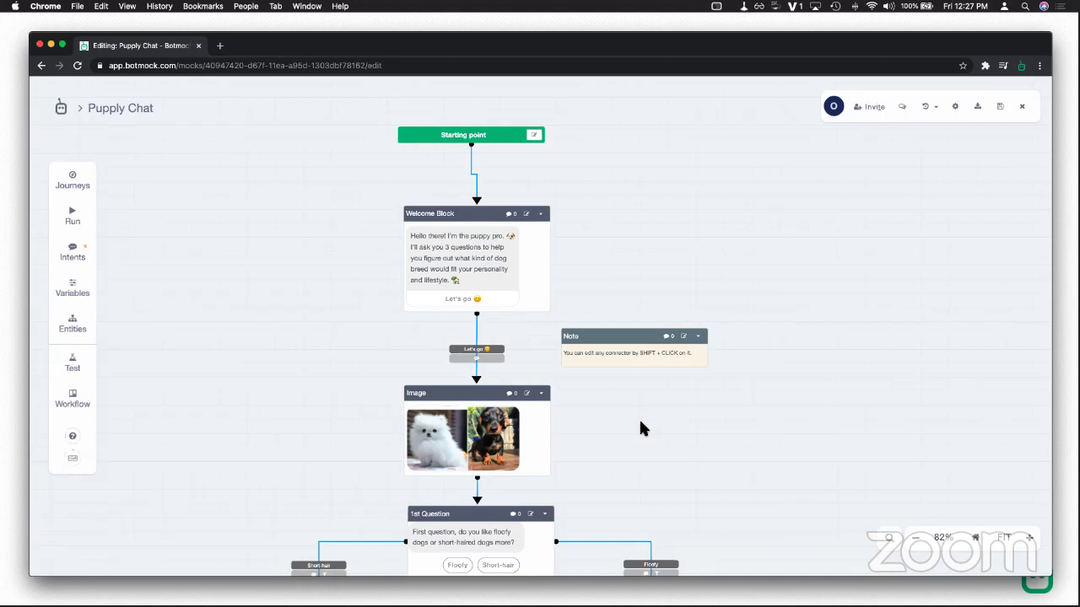
# Step: Zoom and pan across the whole flow, then show the Journeys list with Shephard and English Bulldog
pyautogui.scroll(-5, 666, 434)
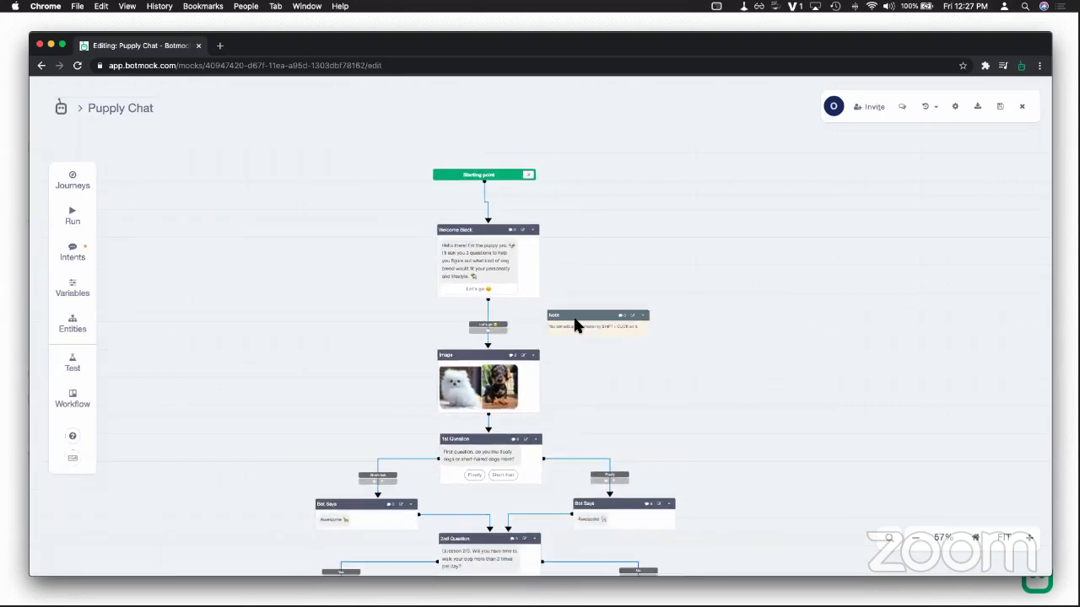
pyautogui.scroll(-5, 601, 351)
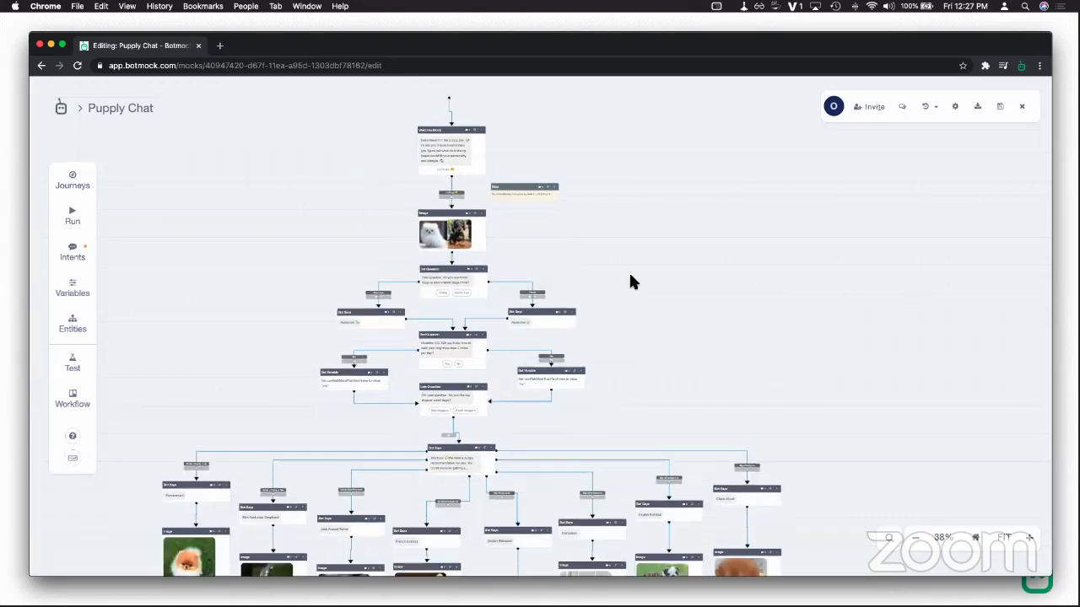
pyautogui.scroll(-5, 647, 228)
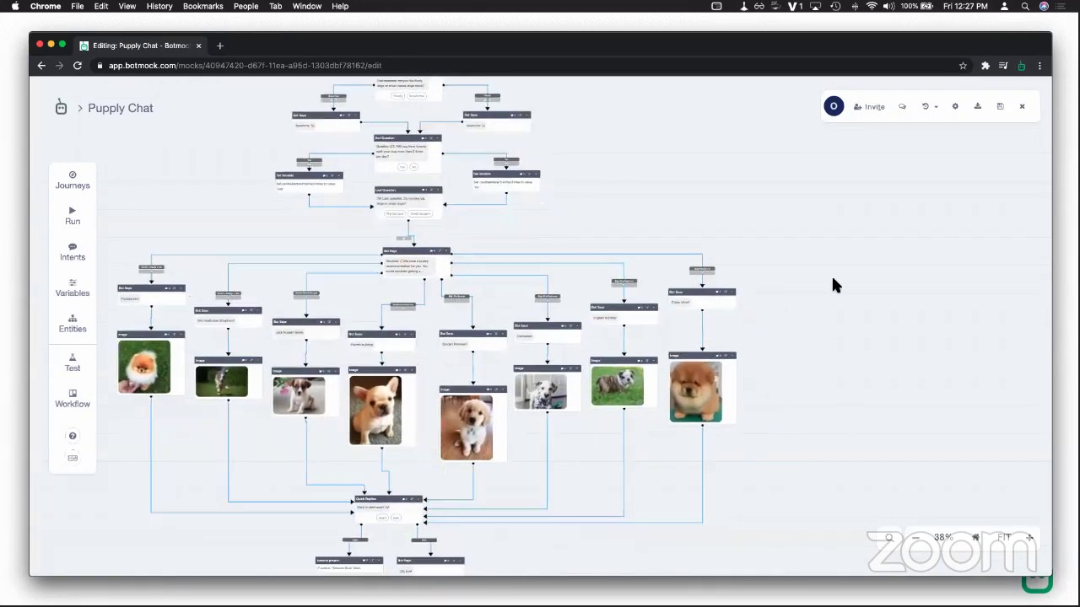
pyautogui.scroll(5, 838, 338)
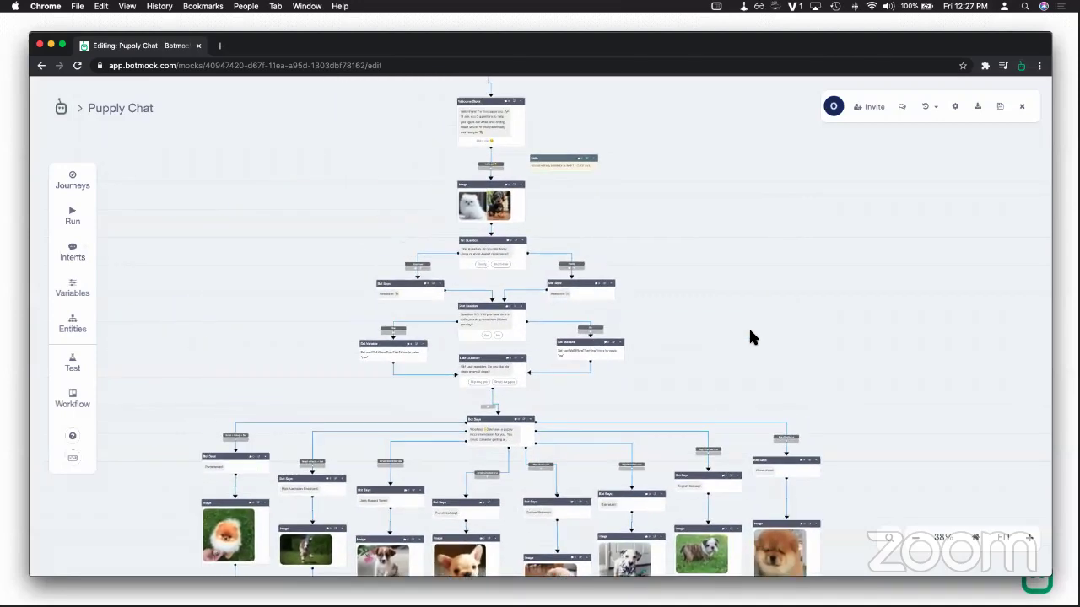
pyautogui.scroll(3, 728, 373)
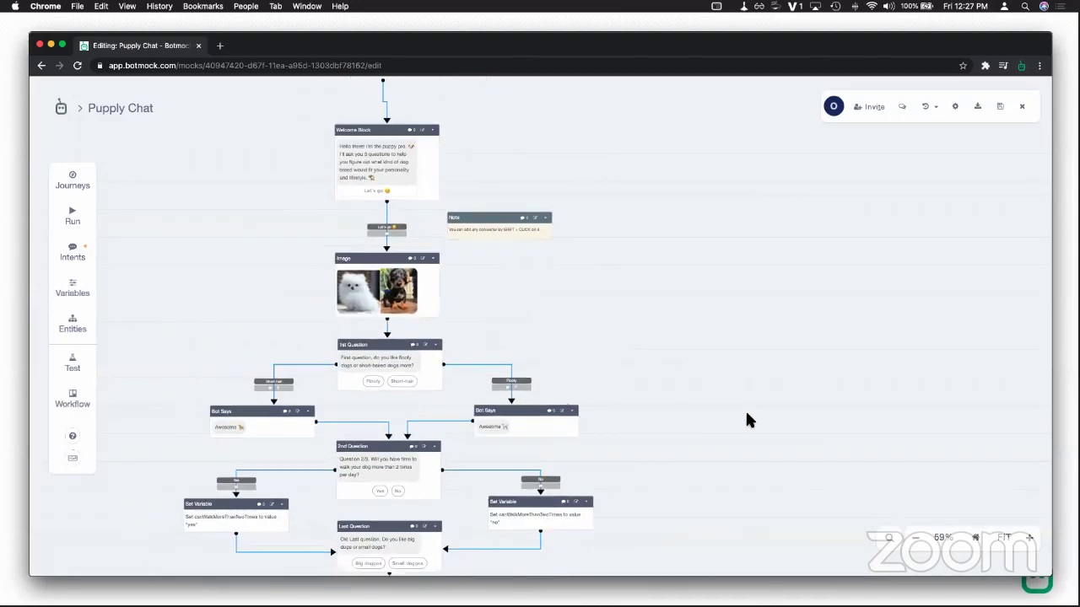
pyautogui.scroll(-3, 711, 362)
pyautogui.hscroll(2, 711, 361)
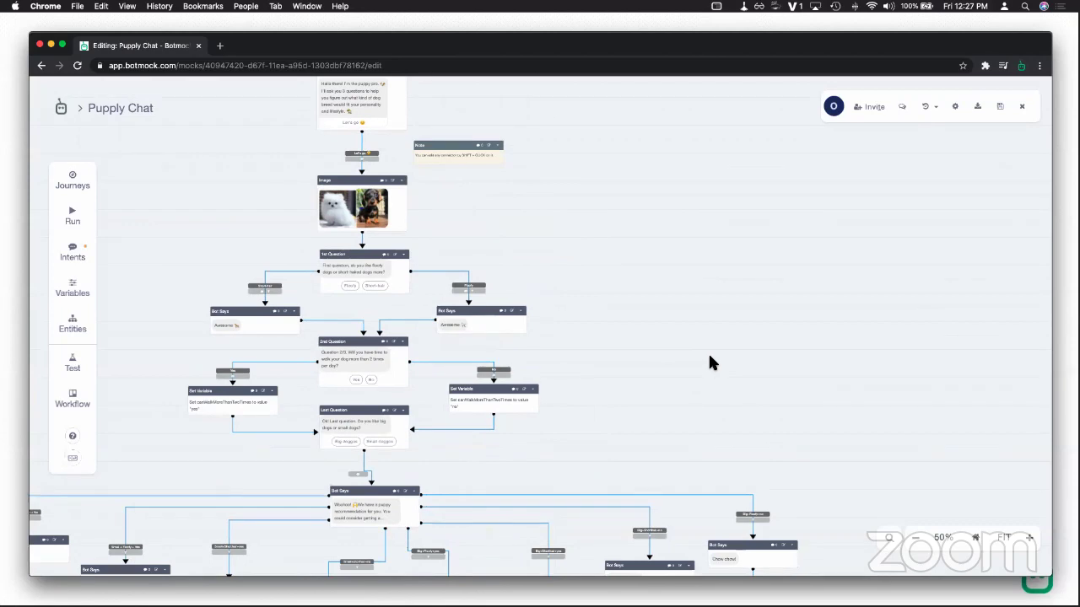
pyautogui.scroll(3, 679, 325)
pyautogui.scroll(3, 730, 426)
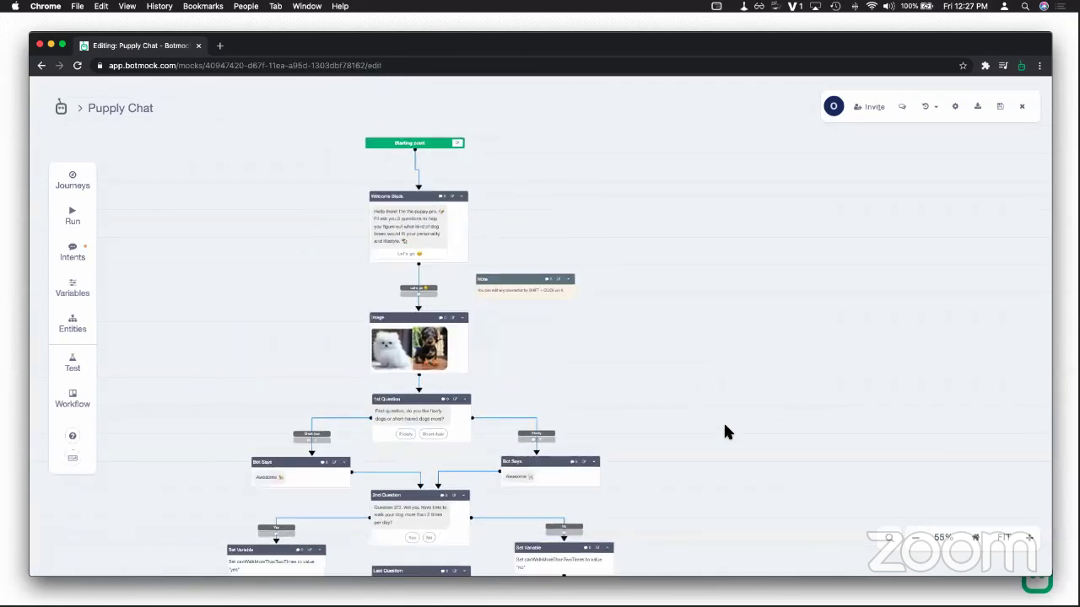
pyautogui.scroll(3, 717, 388)
pyautogui.hscroll(-2, 718, 388)
pyautogui.scroll(3, 749, 379)
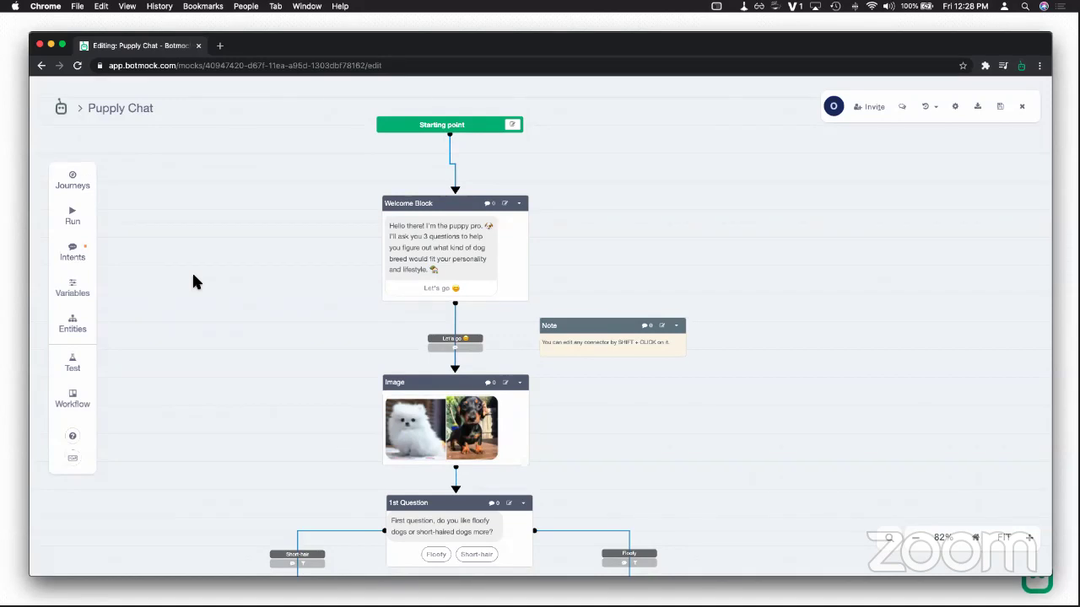
pyautogui.click(88, 191)
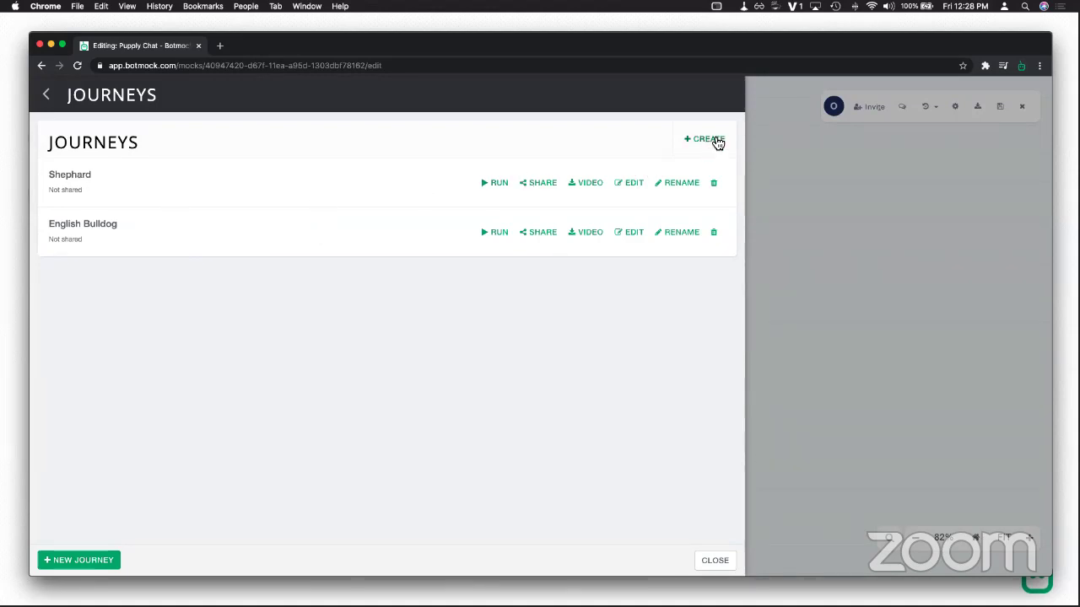
# Step: Create a journey named 'Demo Journey' and start recording it from Starting point
pyautogui.click(715, 141)
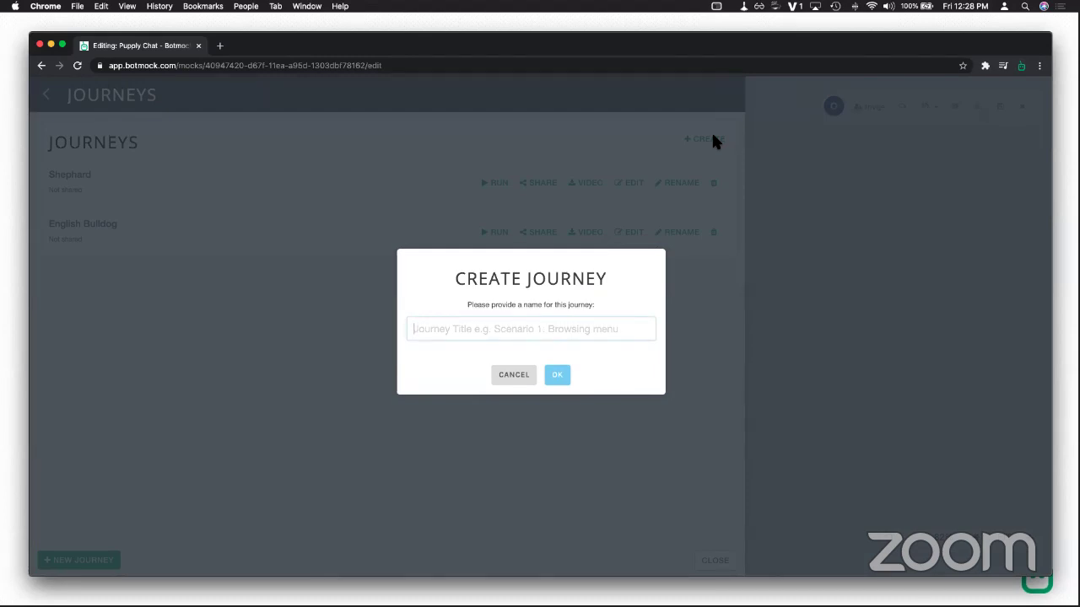
pyautogui.write('Demo JOur')
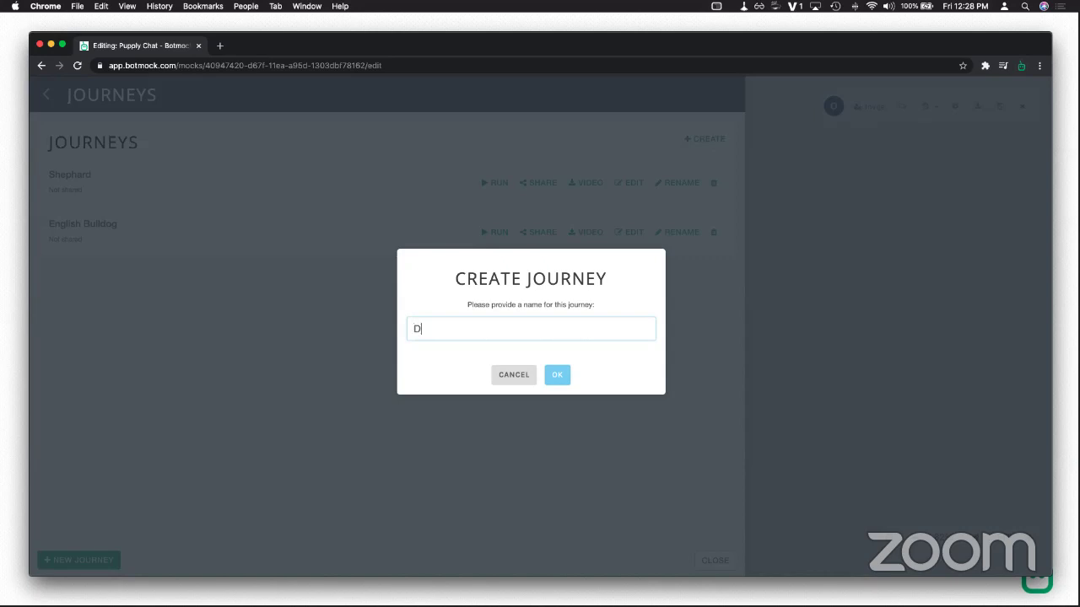
pyautogui.press('BackSpace')
pyautogui.press('BackSpace')
pyautogui.press('BackSpace')
pyautogui.write('ourney')
pyautogui.press('Return')
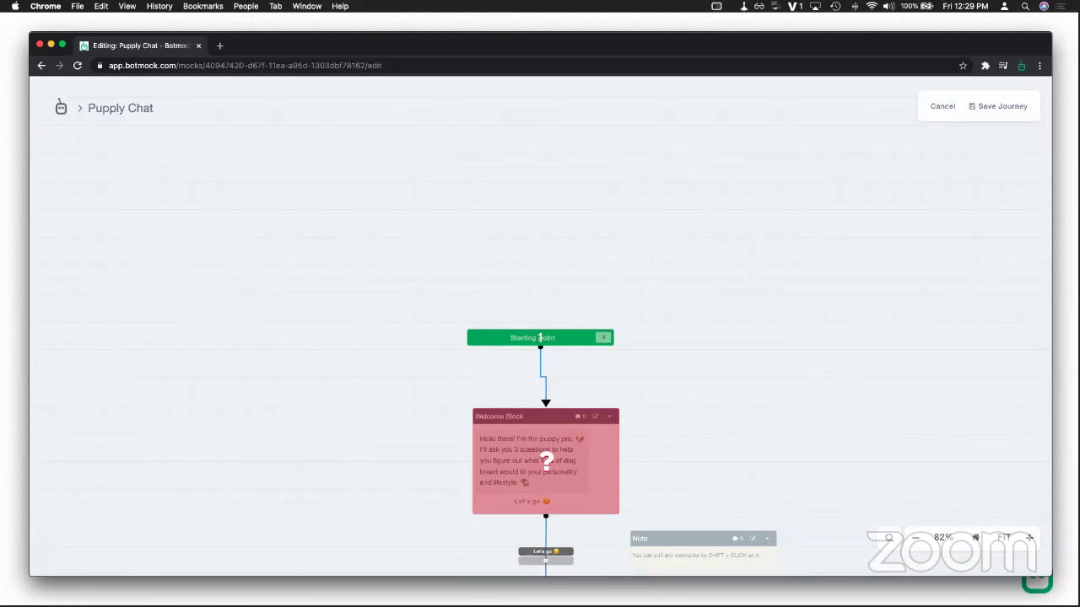
# Step: Mark Welcome Block, Image, 1st Question, the Short-hair reply, 2nd Question, Yes branch and Last Question
pyautogui.scroll(-5, 684, 349)
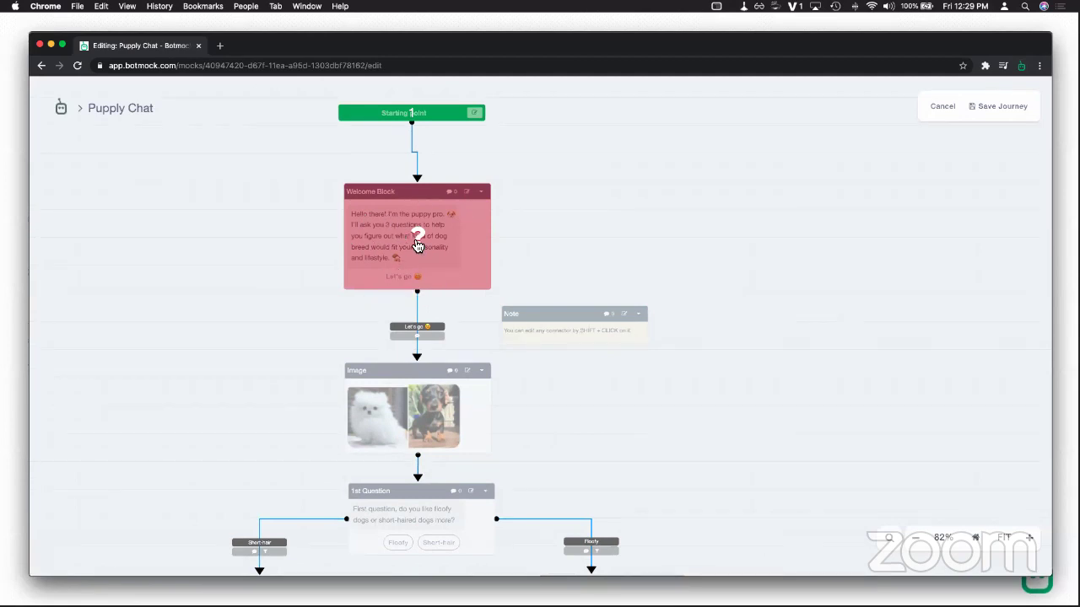
pyautogui.click(417, 246)
pyautogui.click(431, 396)
pyautogui.moveTo(554, 432); pyautogui.dragTo(602, 229)
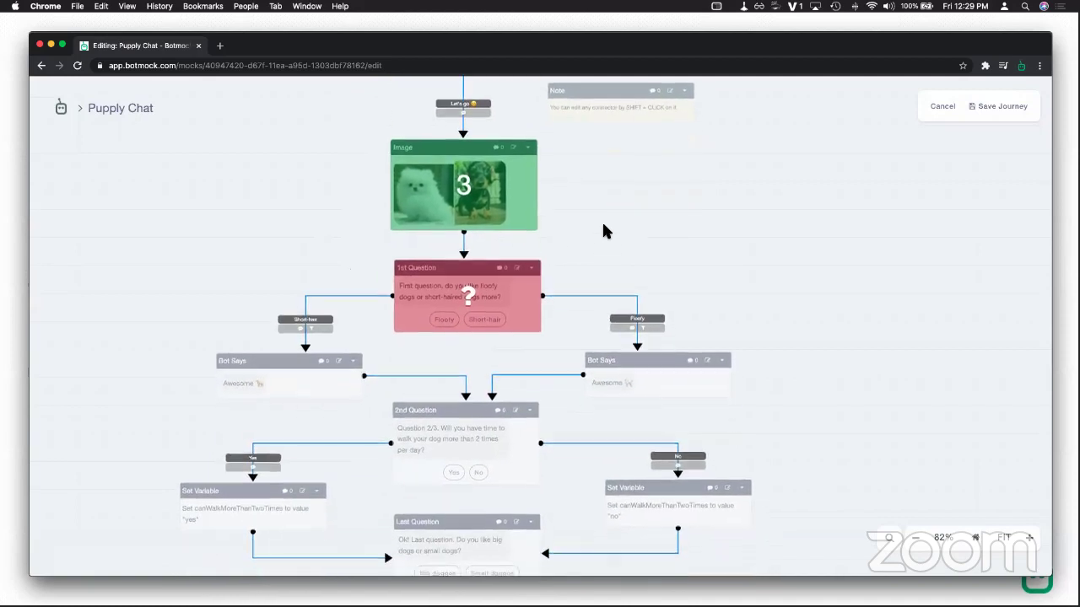
pyautogui.click(506, 301)
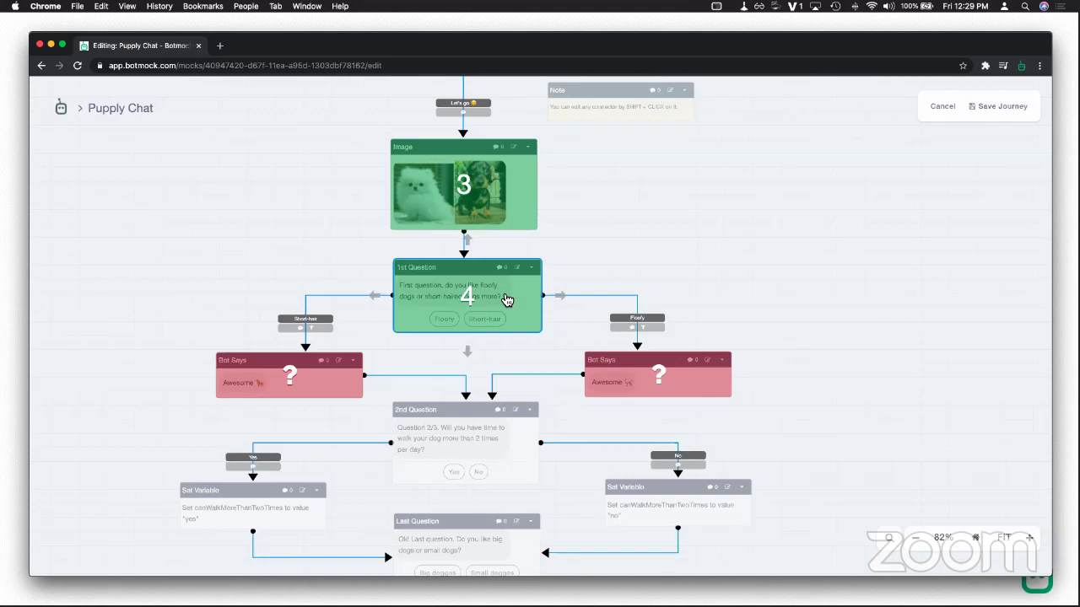
pyautogui.click(346, 372)
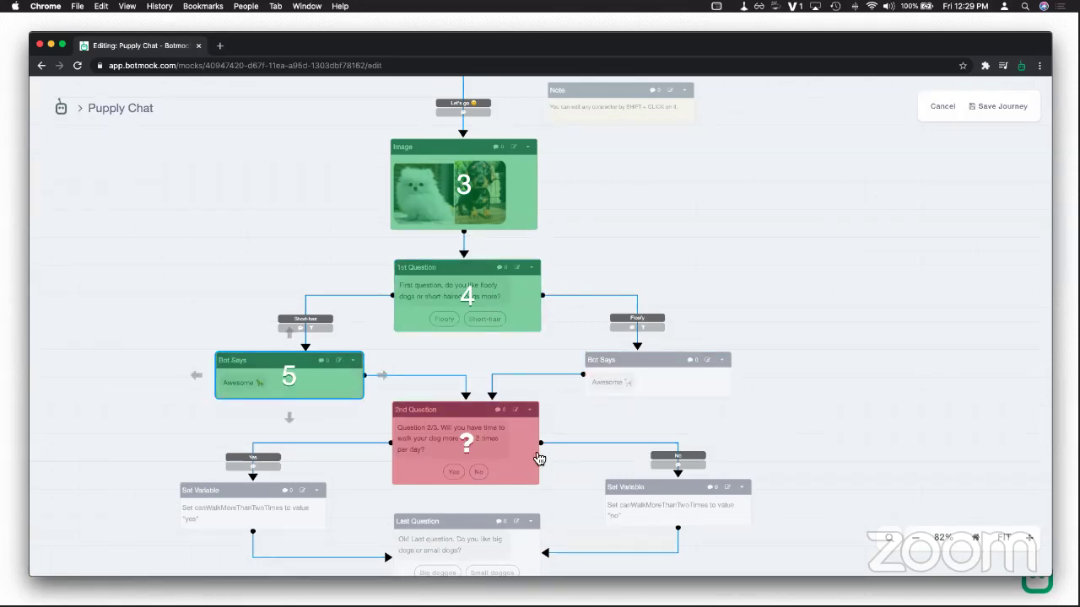
pyautogui.scroll(-3, 571, 432)
pyautogui.click(464, 321)
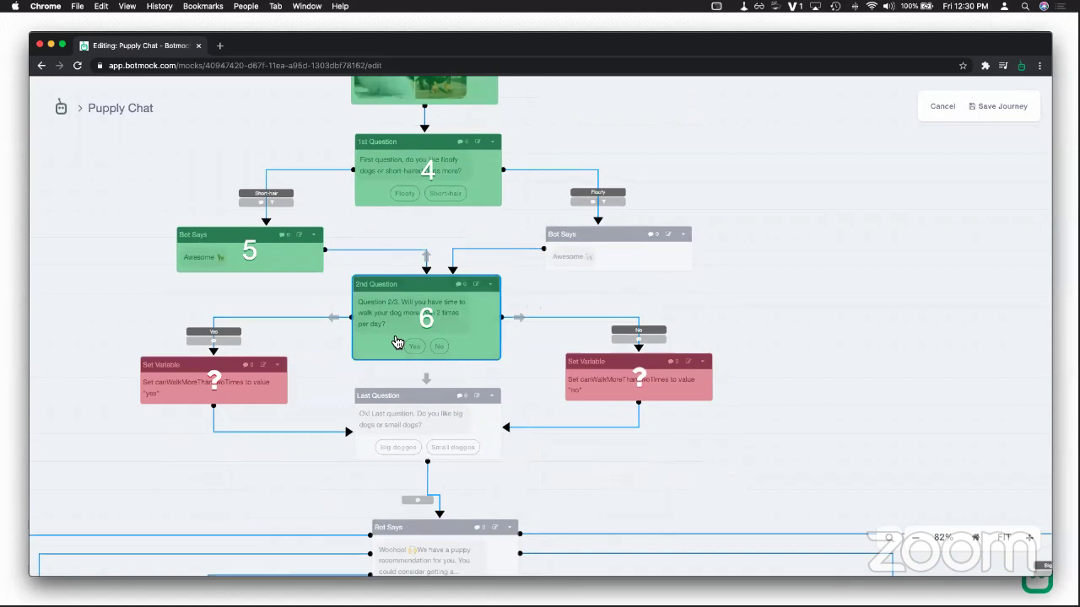
pyautogui.click(234, 389)
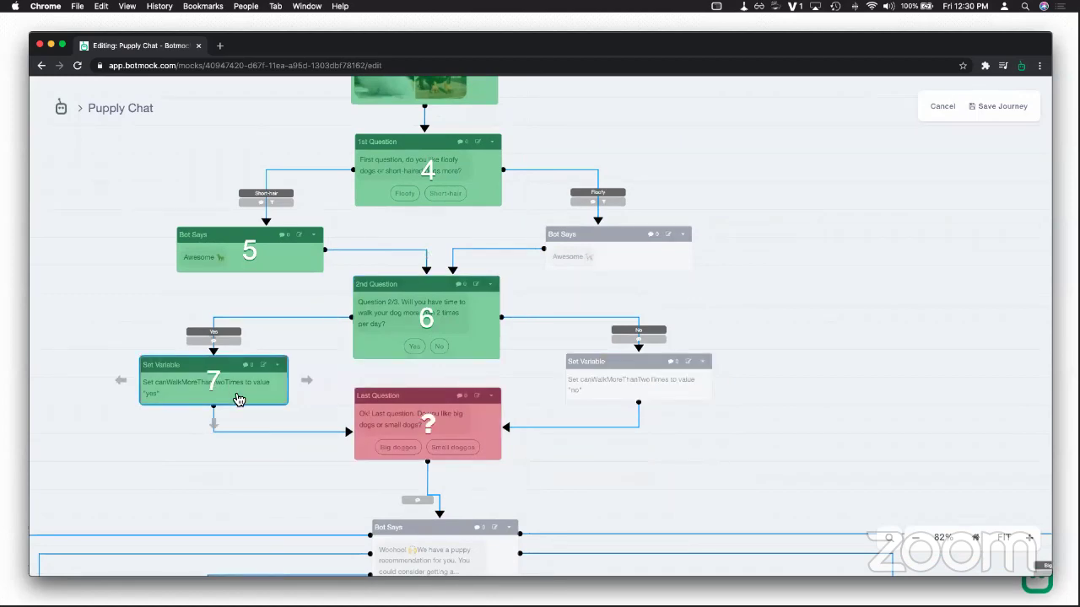
pyautogui.click(422, 443)
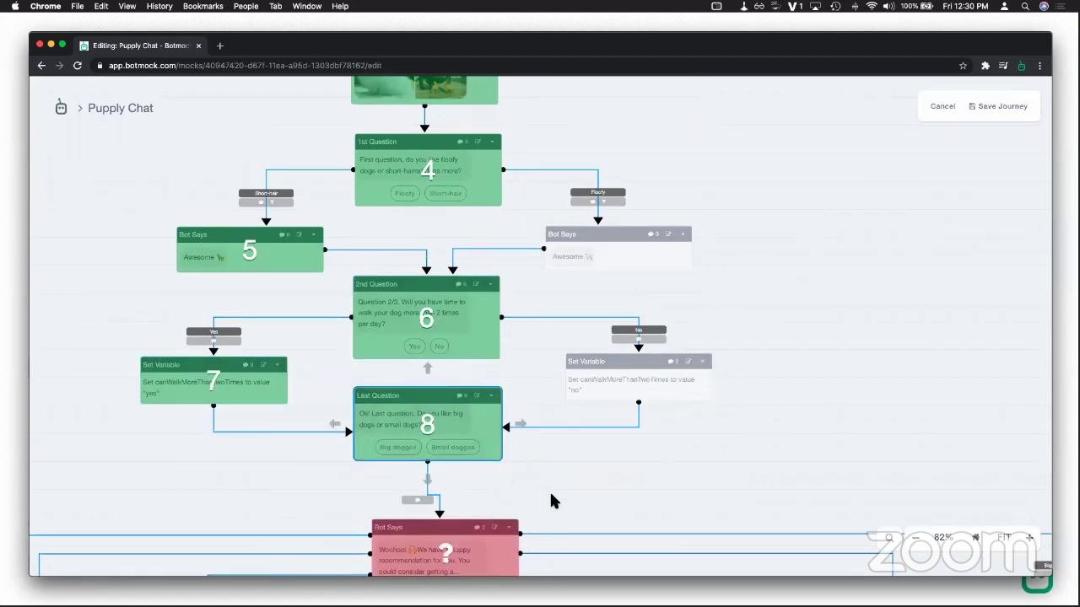
# Step: Continue the path through the recommendation, Golden Retriever and its picture, quick replies, and goodbye reply
pyautogui.scroll(-7, 549, 493)
pyautogui.click(496, 258)
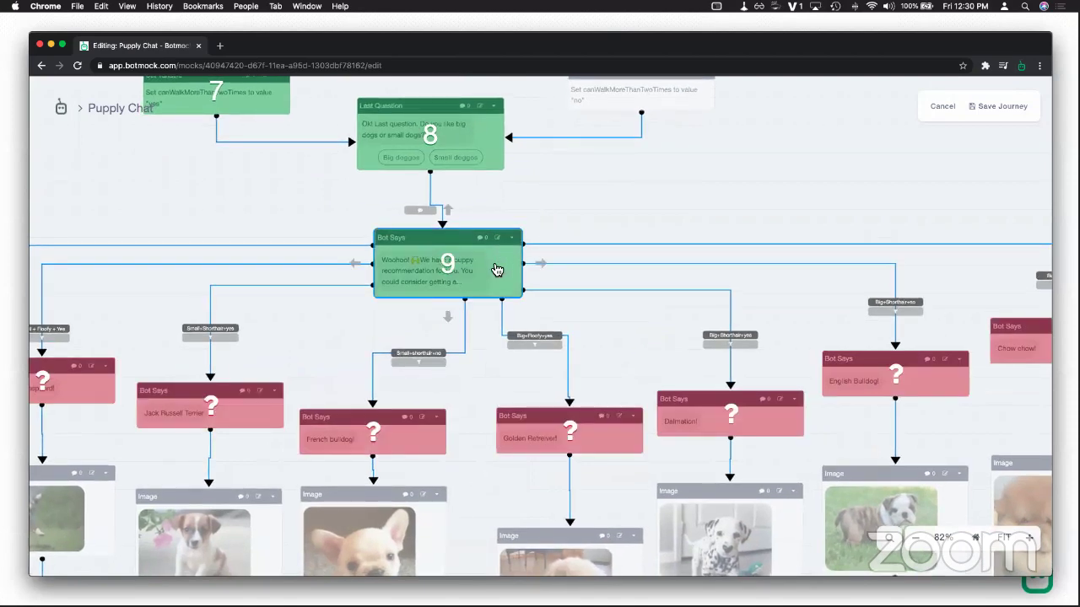
pyautogui.moveTo(470, 391); pyautogui.dragTo(518, 366)
pyautogui.scroll(-2, 518, 366)
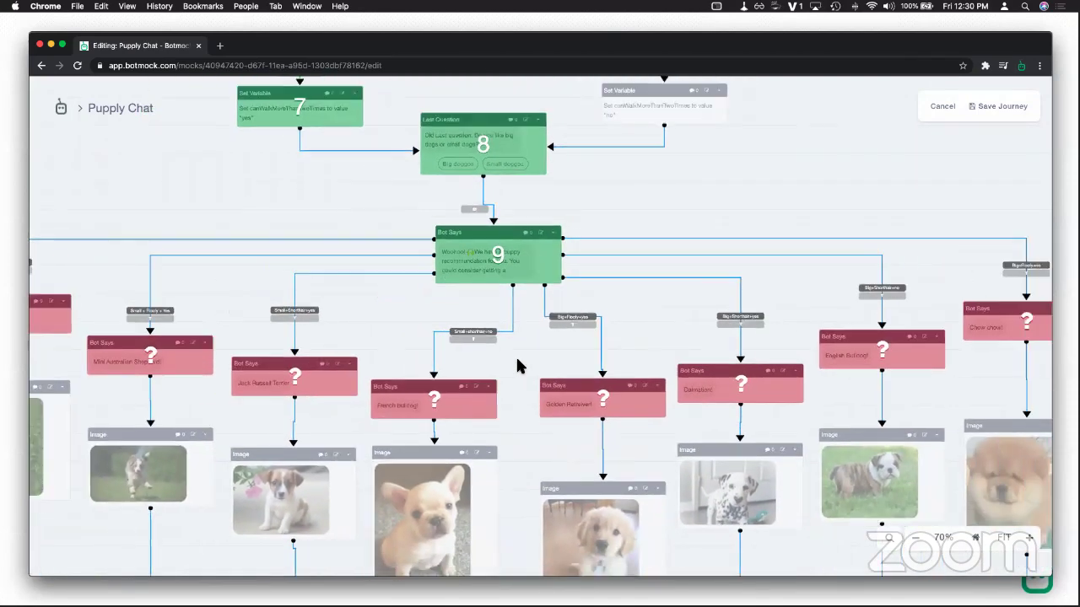
pyautogui.scroll(-2, 518, 366)
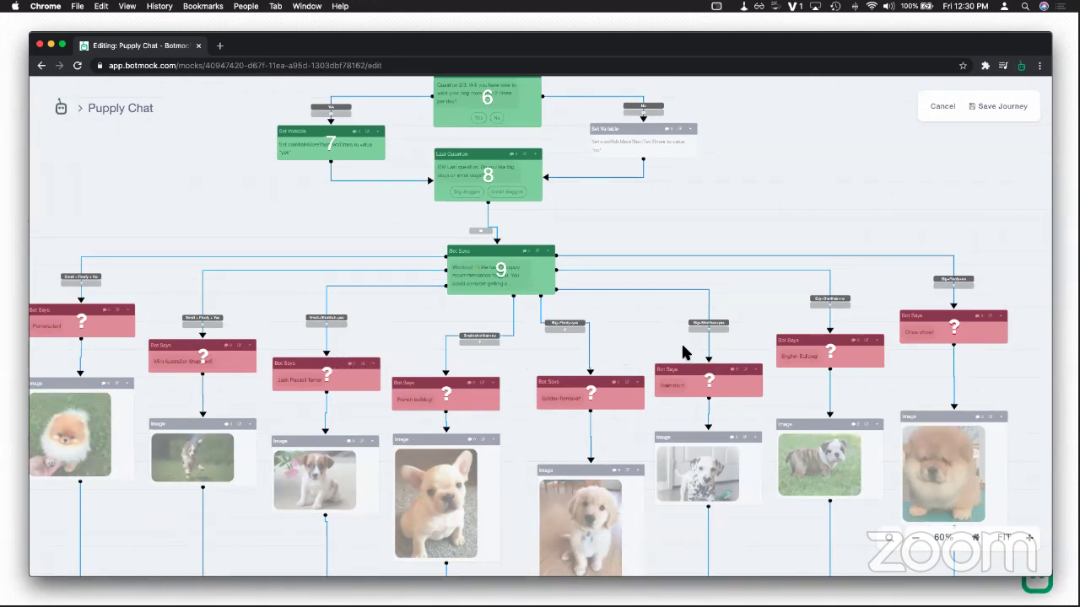
pyautogui.moveTo(641, 345); pyautogui.dragTo(593, 338)
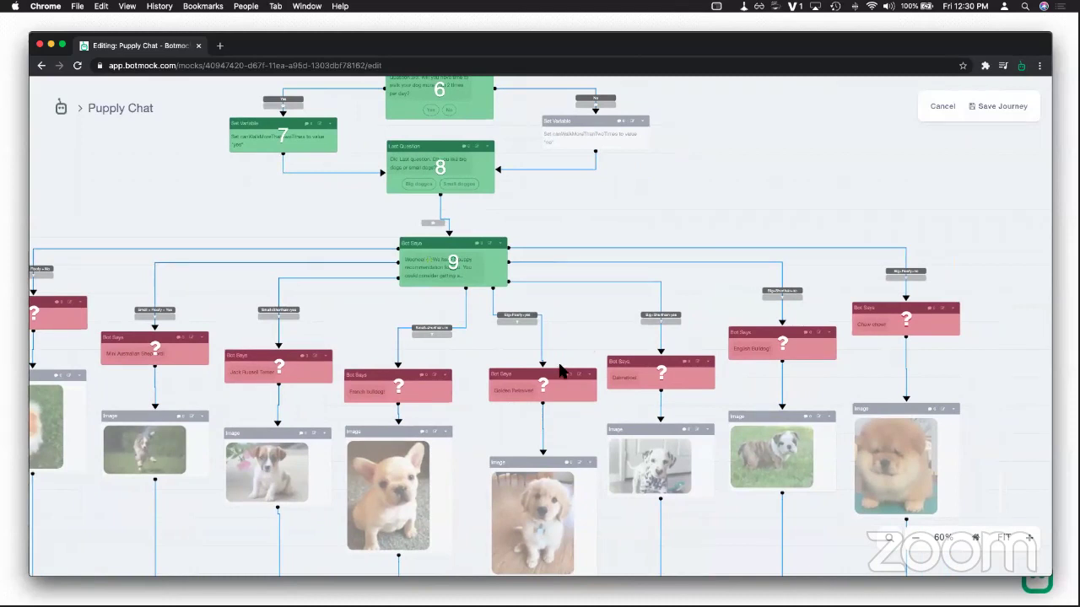
pyautogui.click(562, 379)
pyautogui.click(556, 456)
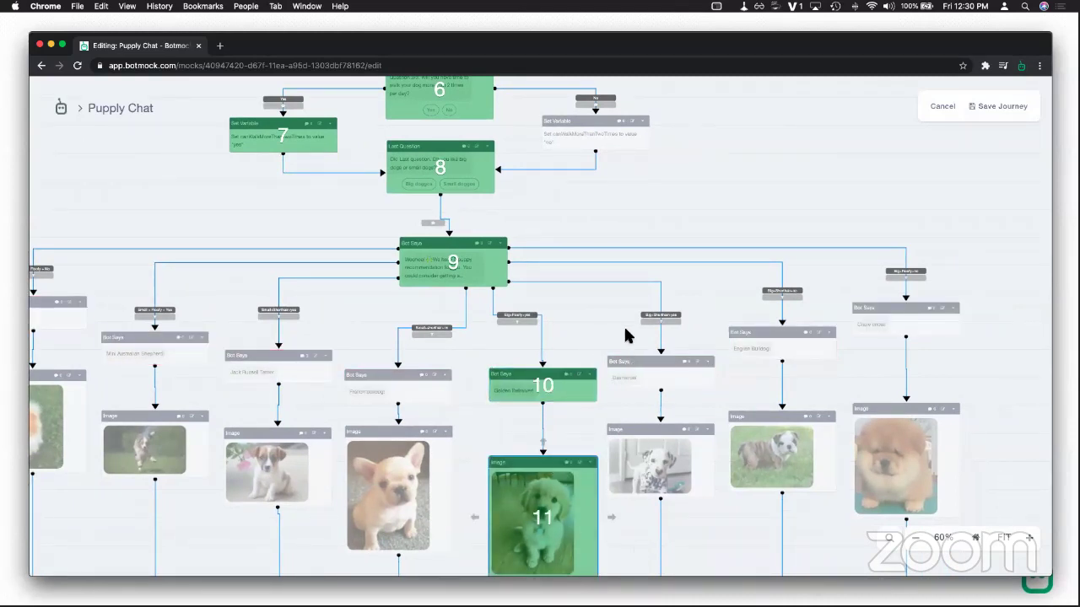
pyautogui.click(428, 501)
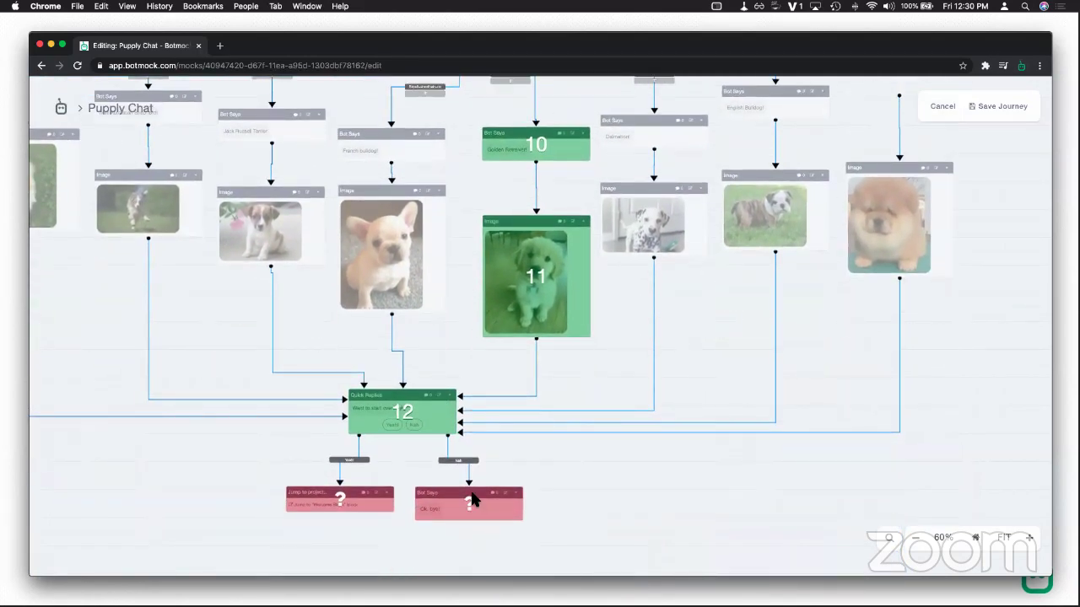
pyautogui.click(470, 499)
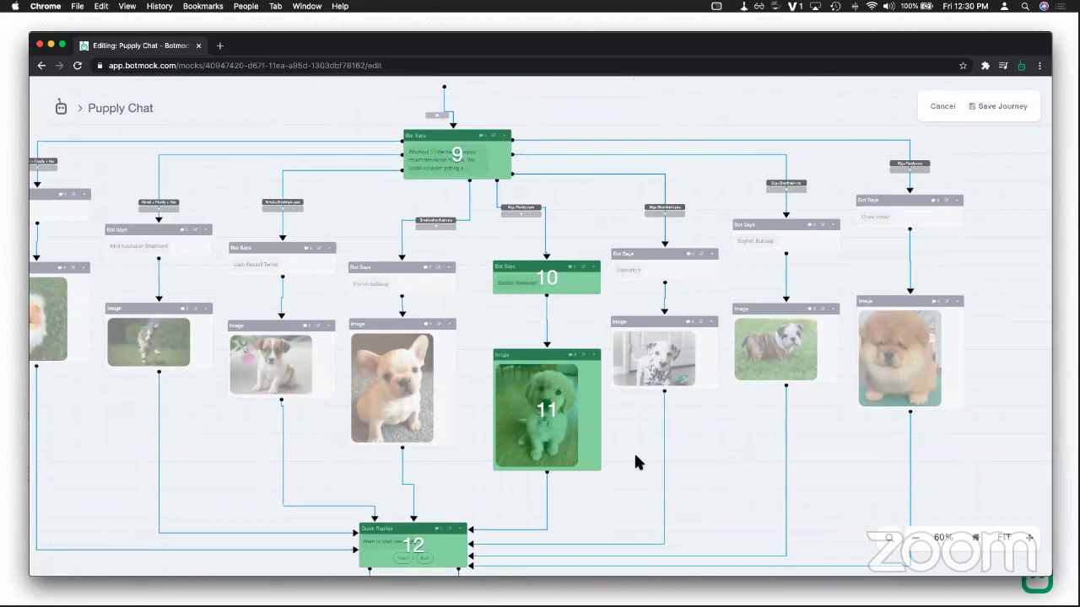
pyautogui.scroll(-5, 635, 460)
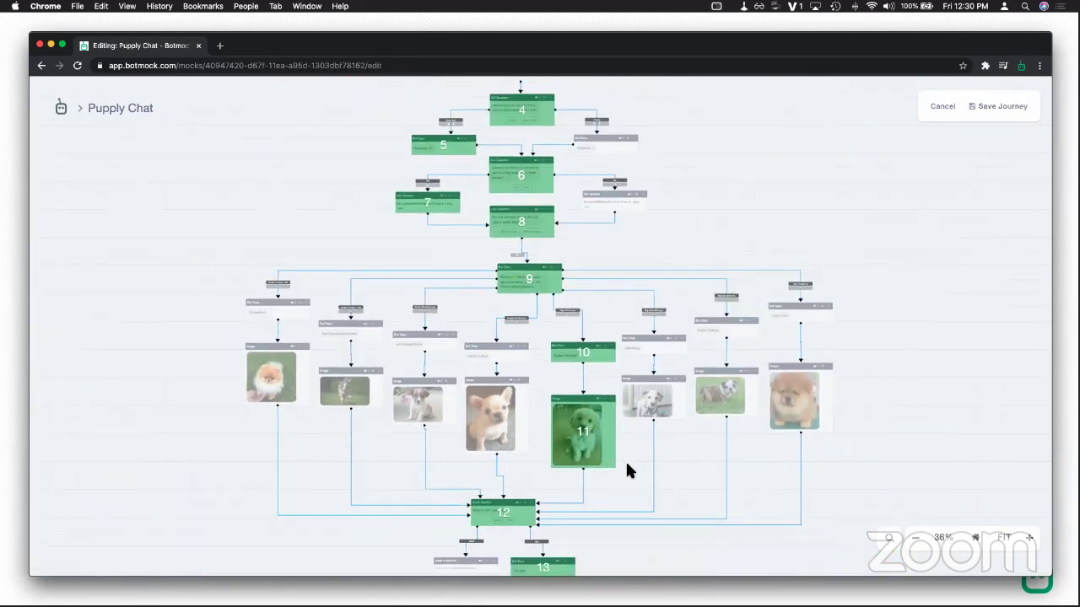
pyautogui.scroll(-5, 645, 445)
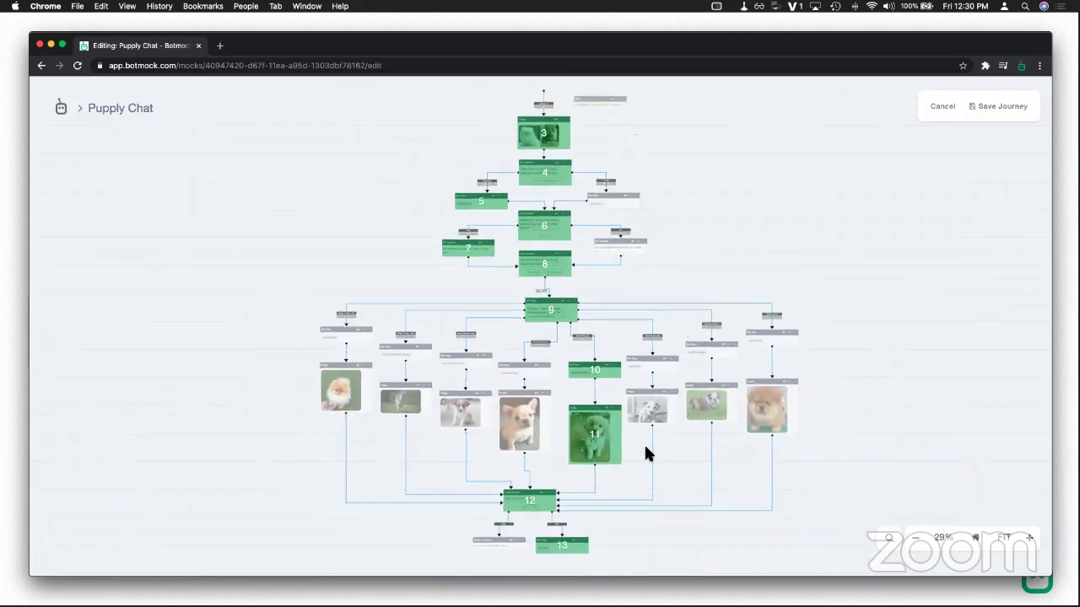
pyautogui.scroll(2, 647, 456)
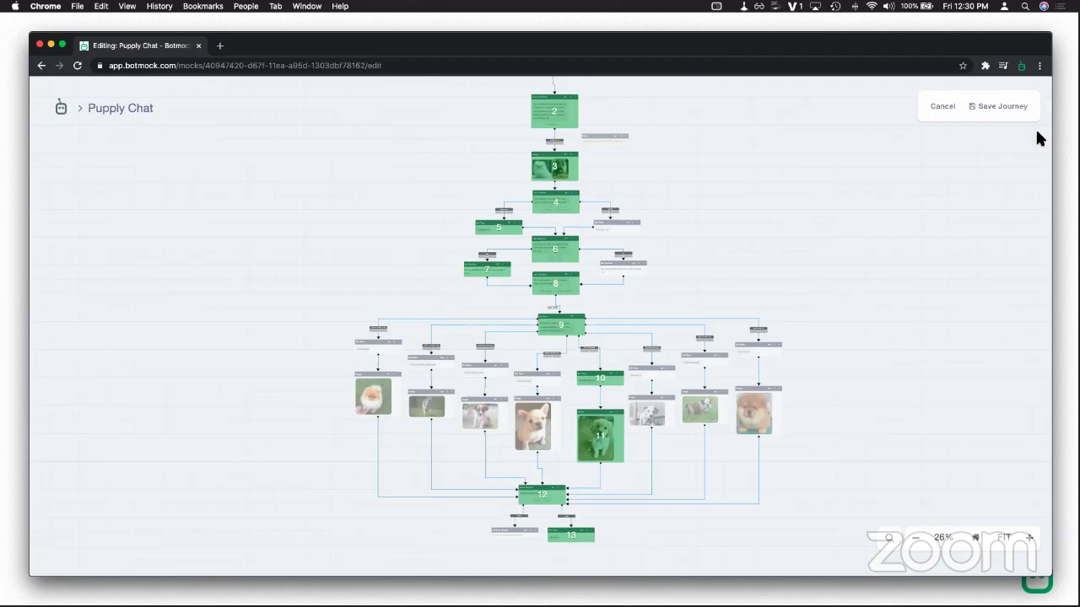
# Step: Save the traced path as a journey, confirm it, and play Demo Journey in the preview
pyautogui.click(981, 102)
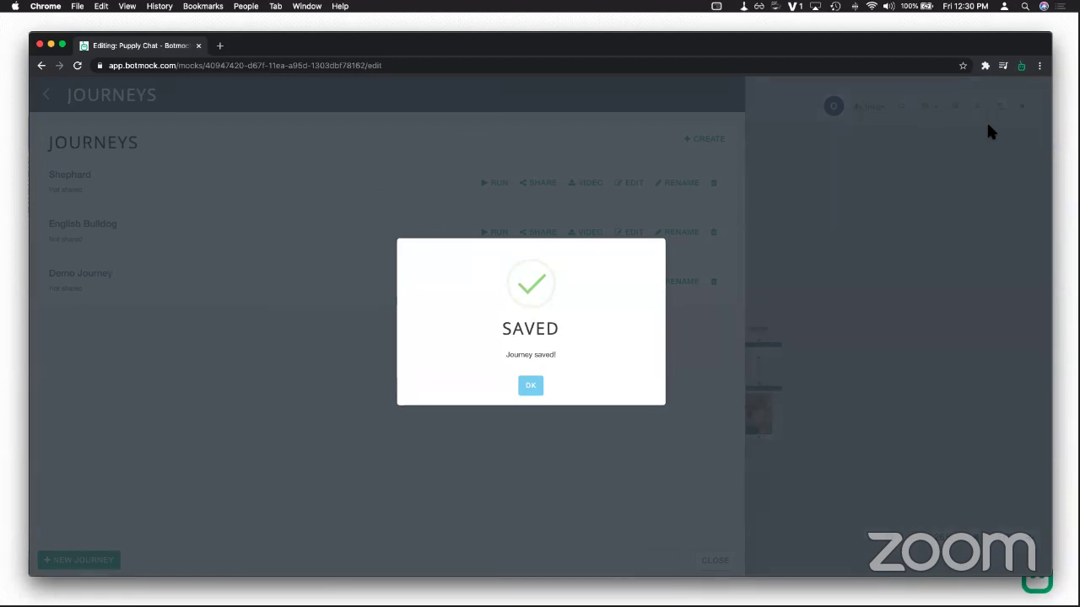
pyautogui.click(532, 386)
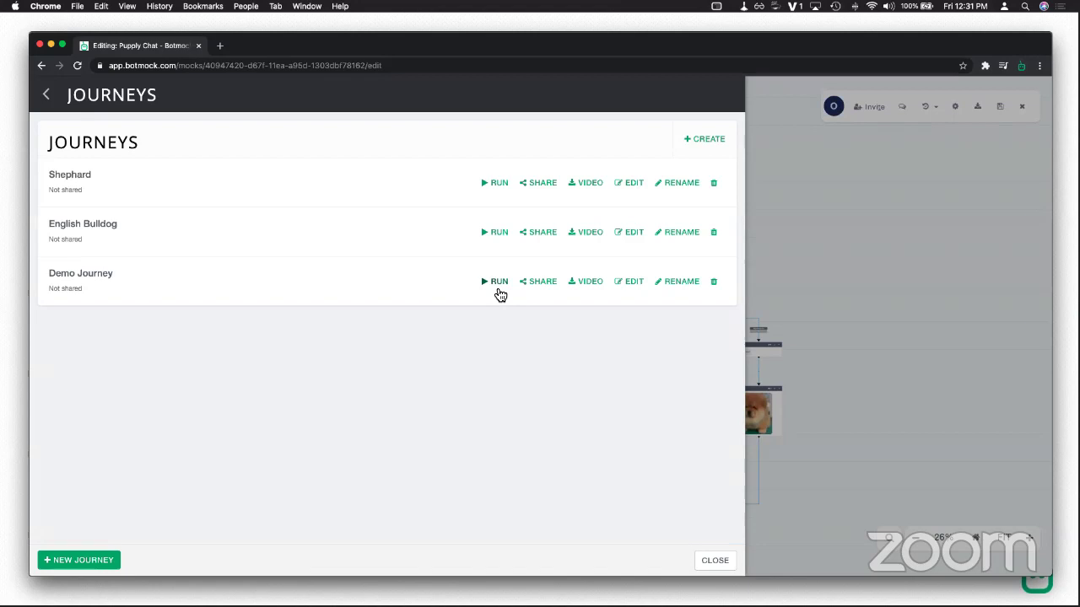
pyautogui.click(497, 292)
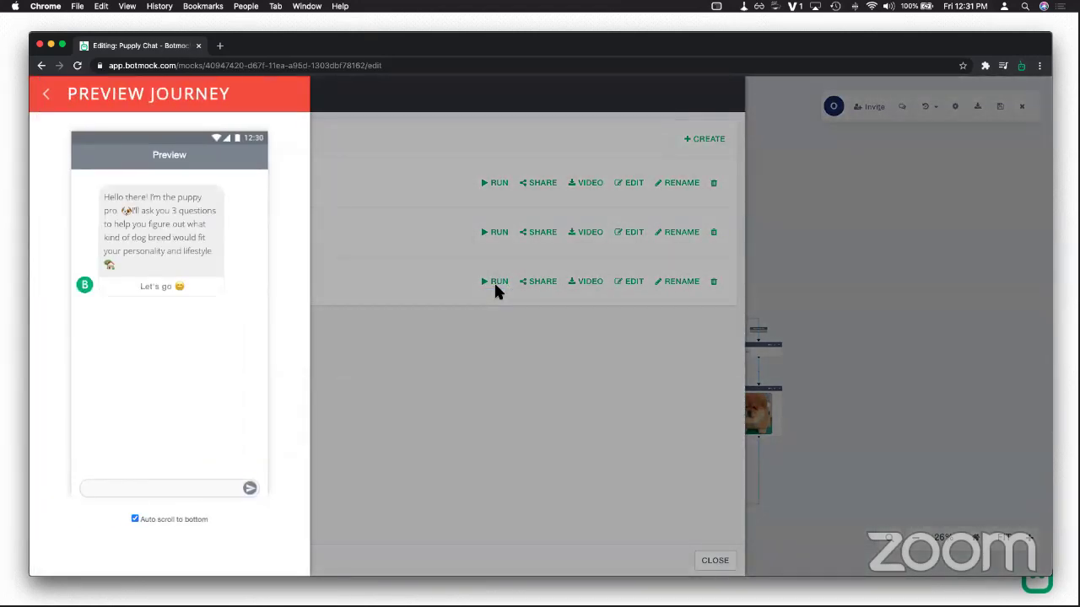
pyautogui.moveTo(230, 336)
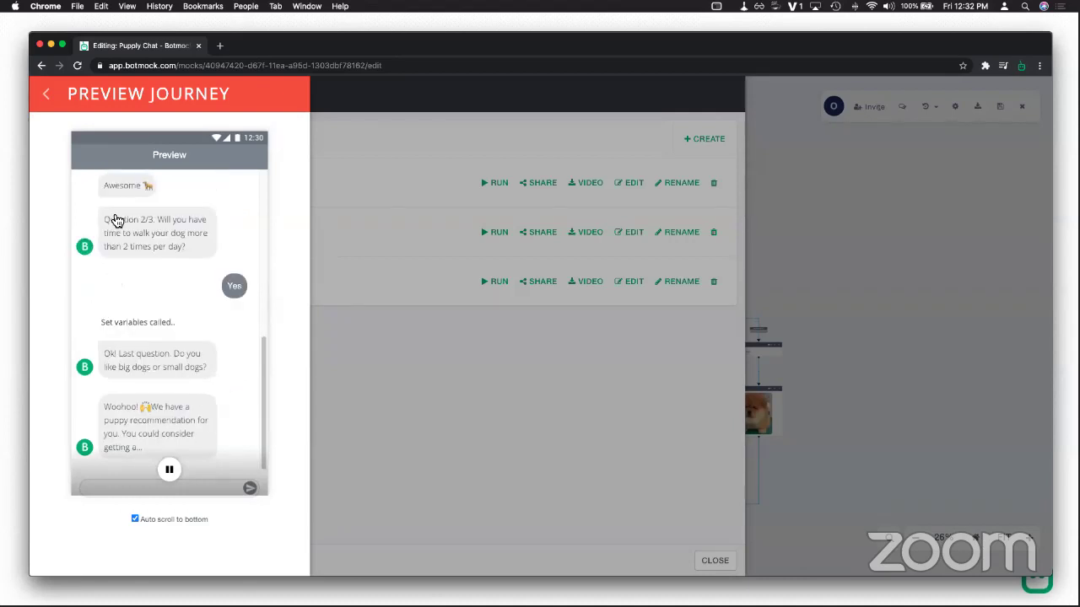
pyautogui.click(48, 96)
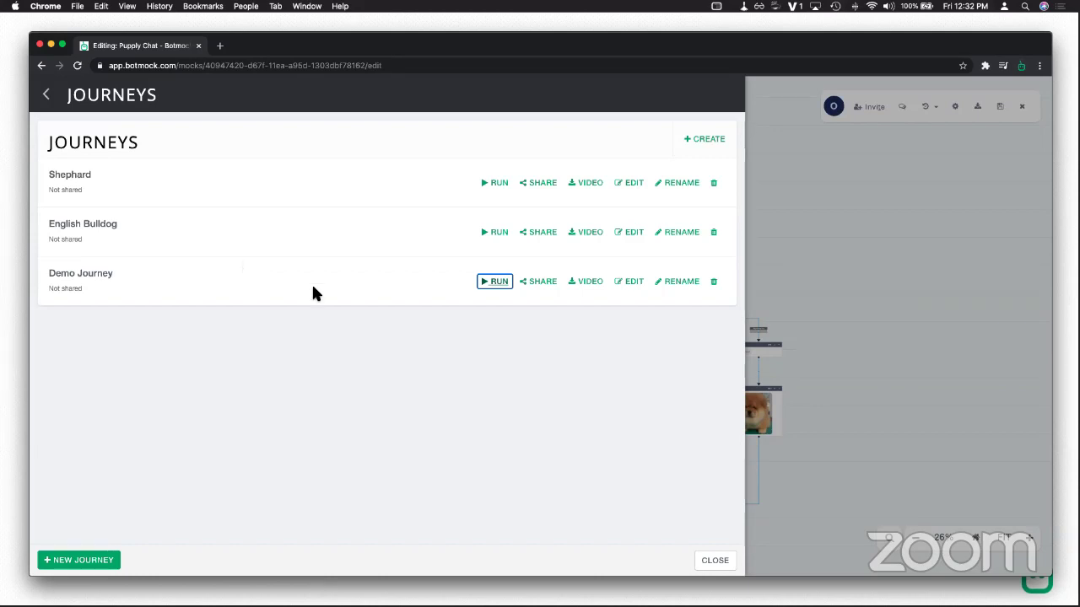
# Step: Enable a share link for Demo Journey, leaving comments turned off
pyautogui.click(542, 291)
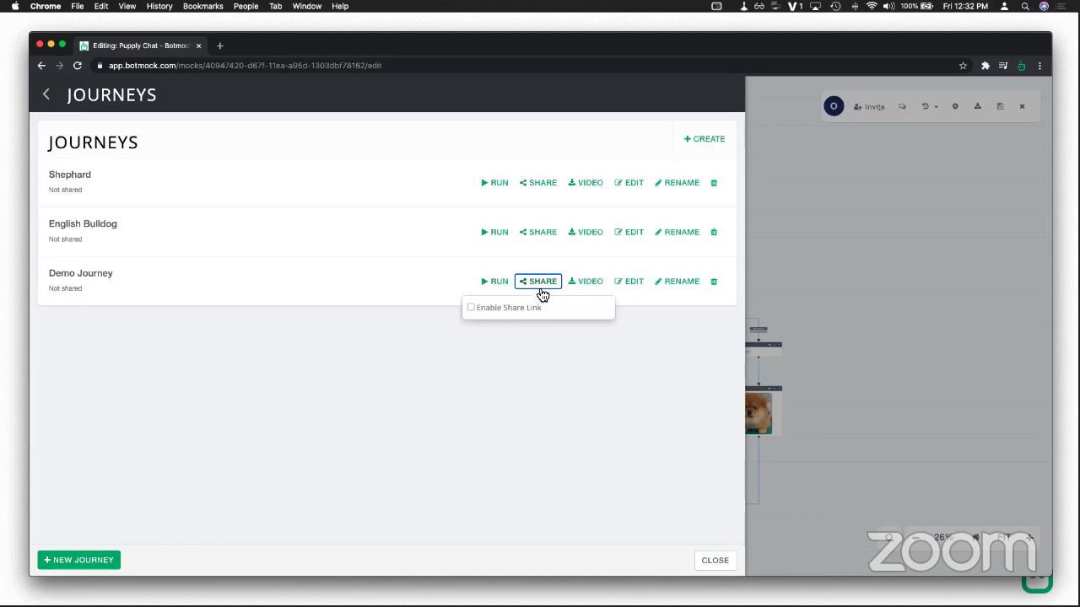
pyautogui.click(494, 309)
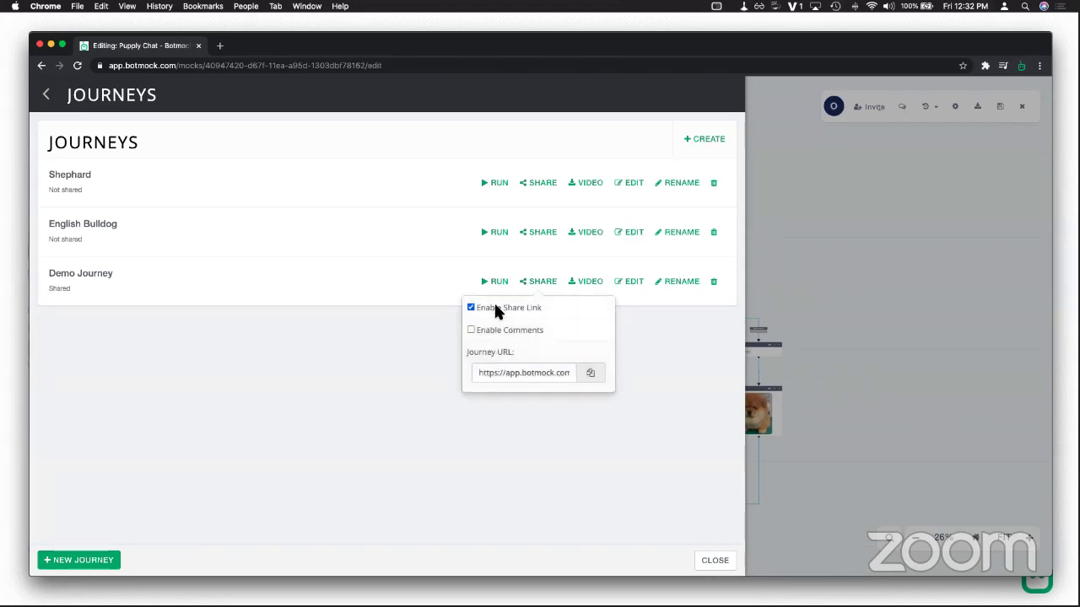
pyautogui.click(513, 329)
pyautogui.click(513, 329)
pyautogui.click(590, 299)
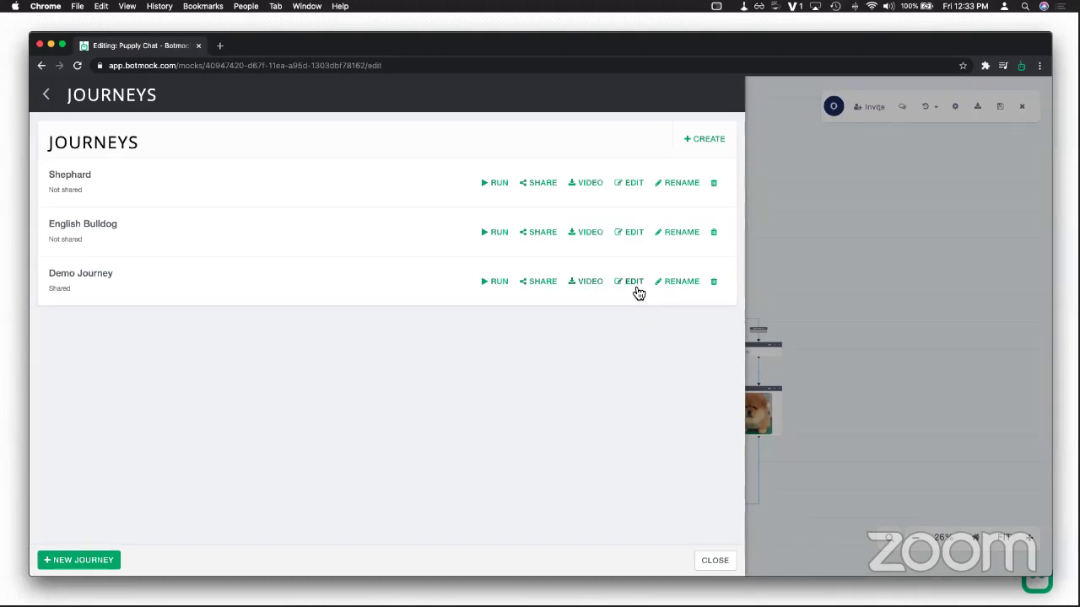
# Step: Add an 'I have a question' button beside 'Let's go' in the Welcome Block and save
pyautogui.click(714, 561)
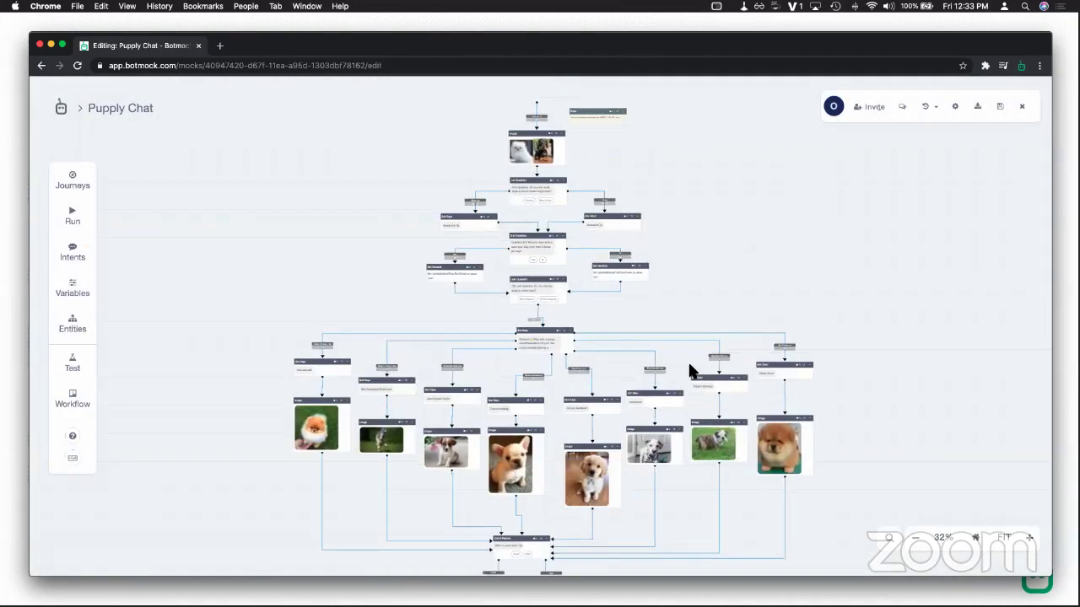
pyautogui.doubleClick(535, 271)
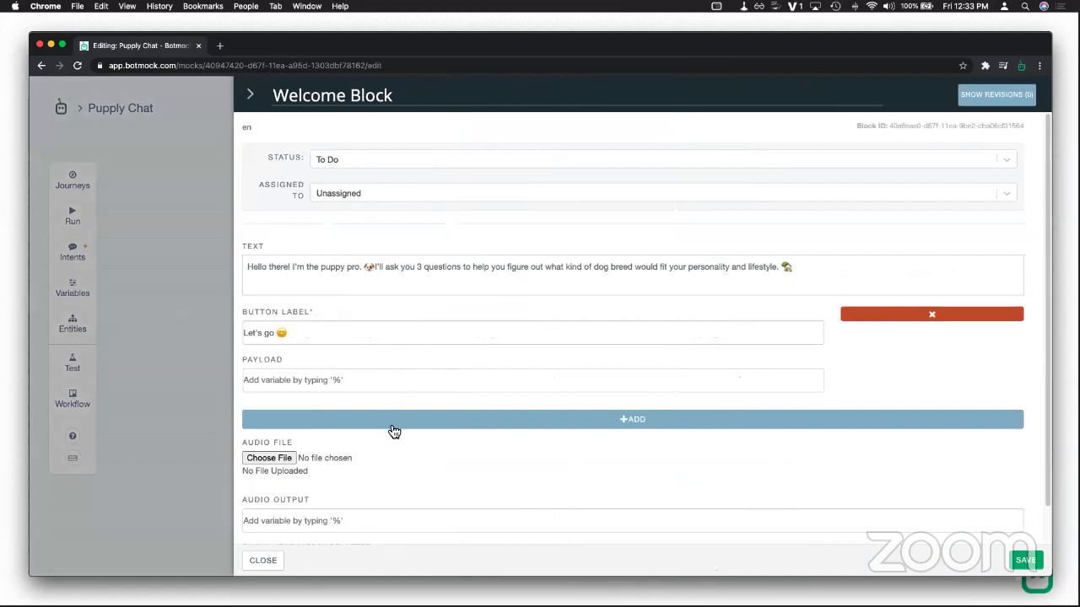
pyautogui.click(392, 428)
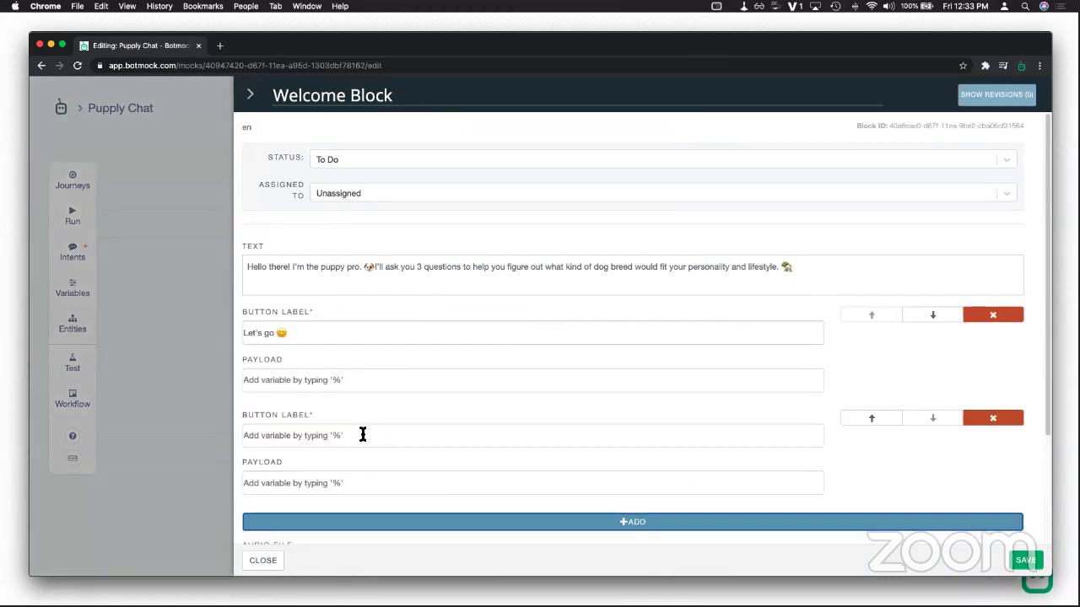
pyautogui.click(363, 435)
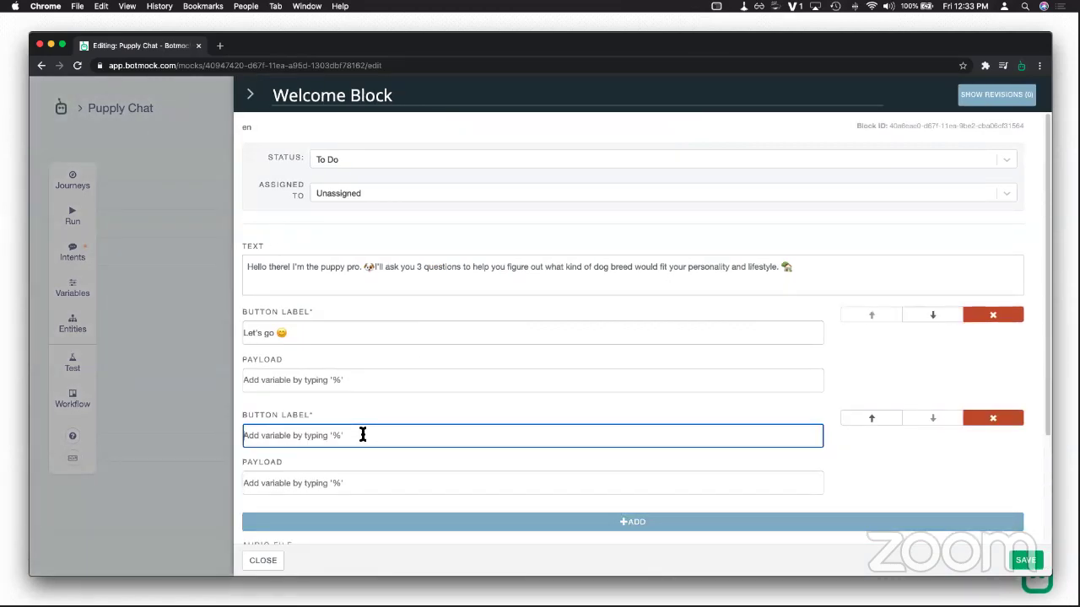
pyautogui.write('What')
pyautogui.press('BackSpace')
pyautogui.press('BackSpace')
pyautogui.press('BackSpace')
pyautogui.press('BackSpace')
pyautogui.press('BackSpace')
pyautogui.write('Tell')
pyautogui.press('BackSpace')
pyautogui.press('BackSpace')
pyautogui.press('BackSpace')
pyautogui.press('BackSpace')
pyautogui.press('BackSpace')
pyautogui.write('I have a quiestion')
pyautogui.click(1012, 563)
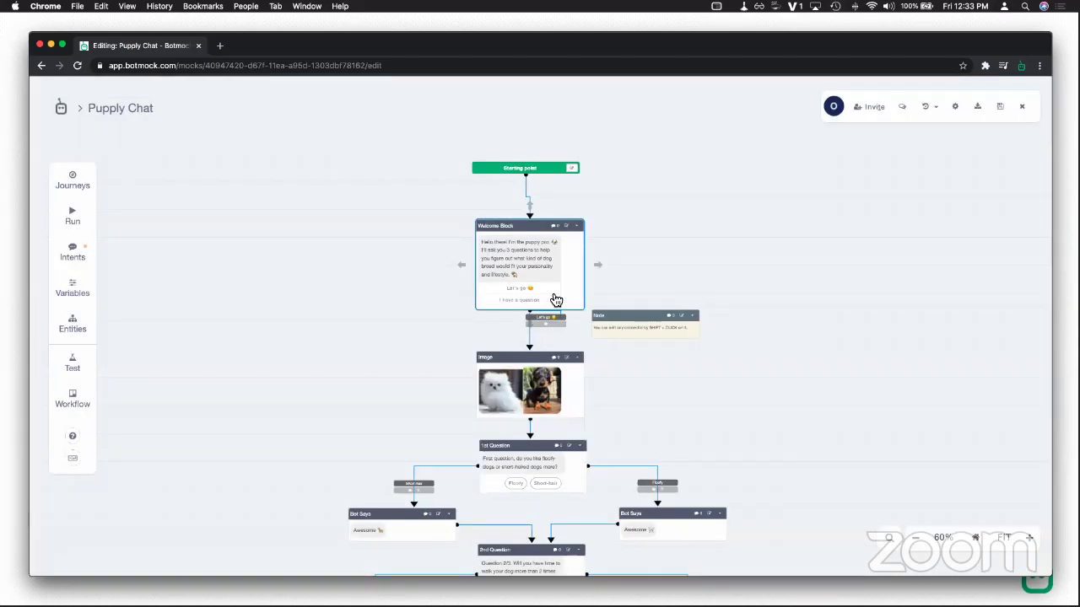
pyautogui.click(87, 189)
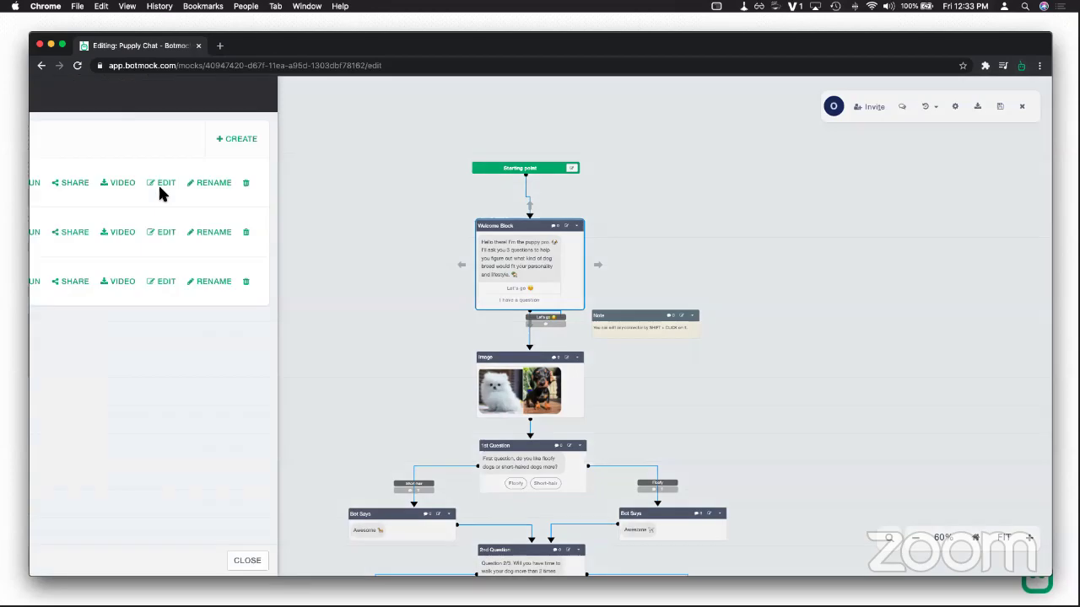
pyautogui.click(499, 283)
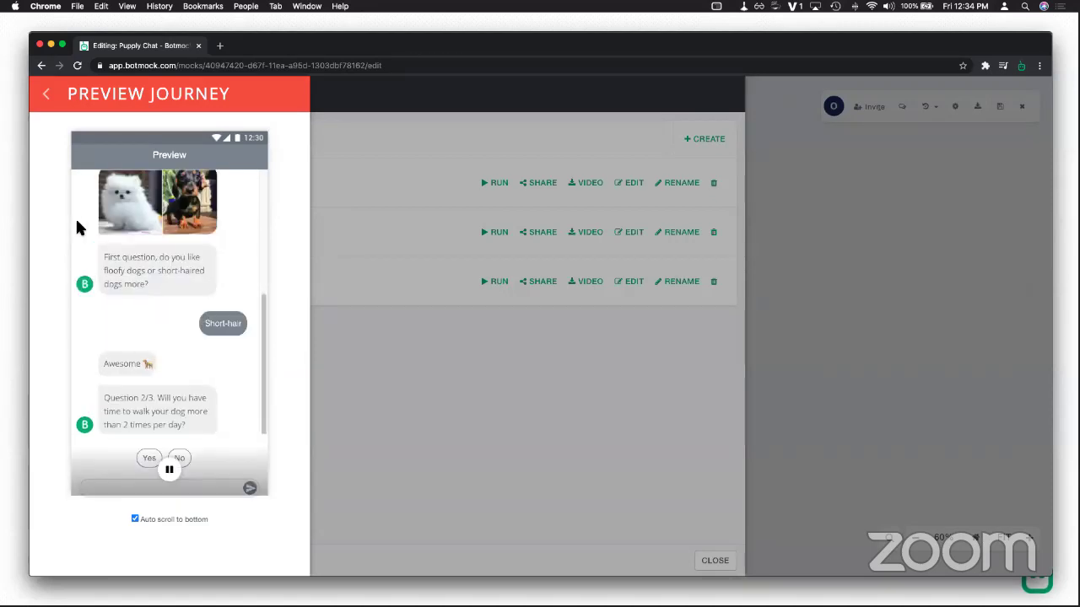
pyautogui.click(48, 100)
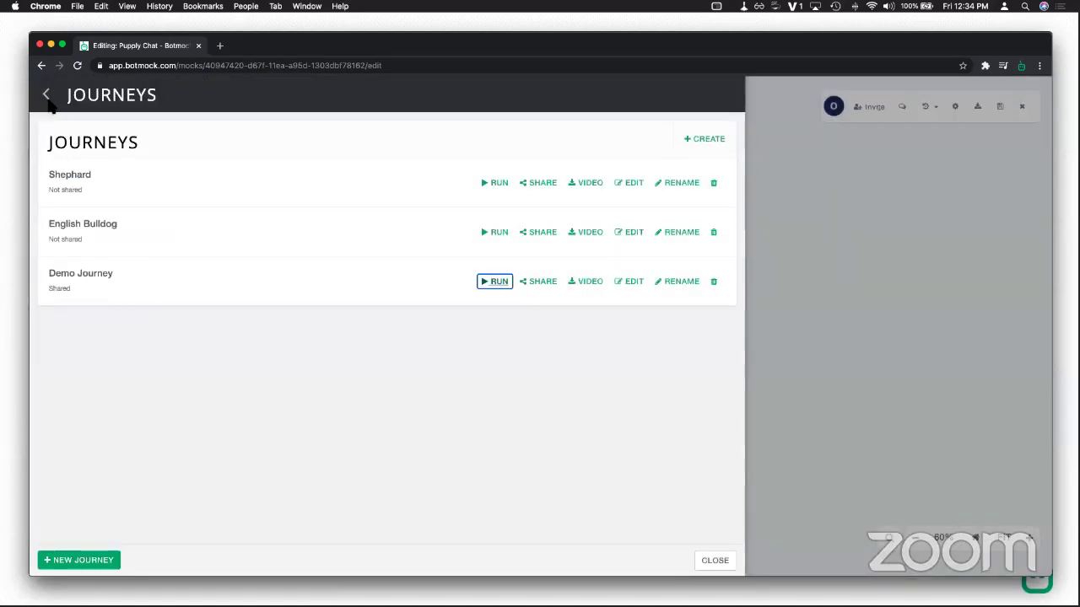
pyautogui.click(46, 96)
pyautogui.click(384, 271)
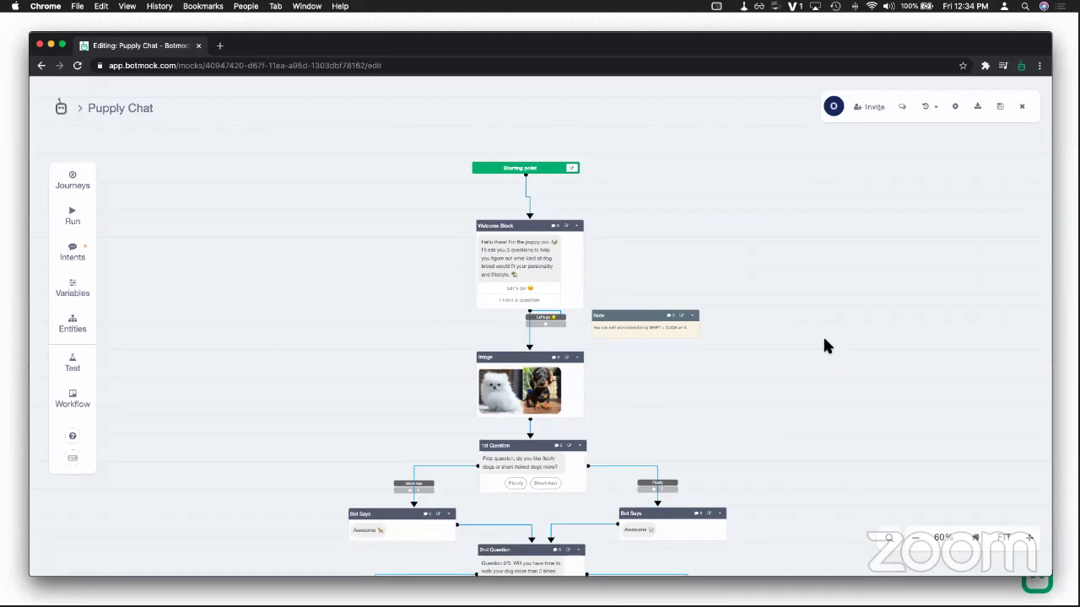
# Step: Drag a new connection from the Welcome Block's right side into an empty, untyped block
pyautogui.moveTo(725, 381); pyautogui.dragTo(597, 339)
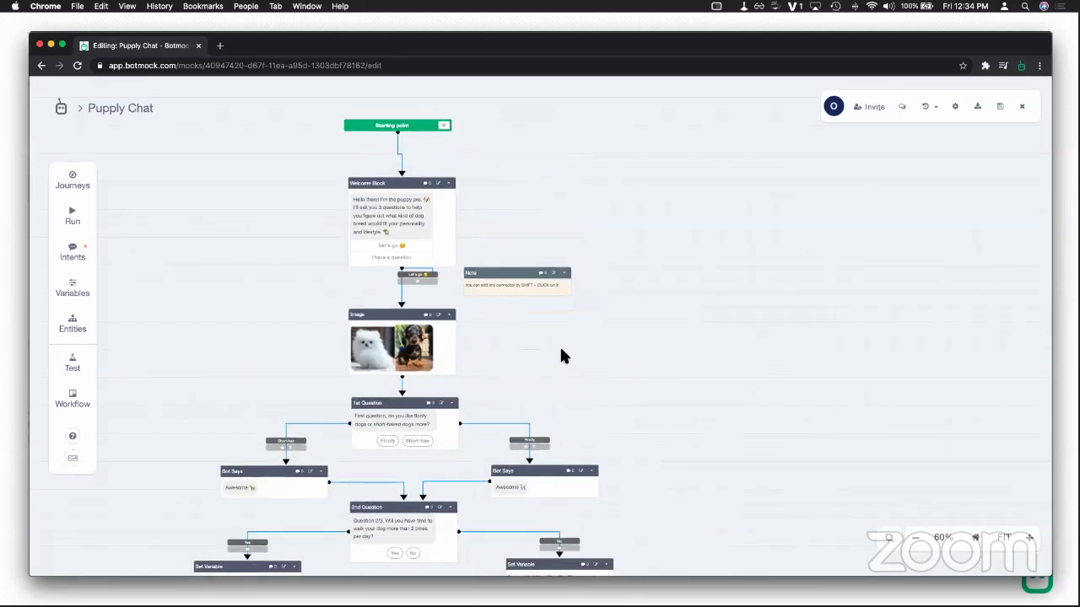
pyautogui.moveTo(470, 224); pyautogui.dragTo(650, 239)
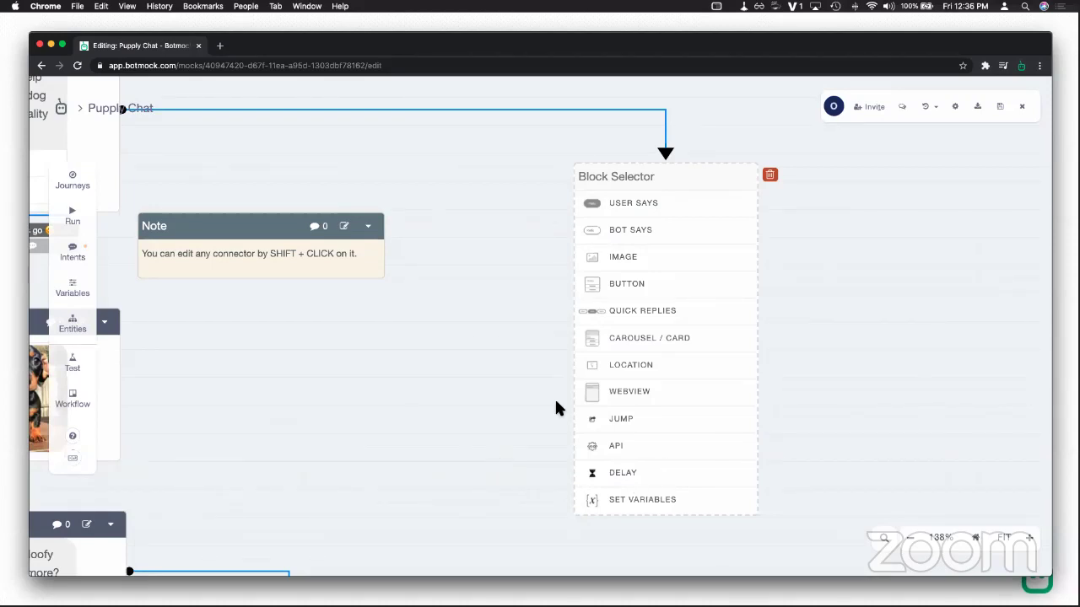
# Step: Delete the unused empty block from the canvas and confirm the deletion
pyautogui.moveTo(665, 178); pyautogui.dragTo(554, 161)
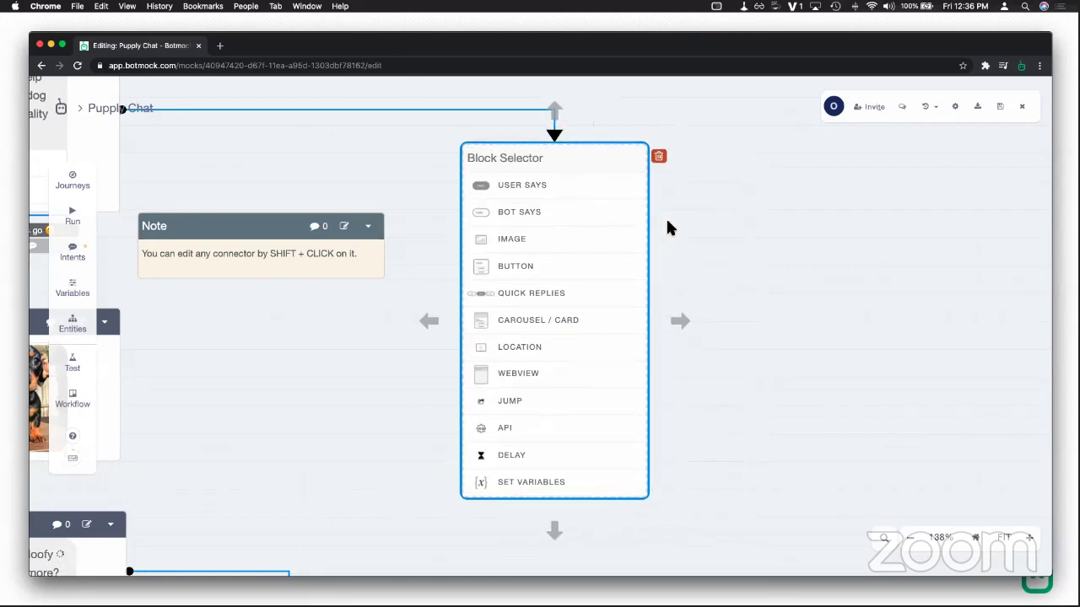
pyautogui.scroll(-5, 858, 334)
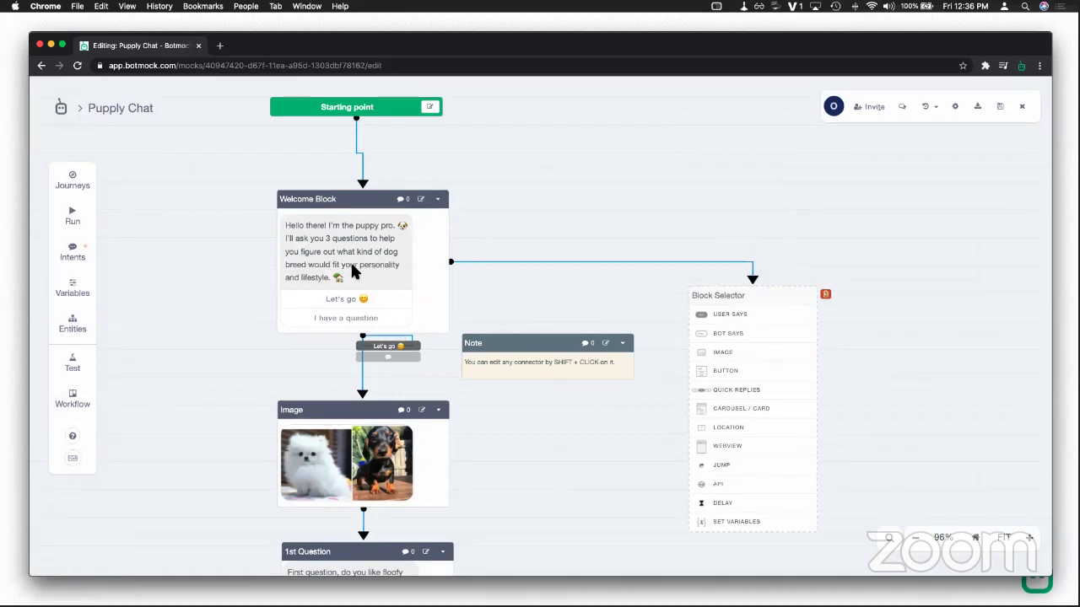
pyautogui.click(825, 294)
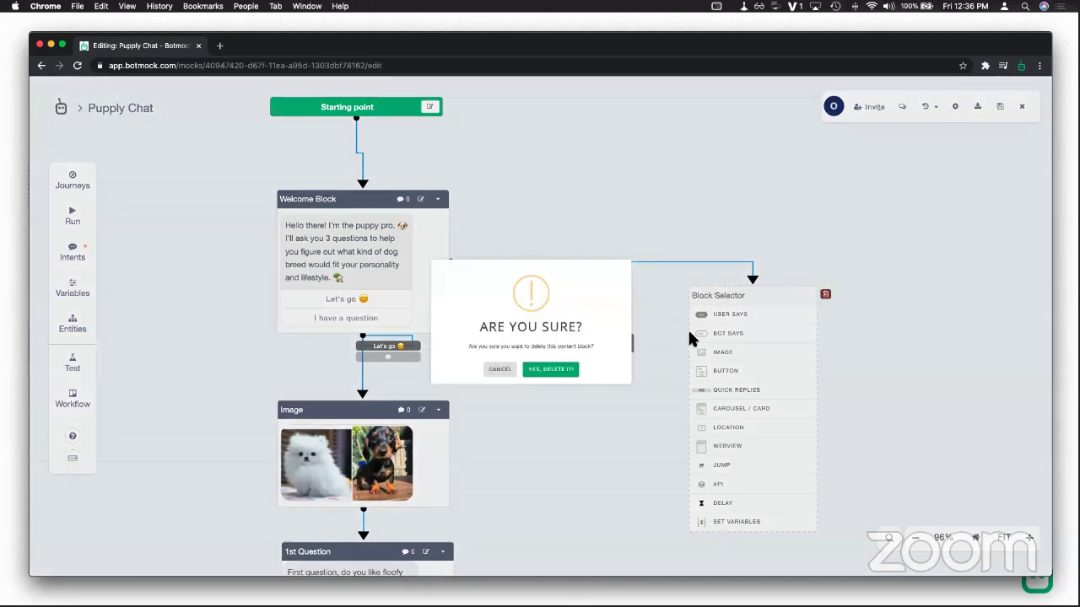
pyautogui.click(564, 371)
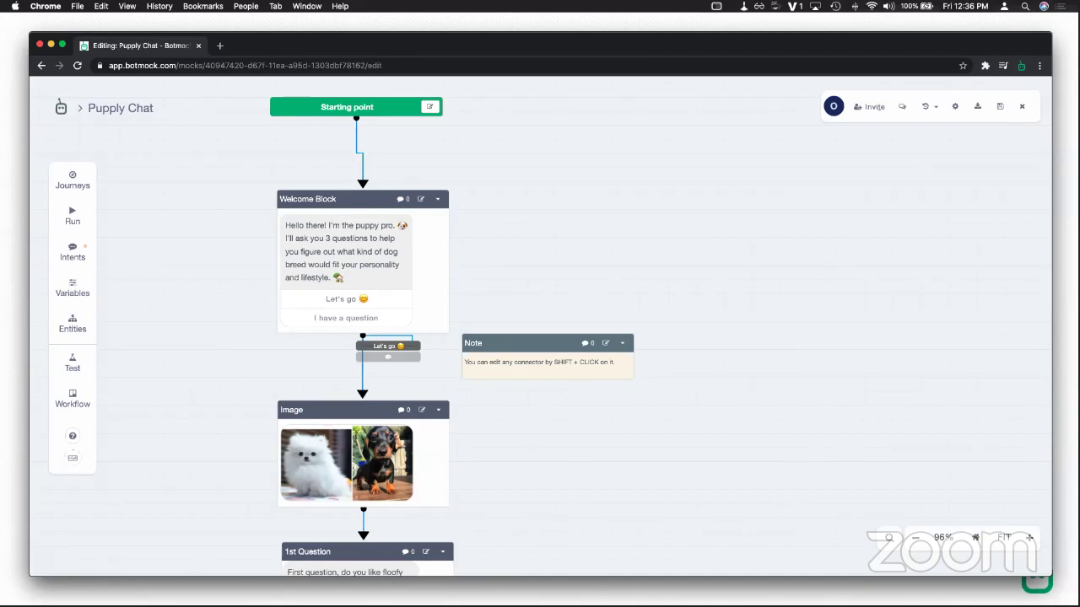
# Step: Nudge the Note slightly down and the Welcome Block slightly left
pyautogui.moveTo(631, 264); pyautogui.dragTo(700, 260)
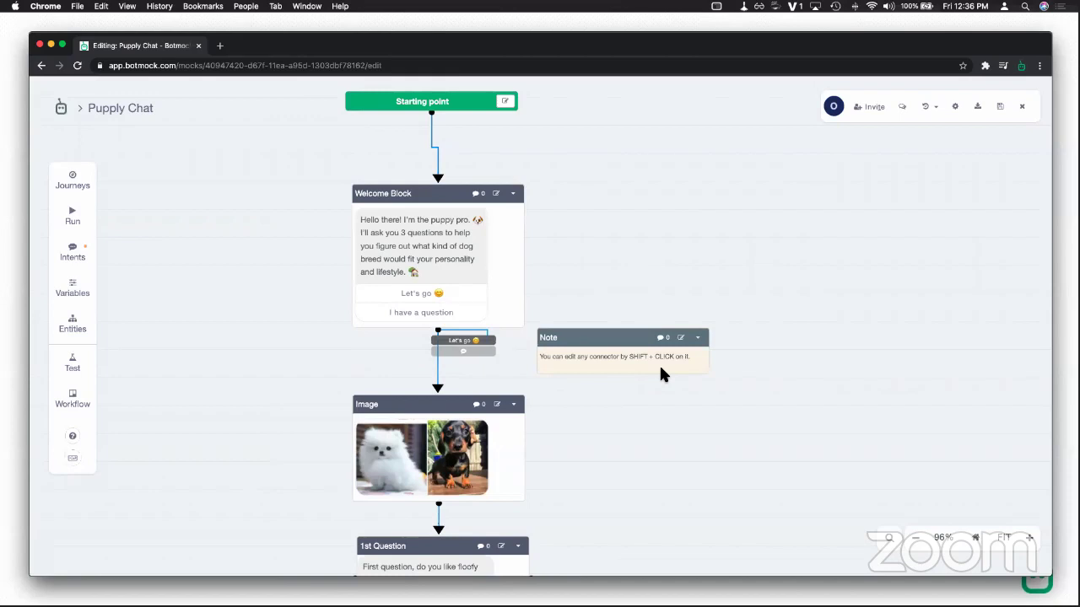
pyautogui.moveTo(641, 342); pyautogui.dragTo(646, 357)
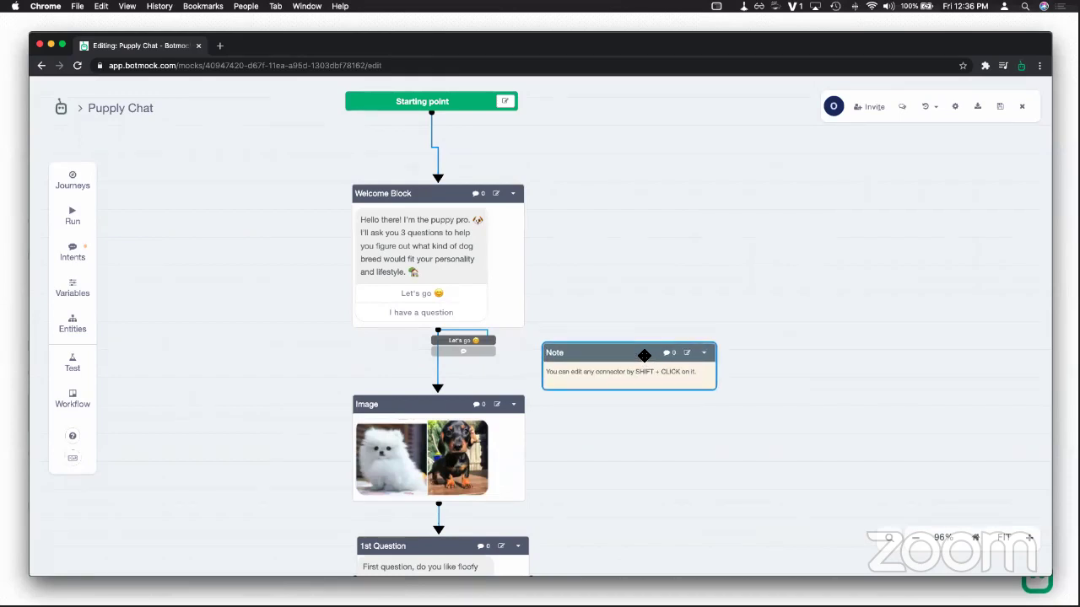
pyautogui.moveTo(417, 205); pyautogui.dragTo(388, 195)
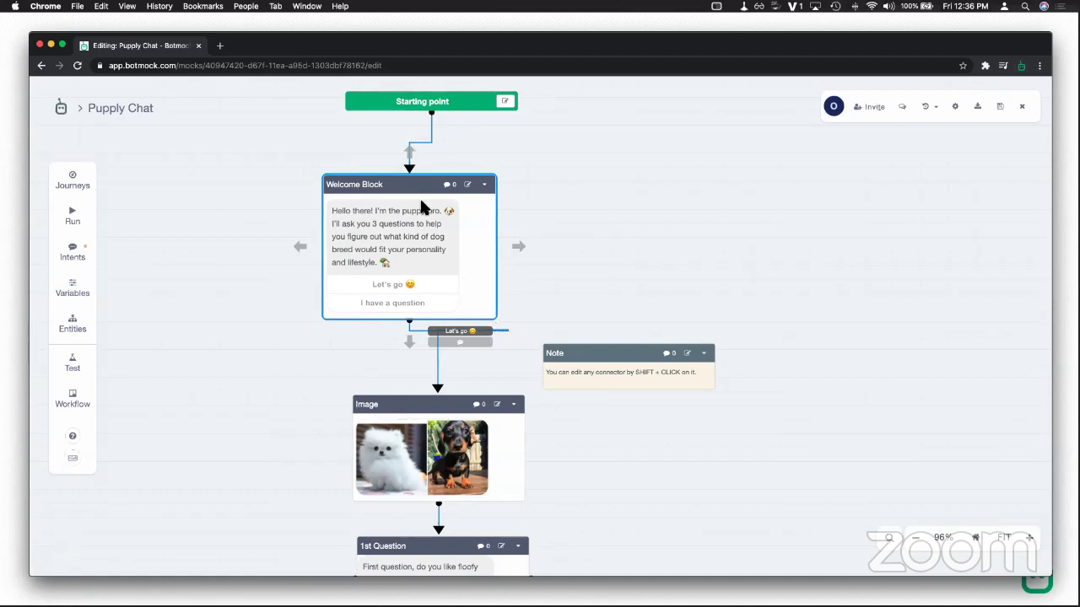
# Step: Test the Puppy Chat flow answering Let's go, Floofy, No and Small doggos
pyautogui.click(74, 219)
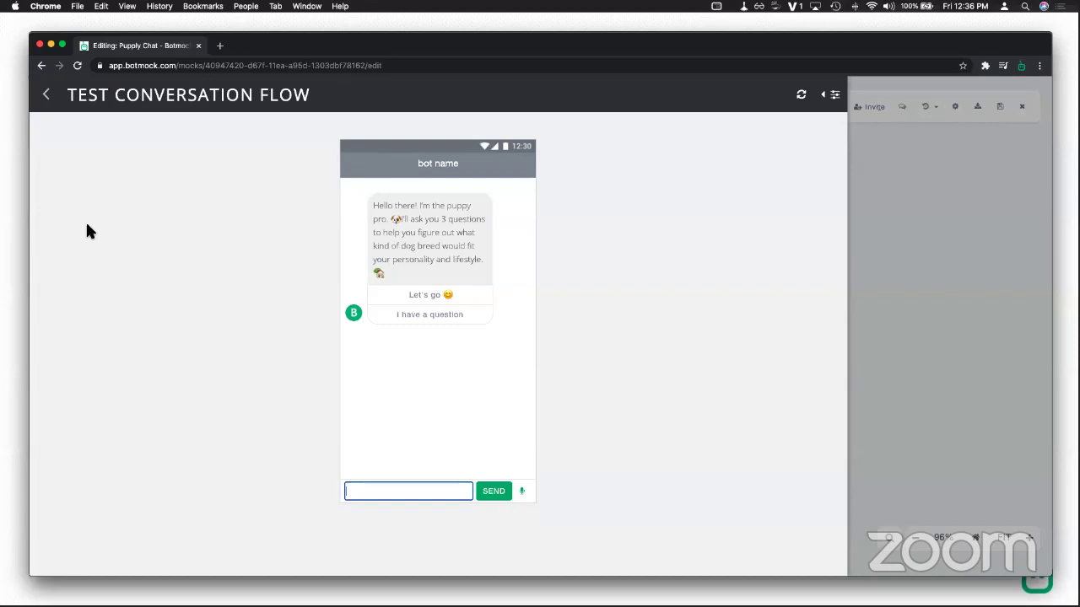
pyautogui.click(439, 306)
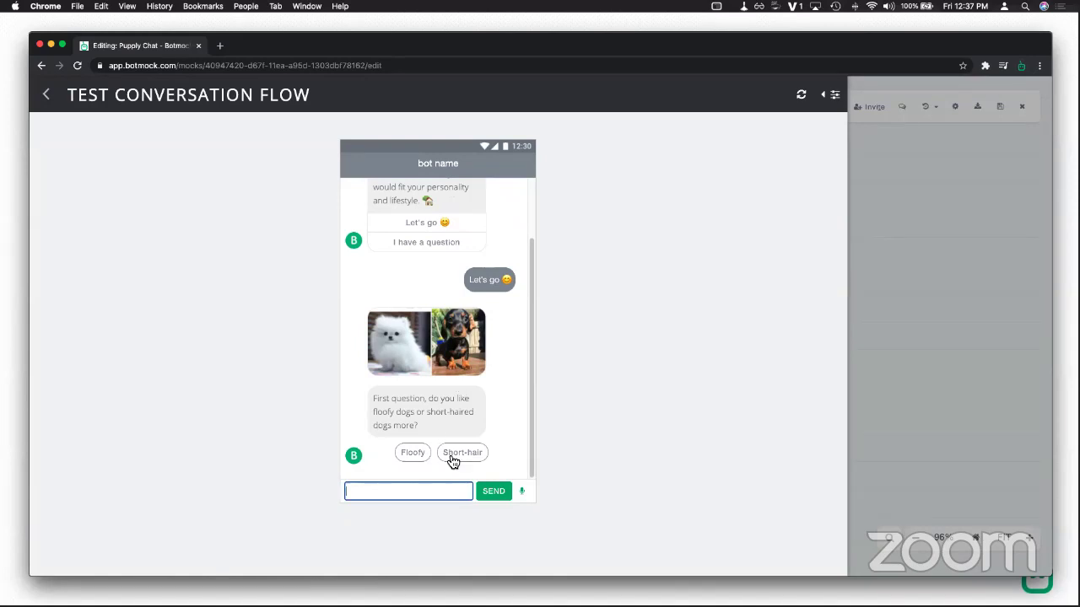
pyautogui.click(412, 459)
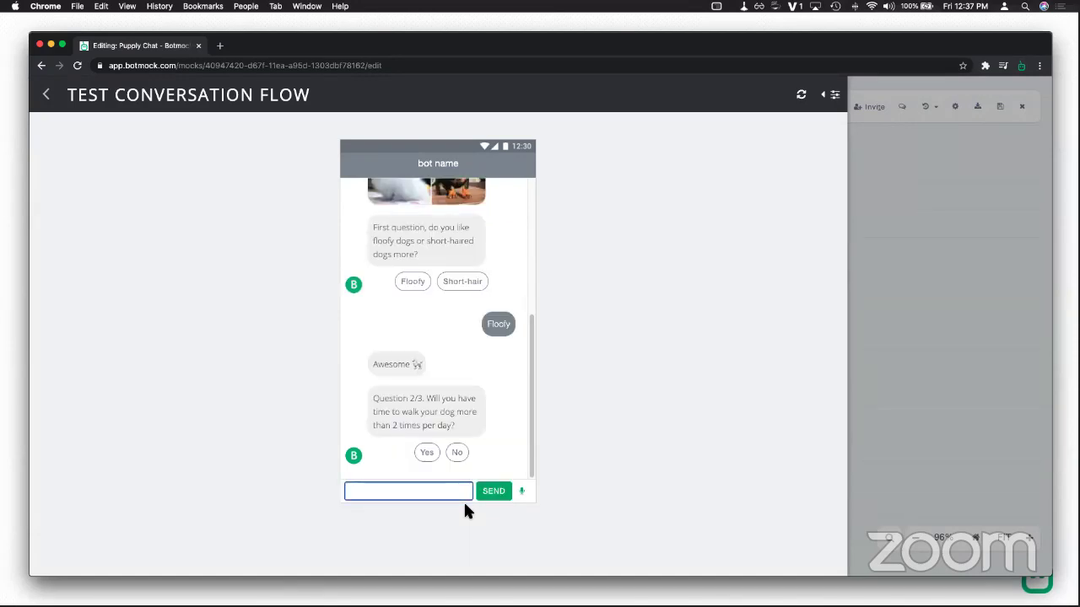
pyautogui.click(457, 454)
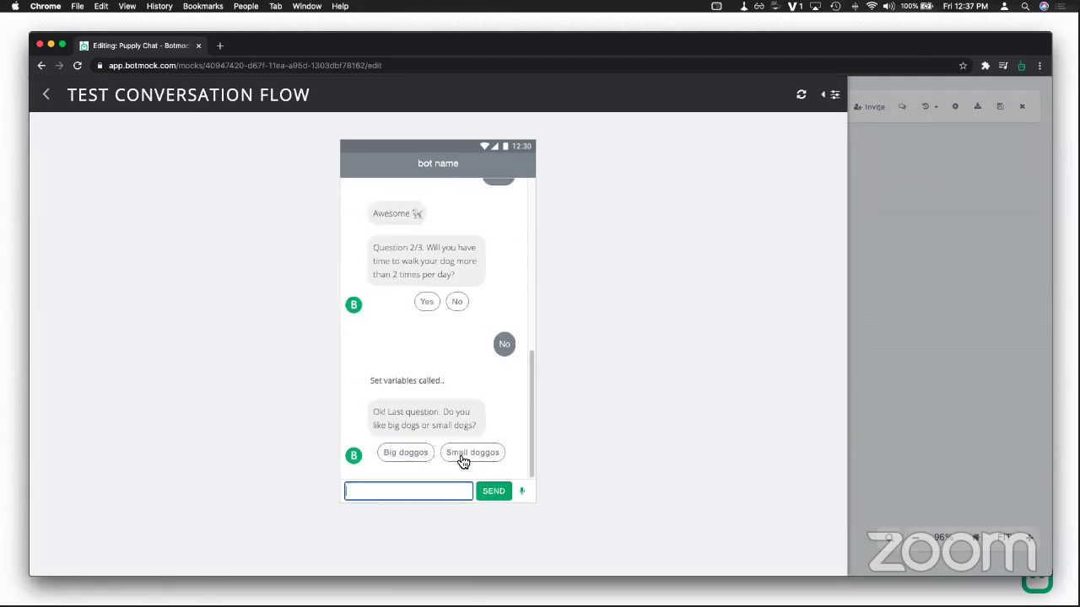
pyautogui.click(462, 460)
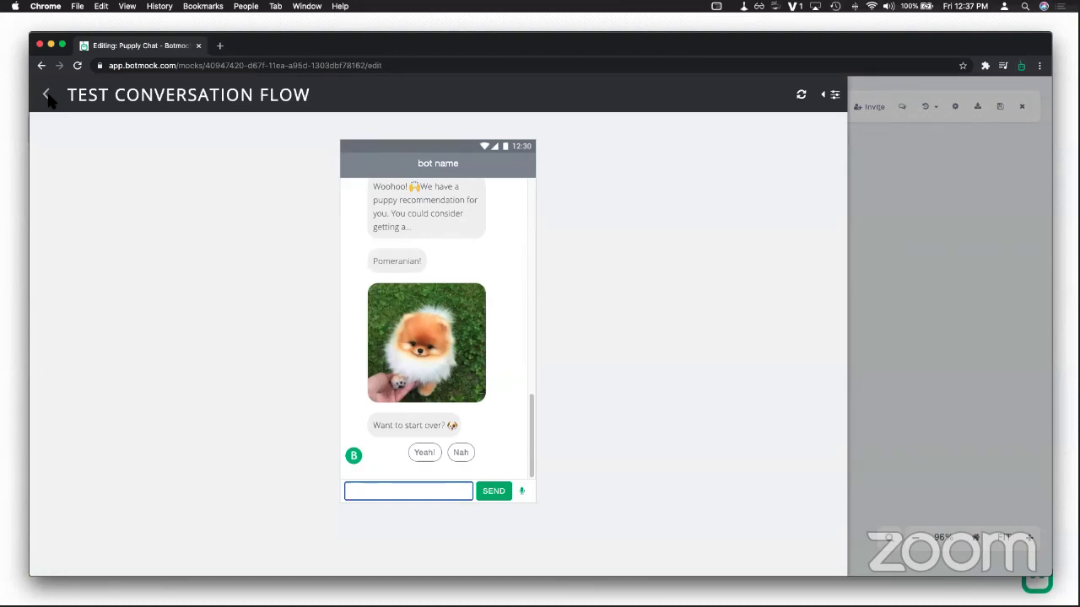
# Step: Back on the canvas, branch a new Bot Says block off the Welcome Block's right side
pyautogui.click(47, 96)
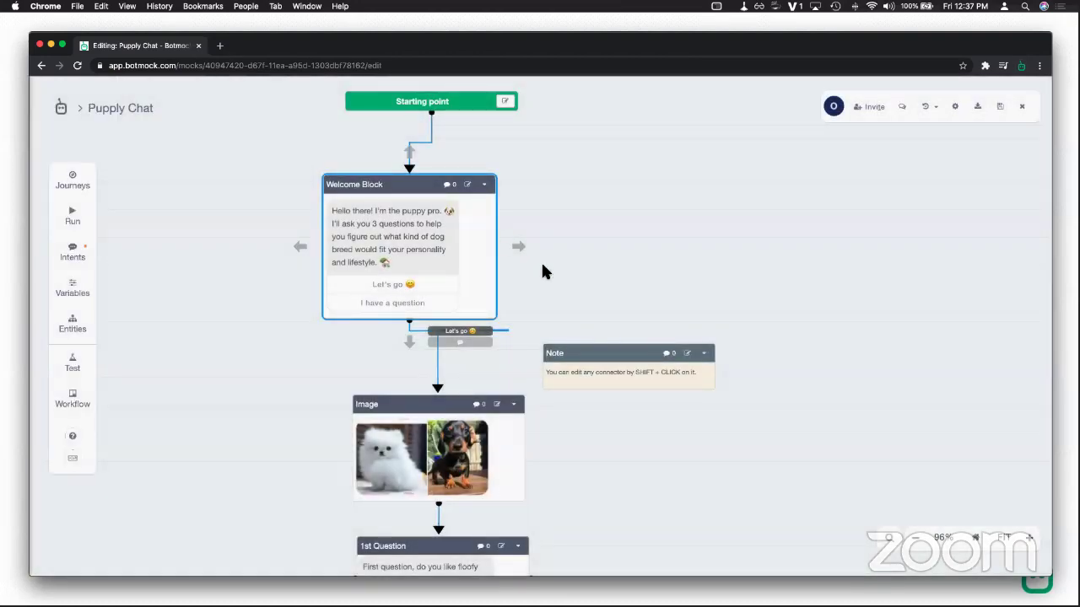
pyautogui.moveTo(422, 185); pyautogui.dragTo(449, 174)
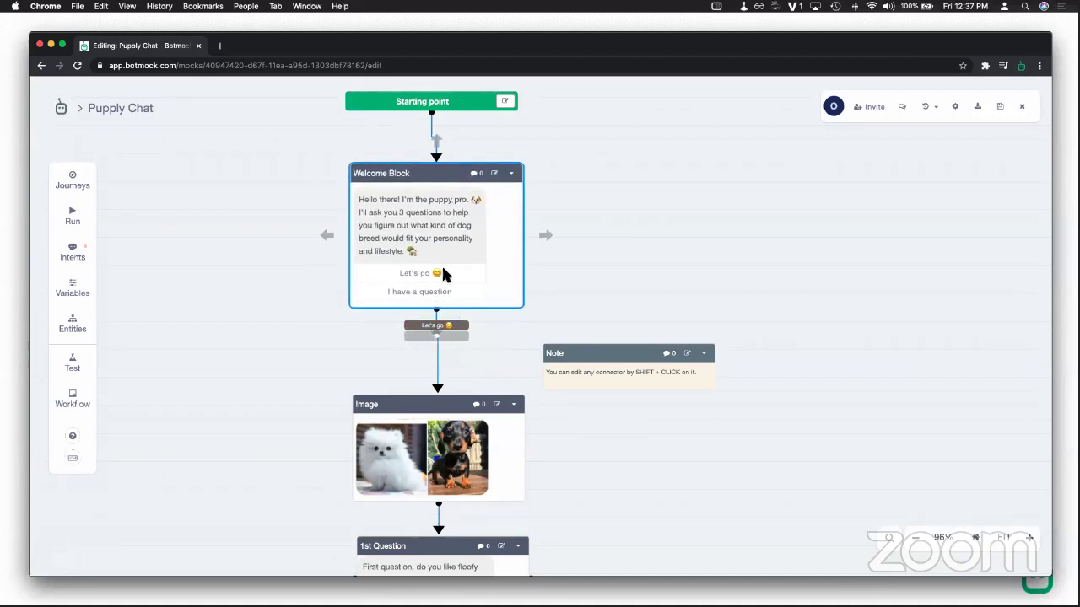
pyautogui.moveTo(537, 237); pyautogui.dragTo(763, 269)
pyautogui.click(786, 309)
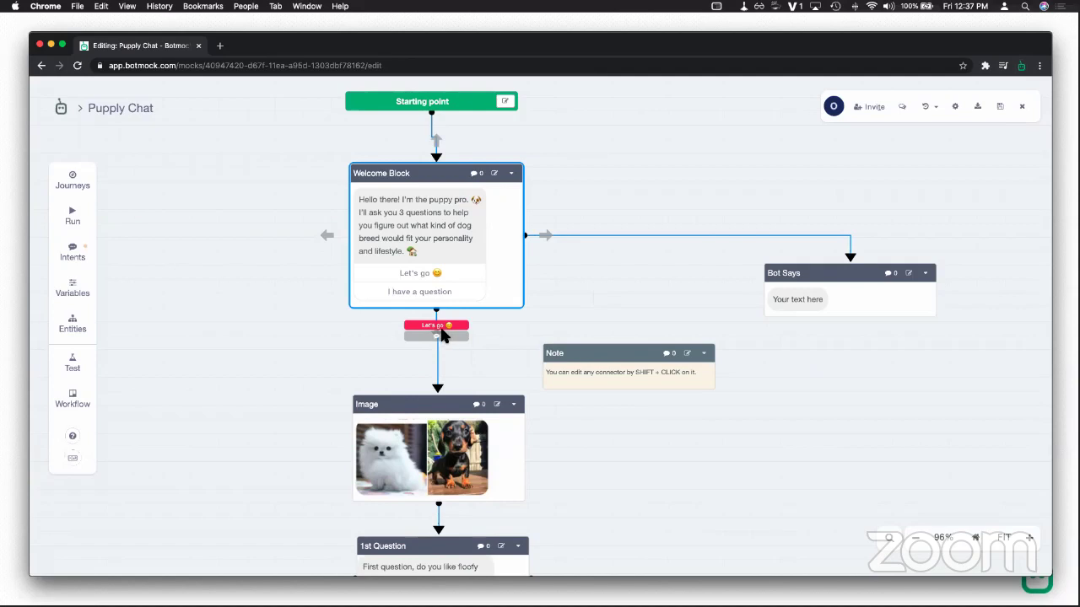
pyautogui.click(574, 235)
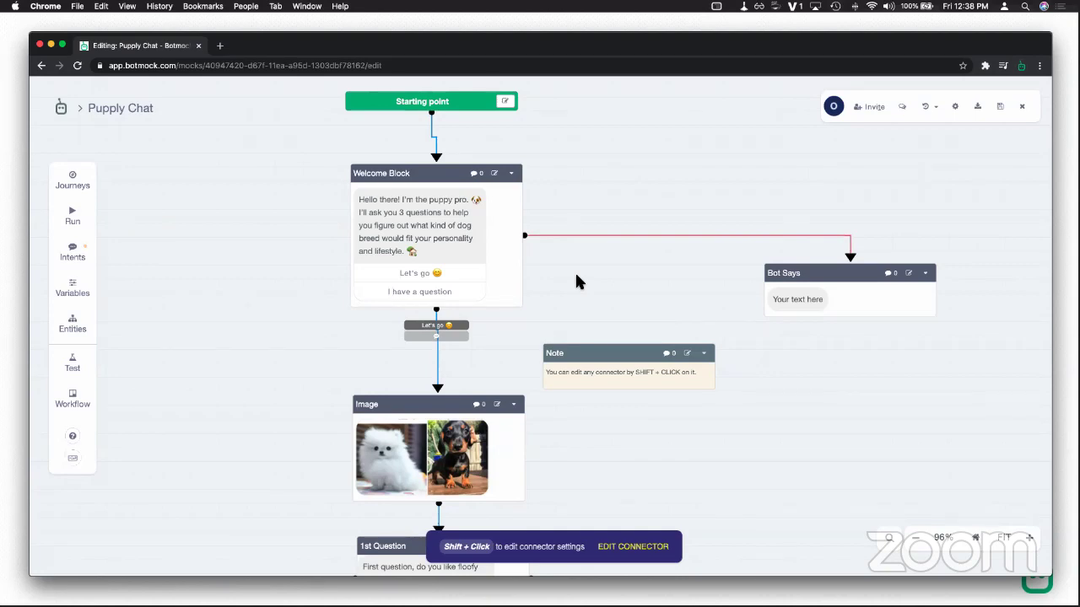
# Step: Set the new connector's label to 'I have a question' and save
pyautogui.click(631, 549)
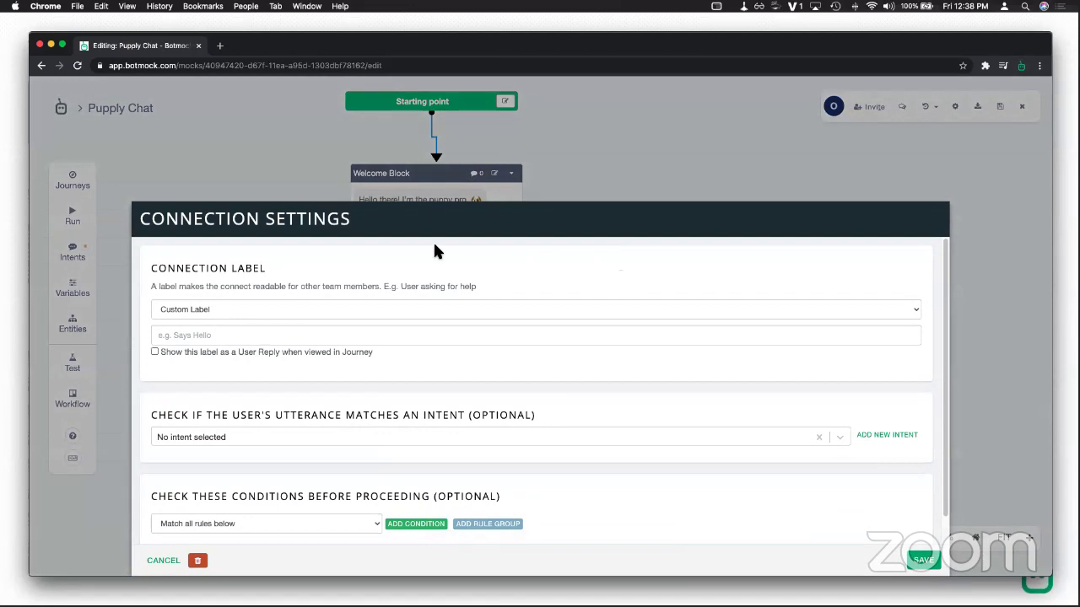
pyautogui.click(311, 314)
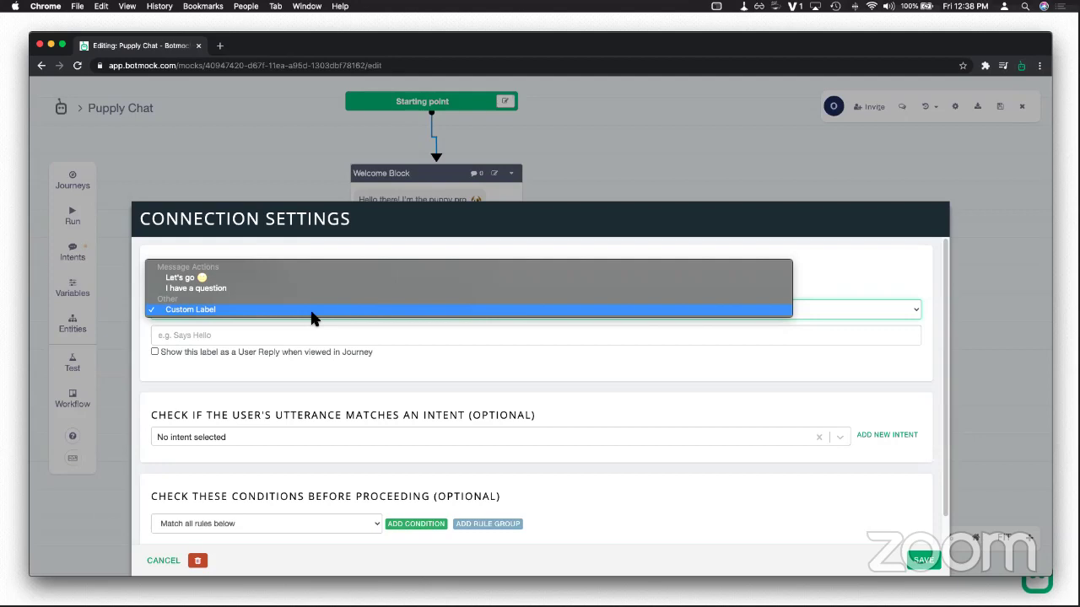
pyautogui.click(286, 285)
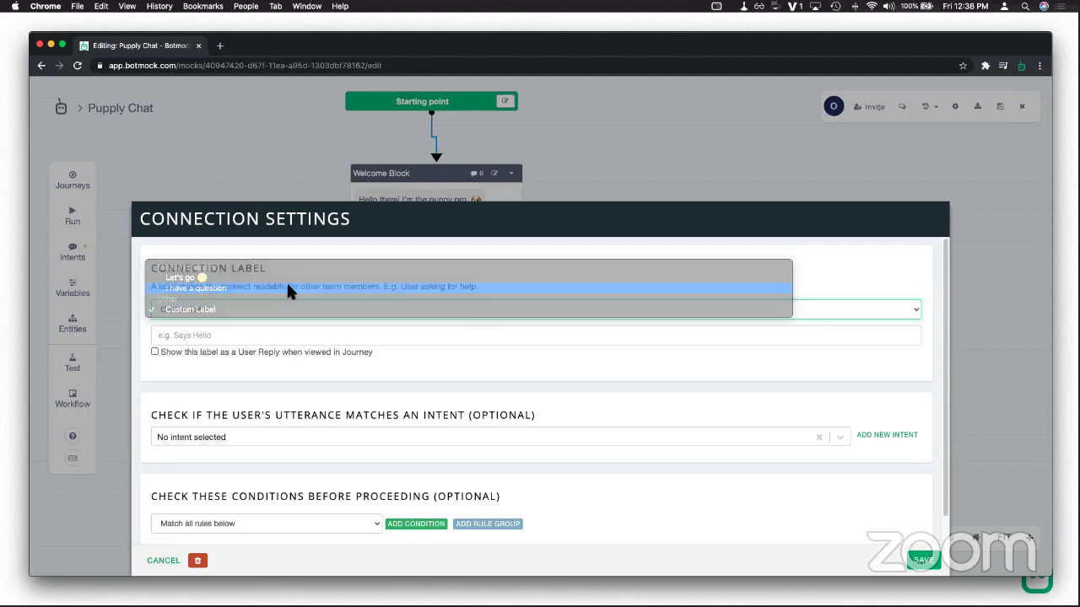
pyautogui.click(913, 559)
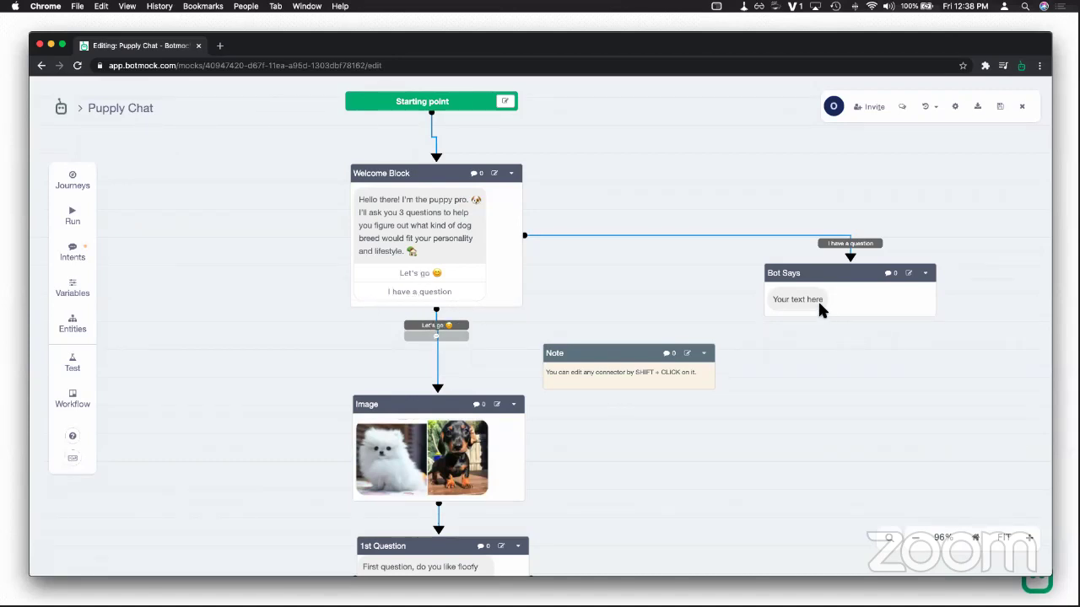
# Step: Choose Edit from the new Bot Says block's options menu
pyautogui.moveTo(817, 292); pyautogui.dragTo(803, 313)
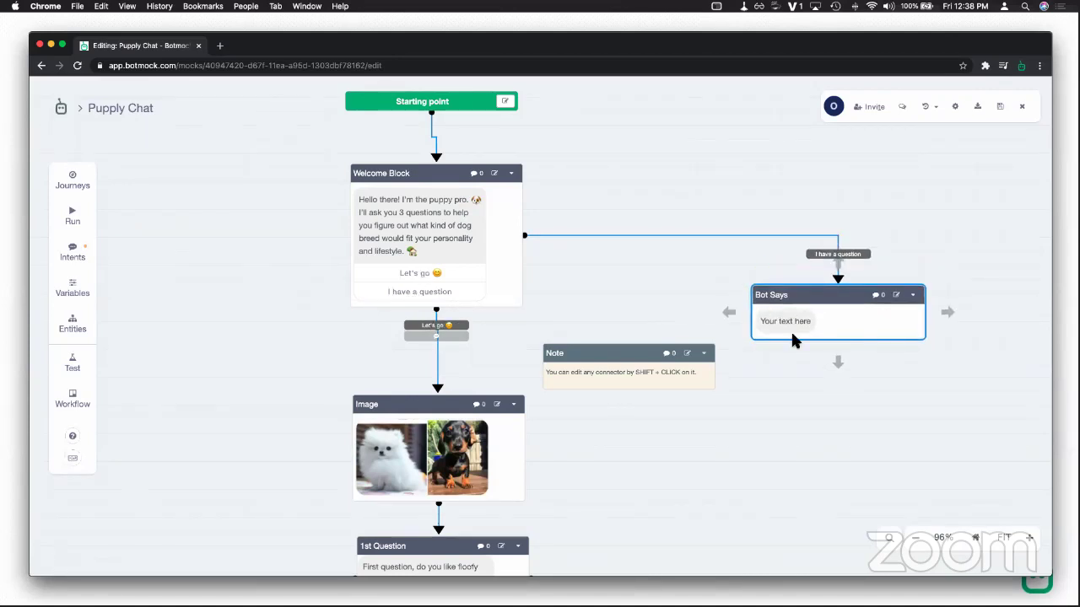
pyautogui.hscroll(5, 862, 381)
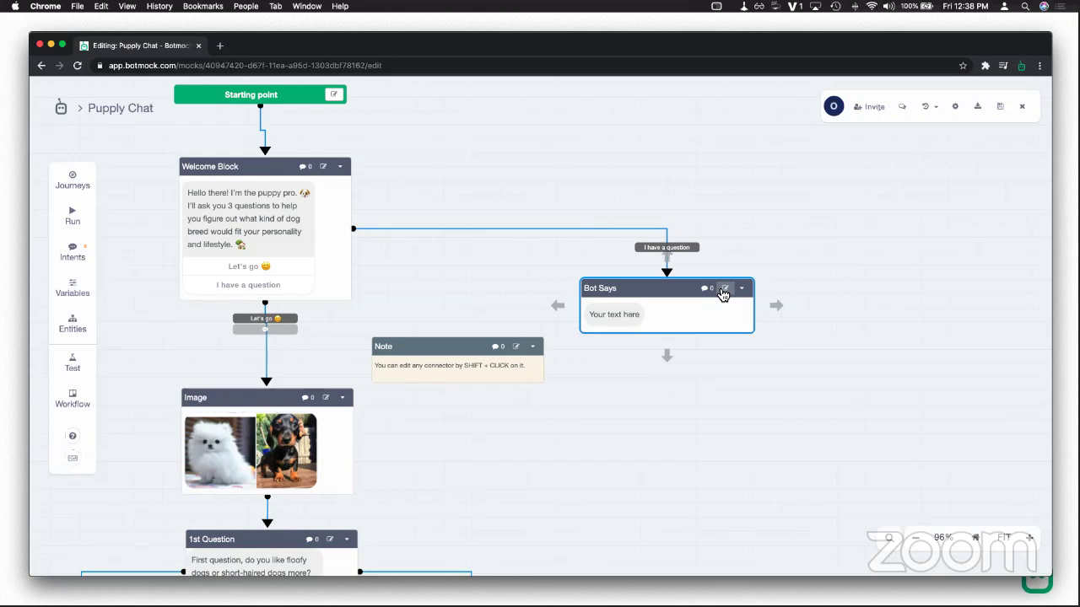
pyautogui.scroll(5, 731, 298)
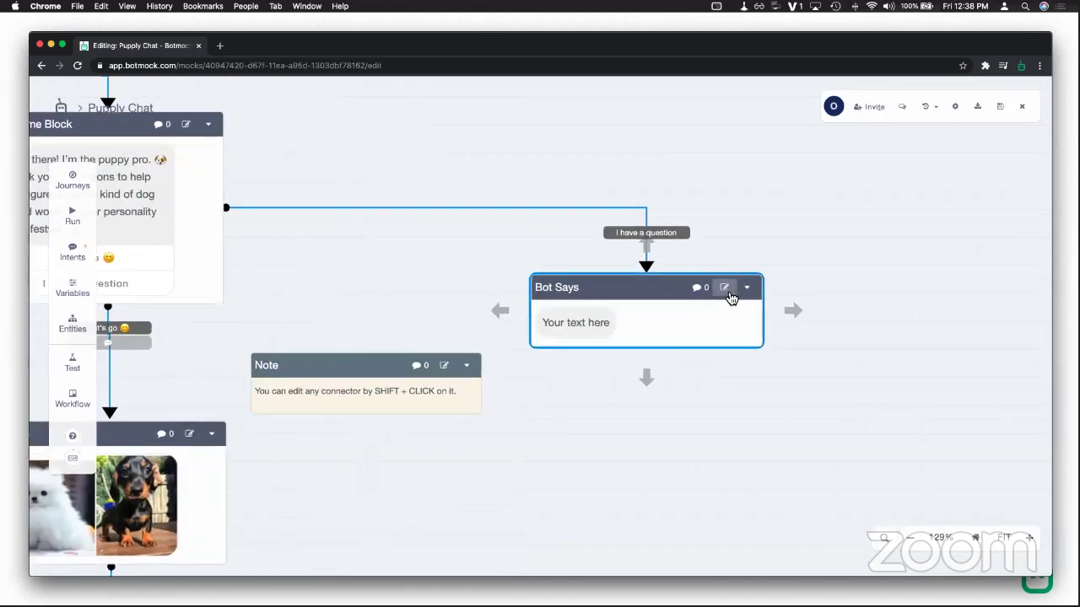
pyautogui.click(757, 288)
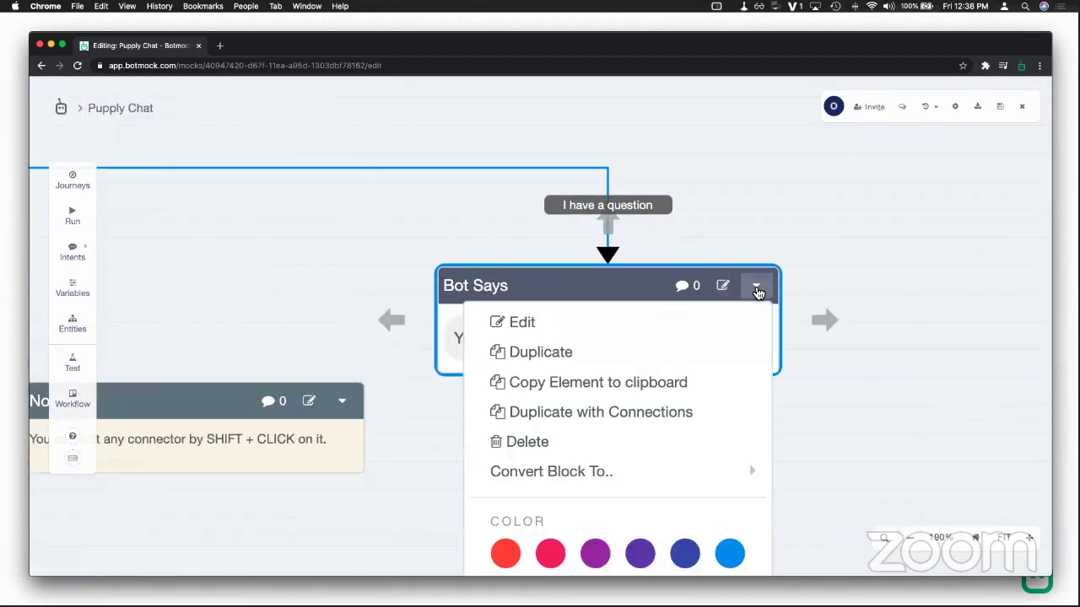
pyautogui.click(577, 328)
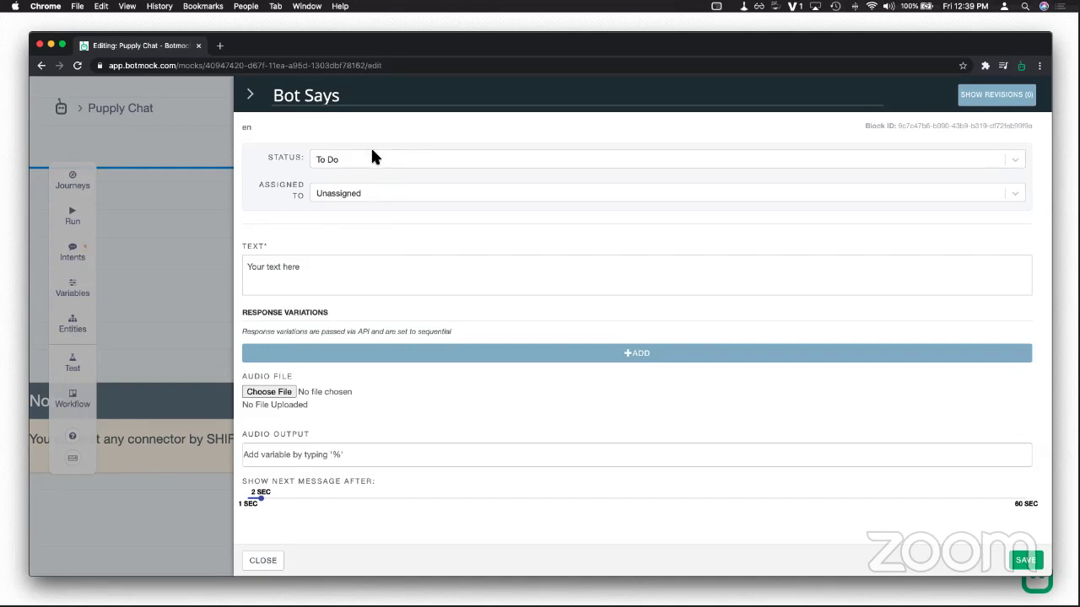
# Step: Title the block 'Prompt Help' with text 'Sure. What can I help you with?' and save
pyautogui.moveTo(341, 96); pyautogui.dragTo(268, 99)
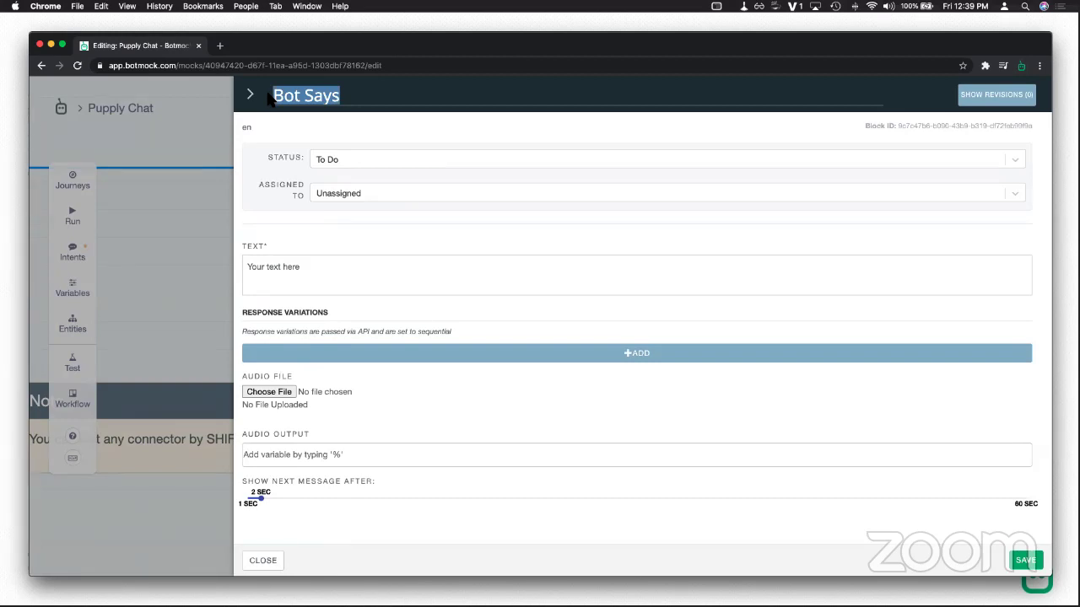
pyautogui.write('Prompt ')
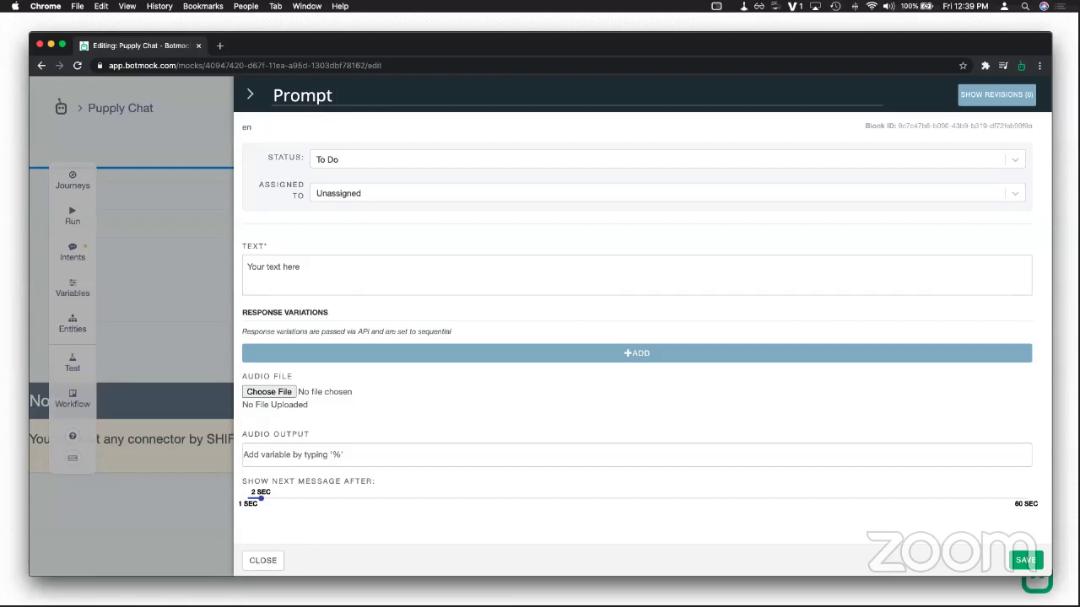
pyautogui.write('Help')
pyautogui.click(327, 160)
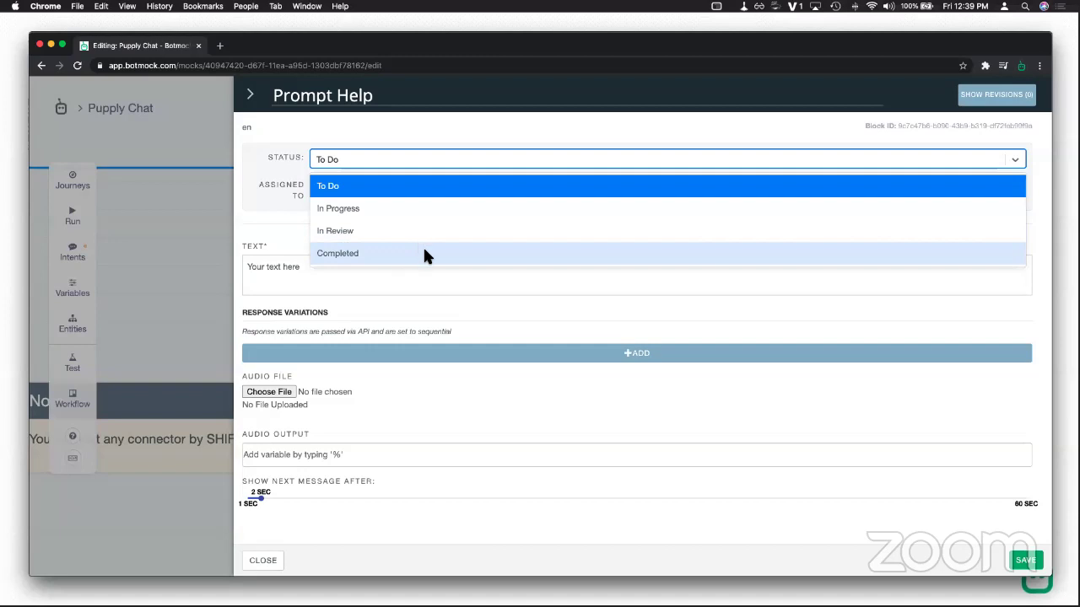
pyautogui.click(348, 272)
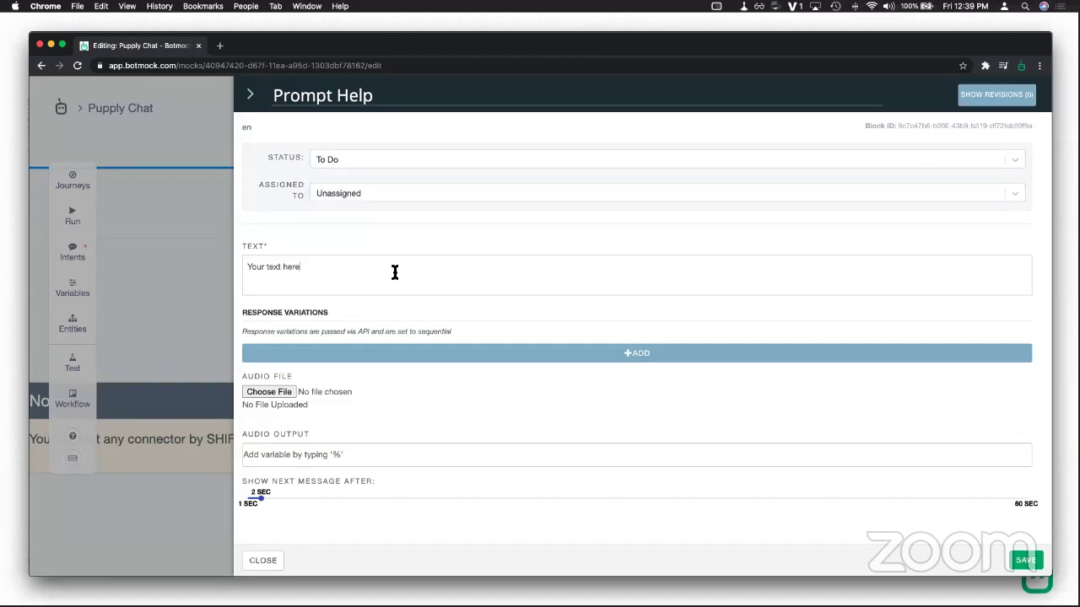
pyautogui.moveTo(338, 266); pyautogui.dragTo(251, 262)
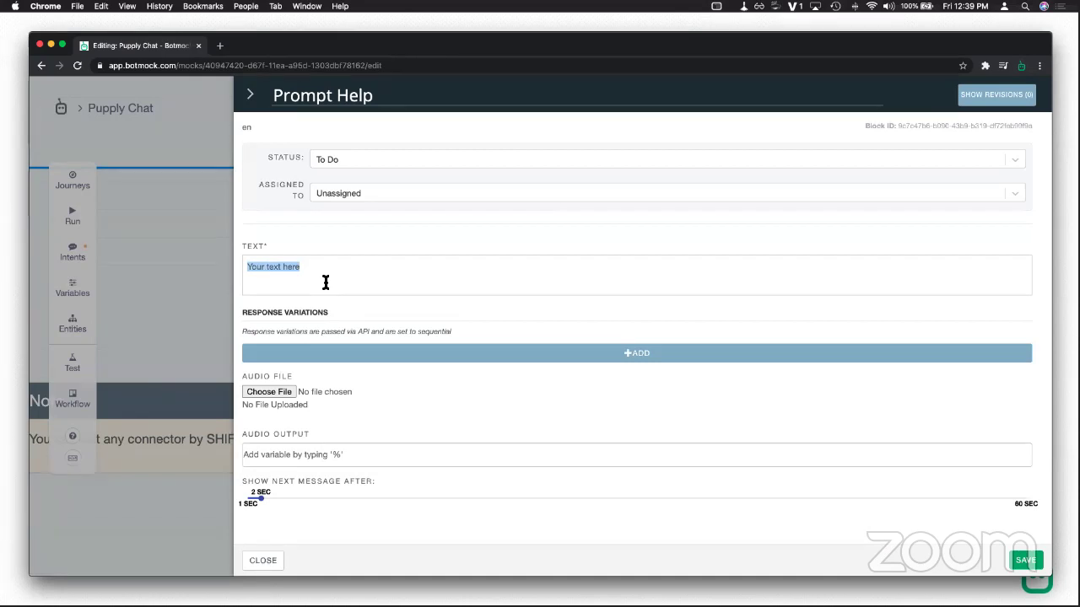
pyautogui.write('Sure. What can I help you')
pyautogui.write('with?')
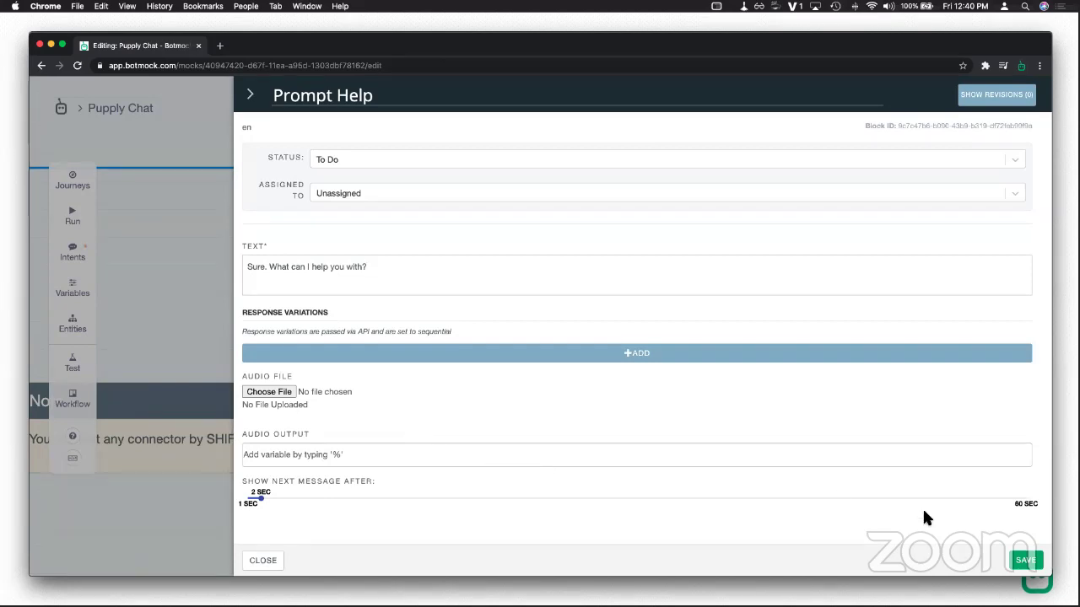
pyautogui.click(1025, 561)
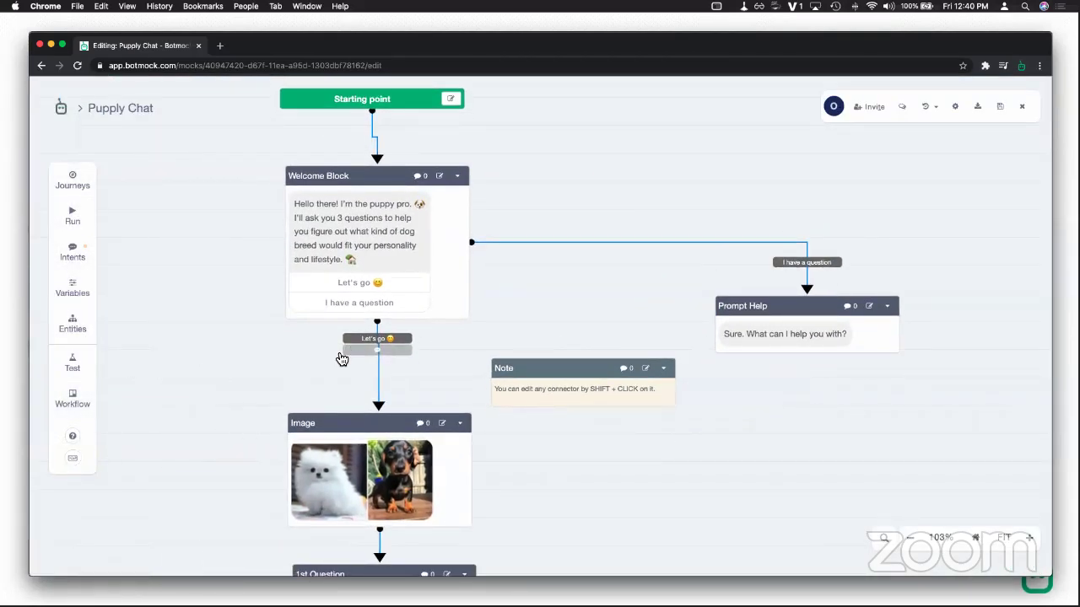
# Step: Check the Let's go connector label, cancel unchanged, and run a new test conversation
pyautogui.keyDown('shift'); pyautogui.click(396, 337); pyautogui.keyUp('shift')
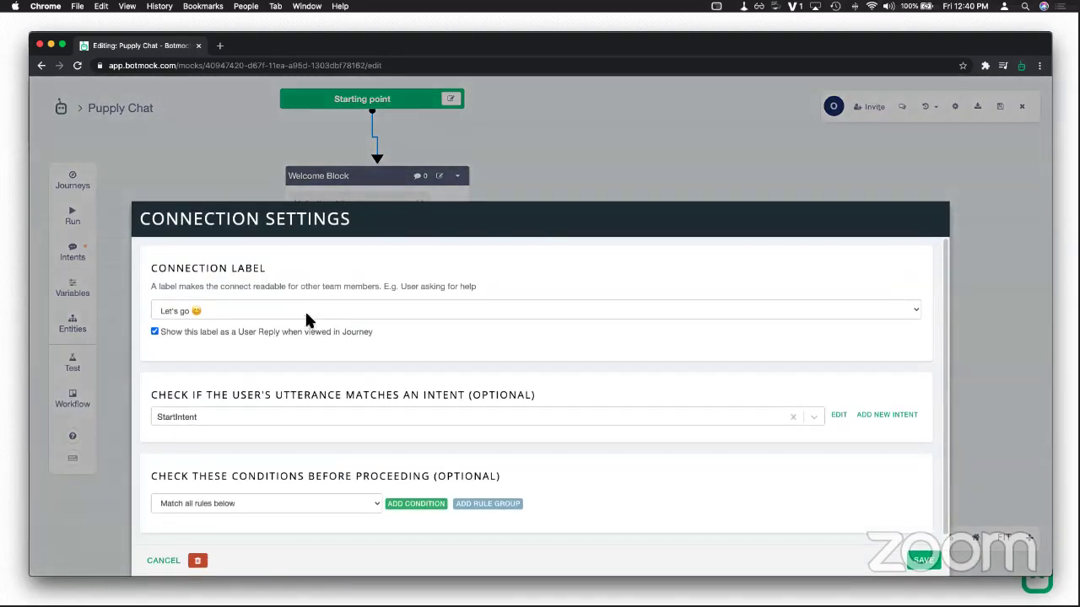
pyautogui.click(301, 312)
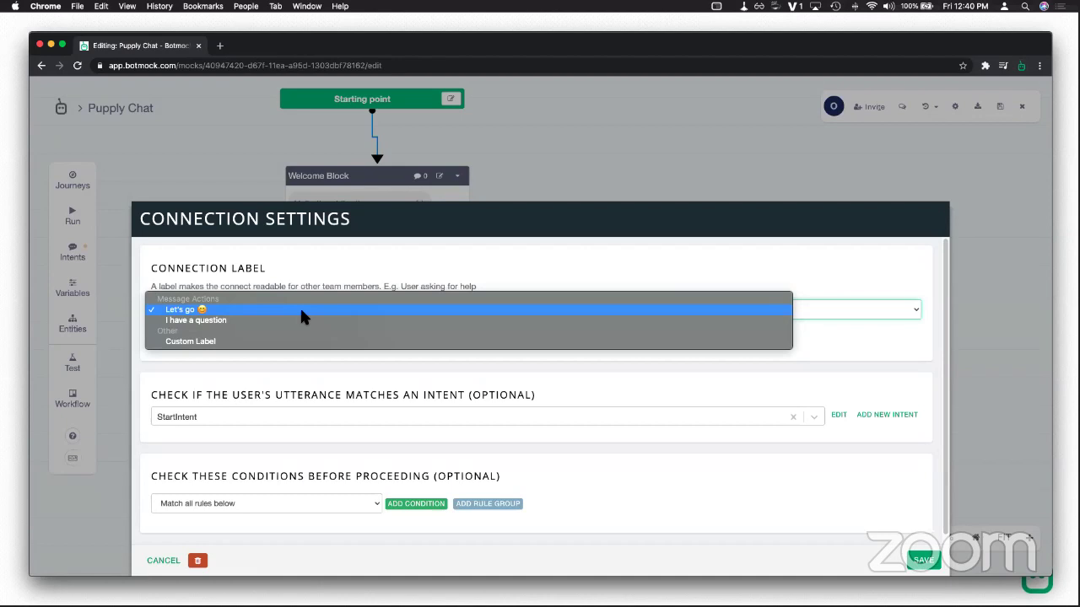
pyautogui.click(303, 312)
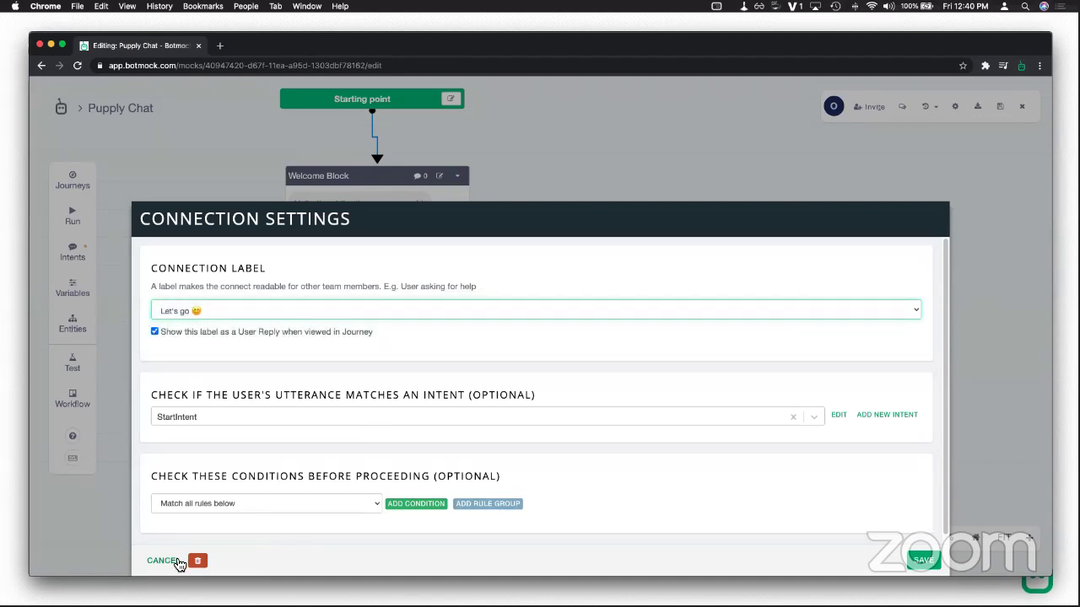
pyautogui.click(163, 561)
pyautogui.click(76, 215)
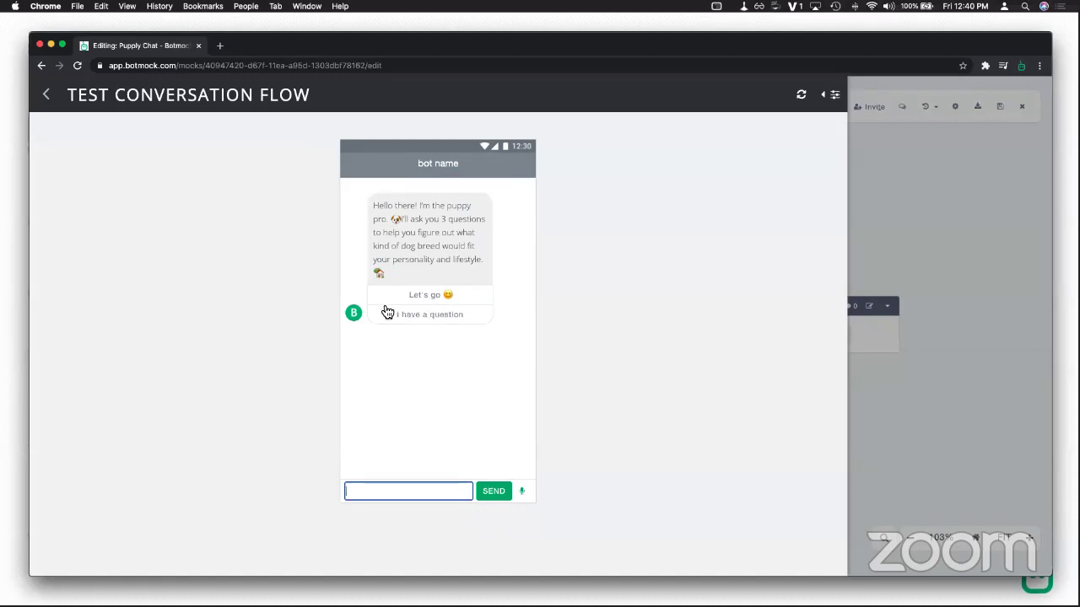
# Step: Reply 'I have a question' in the test chat and get the Prompt Help answer
pyautogui.click(416, 319)
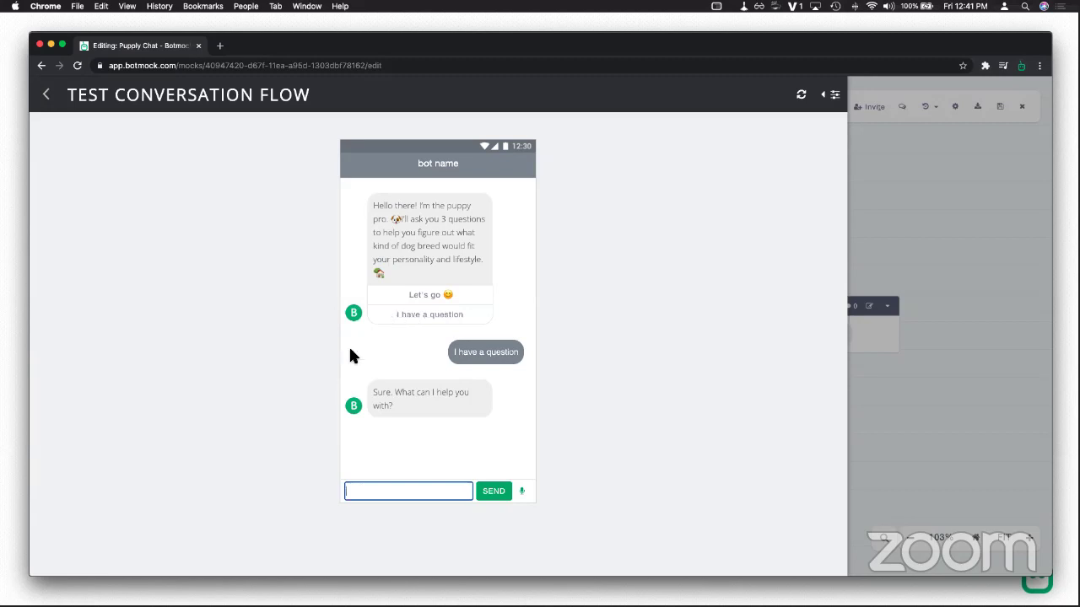
pyautogui.moveTo(396, 403)
pyautogui.mouseDown()
pyautogui.moveTo(376, 390)
pyautogui.moveTo(385, 407)
pyautogui.mouseUp()
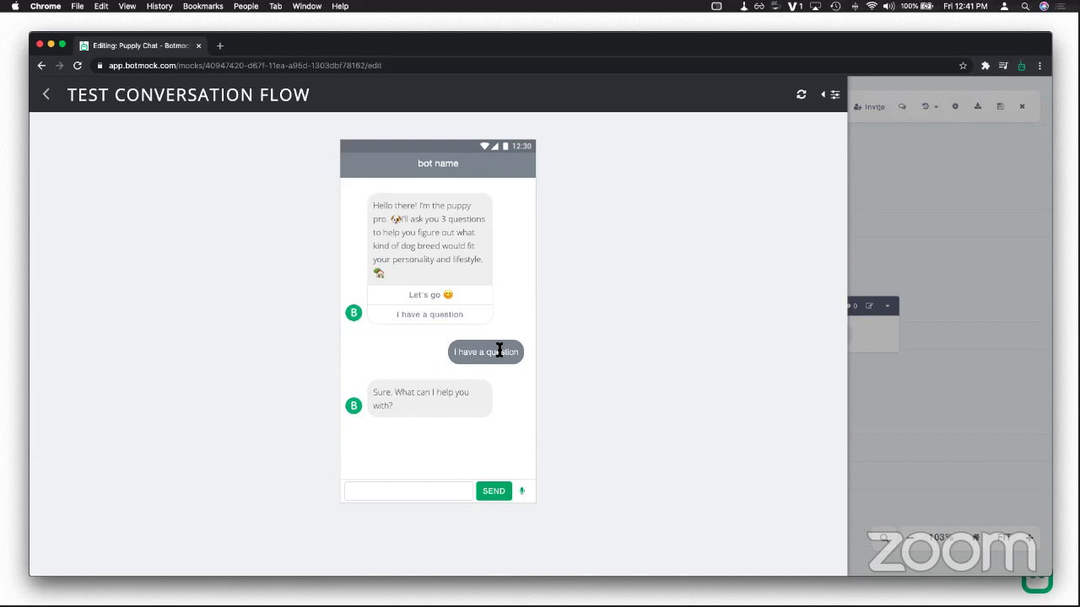
# Step: Return to the canvas, shift Prompt Help up-left and move the Note to the left
pyautogui.click(47, 94)
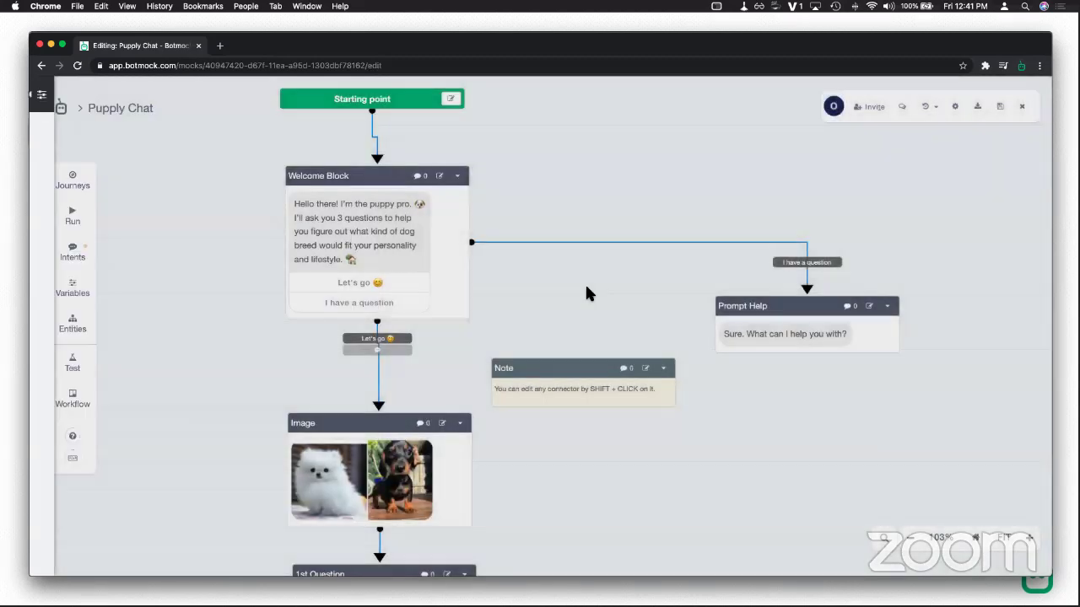
pyautogui.hscroll(2, 610, 295)
pyautogui.moveTo(671, 304); pyautogui.dragTo(623, 291)
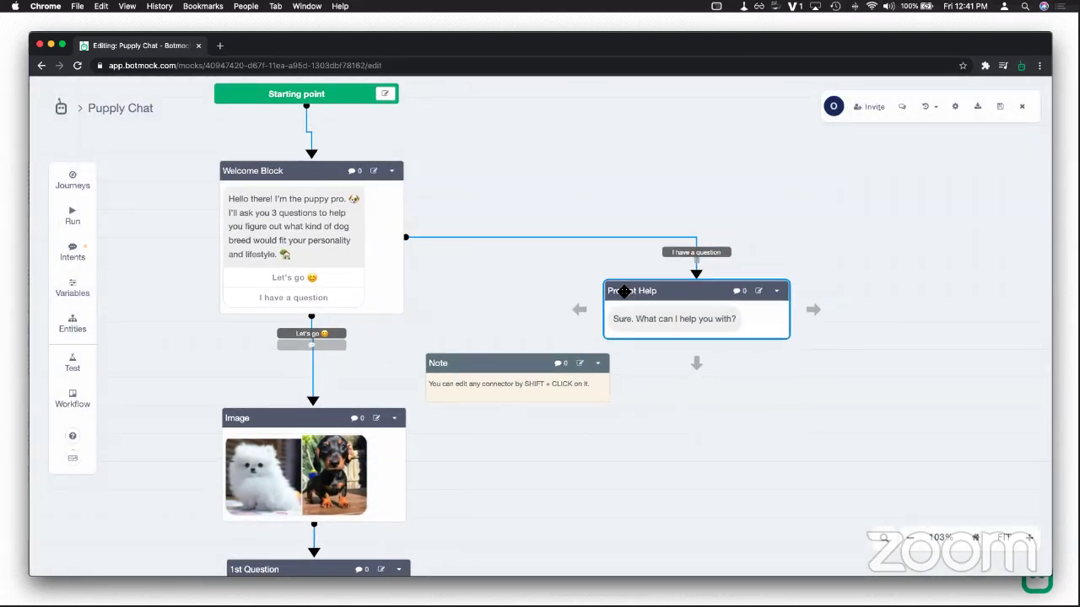
pyautogui.hscroll(3, 391, 225)
pyautogui.scroll(-2, 390, 225)
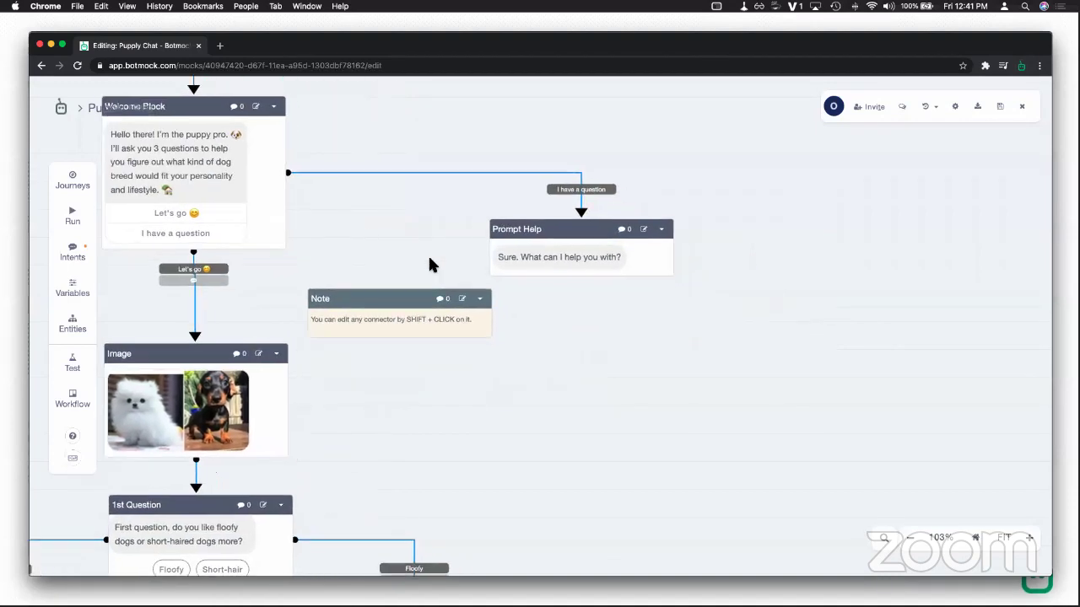
pyautogui.moveTo(396, 297); pyautogui.dragTo(470, 280)
pyautogui.moveTo(288, 286); pyautogui.dragTo(173, 275)
pyautogui.moveTo(750, 338); pyautogui.dragTo(471, 378)
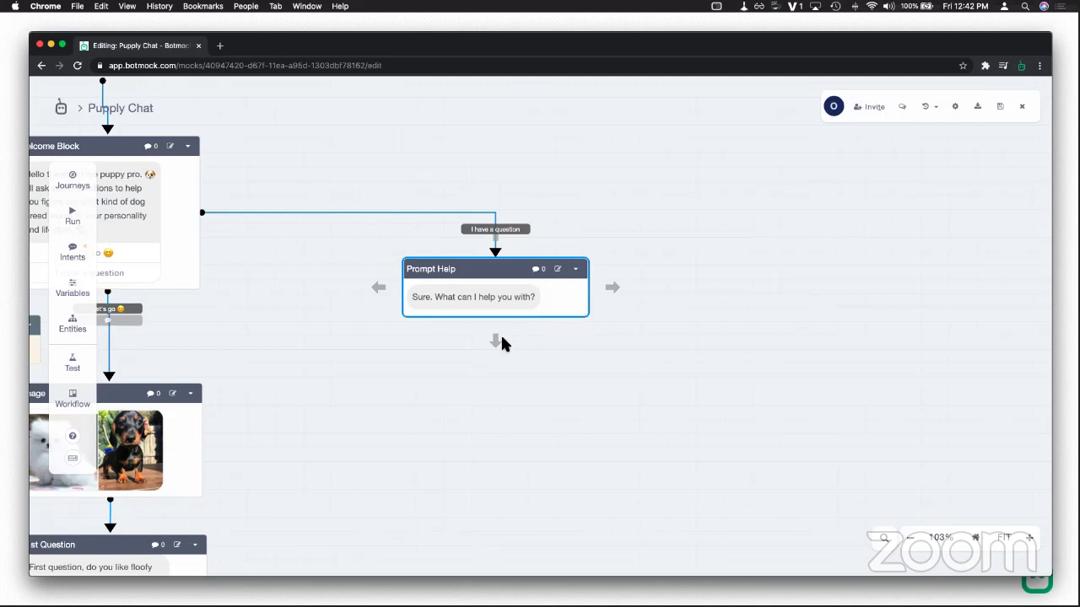
# Step: Add a User Says block 'I need help with my puppy' below Prompt Help
pyautogui.moveTo(527, 398); pyautogui.dragTo(527, 398)
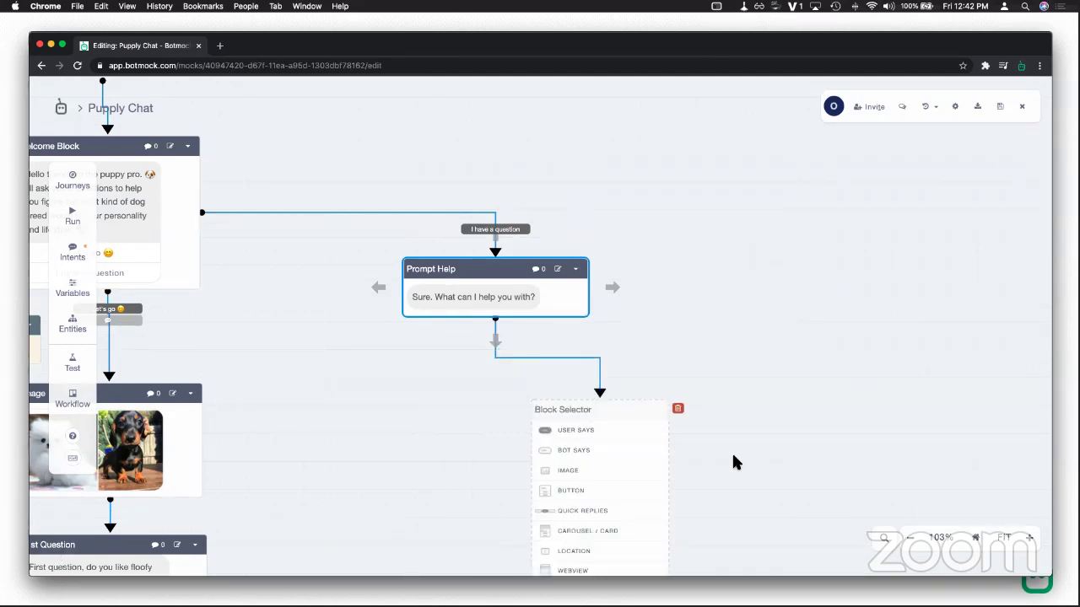
pyautogui.moveTo(732, 451); pyautogui.dragTo(678, 318)
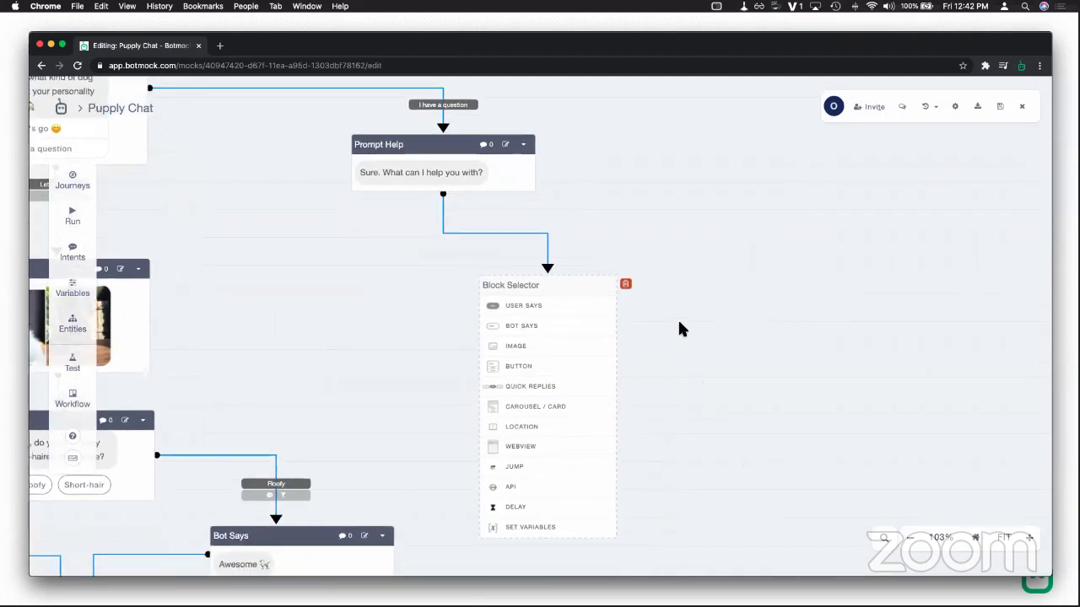
pyautogui.click(546, 299)
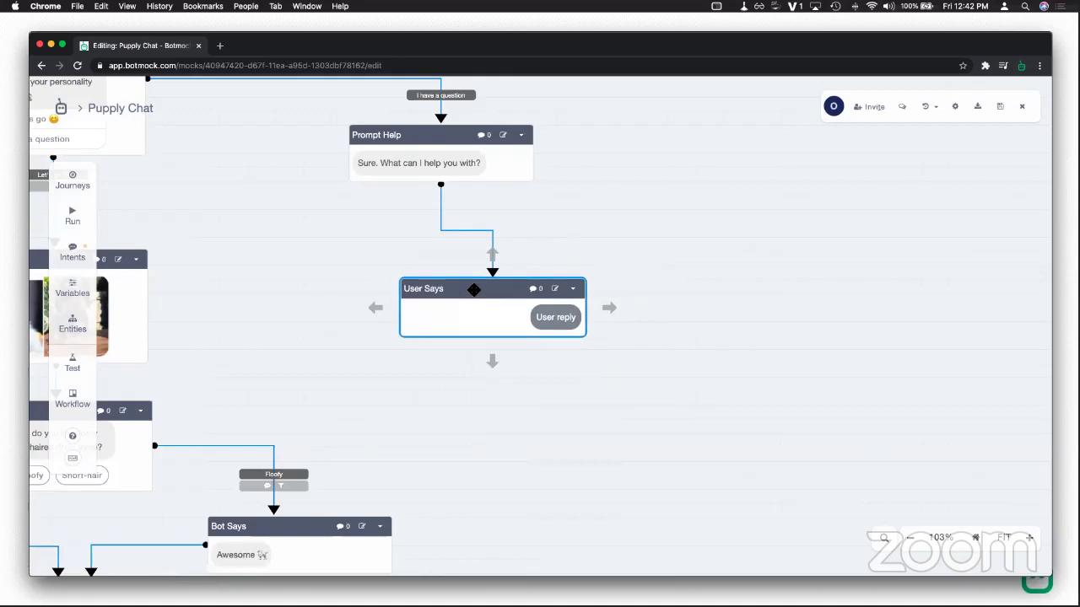
pyautogui.click(545, 320)
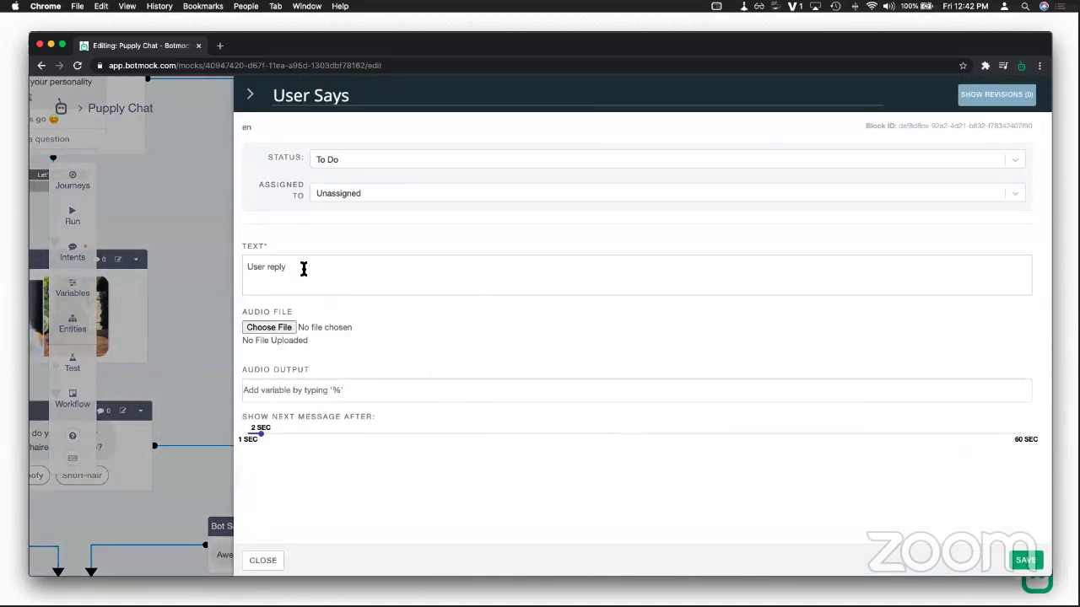
pyautogui.moveTo(301, 268); pyautogui.dragTo(242, 262)
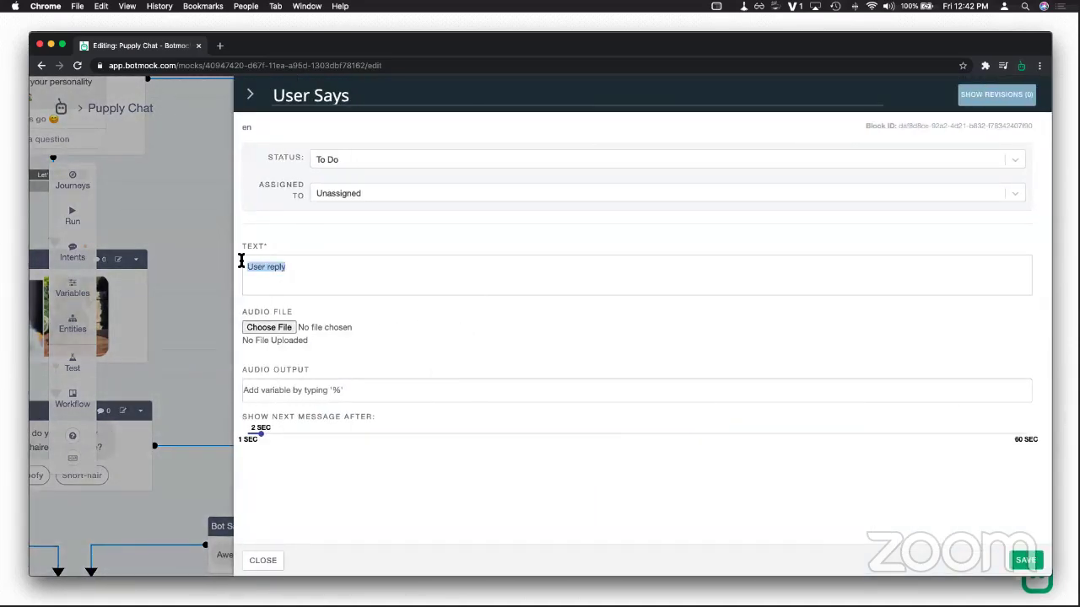
pyautogui.write('I ha')
pyautogui.press('BackSpace')
pyautogui.press('BackSpace')
pyautogui.write('need help with my puppy')
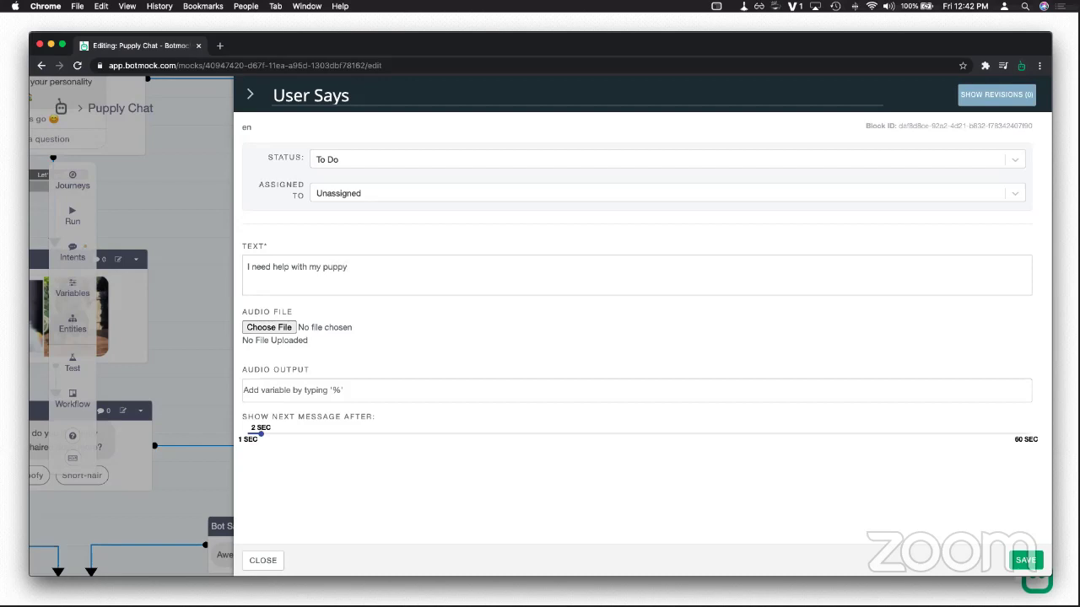
pyautogui.click(1025, 560)
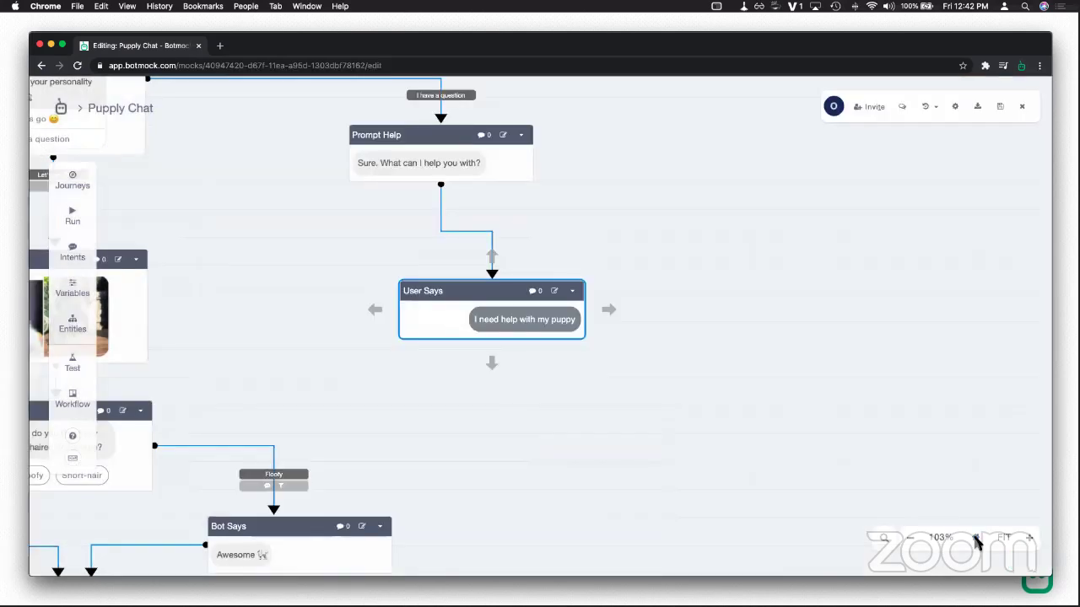
pyautogui.click(506, 176)
pyautogui.moveTo(557, 152); pyautogui.dragTo(672, 175)
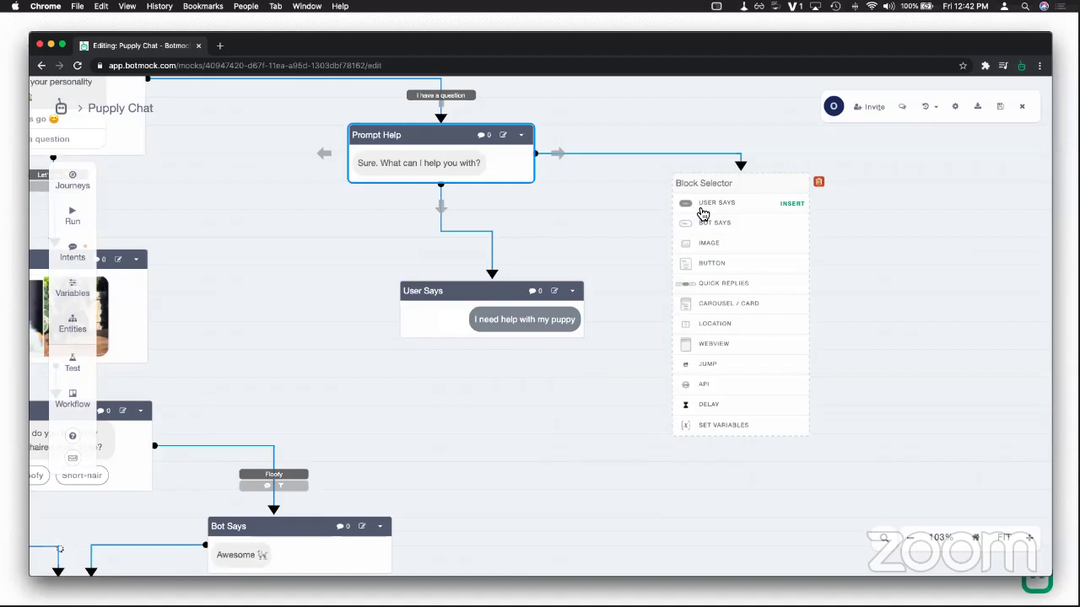
# Step: Branch a User Says block 'Do you have a store location?' off Prompt Help
pyautogui.click(702, 213)
pyautogui.doubleClick(793, 218)
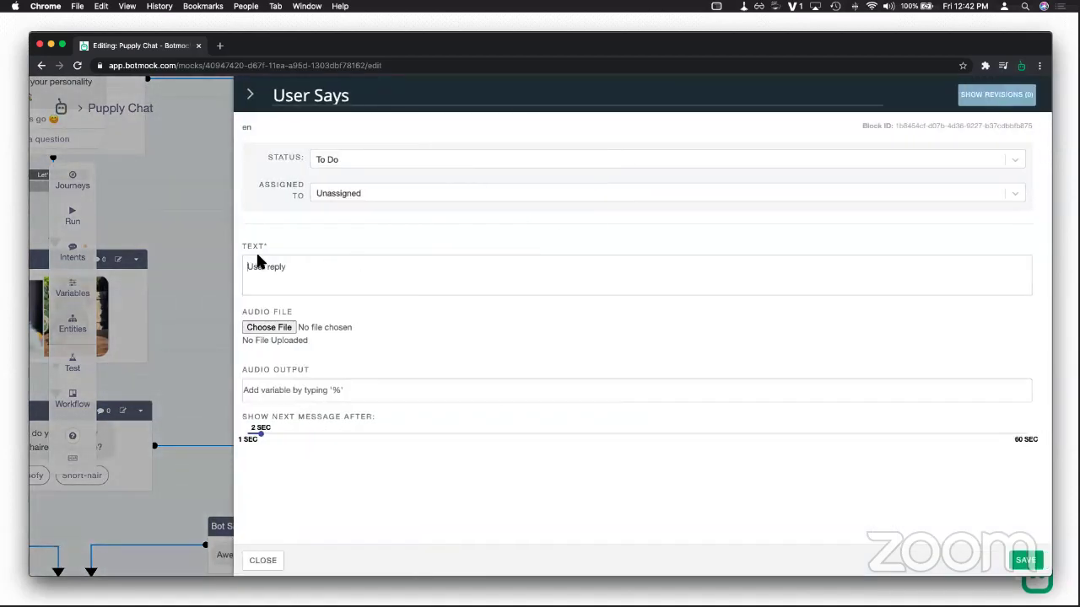
pyautogui.moveTo(246, 267); pyautogui.dragTo(308, 268)
pyautogui.write('Do you have a store location?')
pyautogui.click(1025, 561)
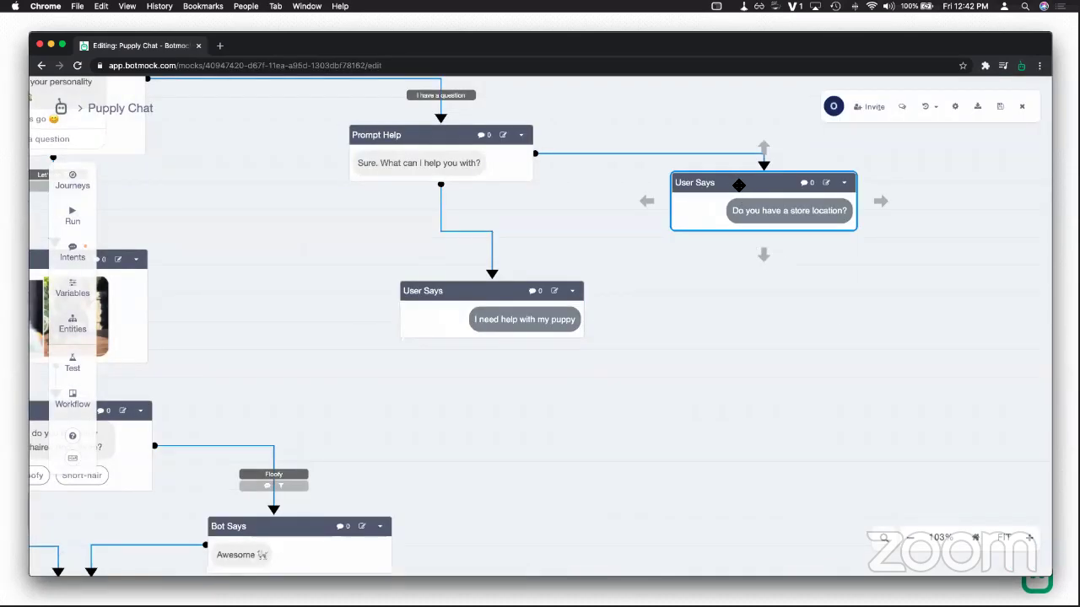
pyautogui.moveTo(734, 180); pyautogui.dragTo(769, 202)
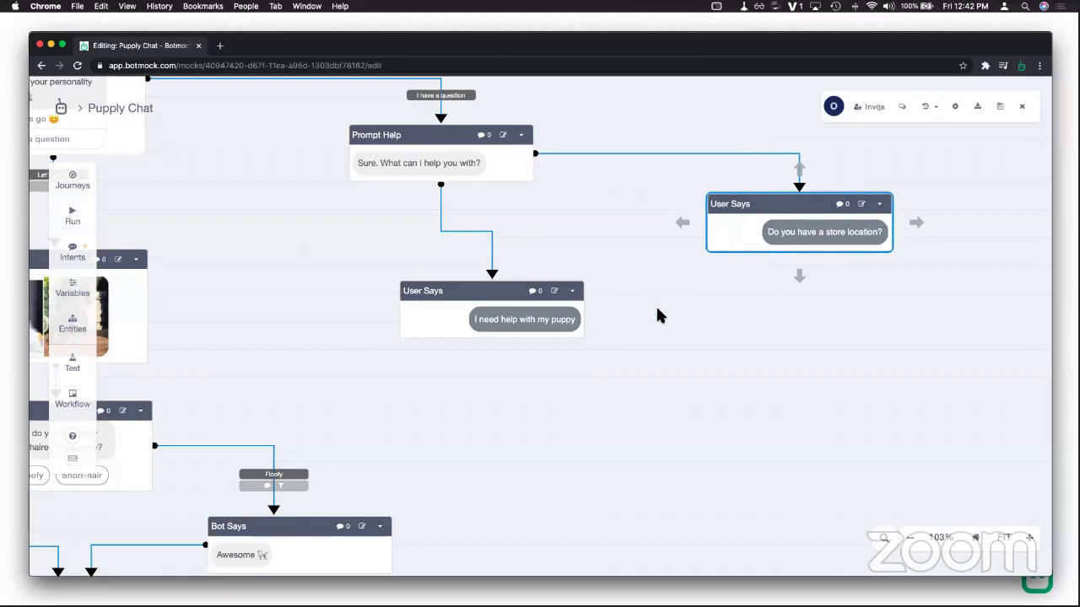
# Step: Add a placeholder Bot Says block beneath the 'I need help with my puppy' reply
pyautogui.click(462, 294)
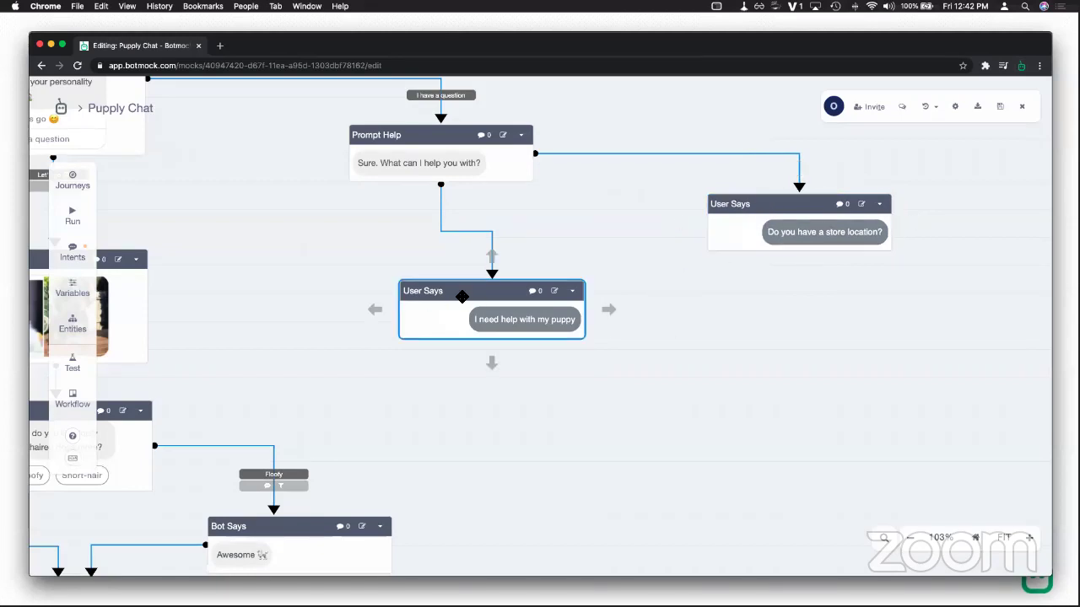
pyautogui.moveTo(491, 291); pyautogui.dragTo(455, 283)
pyautogui.moveTo(456, 356); pyautogui.dragTo(511, 399)
pyautogui.click(540, 450)
pyautogui.moveTo(599, 419); pyautogui.dragTo(560, 423)
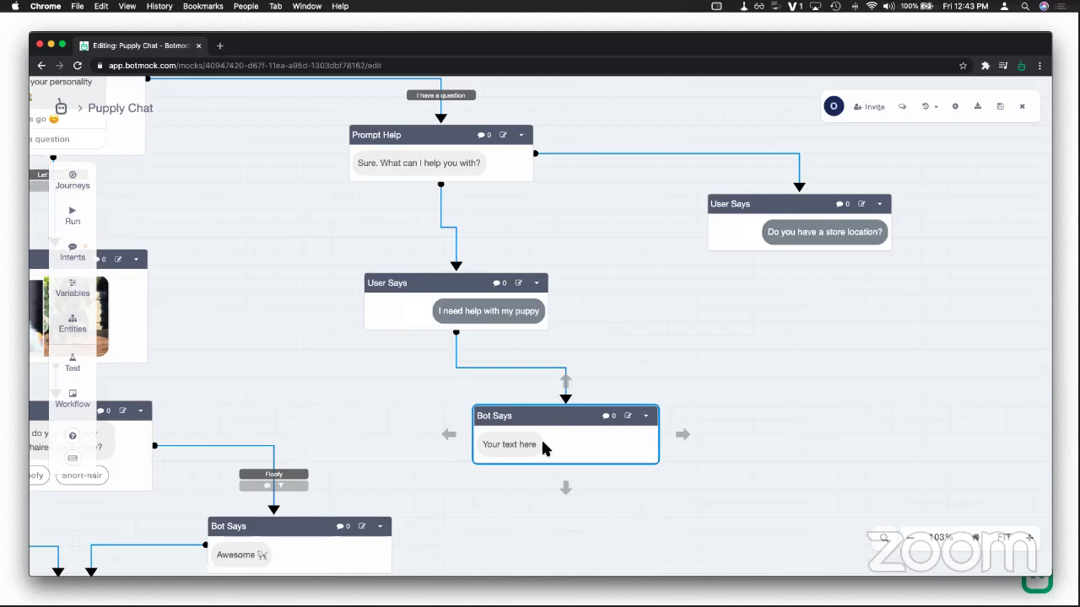
# Step: Change the new Bot Says reply text to 'what kind of puppy do you have?' and save it
pyautogui.click(536, 445)
pyautogui.moveTo(291, 263); pyautogui.dragTo(248, 265)
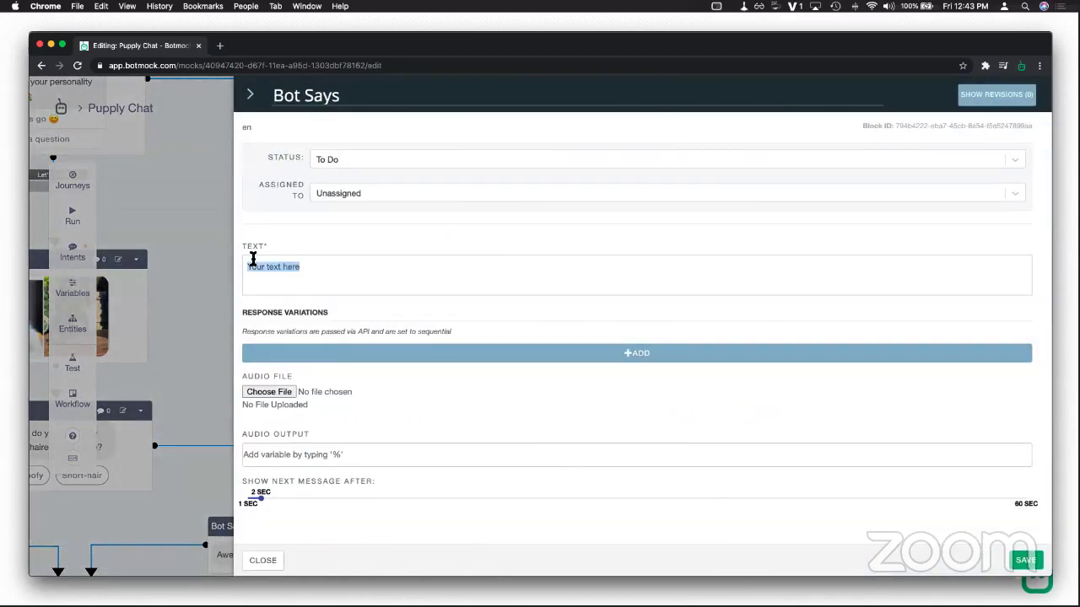
pyautogui.write('what typ')
pyautogui.press('BackSpace')
pyautogui.press('BackSpace')
pyautogui.press('BackSpace')
pyautogui.write('kind of pup')
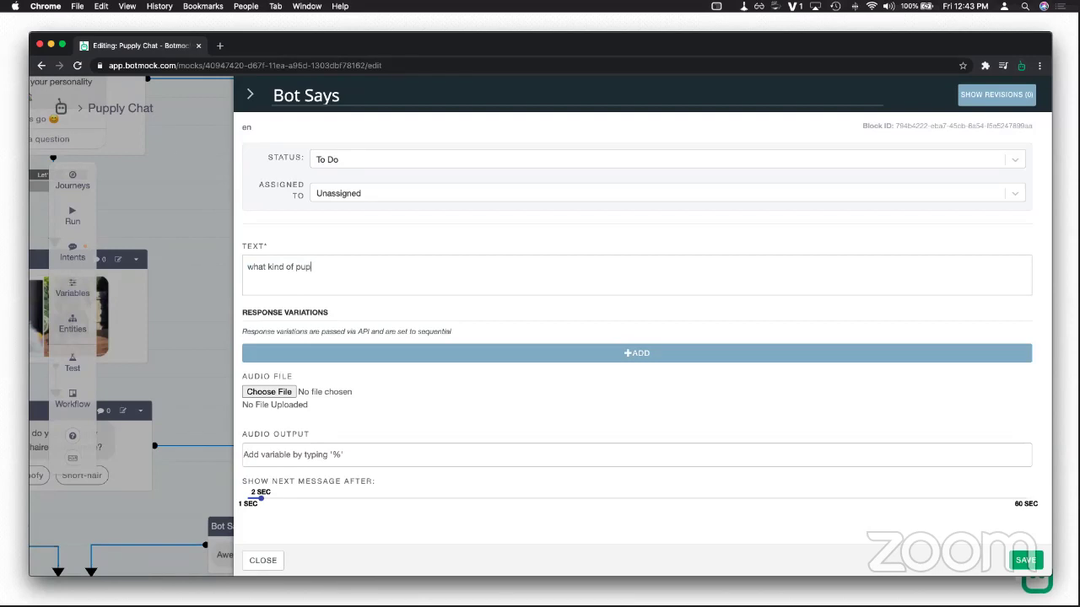
pyautogui.write('py do you have?')
pyautogui.click(1025, 560)
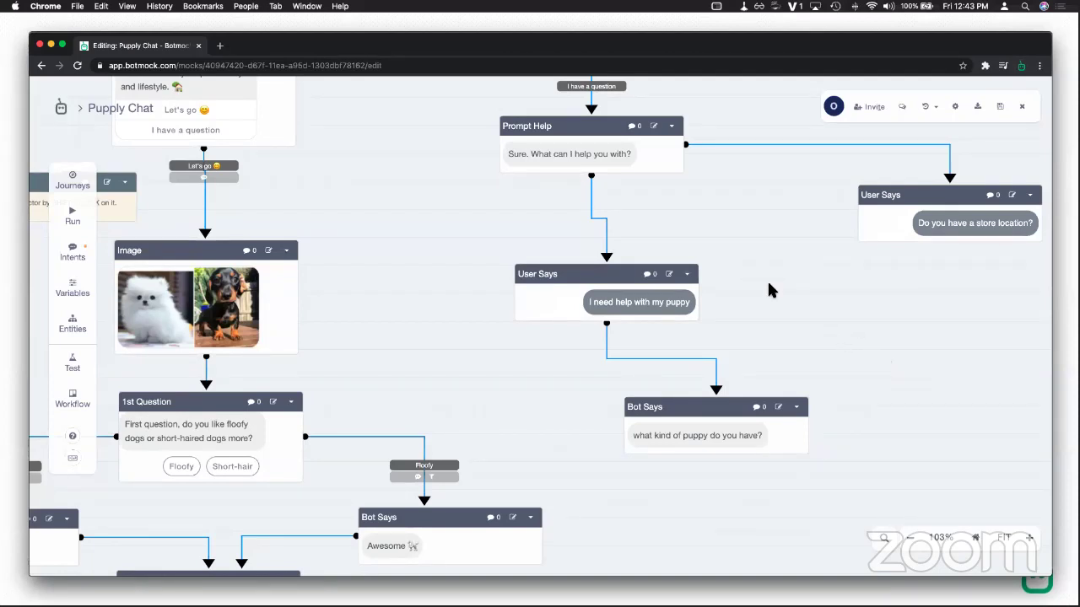
pyautogui.moveTo(745, 281); pyautogui.dragTo(762, 326)
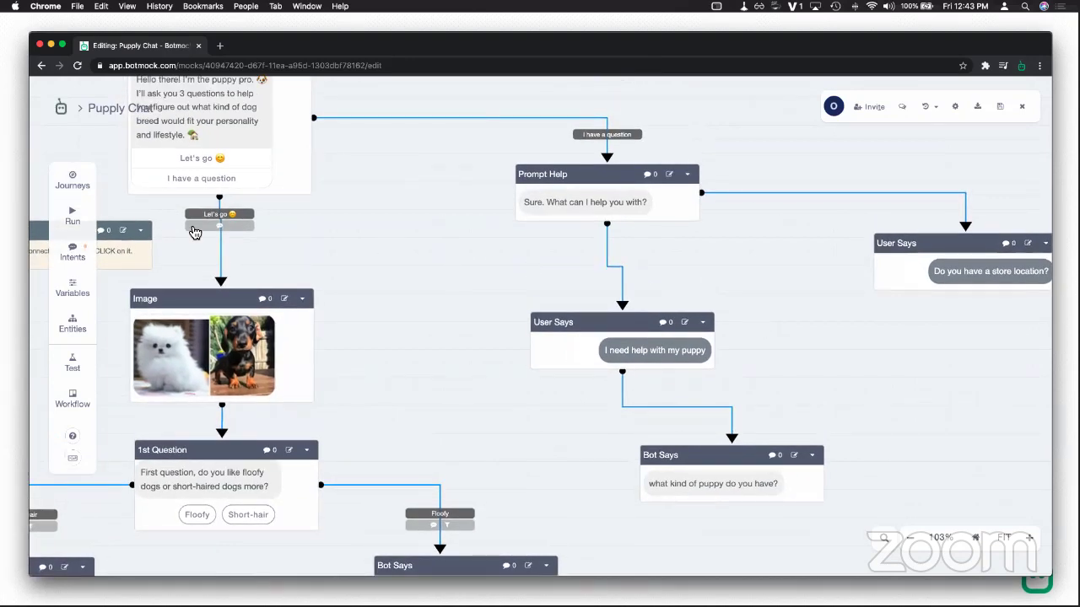
pyautogui.click(72, 212)
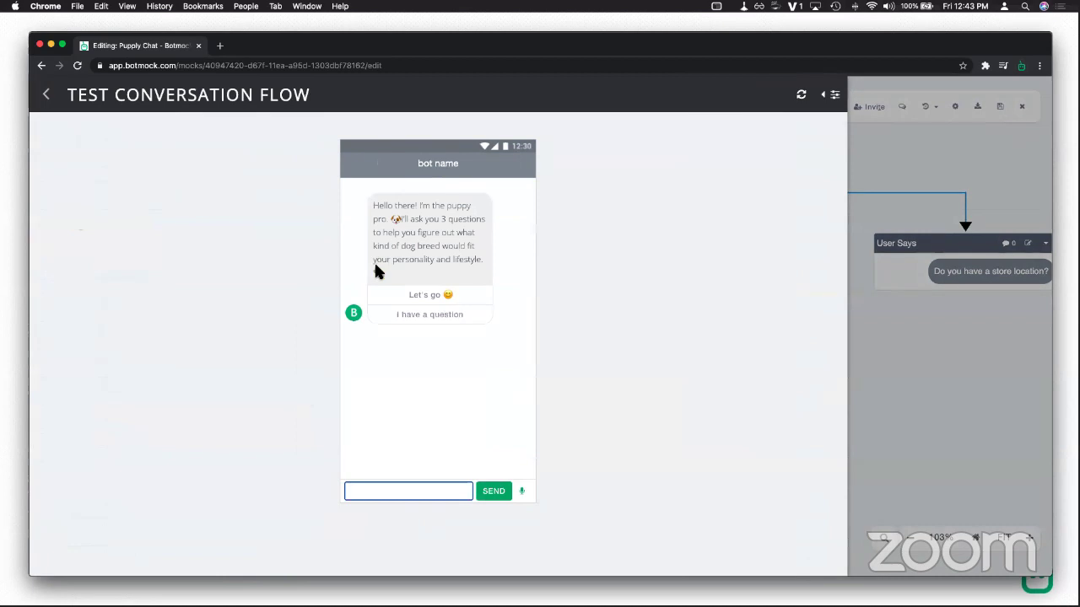
pyautogui.click(424, 317)
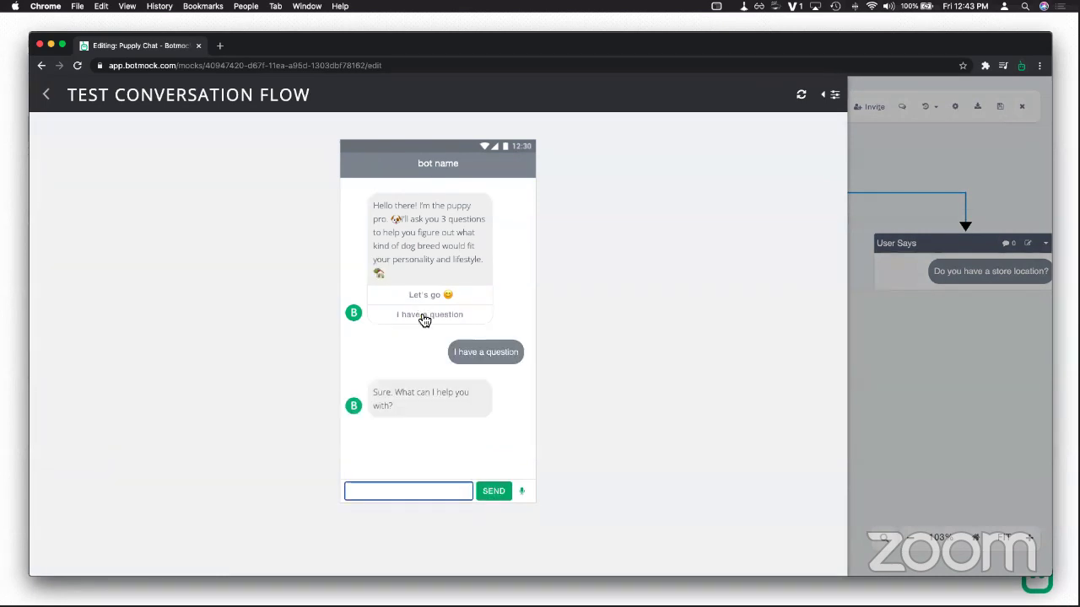
pyautogui.write('I need help with my puppy')
pyautogui.press('Return')
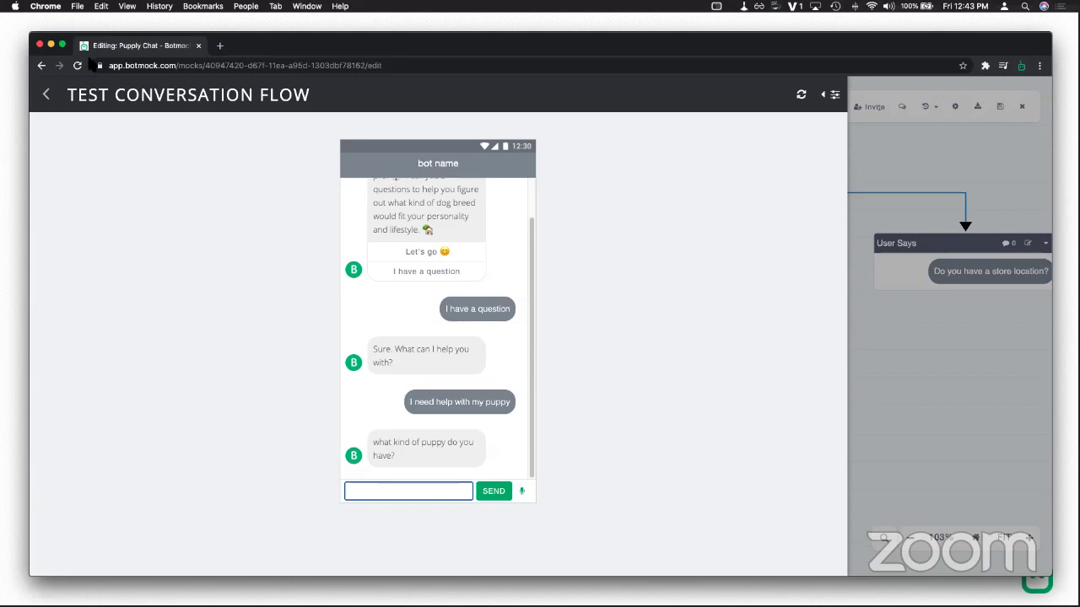
pyautogui.click(48, 95)
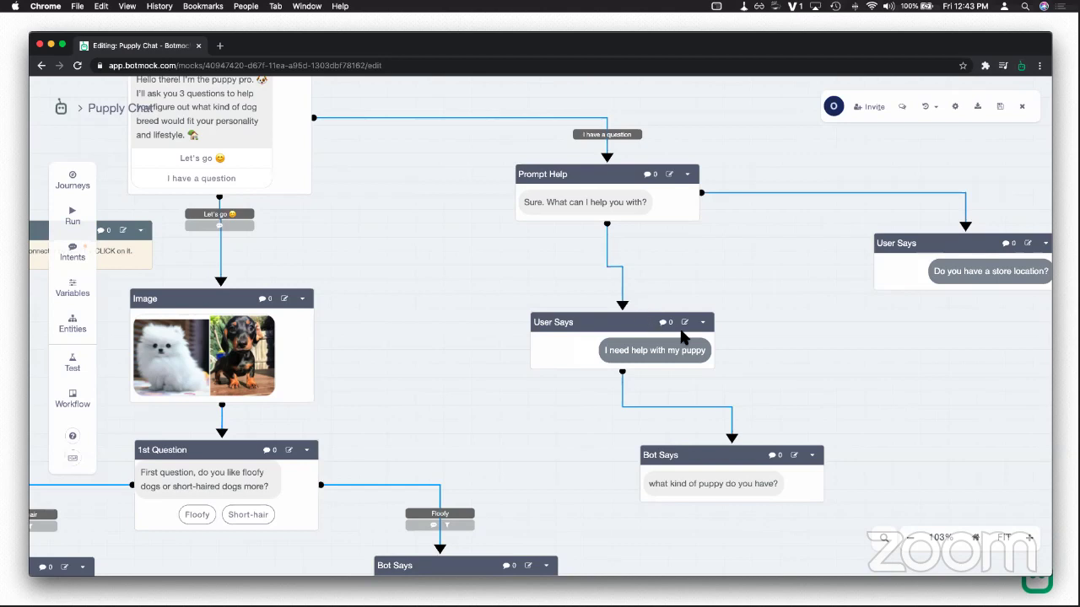
# Step: Select the 'I need help with my puppy' block and open its dropdown menu
pyautogui.click(635, 327)
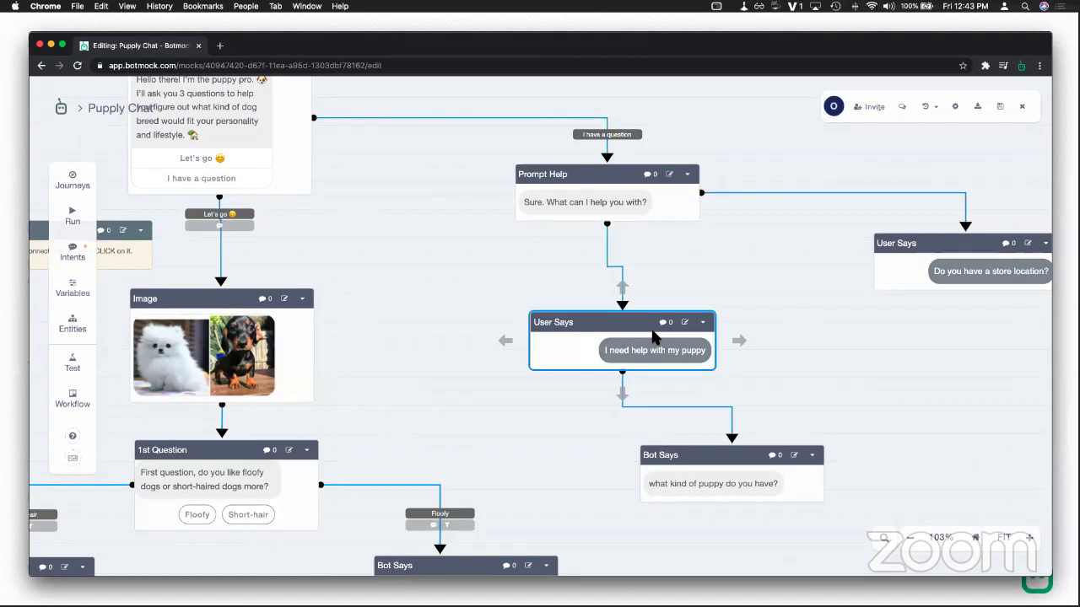
pyautogui.click(701, 323)
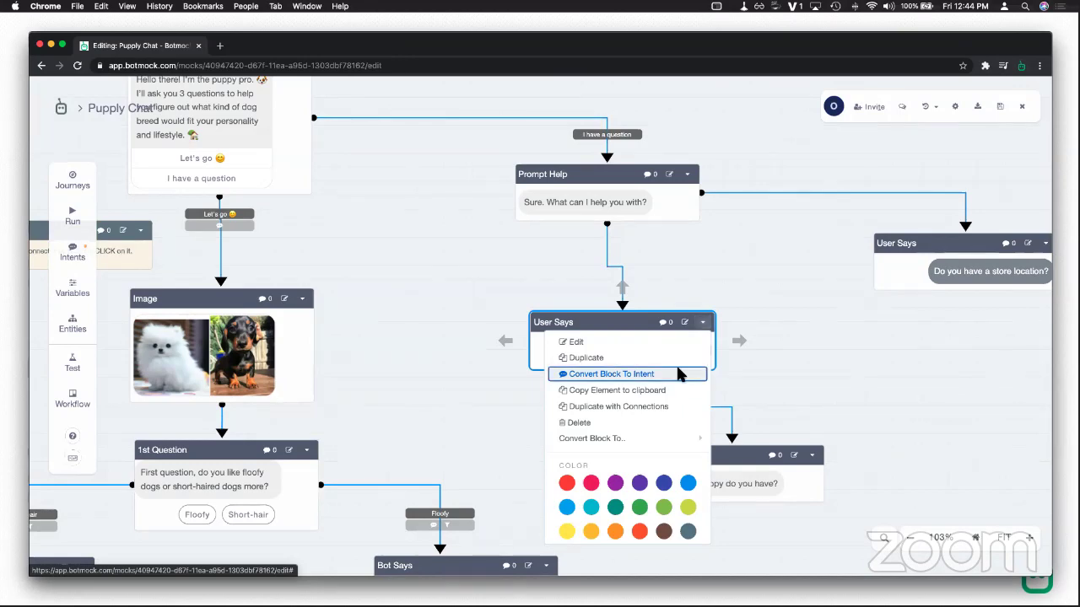
# Step: Convert the puppy-help block into an intent and inspect the new connection's matchable intents
pyautogui.click(681, 375)
pyautogui.click(583, 394)
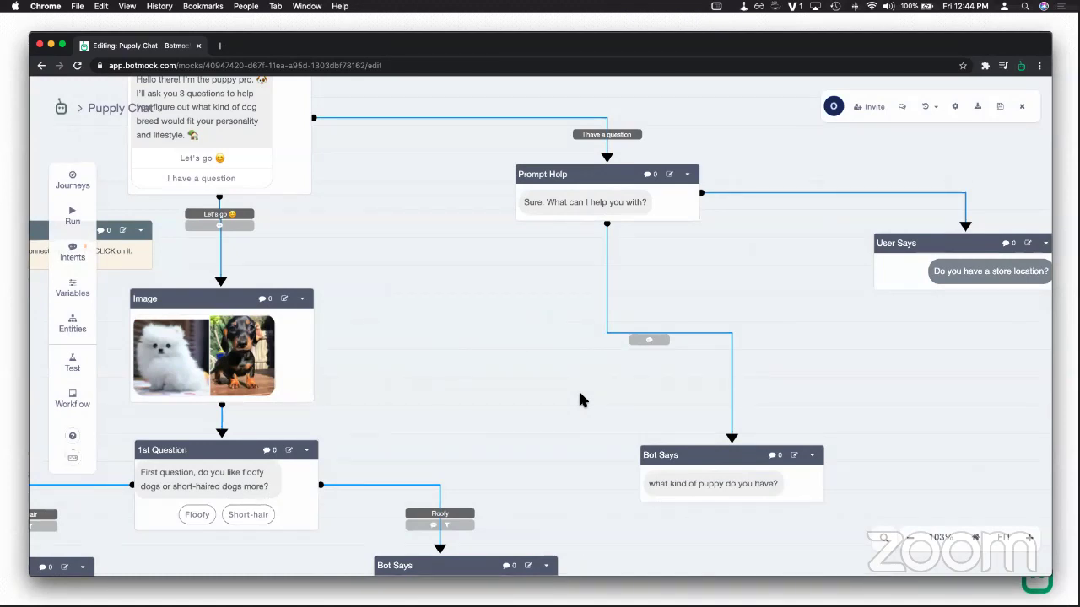
pyautogui.click(662, 340)
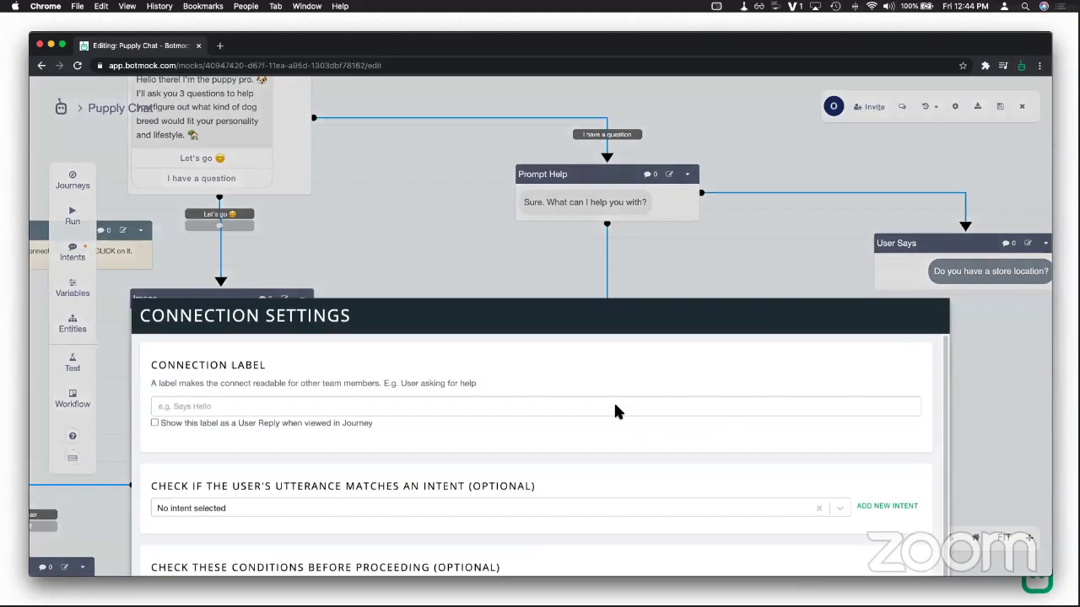
pyautogui.click(841, 410)
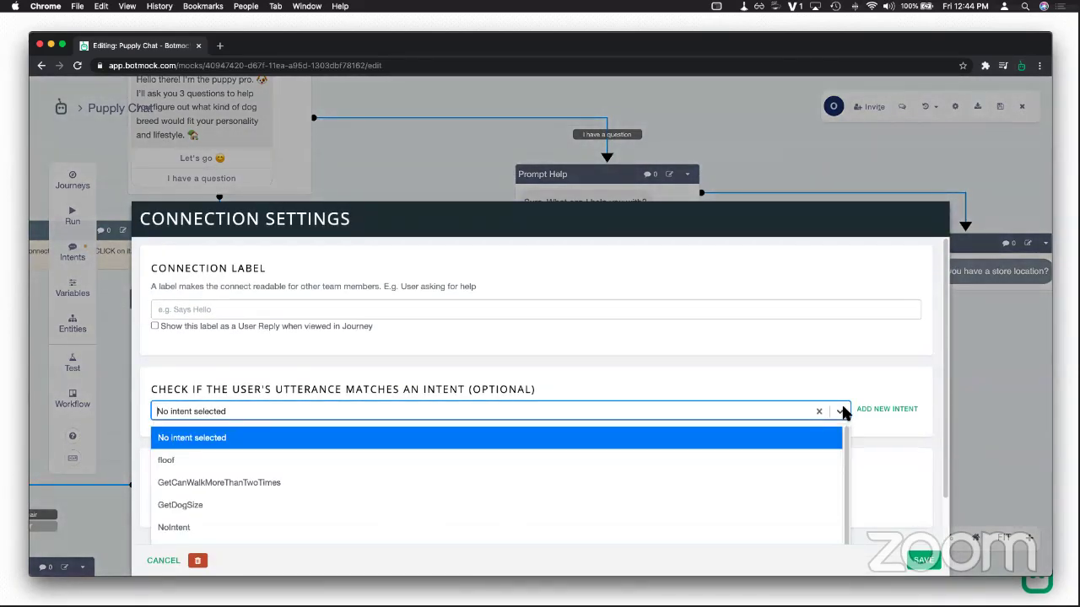
pyautogui.scroll(-2, 775, 447)
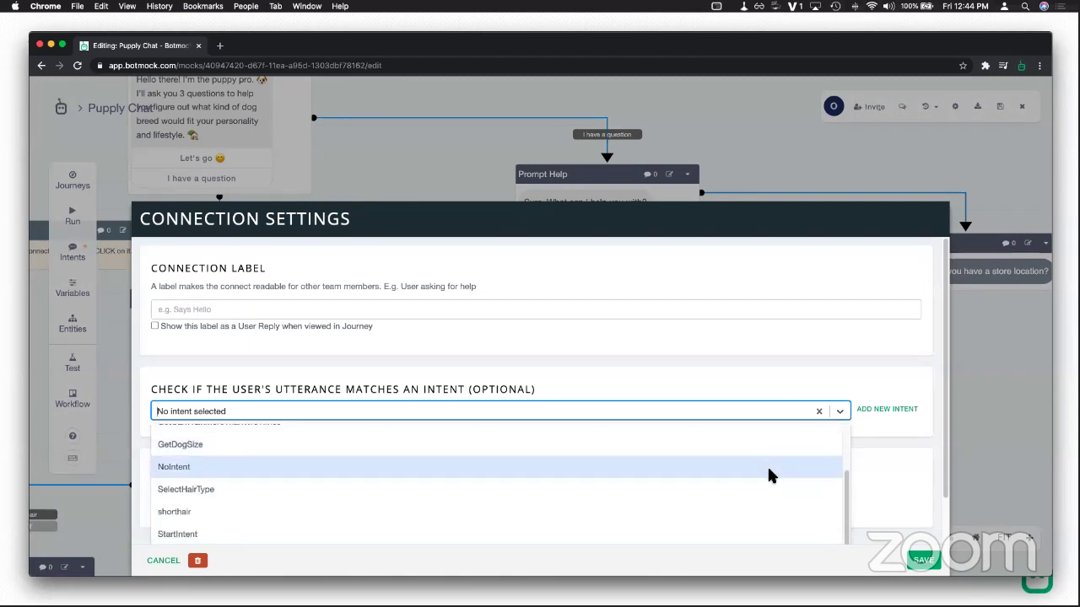
pyautogui.scroll(3, 511, 455)
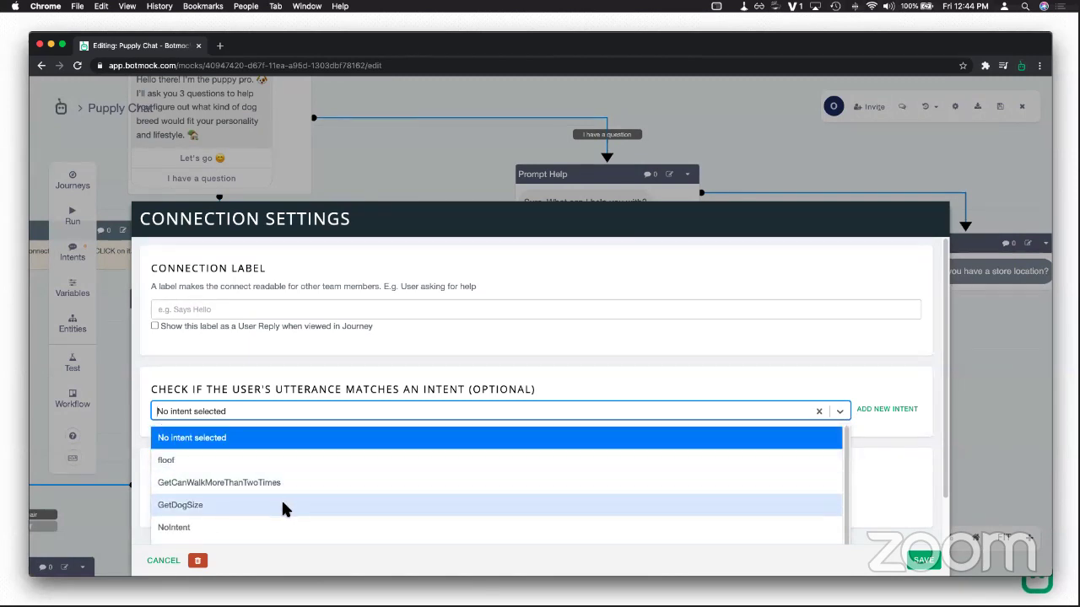
# Step: Cancel the connection settings unchanged and bring up the project's Intents list
pyautogui.click(164, 561)
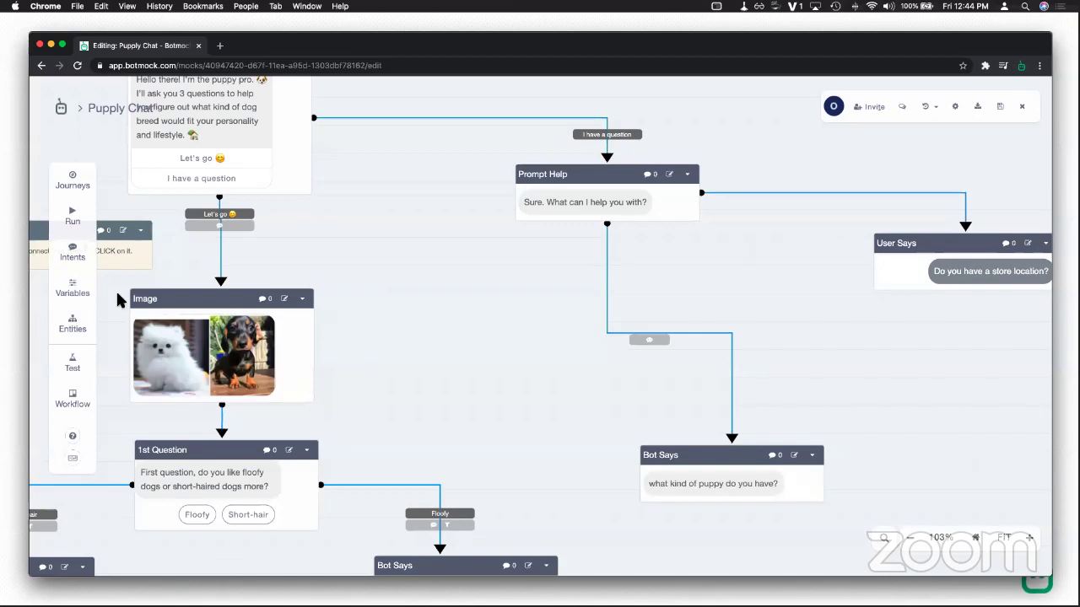
pyautogui.click(68, 253)
pyautogui.scroll(-3, 416, 301)
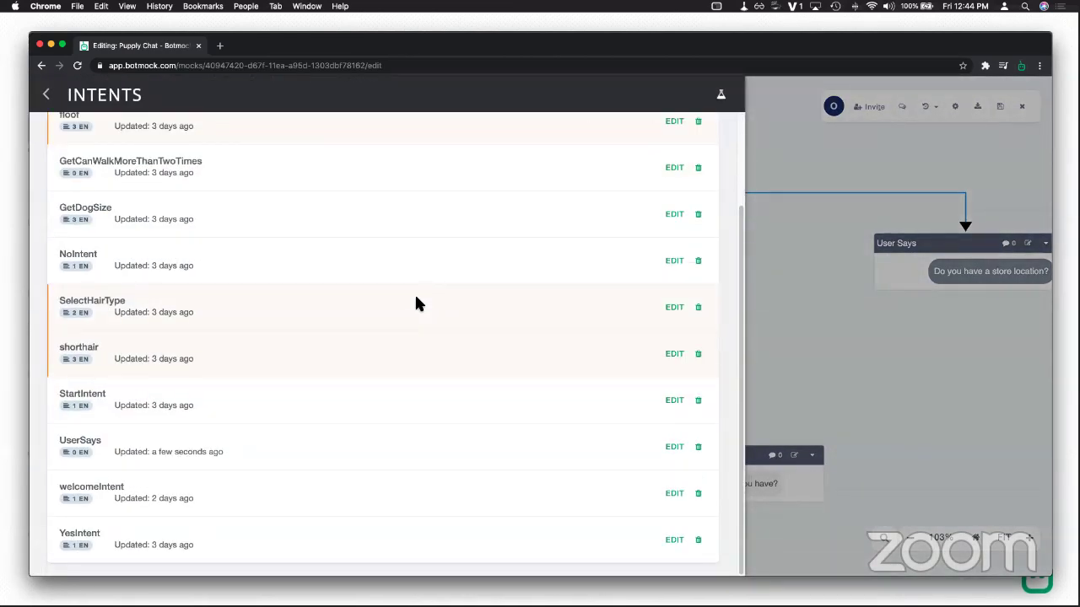
# Step: Open the UserSays intent and rename it to helpWithpuppy
pyautogui.scroll(2, 416, 299)
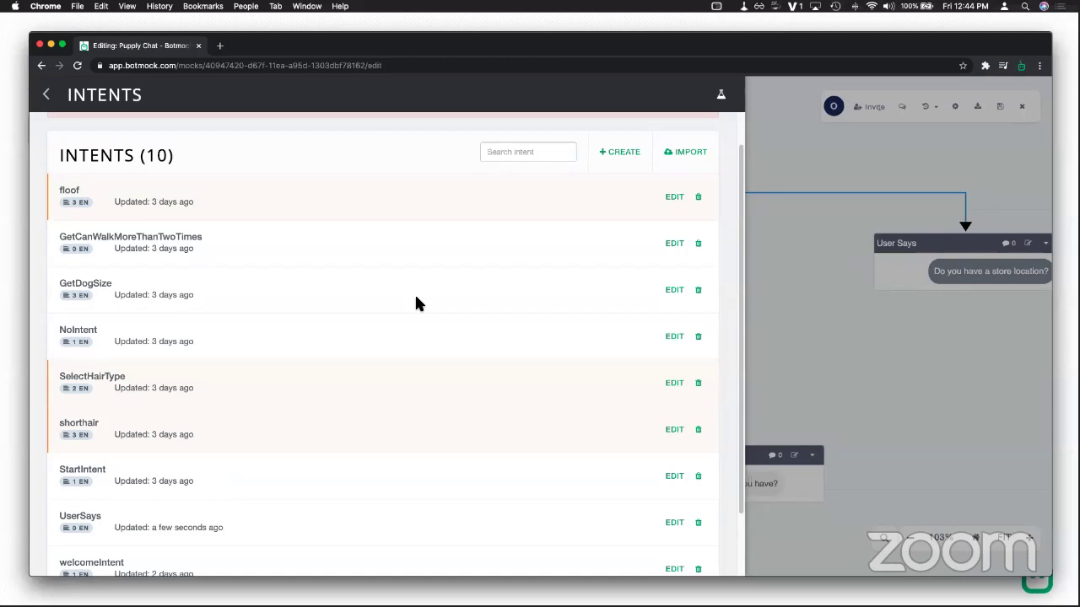
pyautogui.scroll(-1, 416, 302)
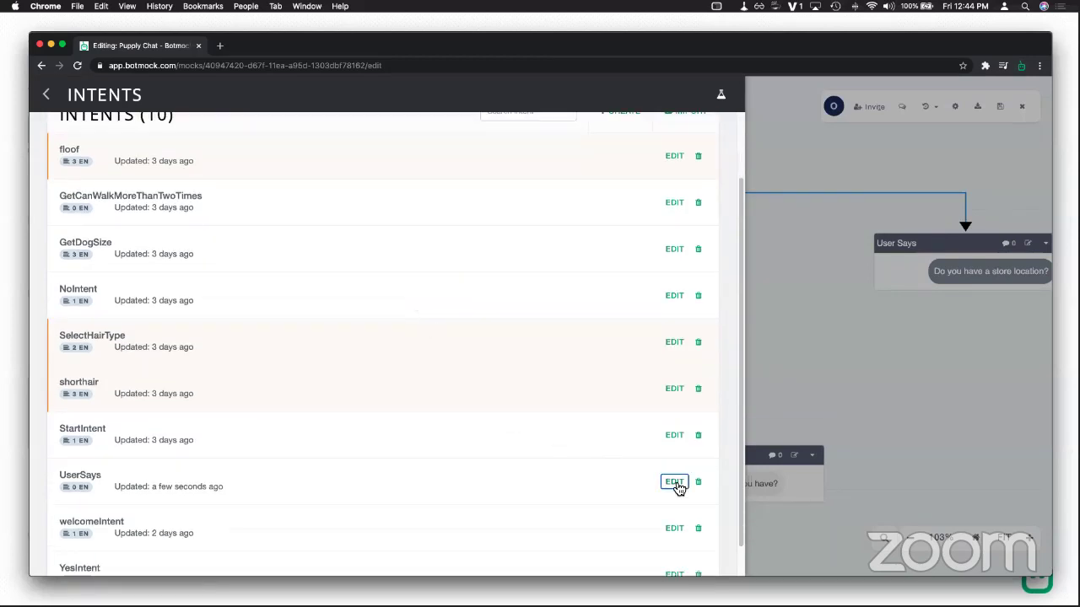
pyautogui.click(675, 482)
pyautogui.moveTo(178, 338); pyautogui.dragTo(127, 341)
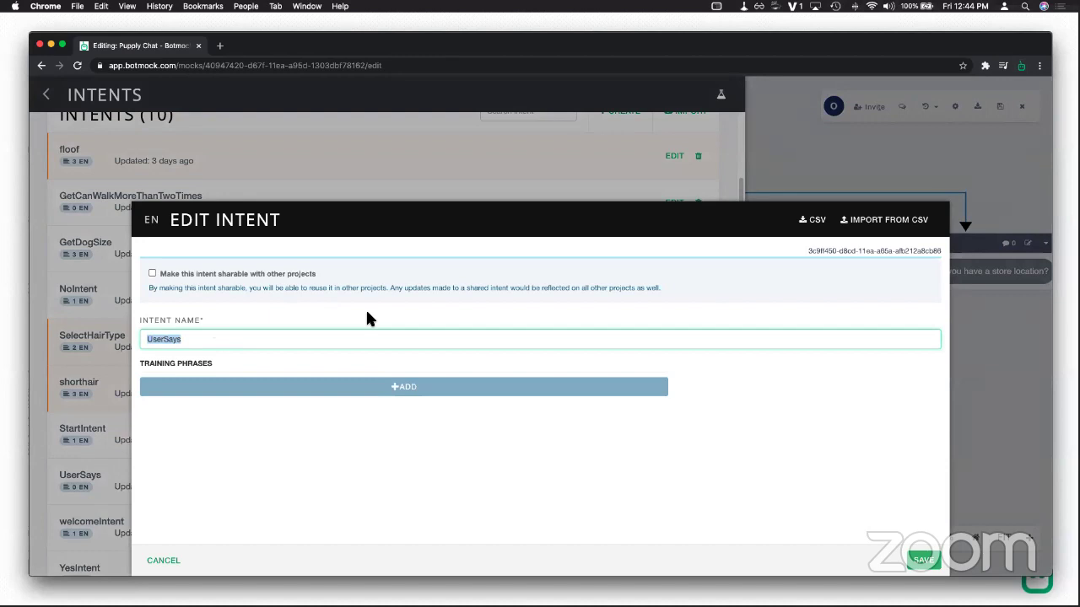
pyautogui.write('helpWithpuppy')
# Step: Add phrases 'I need help with my puppy', 'I have a question about my (short-hair) puppy', then save
pyautogui.click(371, 386)
pyautogui.write('I')
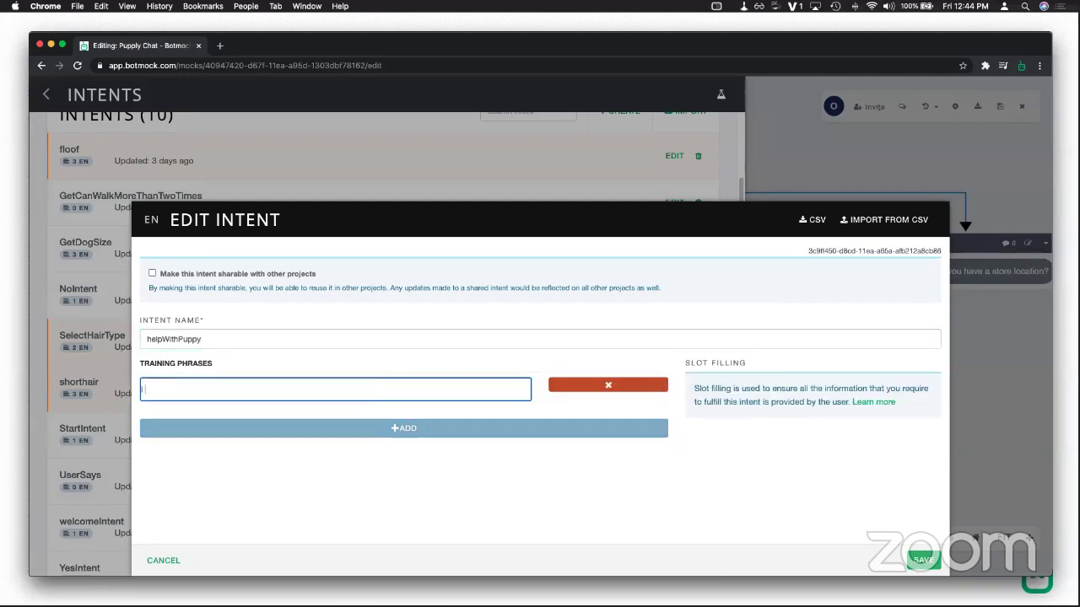
pyautogui.write(' need help with my puppy')
pyautogui.click(371, 428)
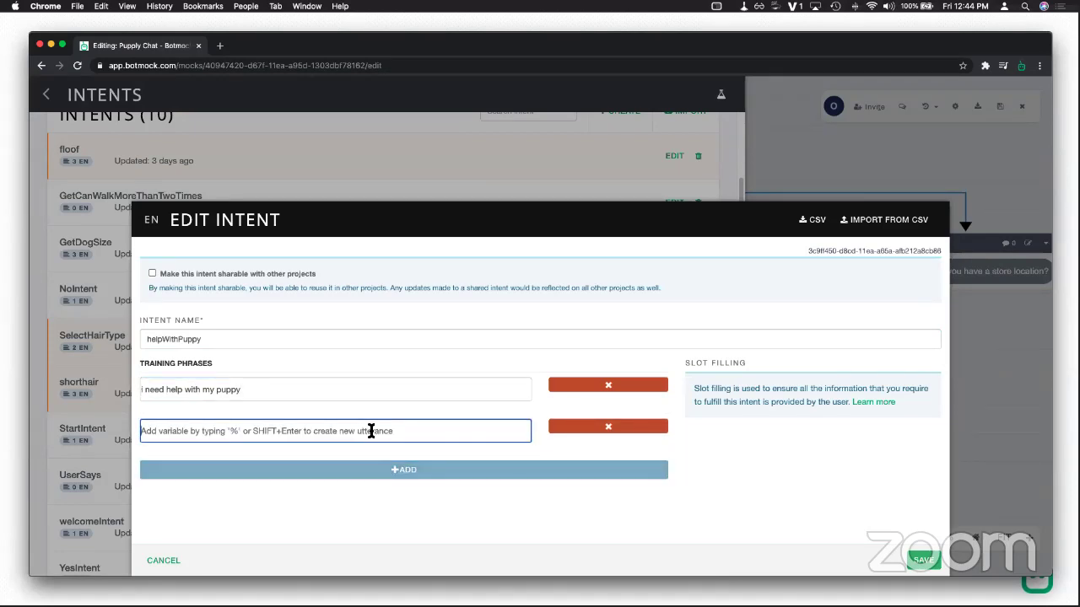
pyautogui.write('I have a qu')
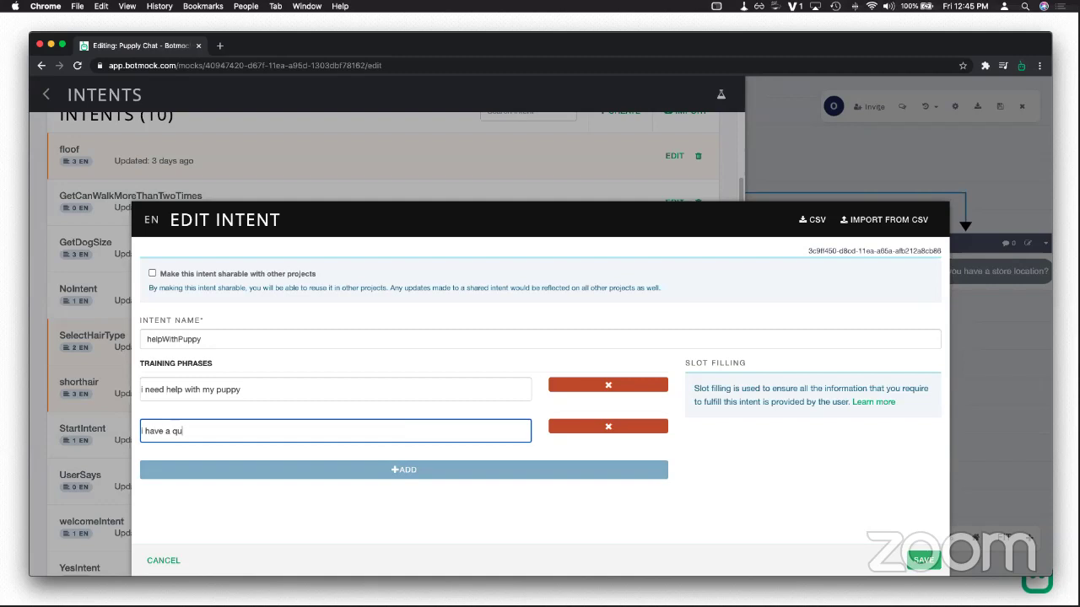
pyautogui.write('estion about my puppy')
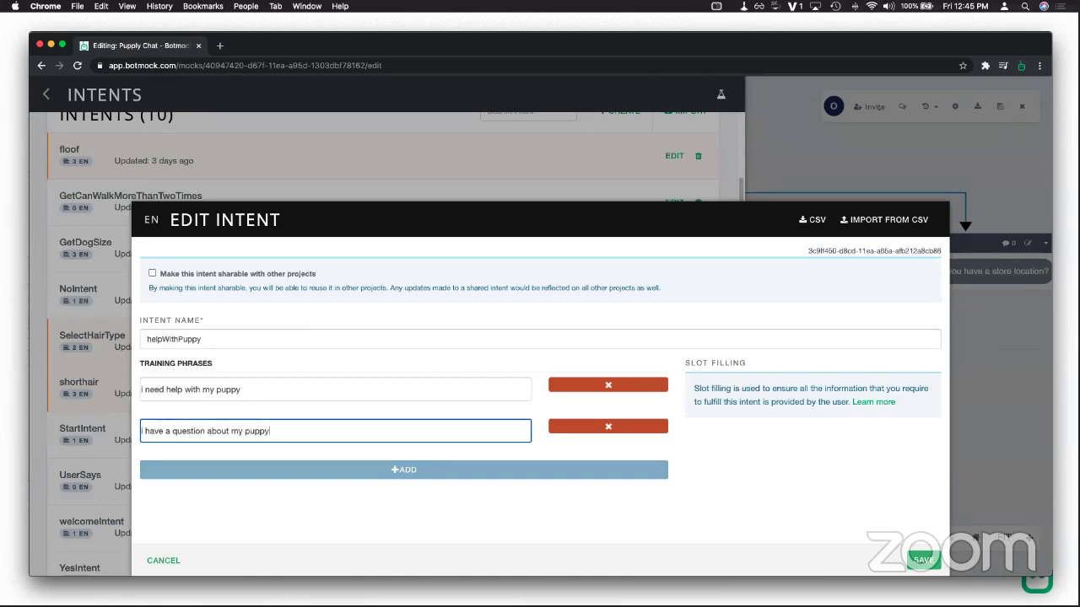
pyautogui.click(371, 469)
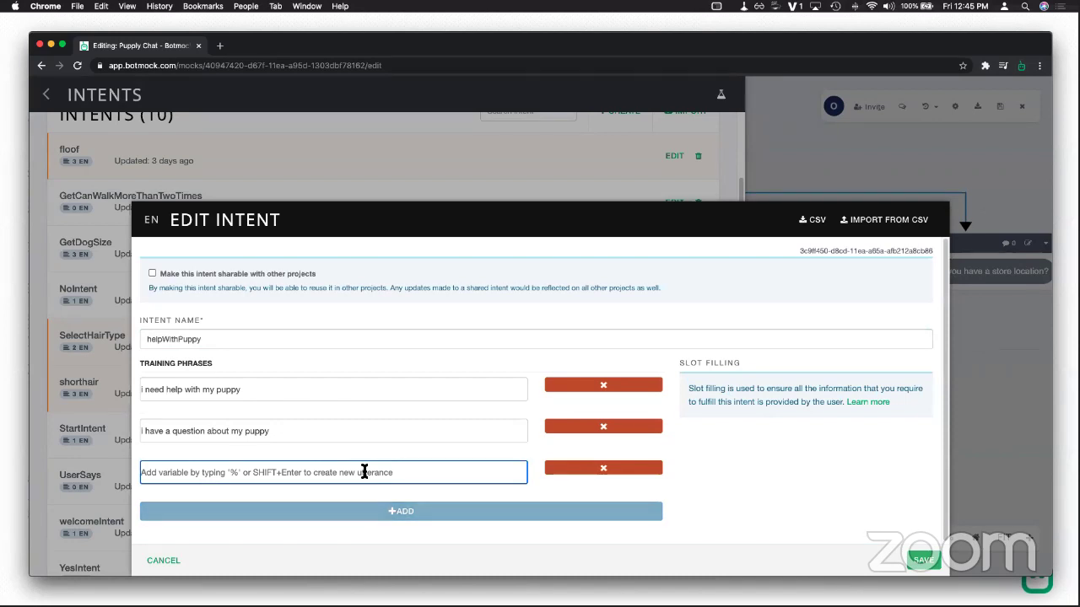
pyautogui.write('I have a qus')
pyautogui.press('BackSpace')
pyautogui.write('estion about my ')
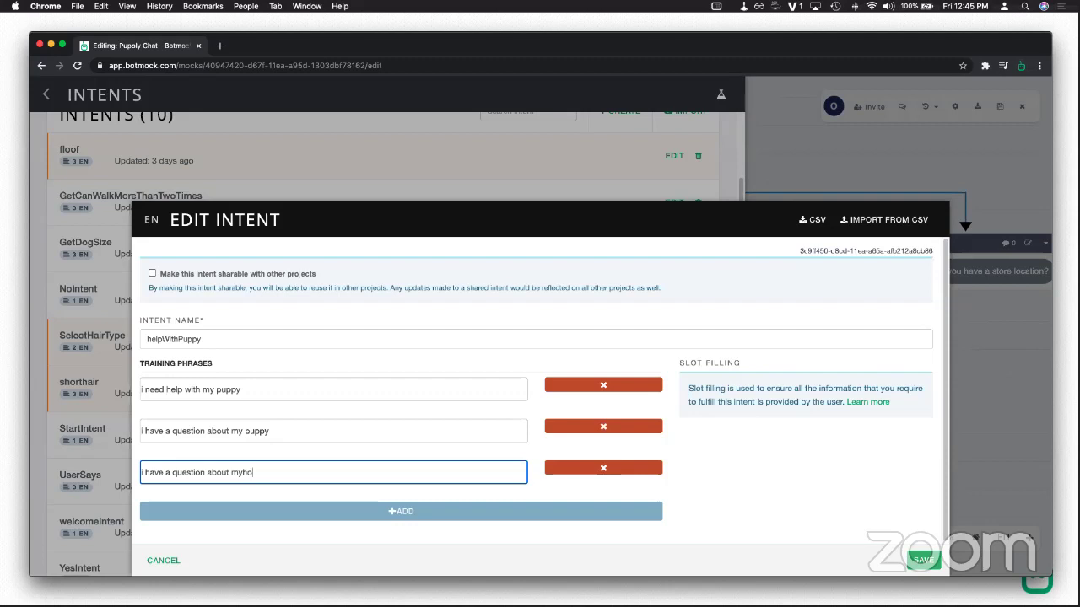
pyautogui.write('short-hair puppy')
pyautogui.click(911, 562)
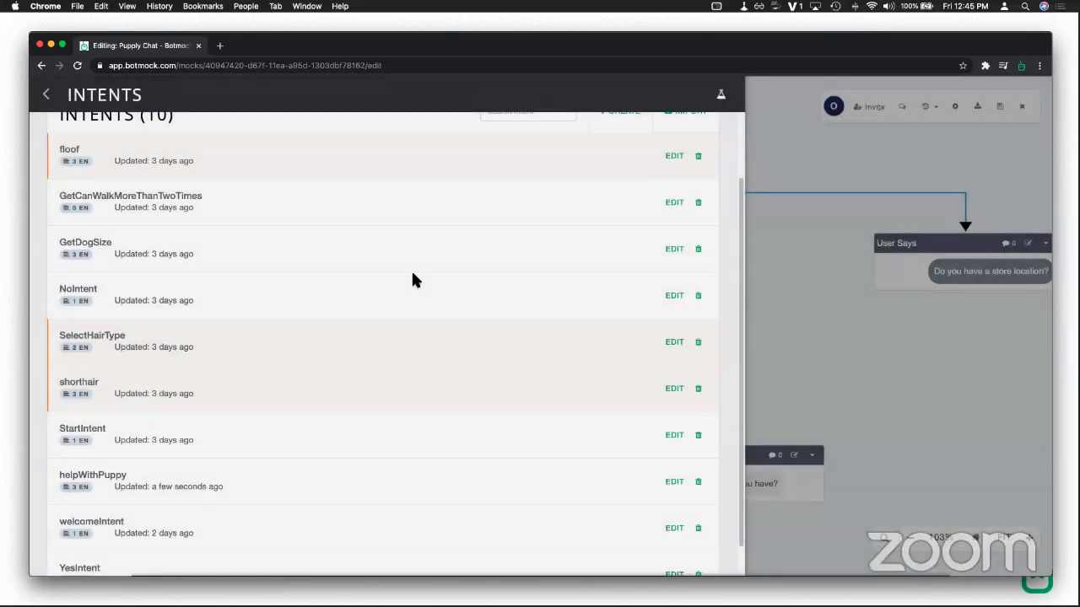
# Step: Set the connection below Prompt Help to match the helpWithPuppy intent and save
pyautogui.scroll(1, 373, 259)
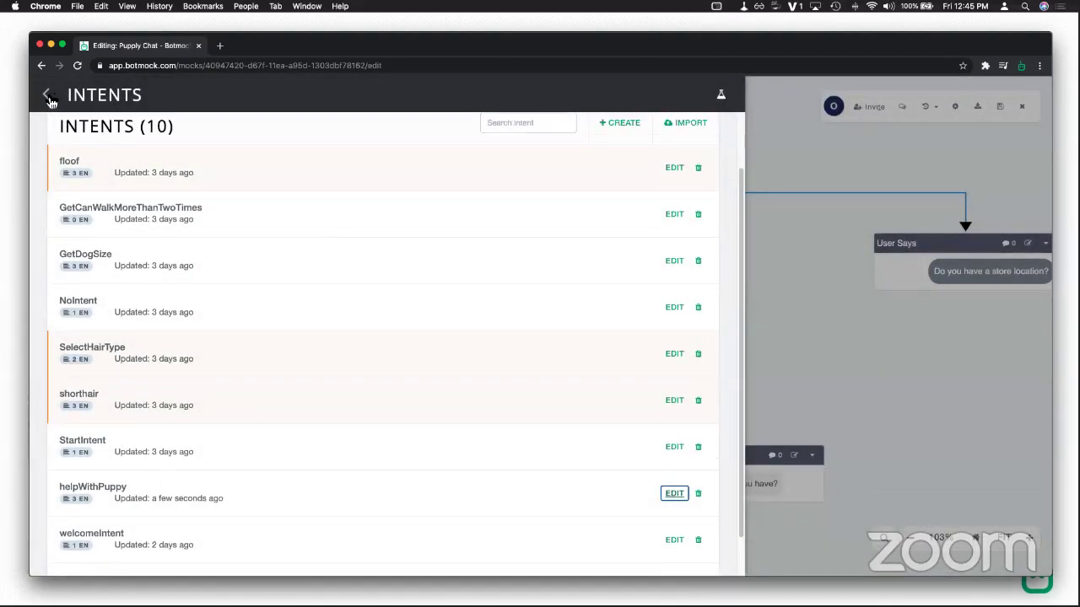
pyautogui.click(48, 97)
pyautogui.click(637, 341)
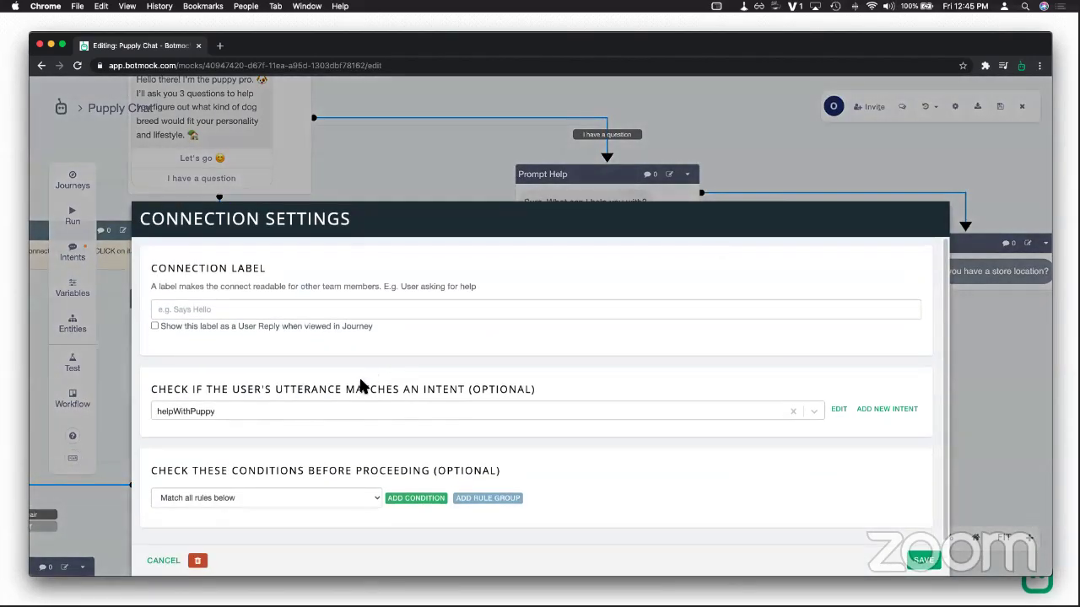
pyautogui.click(351, 407)
pyautogui.click(220, 410)
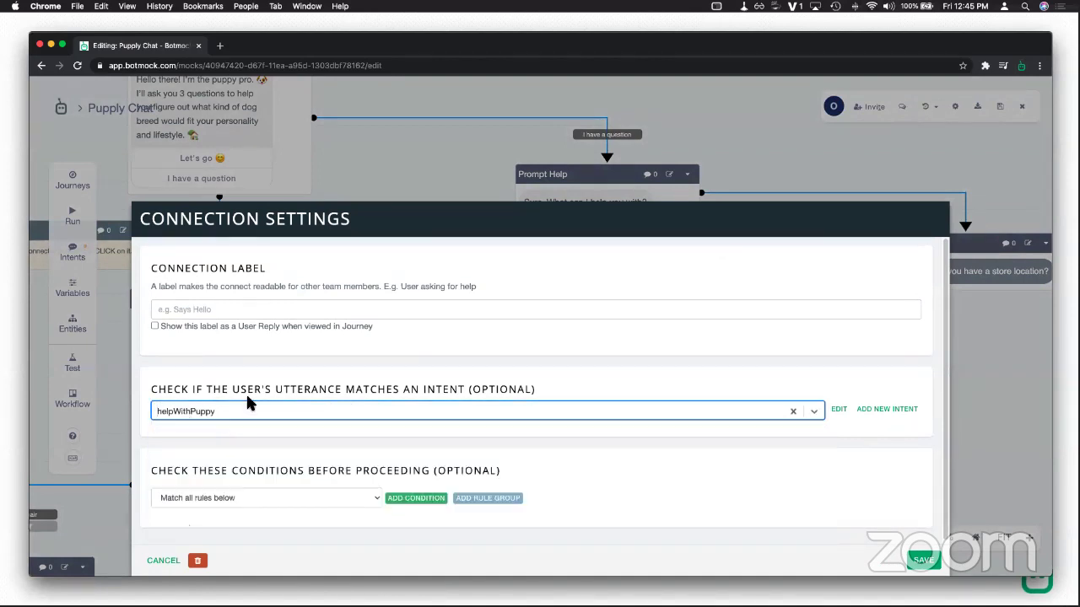
pyautogui.click(286, 427)
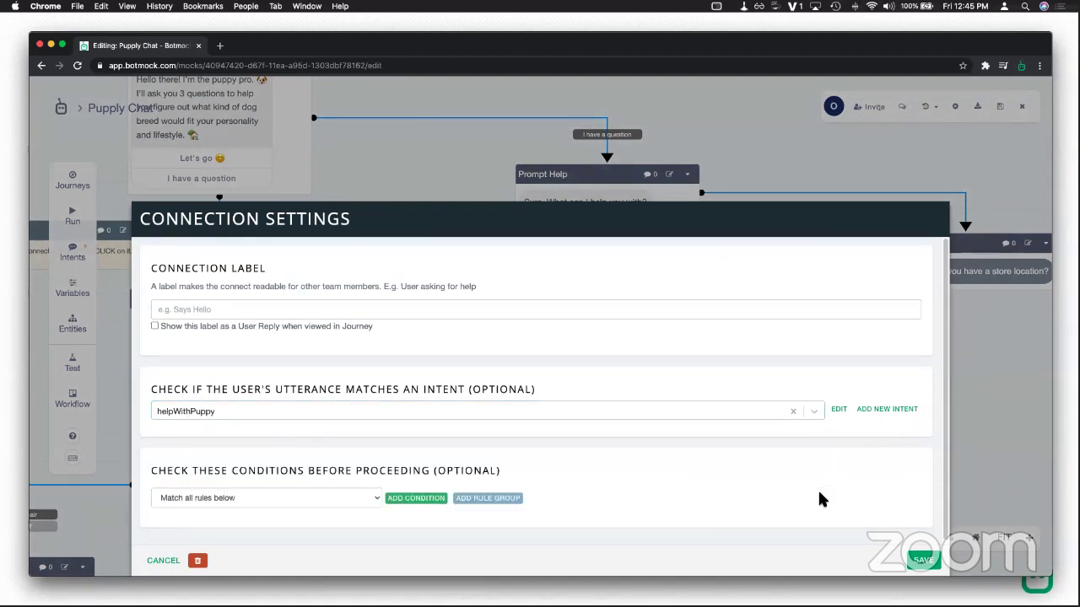
pyautogui.click(921, 560)
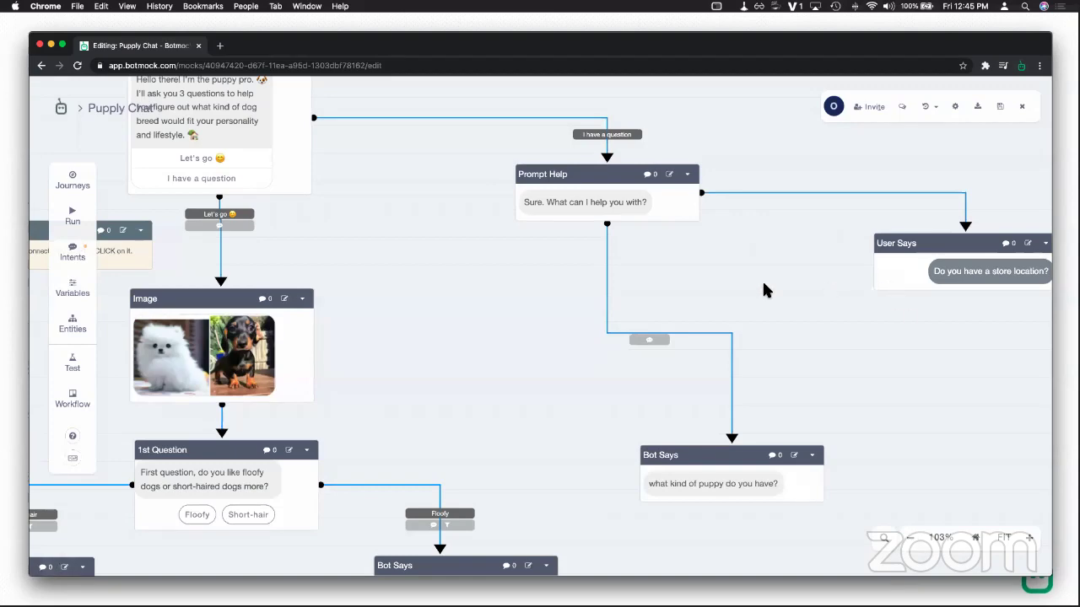
# Step: Delete the User Says block from the flow and confirm the deletion
pyautogui.moveTo(889, 281); pyautogui.dragTo(719, 279)
pyautogui.click(877, 244)
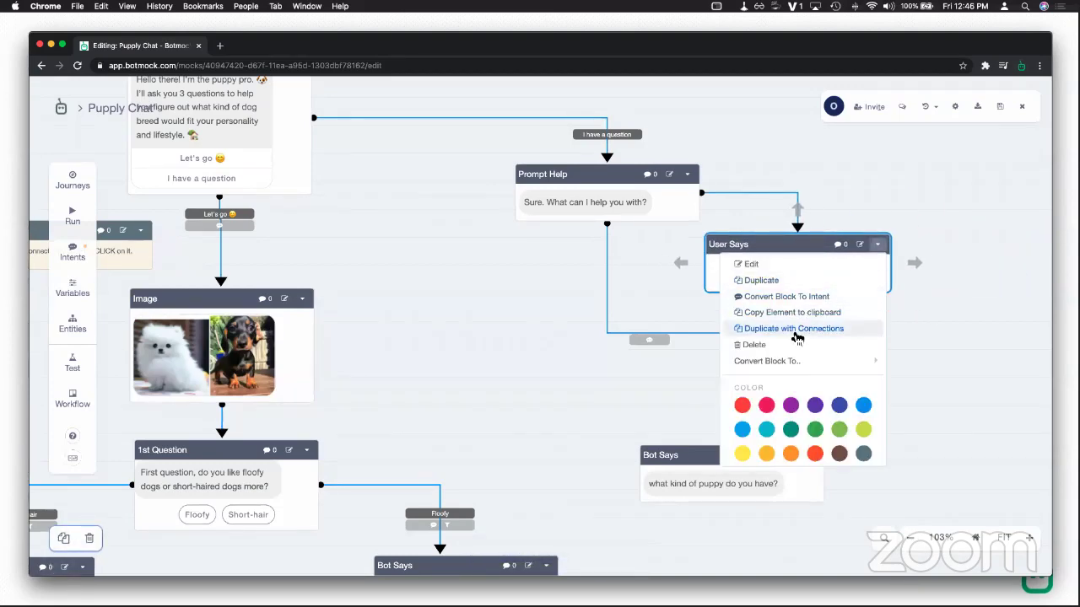
pyautogui.click(795, 344)
pyautogui.click(582, 381)
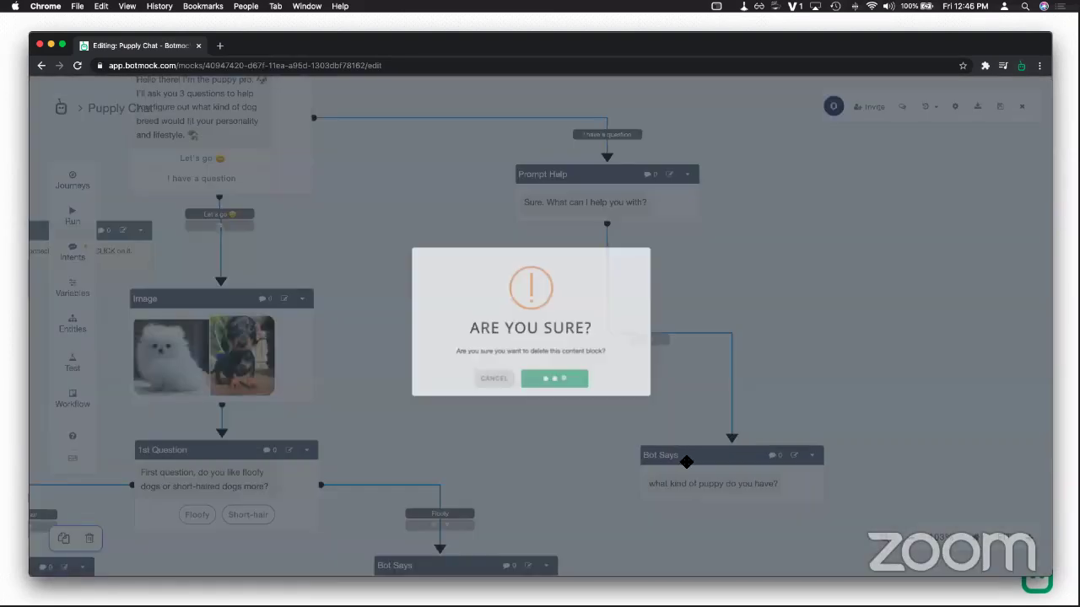
pyautogui.scroll(-3, 711, 303)
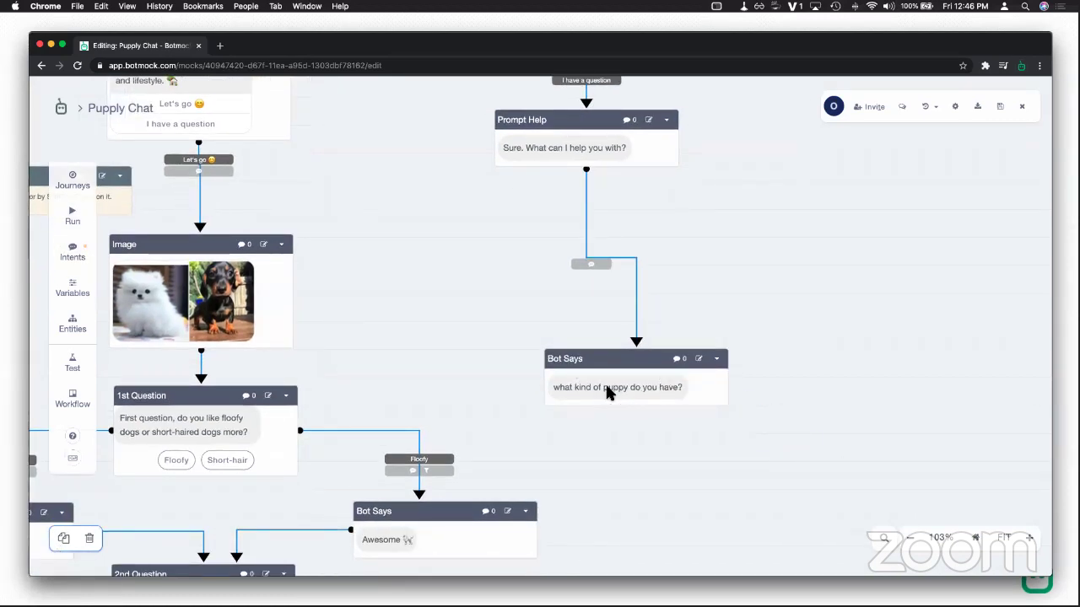
# Step: Test-run the chat choosing 'I have a question' and sending 'I need help with my puppy'
pyautogui.click(74, 225)
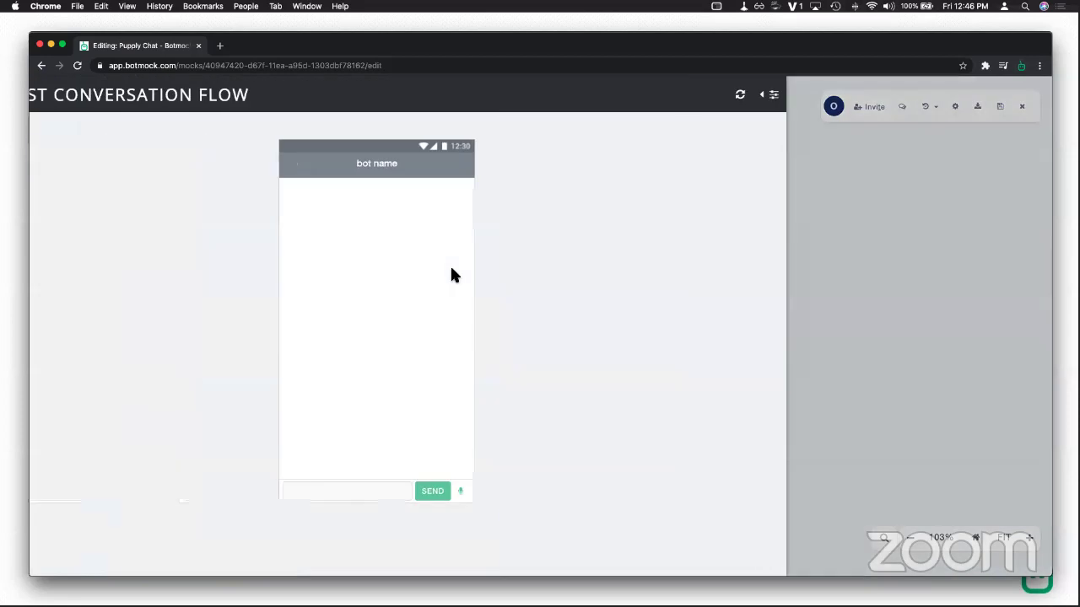
pyautogui.click(425, 317)
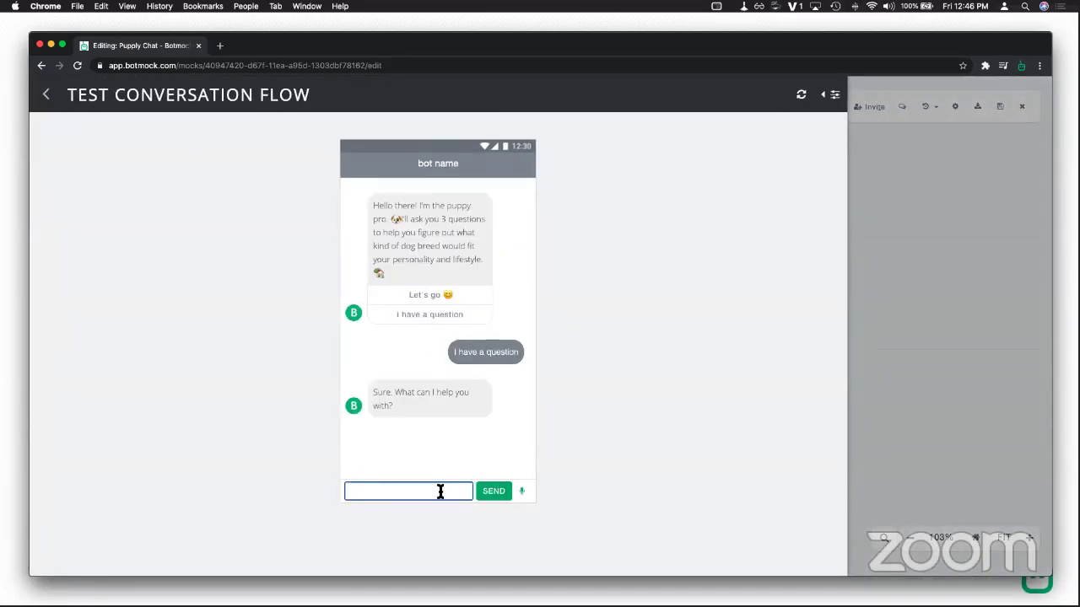
pyautogui.write('I need help with my puppy')
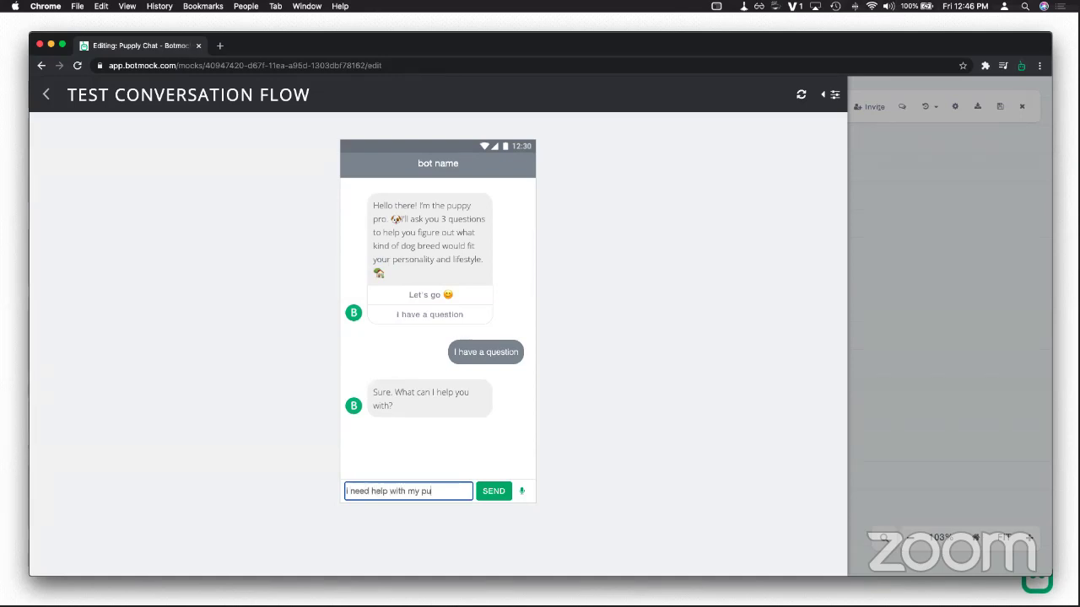
pyautogui.press('Return')
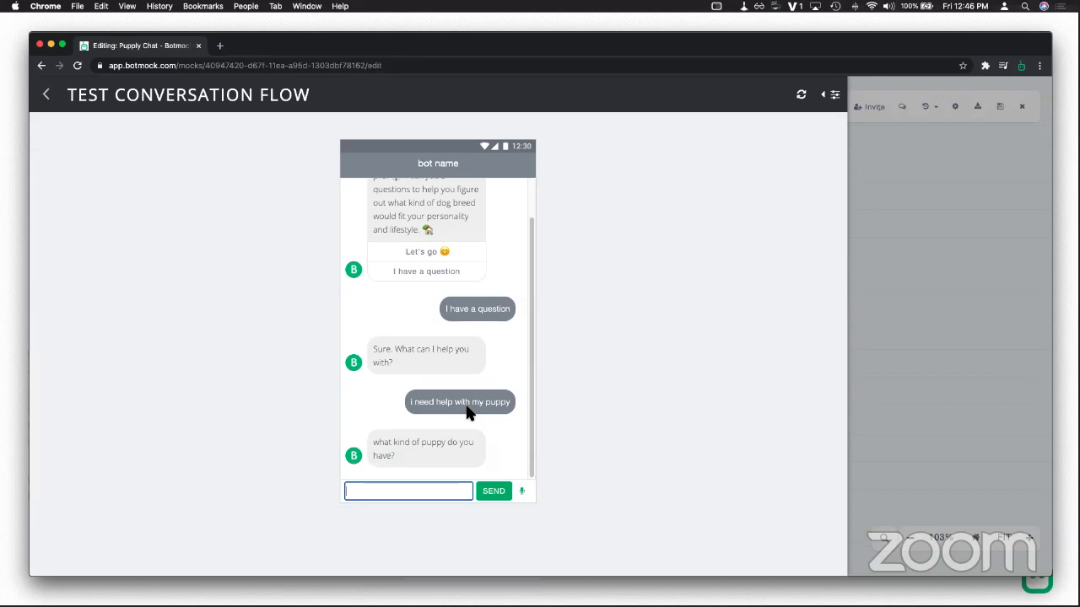
pyautogui.click(46, 96)
# Step: Bring 1st Question into view and open its Floofy connection settings (floof intent, hairType = floofy)
pyautogui.hscroll(-5, 610, 282)
pyautogui.scroll(-3, 624, 254)
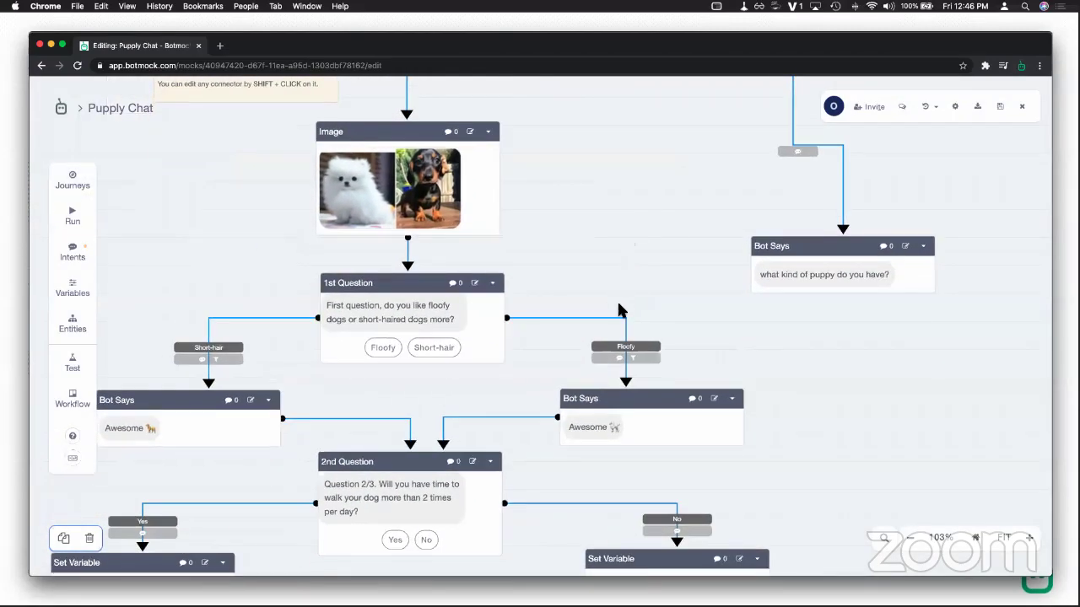
pyautogui.scroll(3, 639, 353)
pyautogui.moveTo(536, 381); pyautogui.dragTo(644, 270)
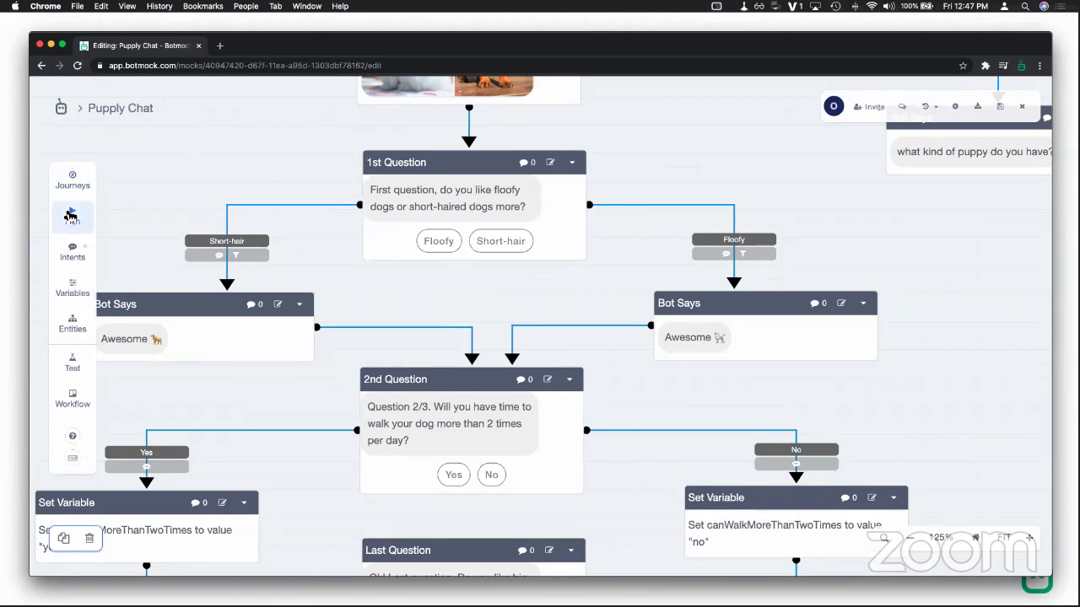
pyautogui.click(494, 187)
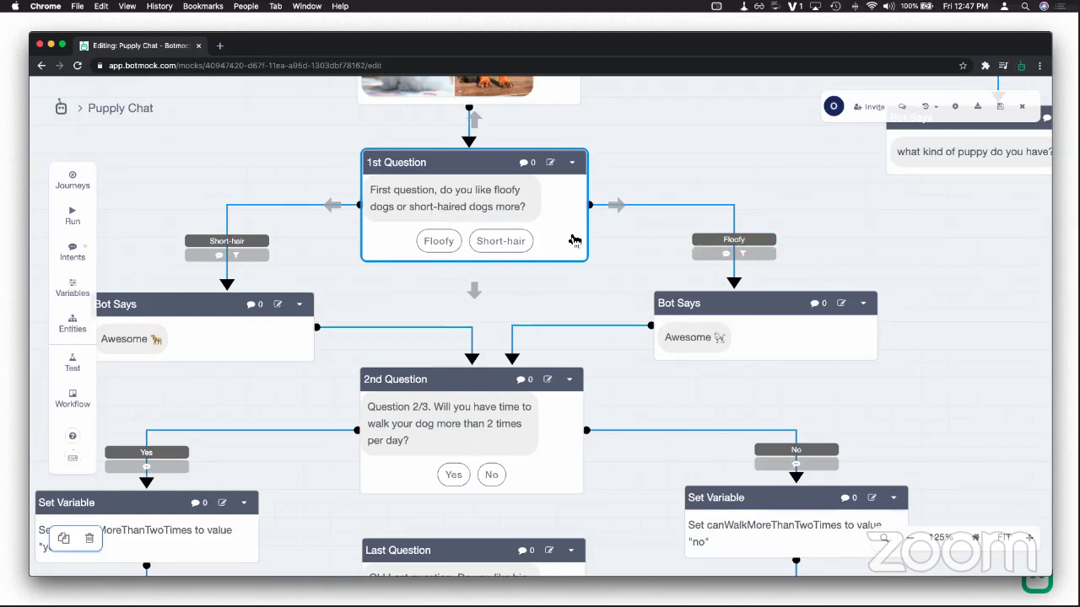
pyautogui.click(752, 253)
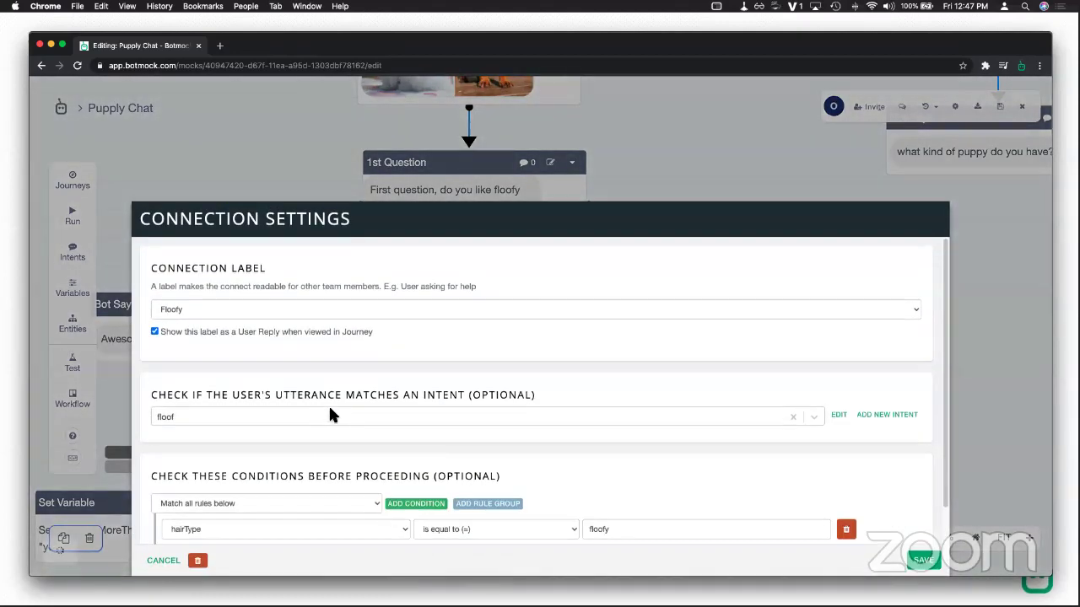
# Step: Review the floof intent's phrases (floof, floofy, %hairType%), then cancel it and the connection settings
pyautogui.click(838, 414)
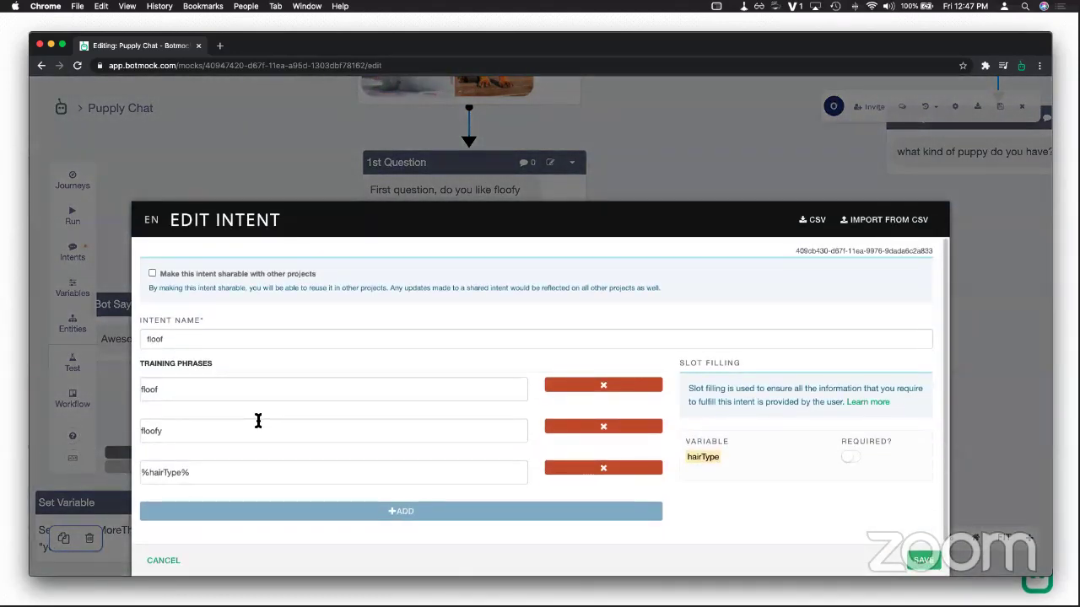
pyautogui.click(165, 339)
pyautogui.click(172, 394)
pyautogui.click(170, 436)
pyautogui.click(182, 392)
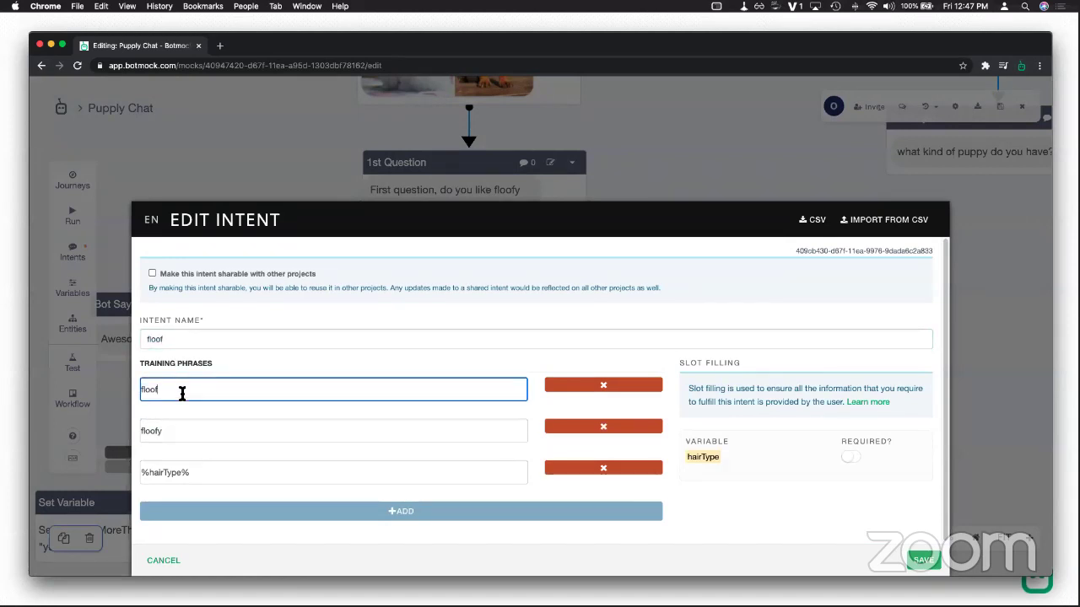
pyautogui.click(181, 436)
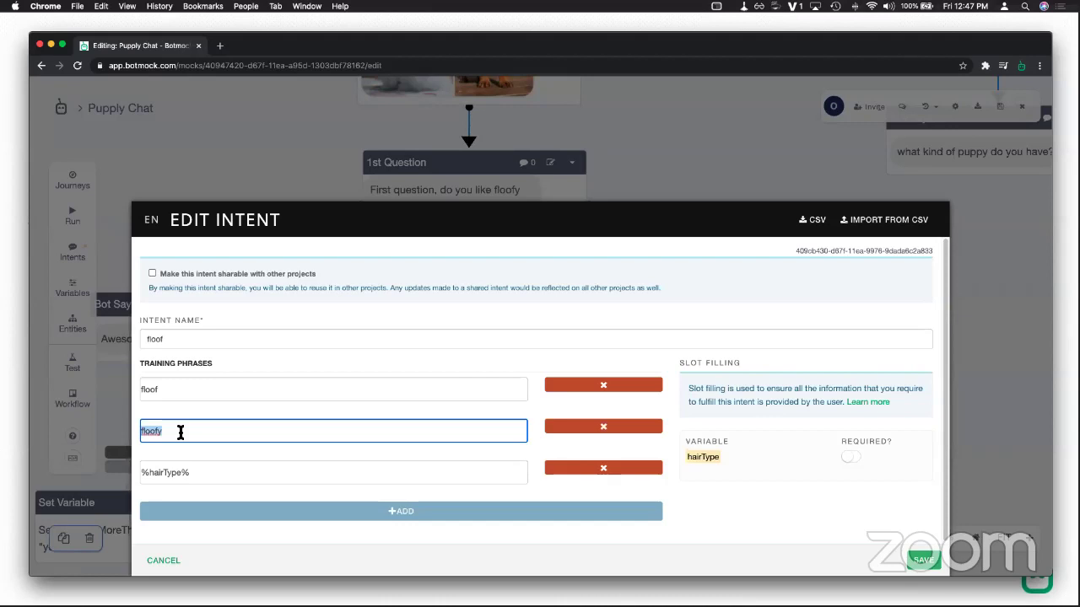
pyautogui.click(141, 473)
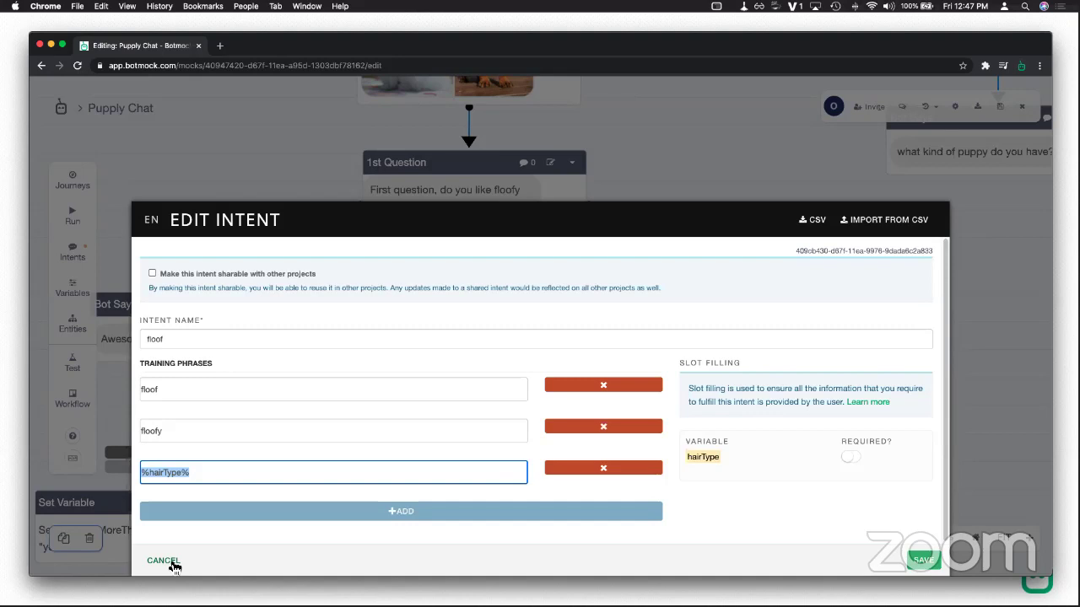
pyautogui.click(164, 561)
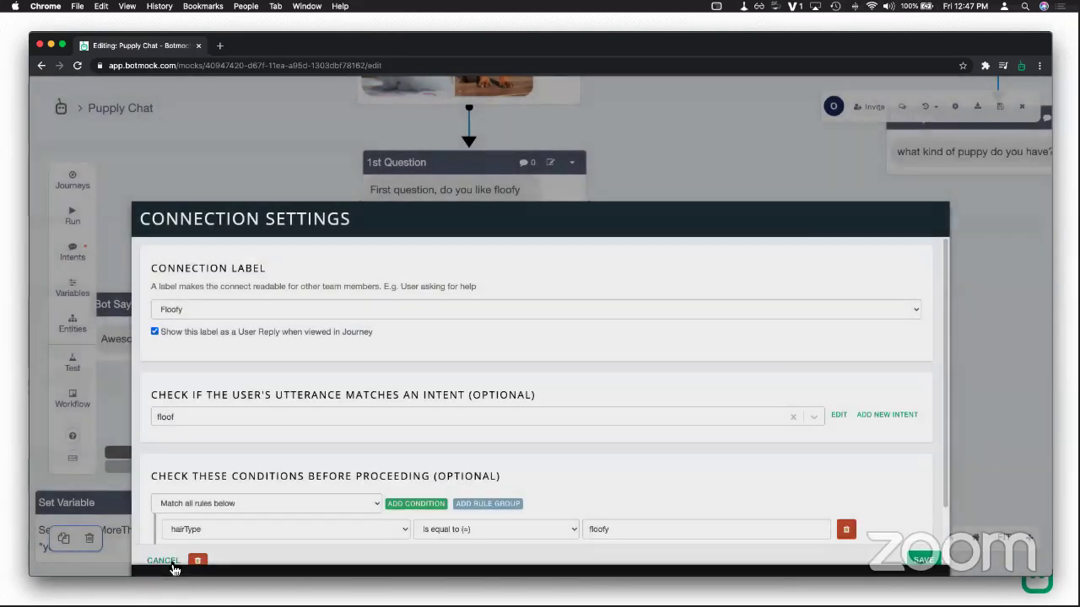
pyautogui.scroll(-1, 248, 455)
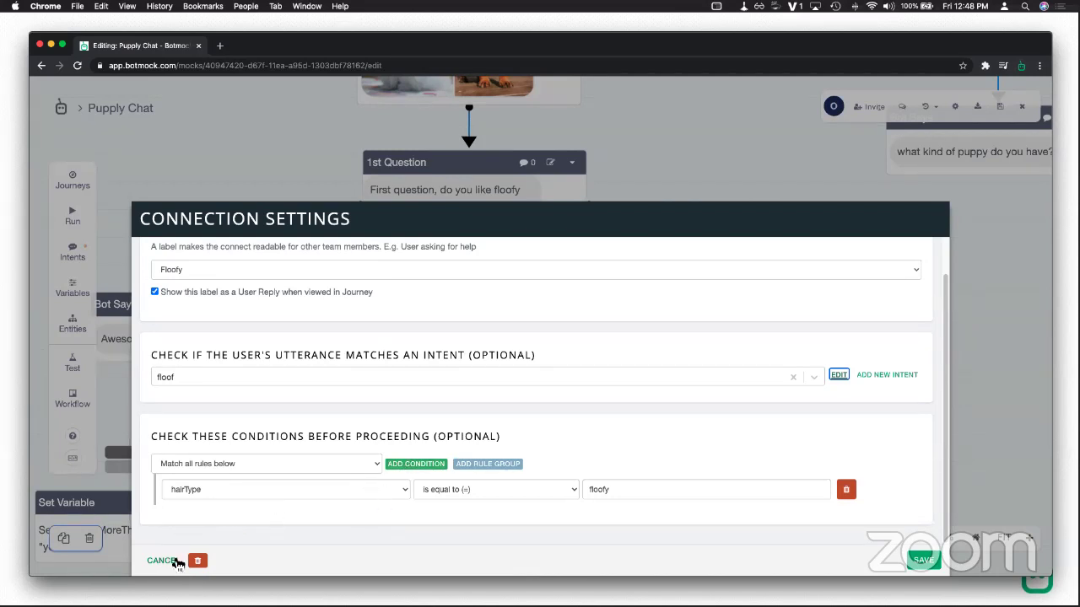
pyautogui.click(161, 561)
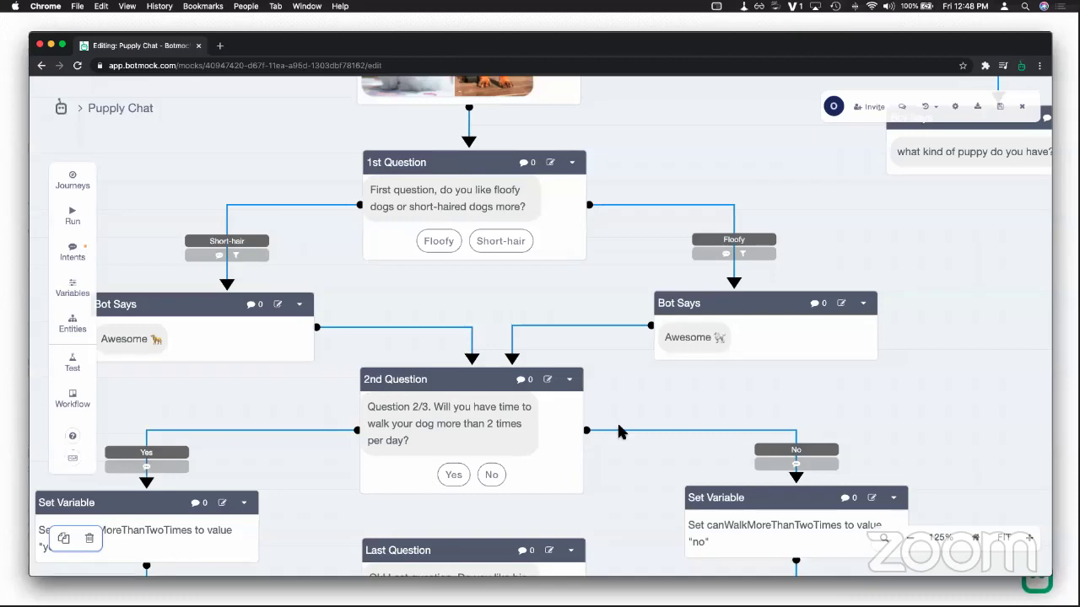
# Step: Open the Variables list showing canWalkMoreThanTwoTimes, dogSize and hairType
pyautogui.moveTo(622, 467); pyautogui.dragTo(589, 375)
pyautogui.scroll(5, 590, 219)
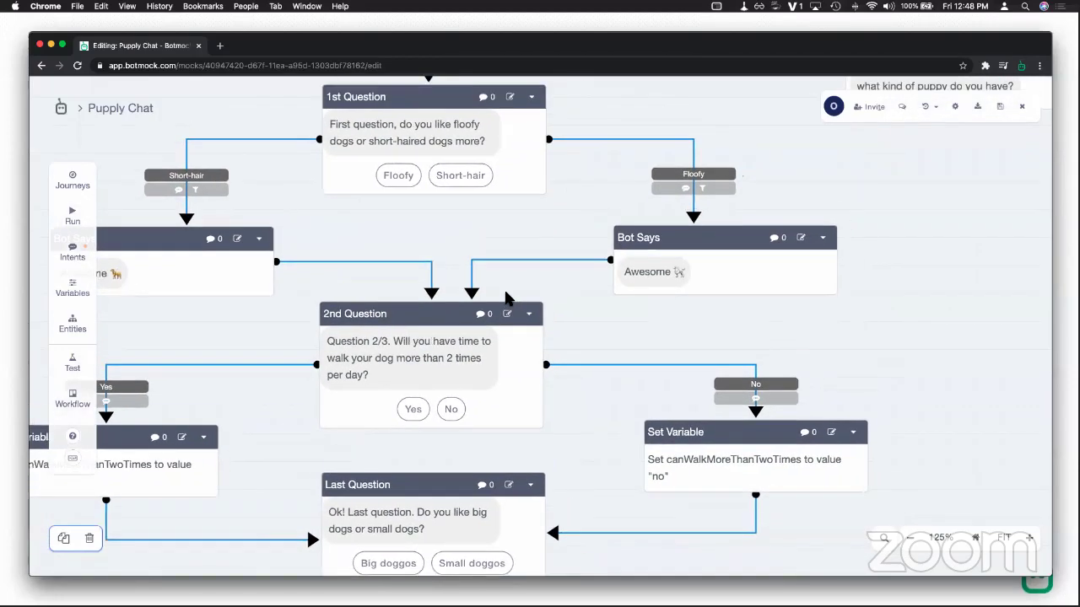
pyautogui.click(76, 284)
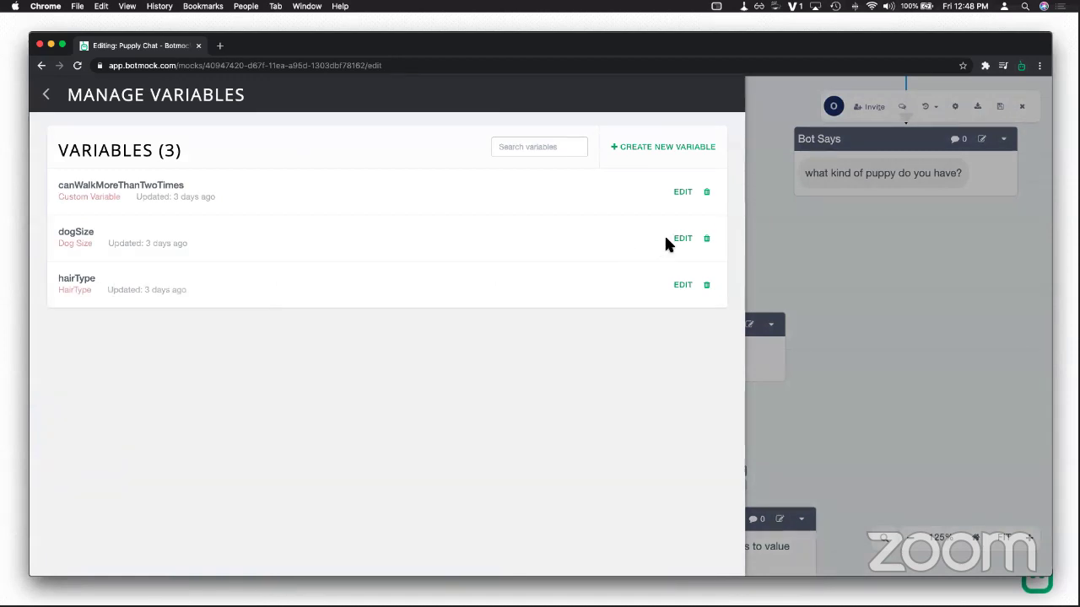
# Step: Browse hairType's entity types, keep HairType, and close the variable without saving
pyautogui.click(682, 285)
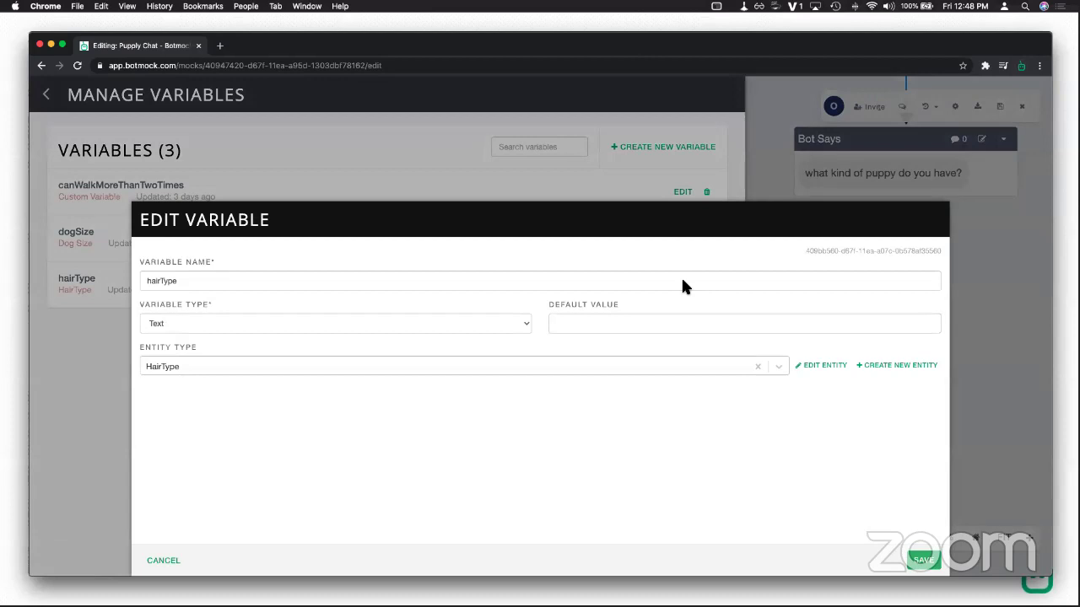
pyautogui.click(662, 366)
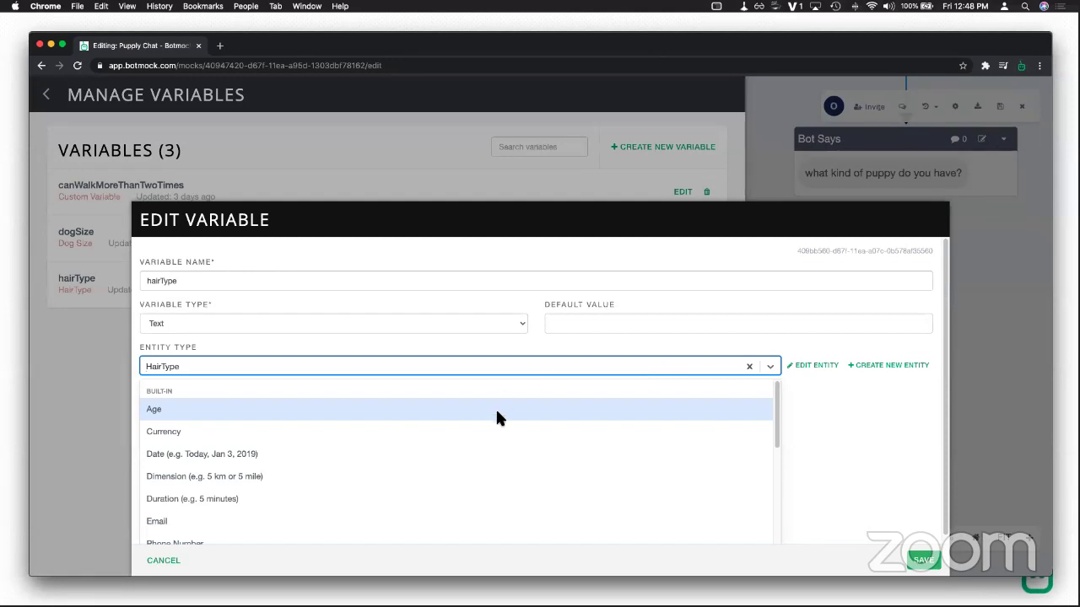
pyautogui.scroll(-5, 496, 422)
pyautogui.scroll(3, 495, 433)
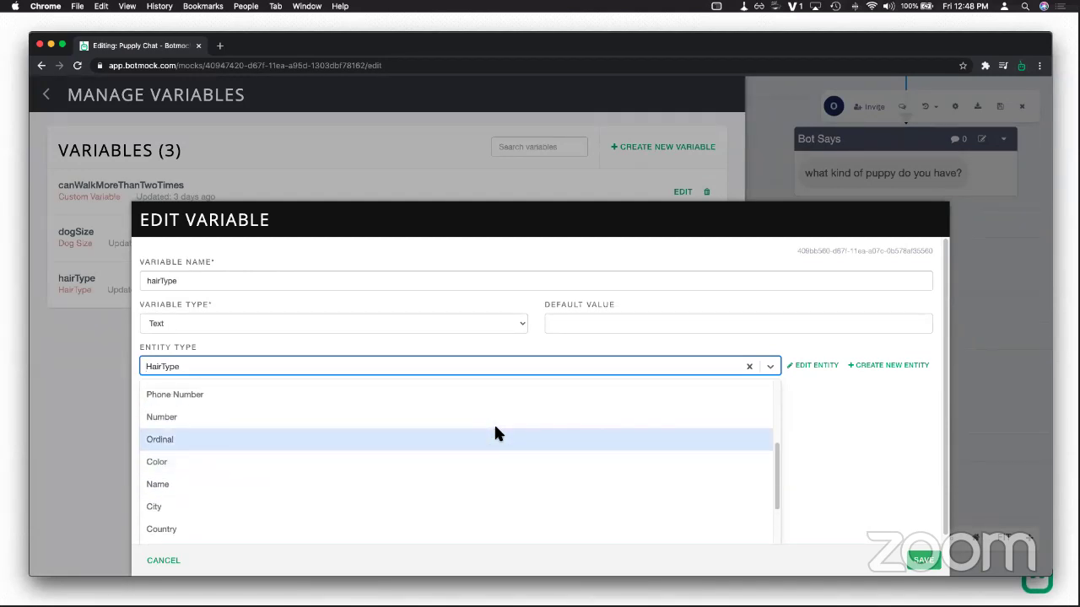
pyautogui.scroll(3, 555, 434)
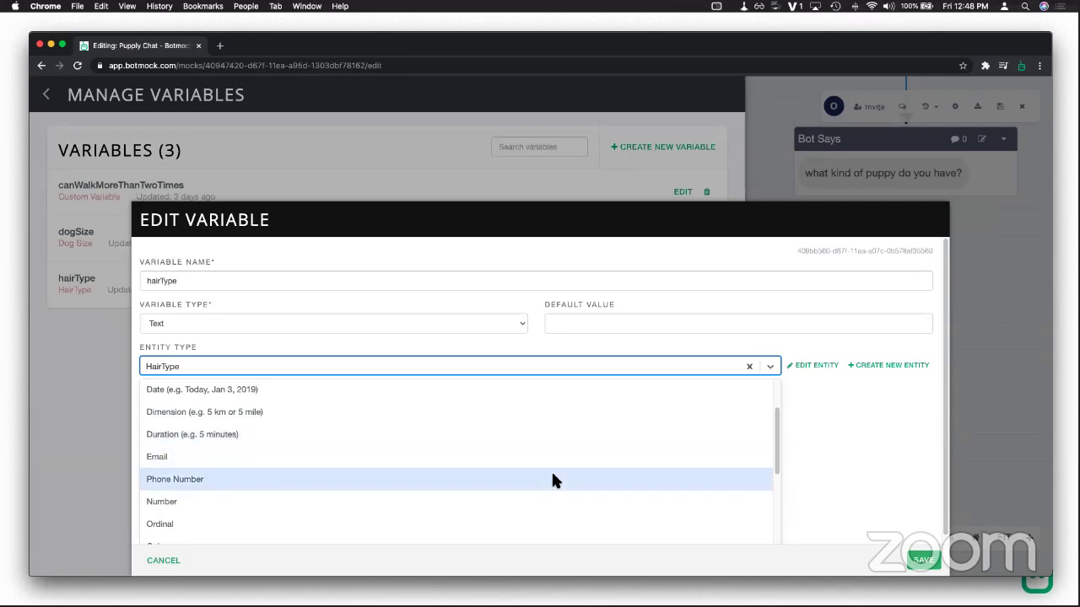
pyautogui.scroll(-1, 549, 479)
pyautogui.scroll(-2, 550, 484)
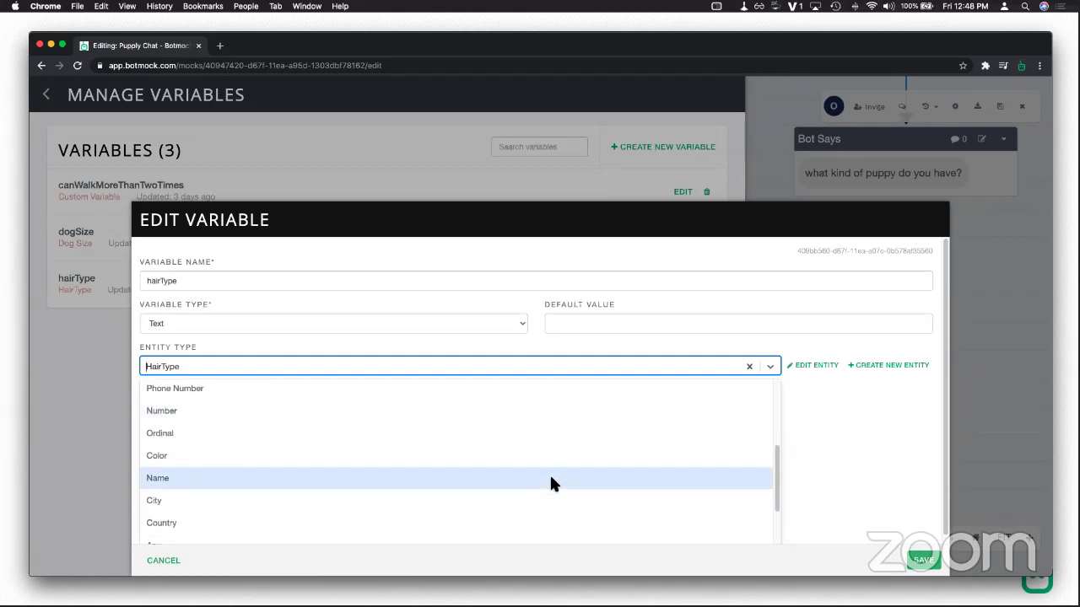
pyautogui.scroll(-3, 515, 498)
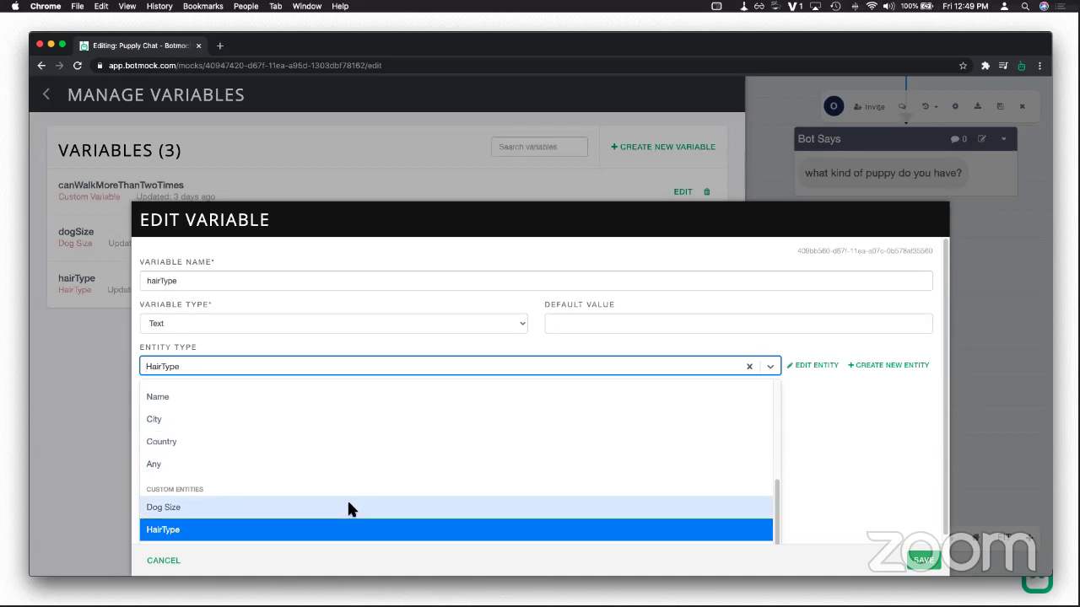
pyautogui.click(806, 395)
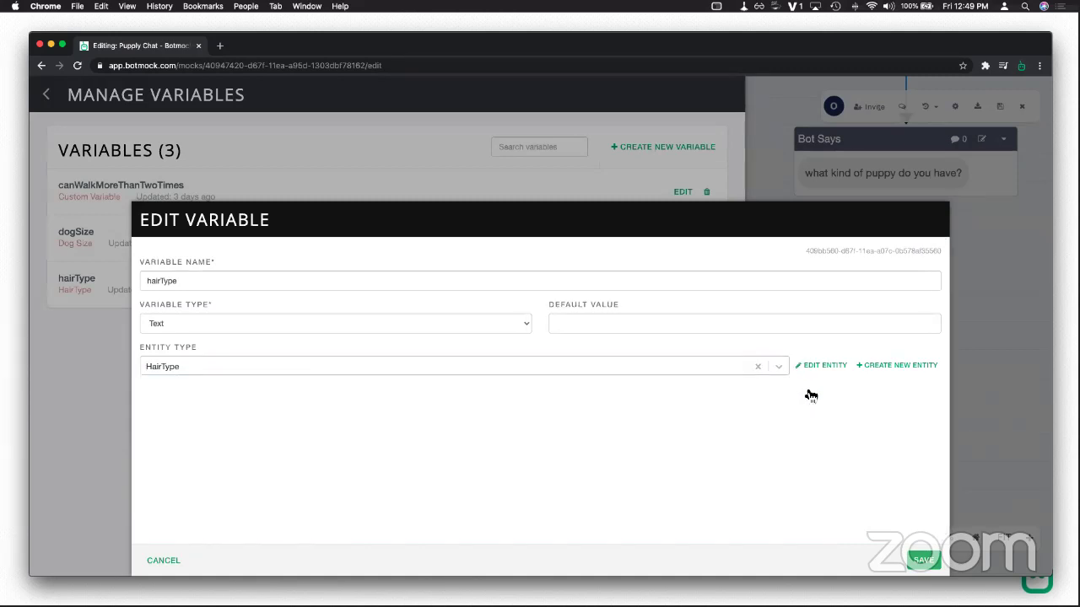
pyautogui.click(169, 570)
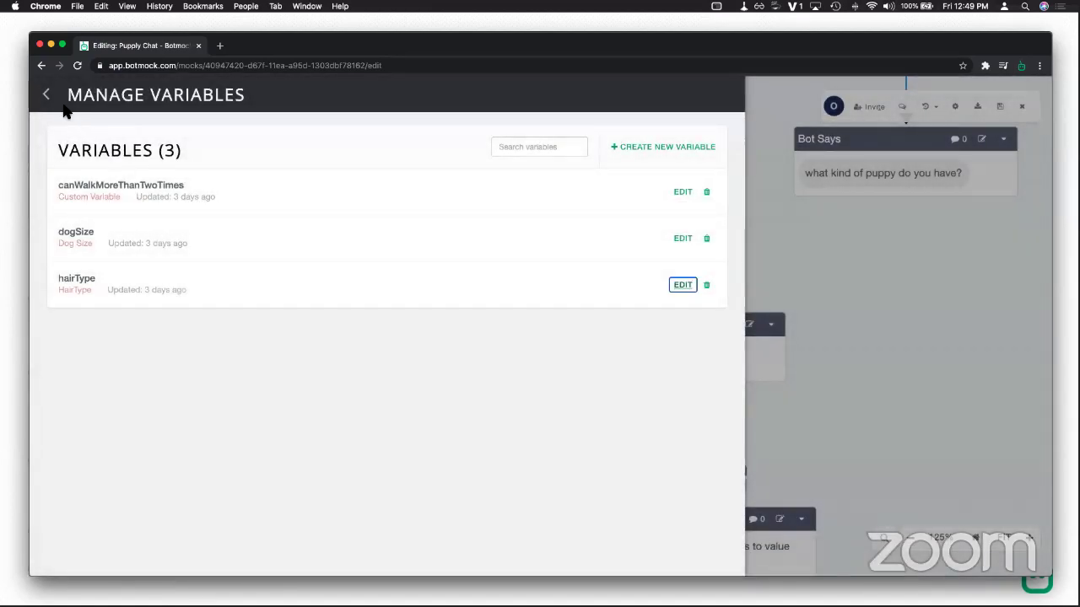
# Step: Go to the Entities list and open Dog Size, showing its big and small values
pyautogui.click(48, 97)
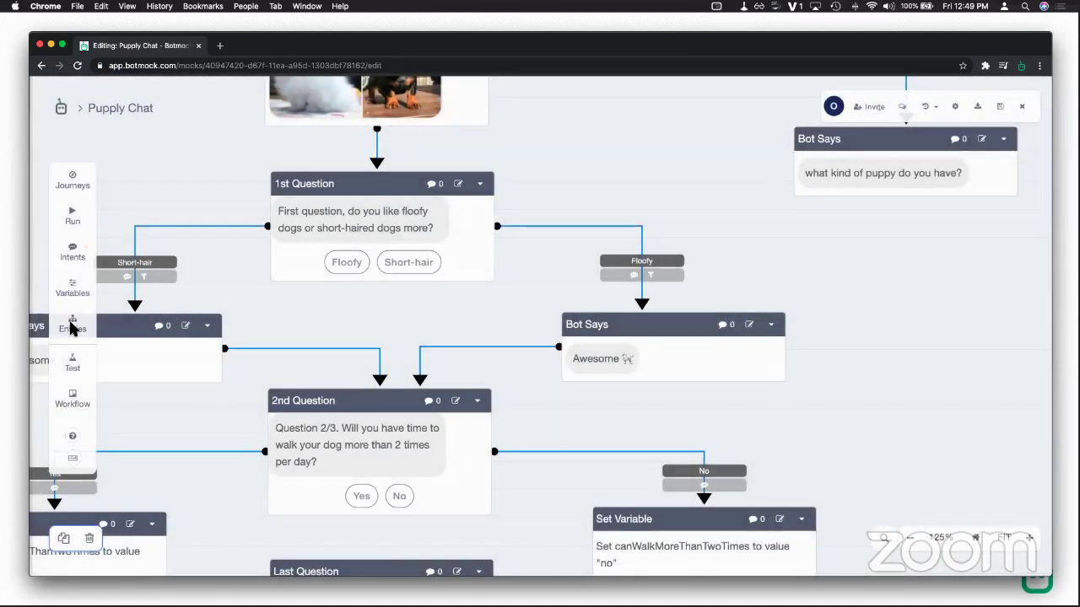
pyautogui.click(73, 326)
pyautogui.click(675, 192)
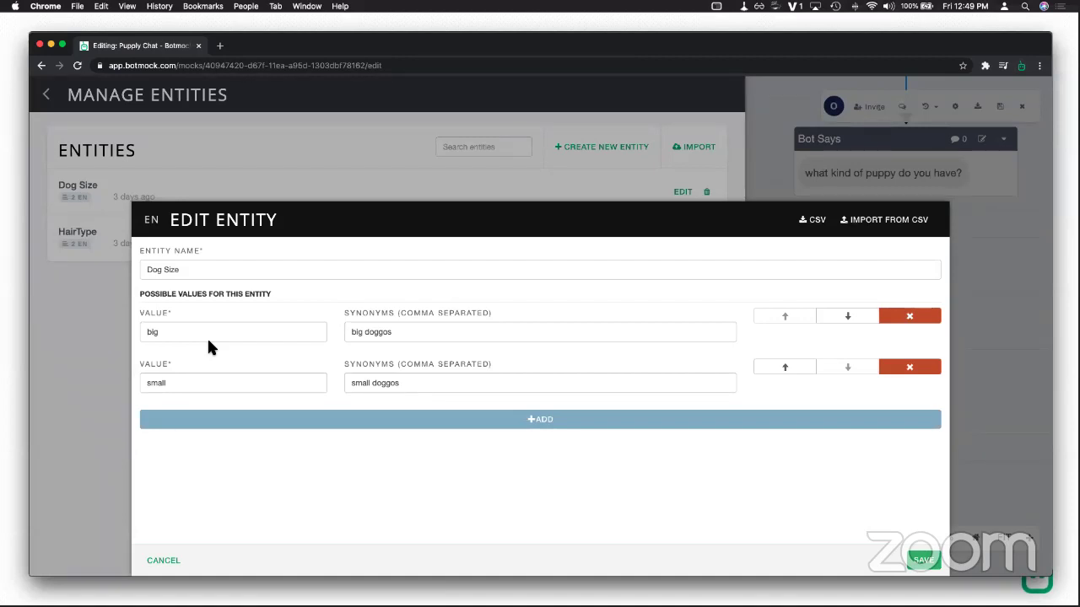
# Step: Save 'medium' as Dog Size's third value, synonym 'medium doggos', then return to Manage Variables
pyautogui.click(234, 418)
pyautogui.click(222, 431)
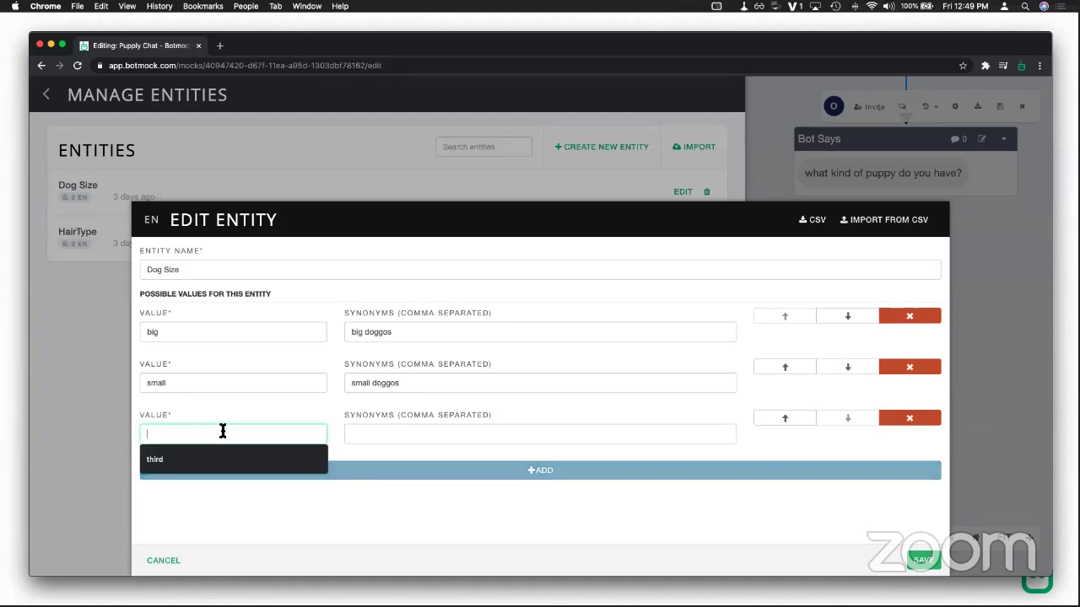
pyautogui.write('medium')
pyautogui.press('Tab')
pyautogui.write('medium')
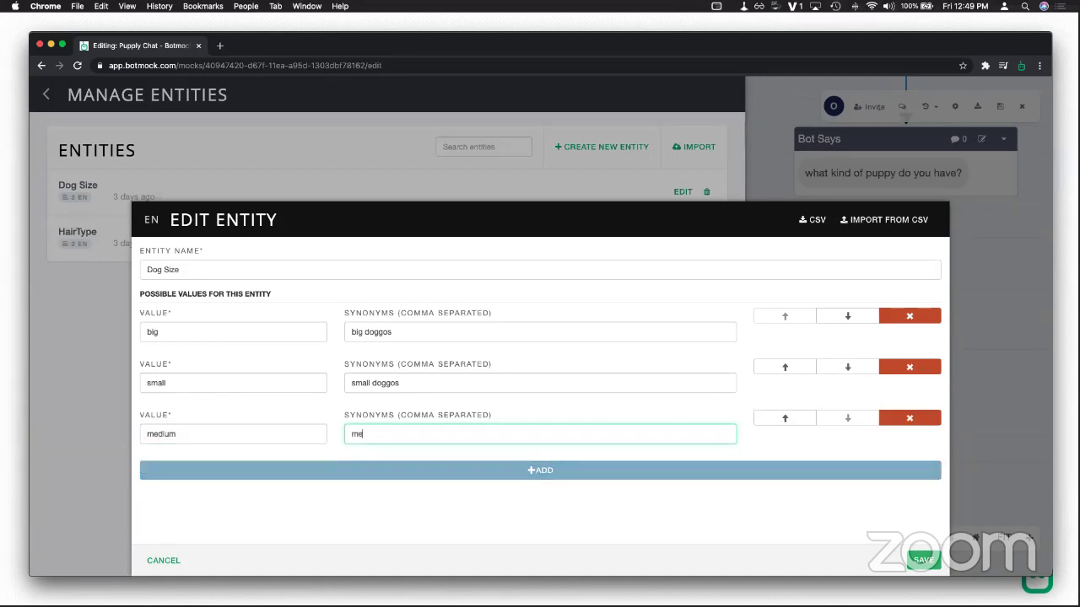
pyautogui.write(' doggoe')
pyautogui.press('BackSpace')
pyautogui.write('s')
pyautogui.click(922, 559)
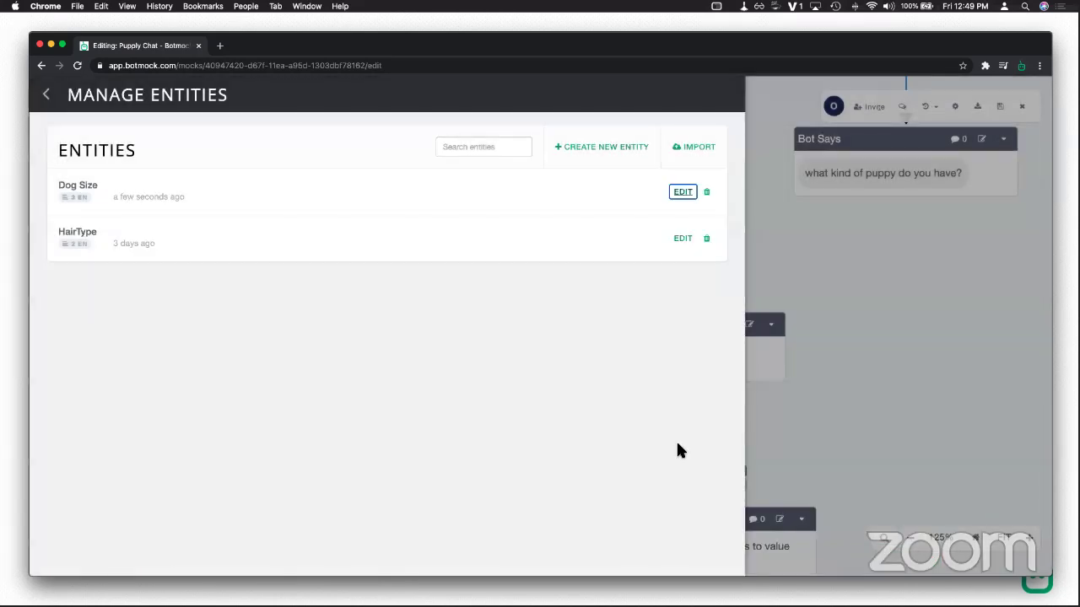
pyautogui.click(48, 97)
# Step: Browse the Entity Type options for a new variable, cancel it, and return to the flow
pyautogui.click(72, 287)
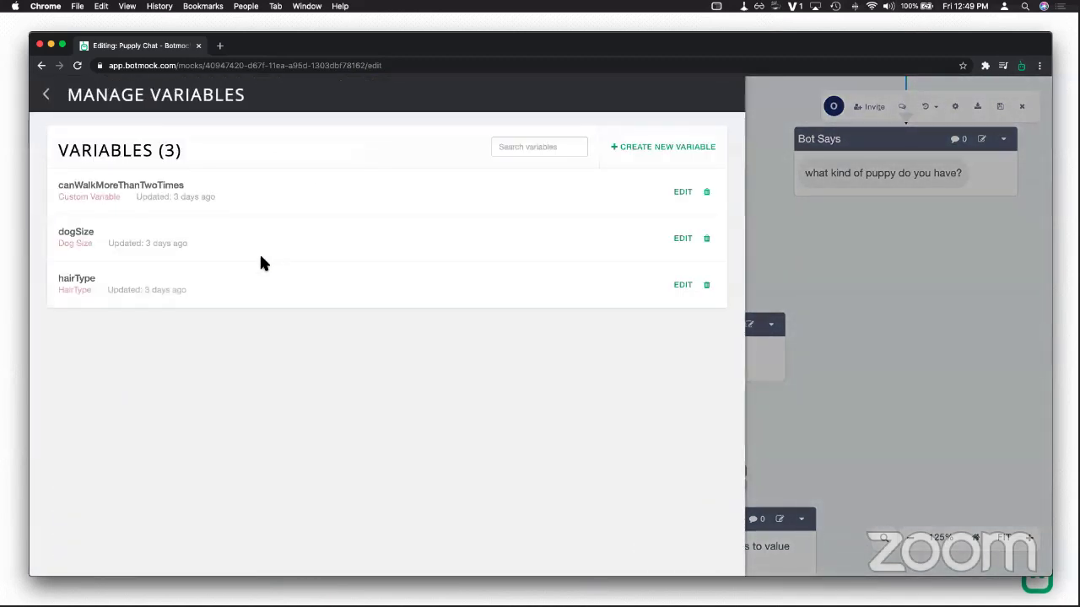
pyautogui.click(663, 147)
pyautogui.click(330, 355)
pyautogui.scroll(-5, 341, 462)
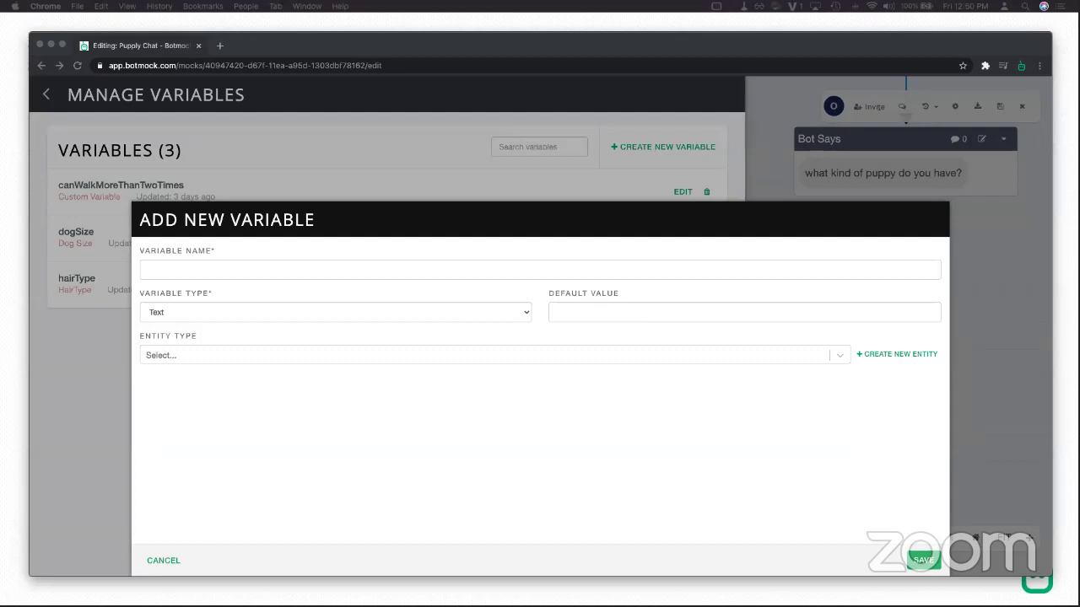
pyautogui.click(169, 561)
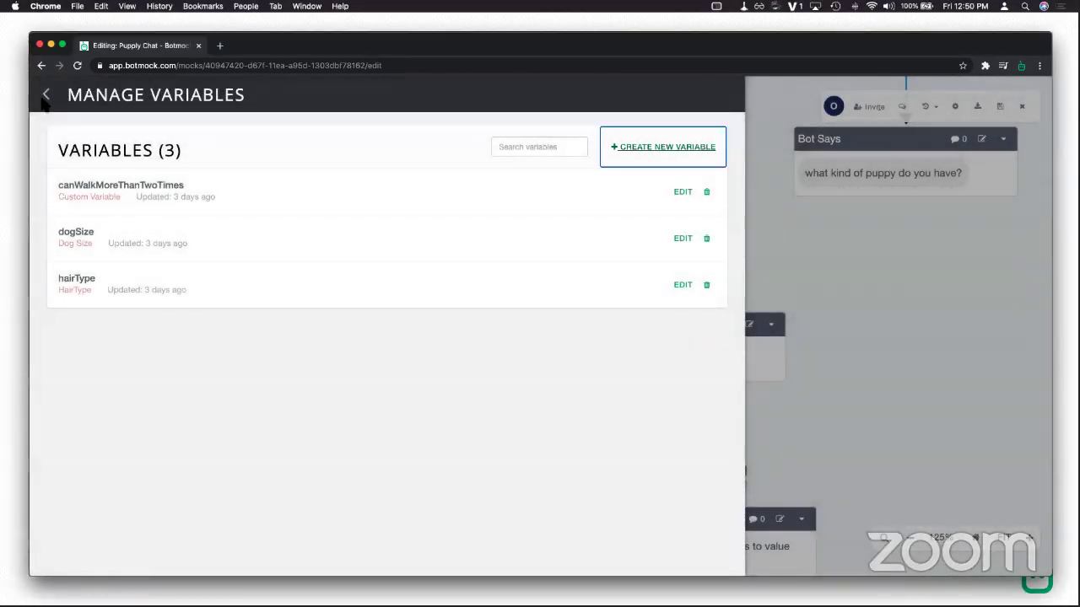
pyautogui.click(46, 95)
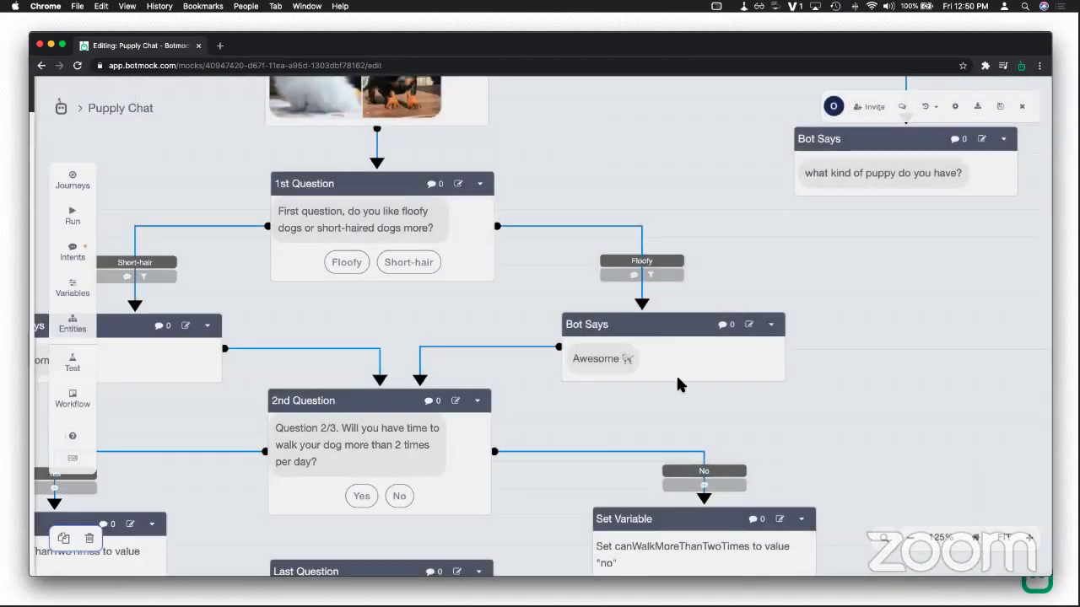
pyautogui.scroll(-5, 725, 247)
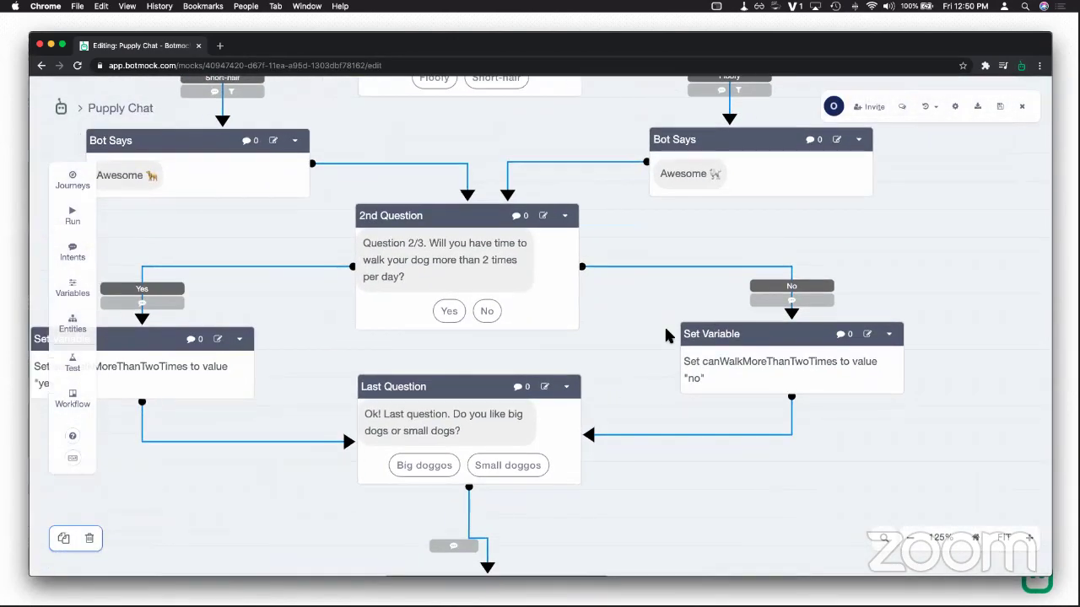
pyautogui.scroll(5, 390, 414)
pyautogui.scroll(6, 610, 419)
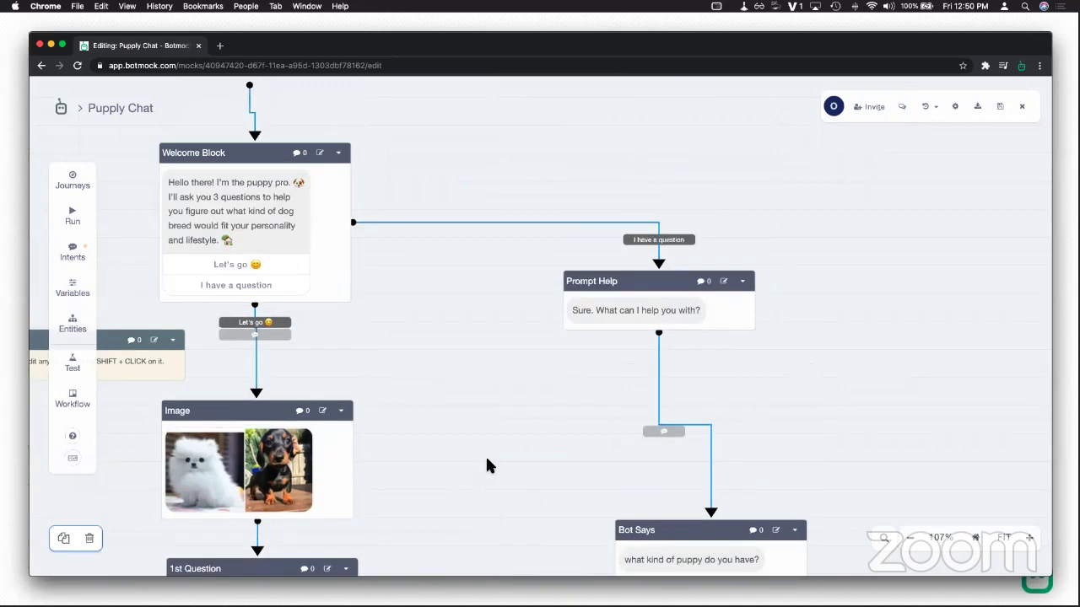
pyautogui.scroll(-3, 474, 461)
pyautogui.scroll(-2, 495, 237)
pyautogui.scroll(-3, 497, 247)
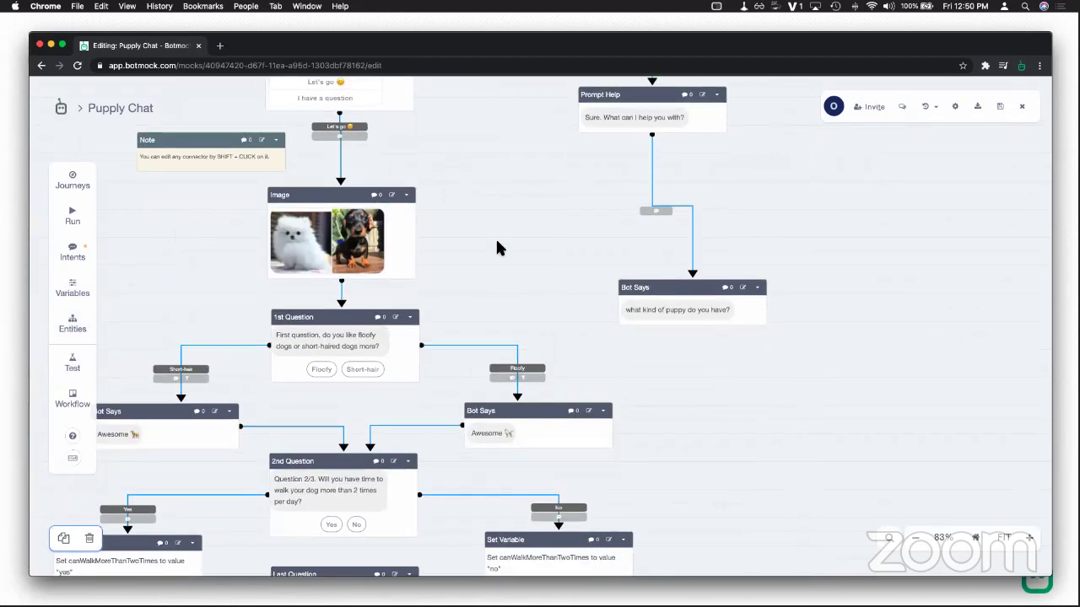
pyautogui.moveTo(496, 247); pyautogui.dragTo(563, 248)
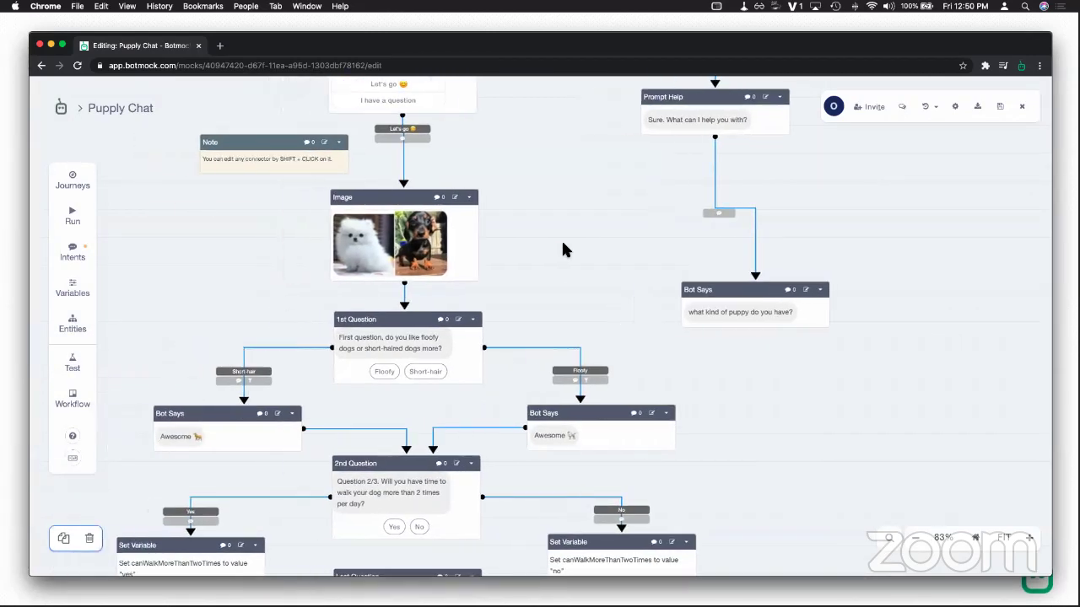
# Step: Start a test conversation, replying 'let's go' and then 'go with short-hair'
pyautogui.click(77, 216)
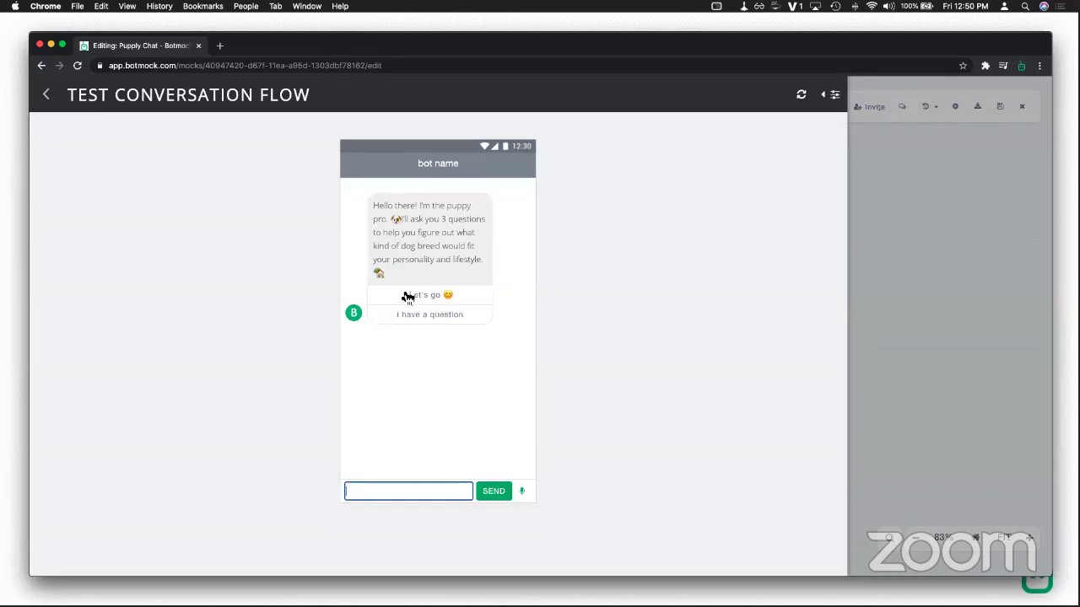
pyautogui.write("let's go")
pyautogui.press('Return')
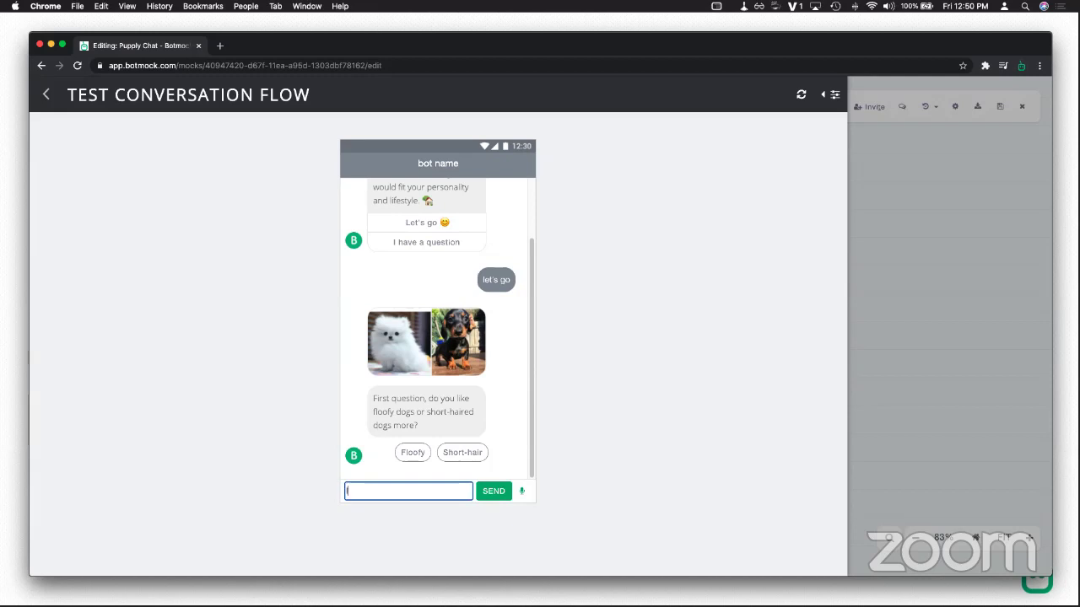
pyautogui.write('go with short-hair')
pyautogui.press('Return')
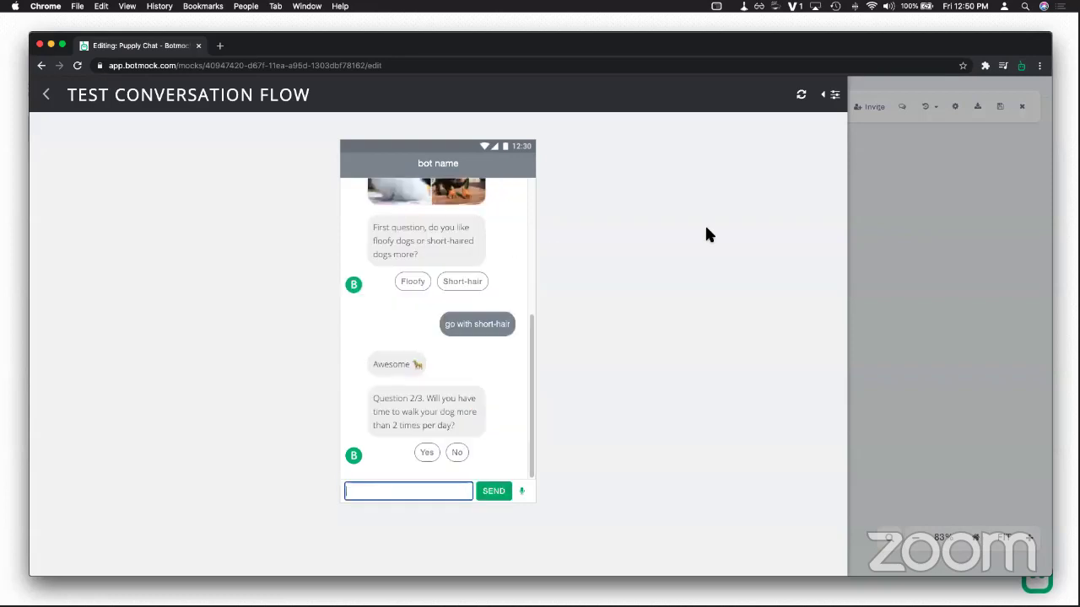
# Step: With the Variables panel showing, answer Yes and then 'go with big' to reach Dalmation
pyautogui.click(834, 96)
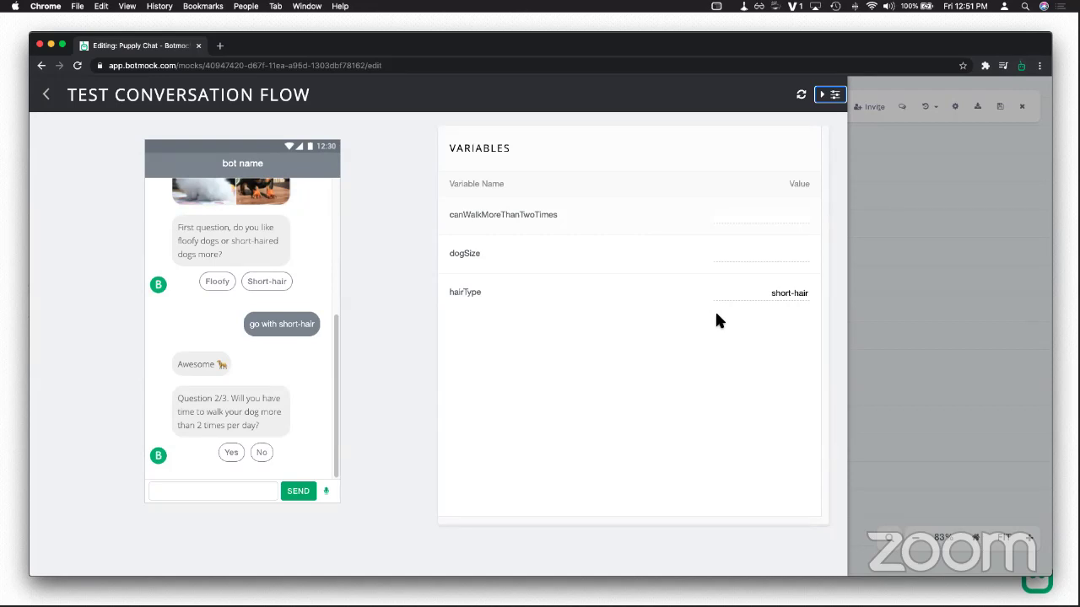
pyautogui.click(231, 452)
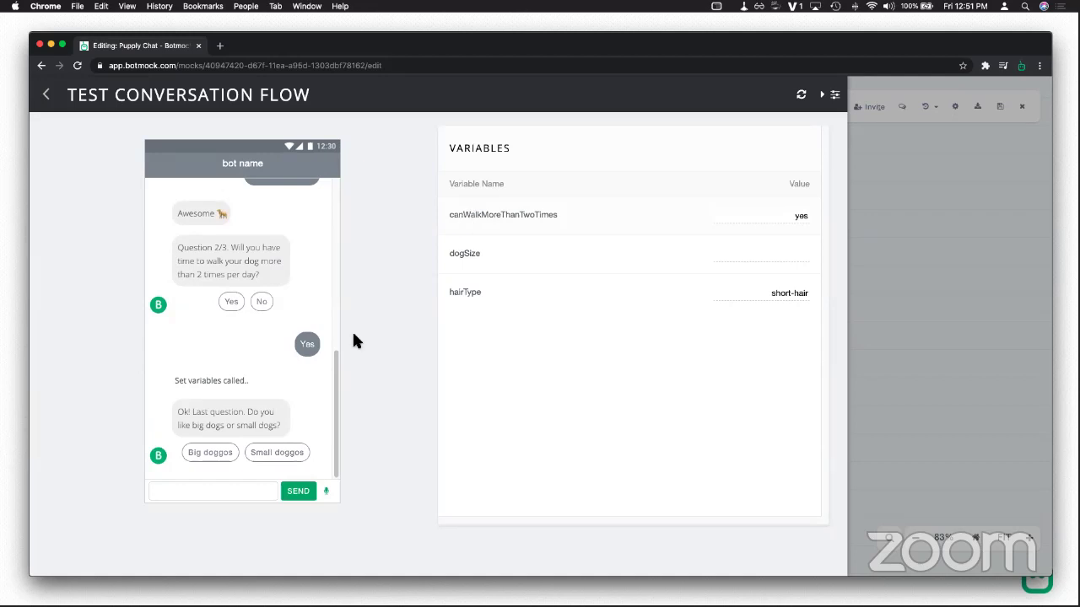
pyautogui.click(255, 490)
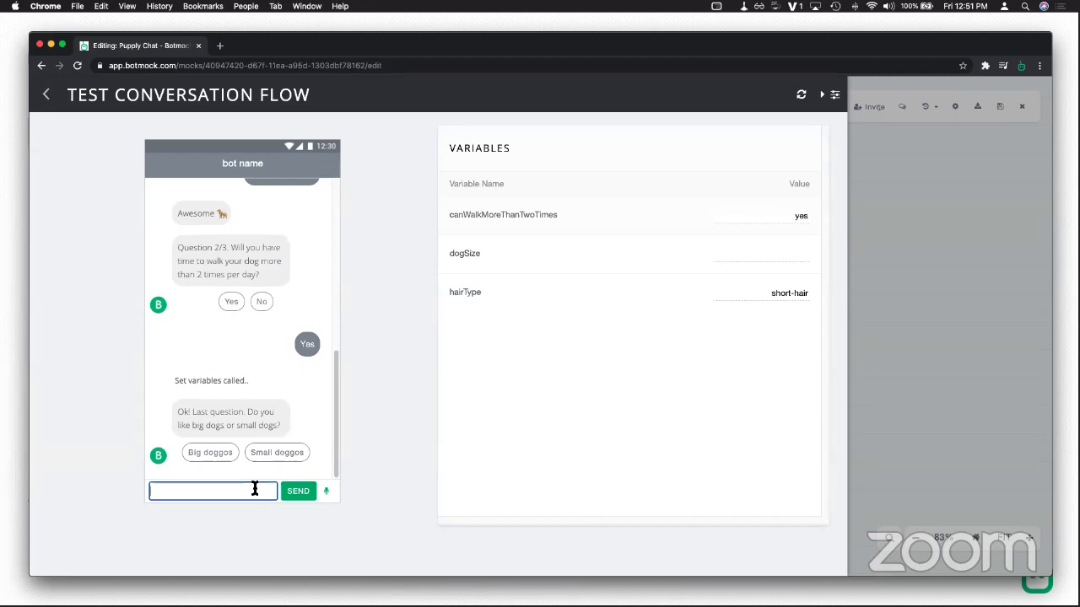
pyautogui.write('go with big')
pyautogui.press('Return')
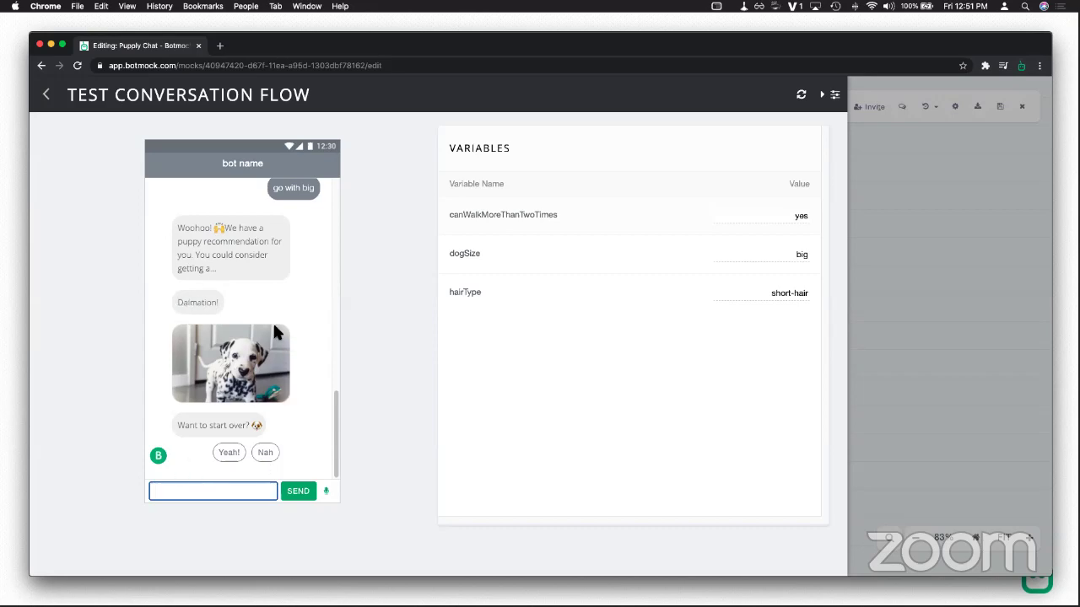
# Step: Exit the test and bring up the Small+shorthair+no connection's dogSize equals small condition
pyautogui.click(46, 96)
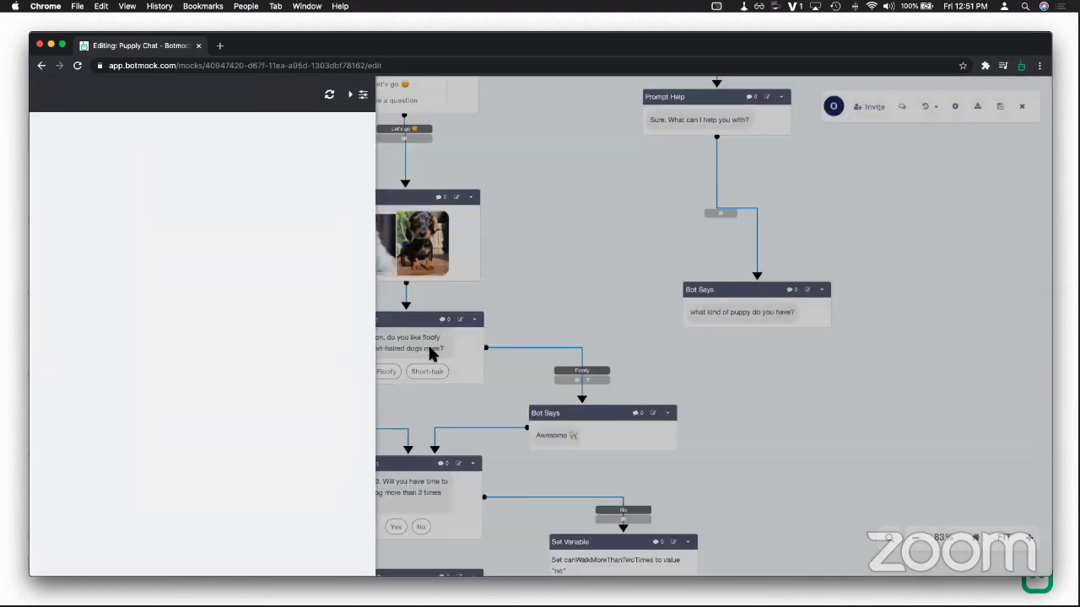
pyautogui.scroll(-10, 757, 262)
pyautogui.hscroll(-3, 757, 261)
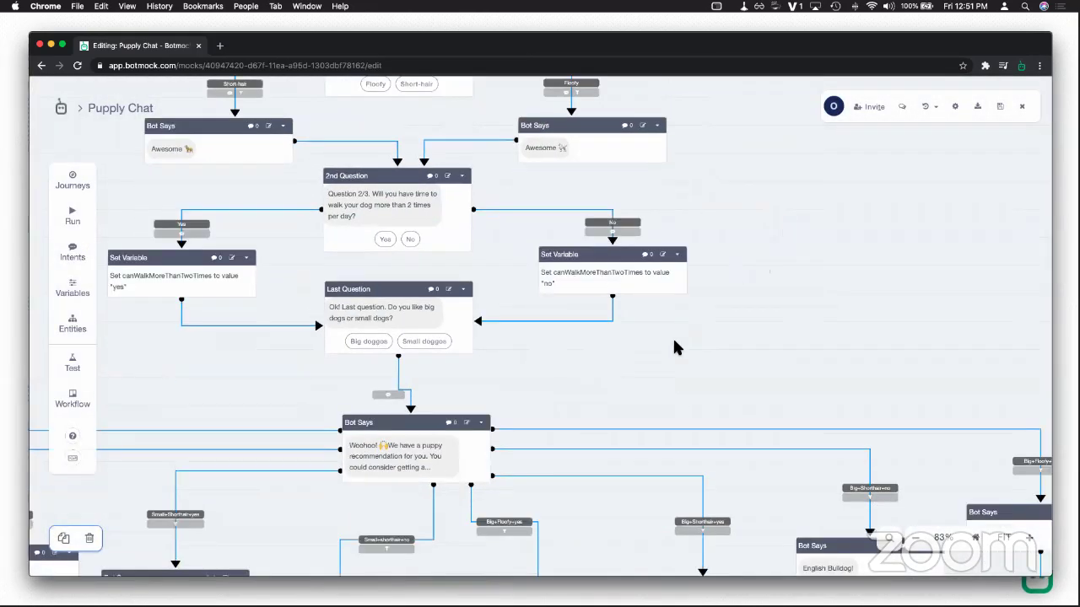
pyautogui.hscroll(-2, 759, 364)
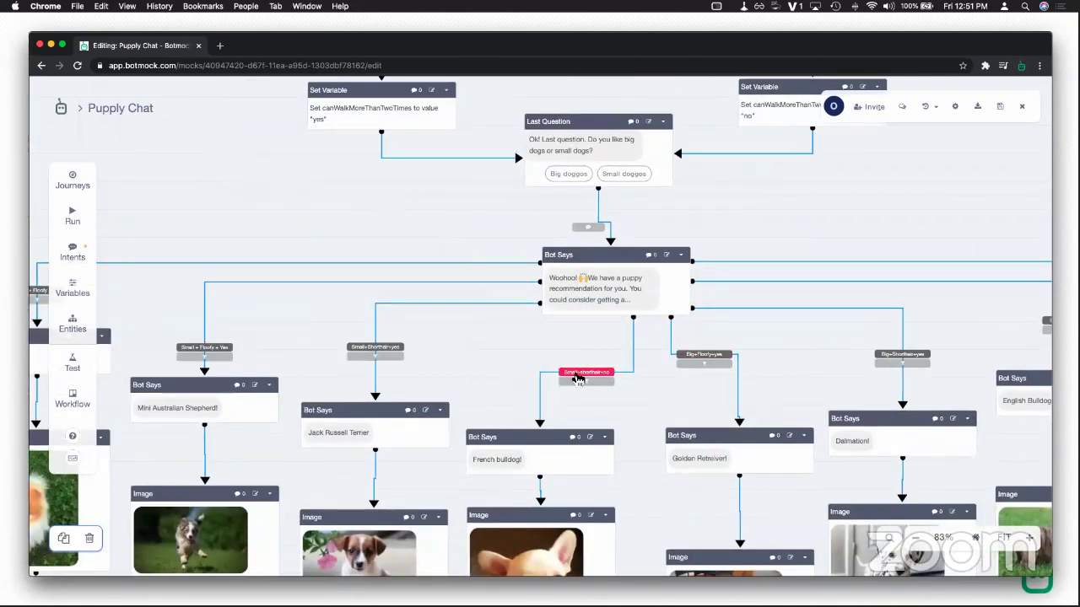
pyautogui.click(577, 374)
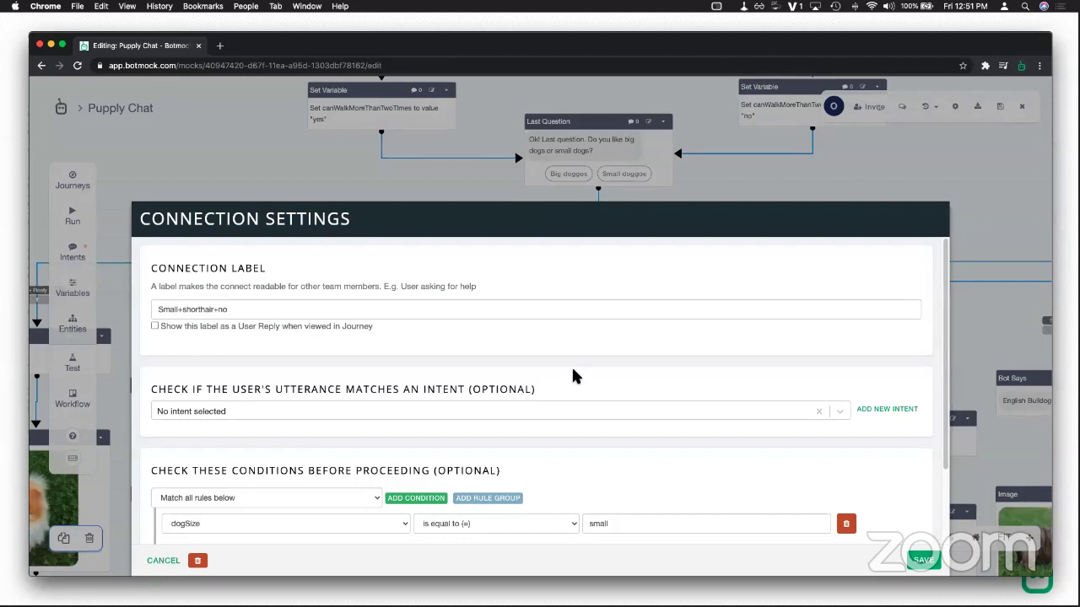
pyautogui.scroll(-3, 601, 369)
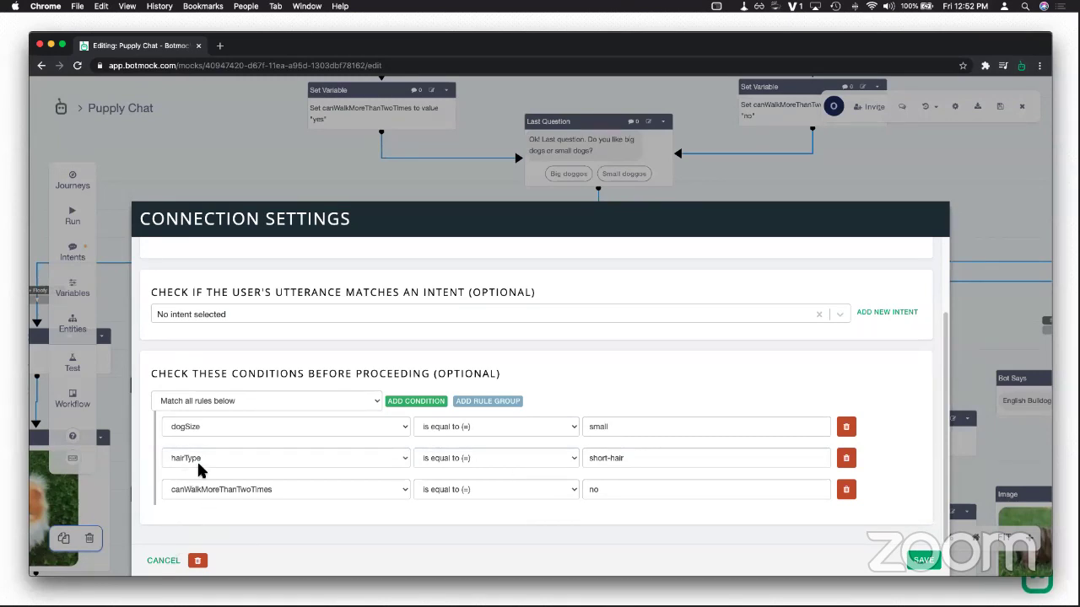
pyautogui.scroll(3, 220, 456)
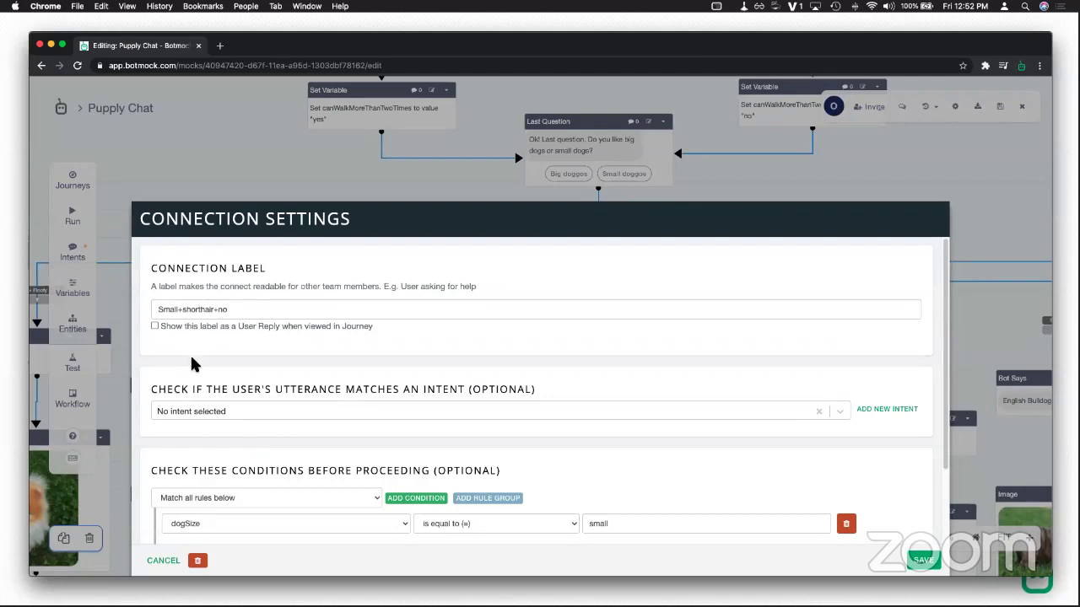
pyautogui.scroll(-3, 193, 364)
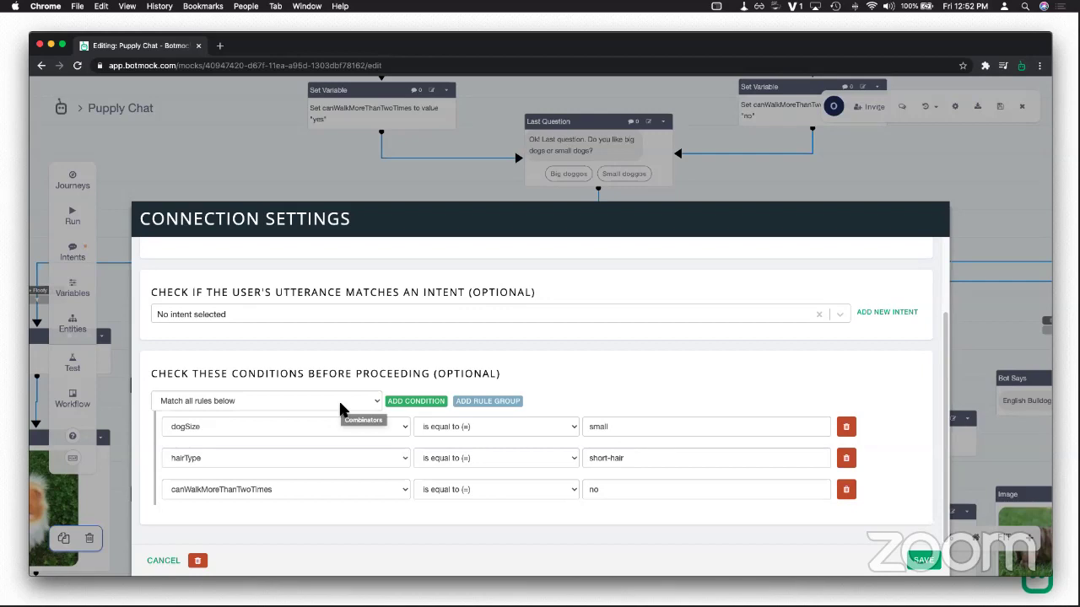
pyautogui.doubleClick(604, 429)
pyautogui.doubleClick(601, 459)
pyautogui.doubleClick(632, 458)
pyautogui.tripleClick(607, 459)
pyautogui.click(595, 490)
pyautogui.moveTo(584, 491); pyautogui.dragTo(612, 490)
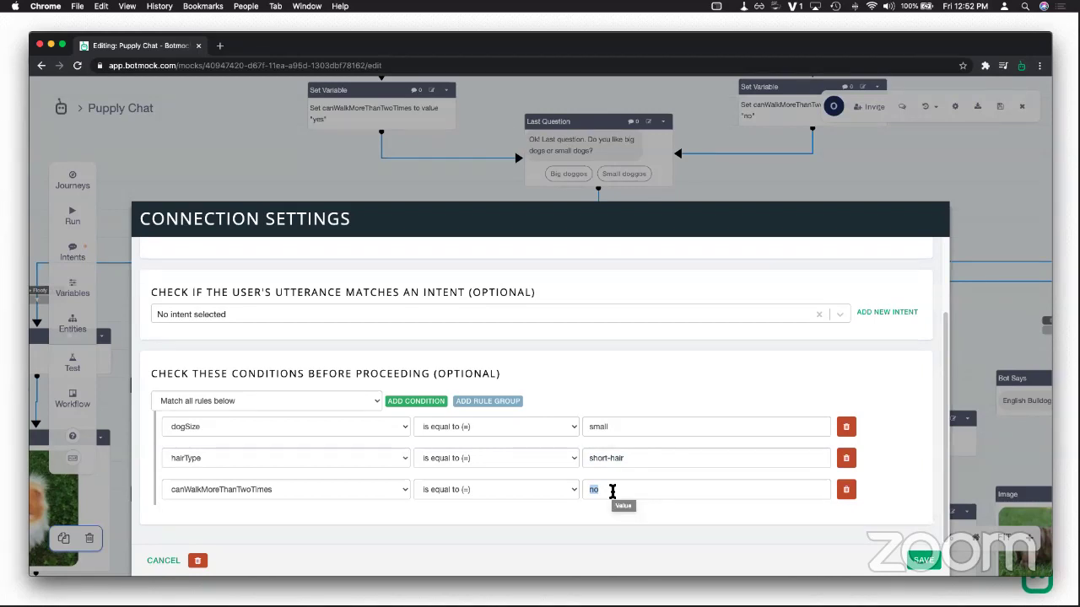
# Step: Cancel the connection settings unchanged and look at another breed branch connector
pyautogui.click(165, 560)
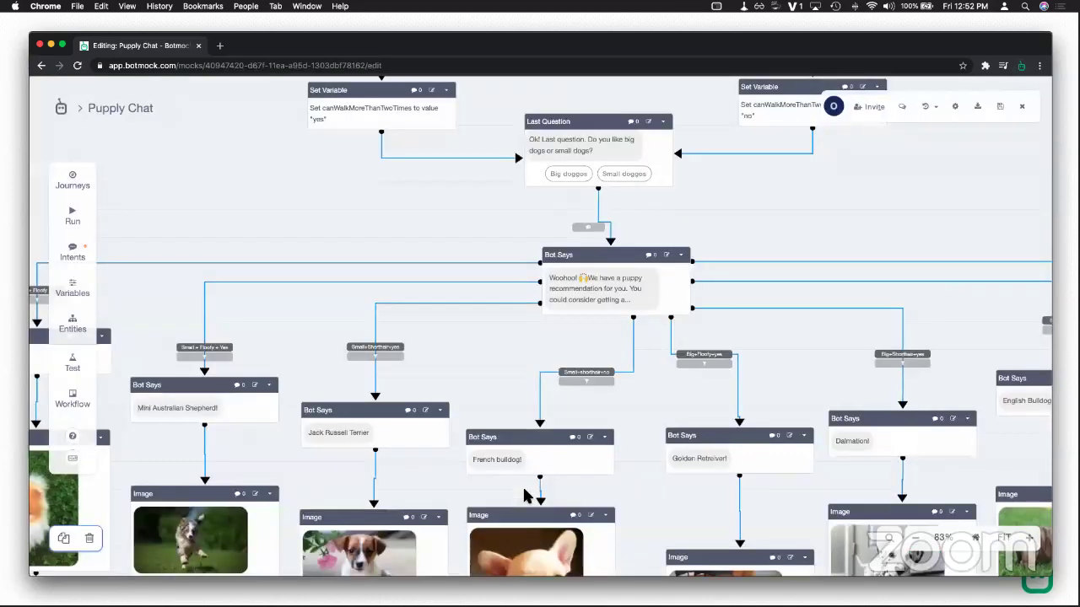
pyautogui.click(633, 373)
pyautogui.scroll(-5, 607, 346)
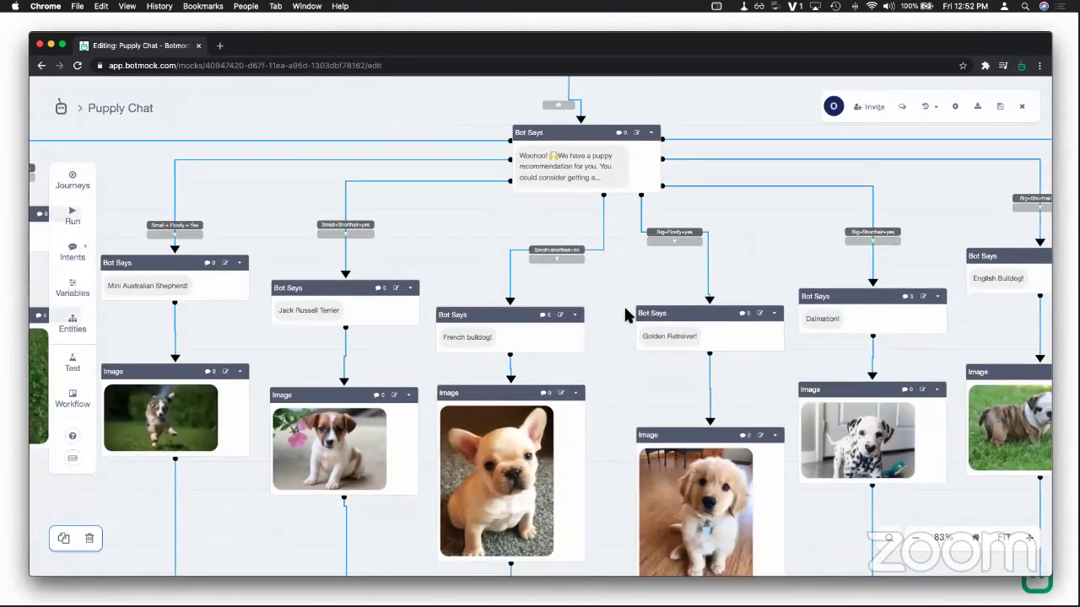
pyautogui.hscroll(2, 517, 429)
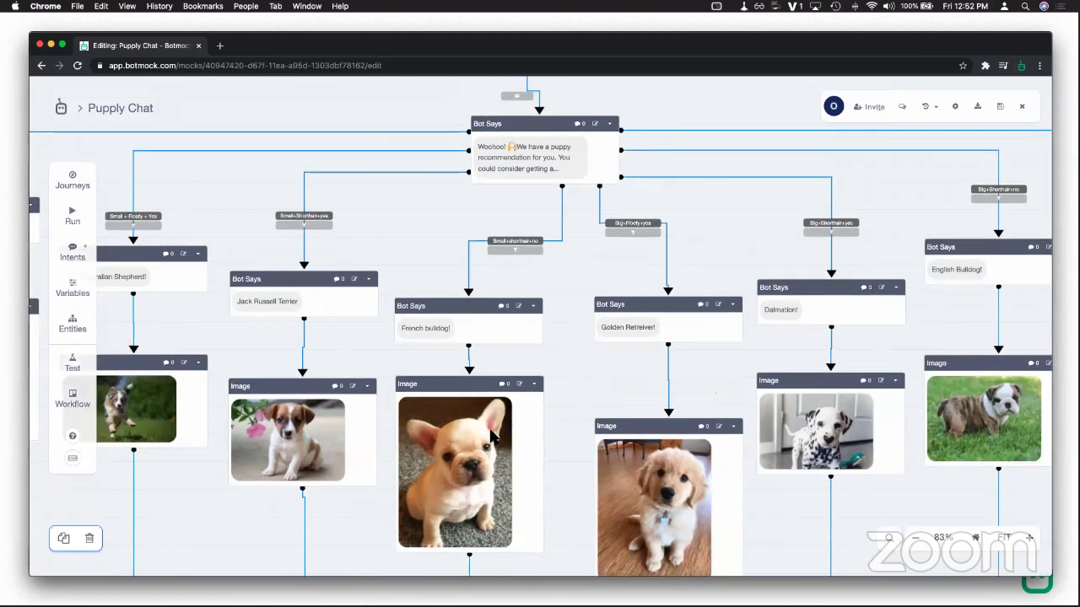
pyautogui.hscroll(5, 514, 428)
# Step: Pan and zoom the canvas to show 2nd Question, its 'no' Set Variable and Last Question
pyautogui.scroll(2, 453, 447)
pyautogui.hscroll(-3, 542, 446)
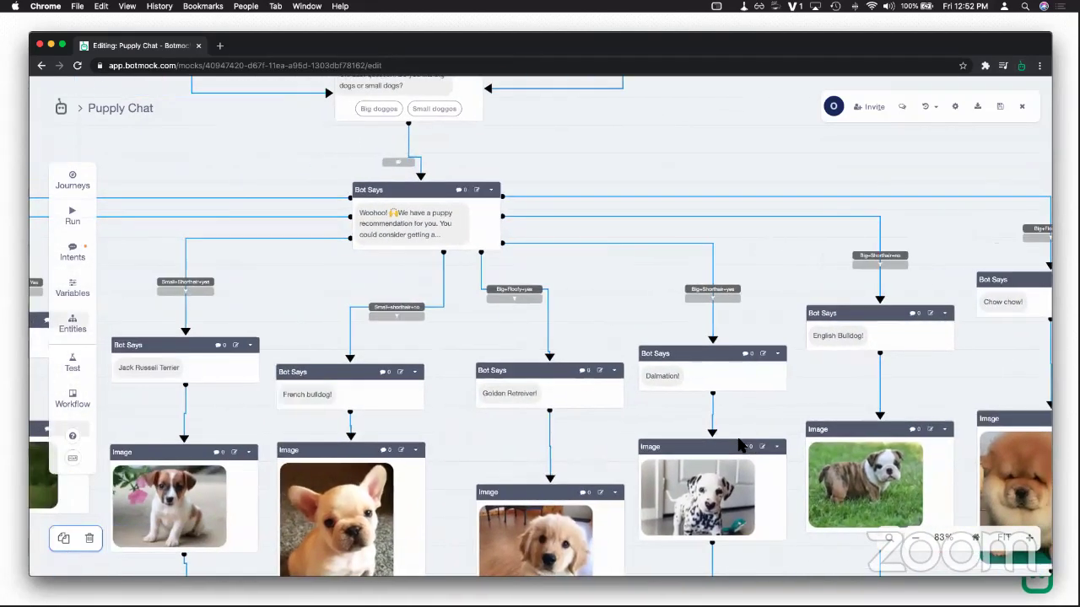
pyautogui.hscroll(-5, 738, 444)
pyautogui.hscroll(4, 615, 455)
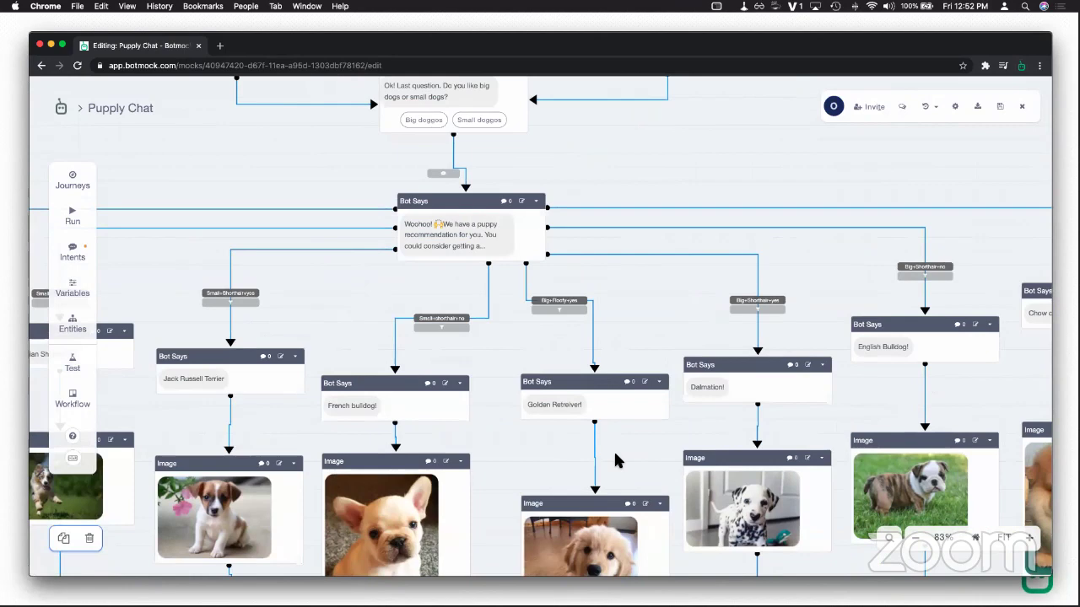
pyautogui.scroll(4, 632, 320)
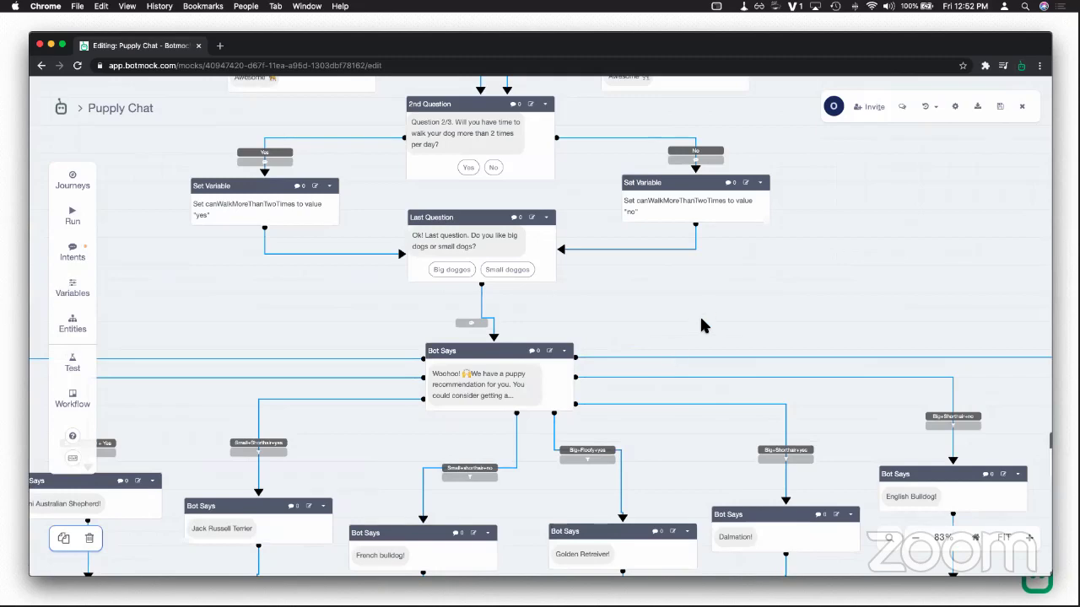
pyautogui.scroll(3, 659, 328)
pyautogui.hscroll(2, 659, 328)
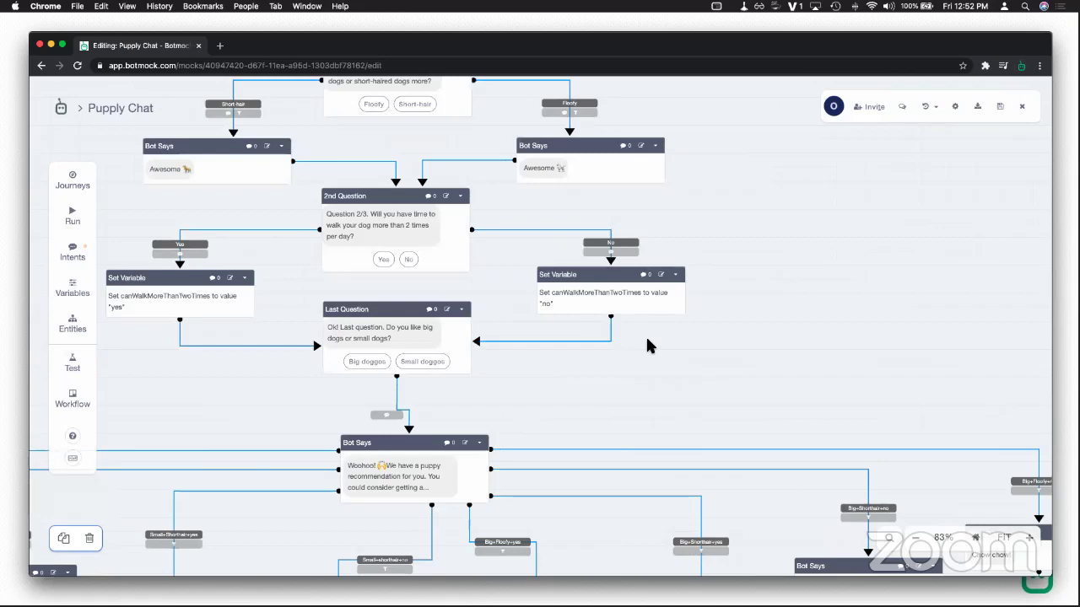
pyautogui.scroll(5, 645, 342)
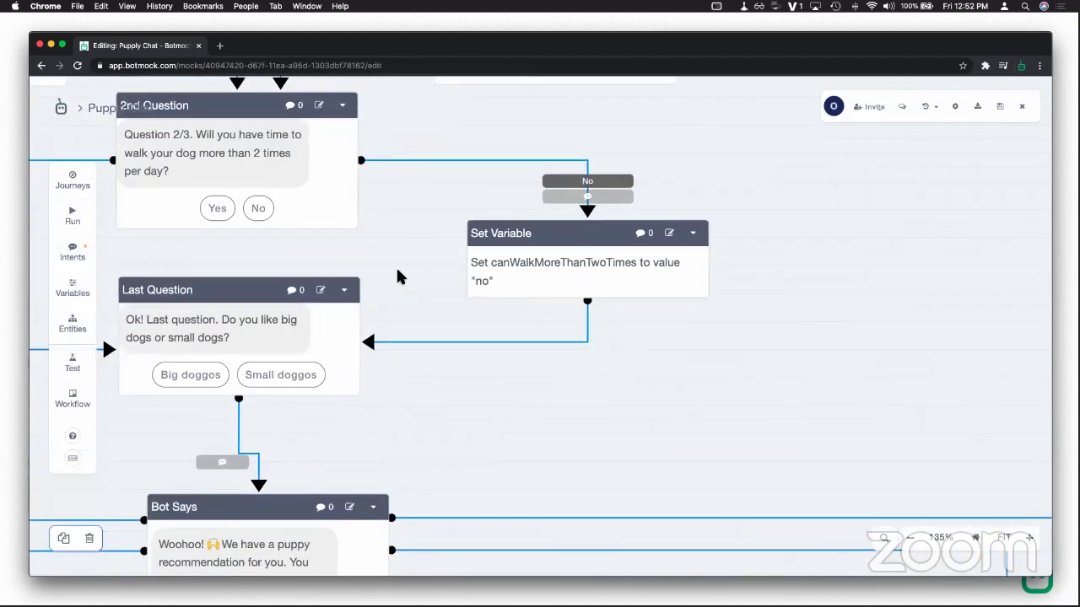
pyautogui.moveTo(397, 271); pyautogui.dragTo(454, 353)
pyautogui.scroll(1, 438, 322)
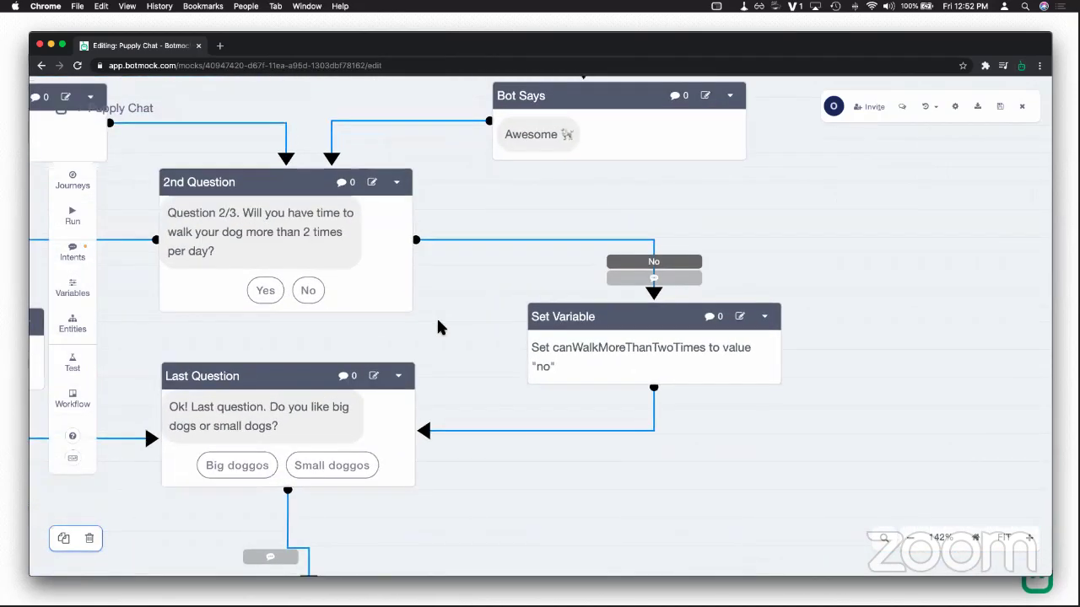
pyautogui.scroll(1, 438, 327)
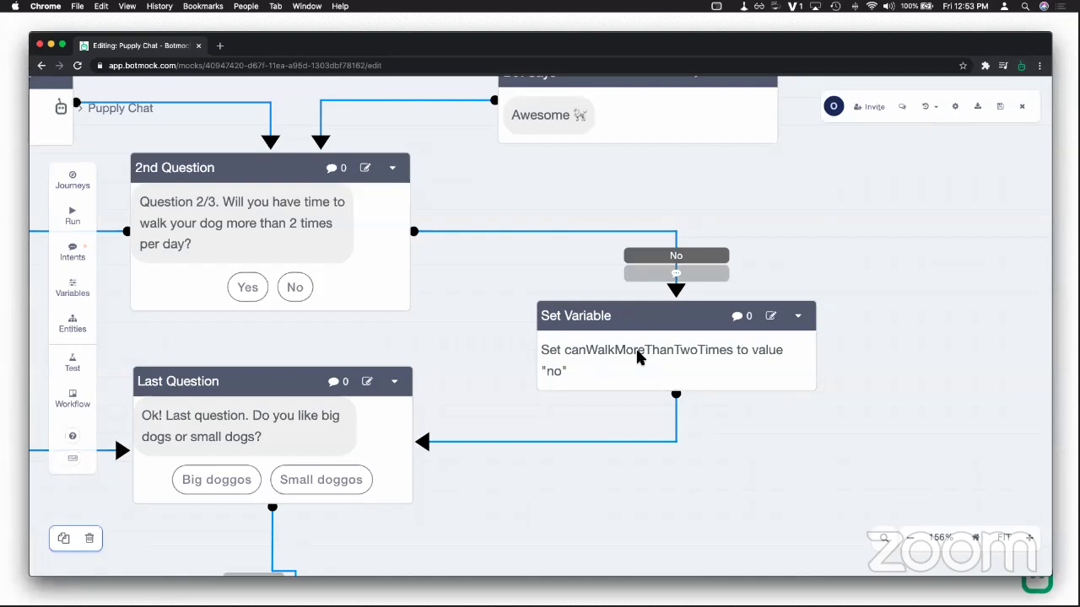
# Step: Review the 'no' Set Variable block's canWalkMoreThanTwoTimes assignment, then discard the edits
pyautogui.doubleClick(638, 358)
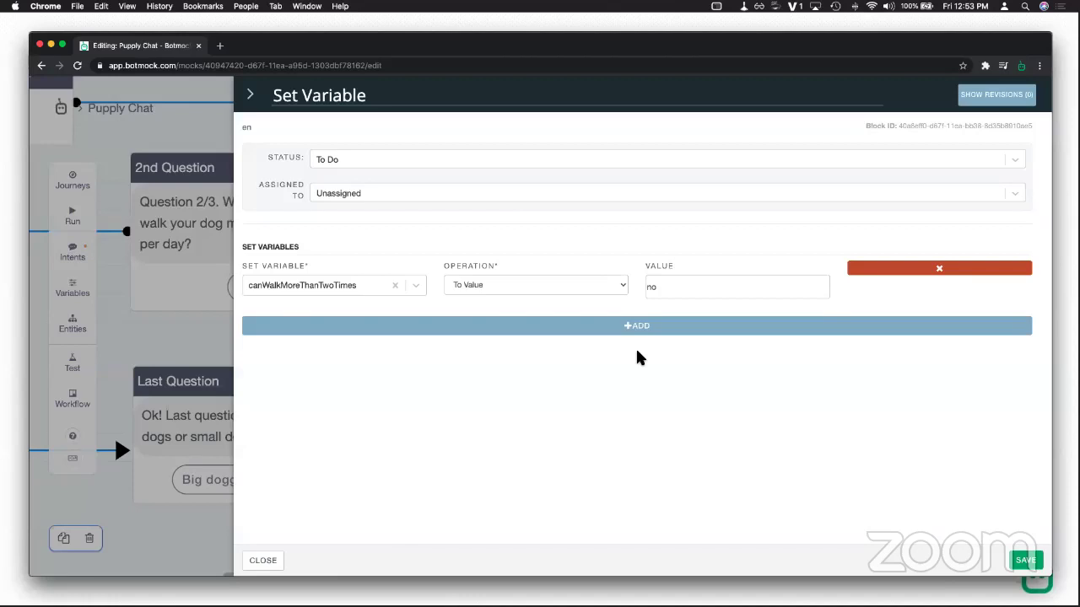
pyautogui.click(645, 335)
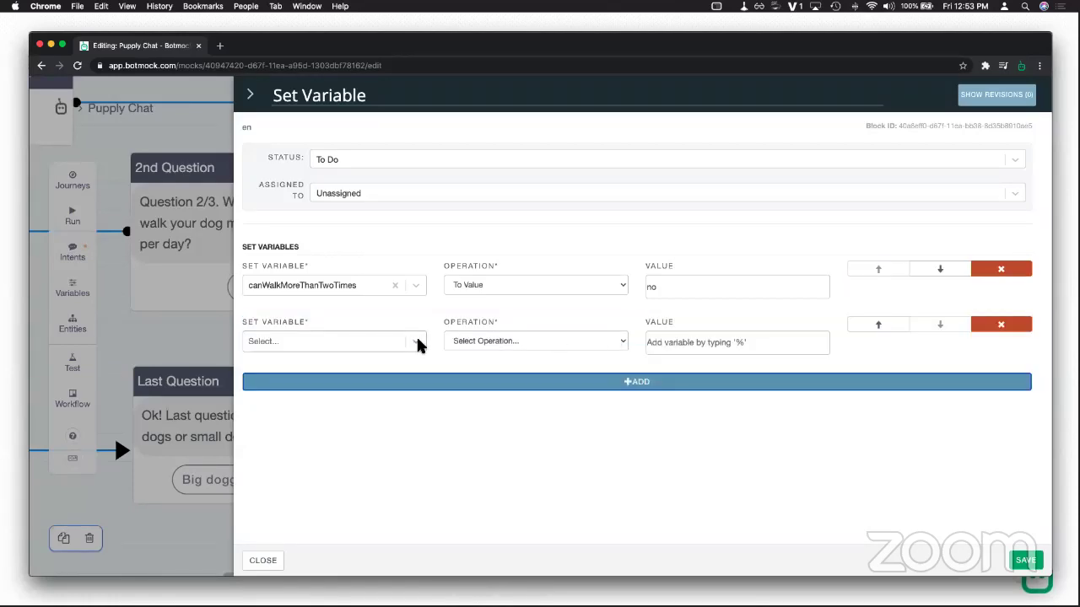
pyautogui.click(419, 344)
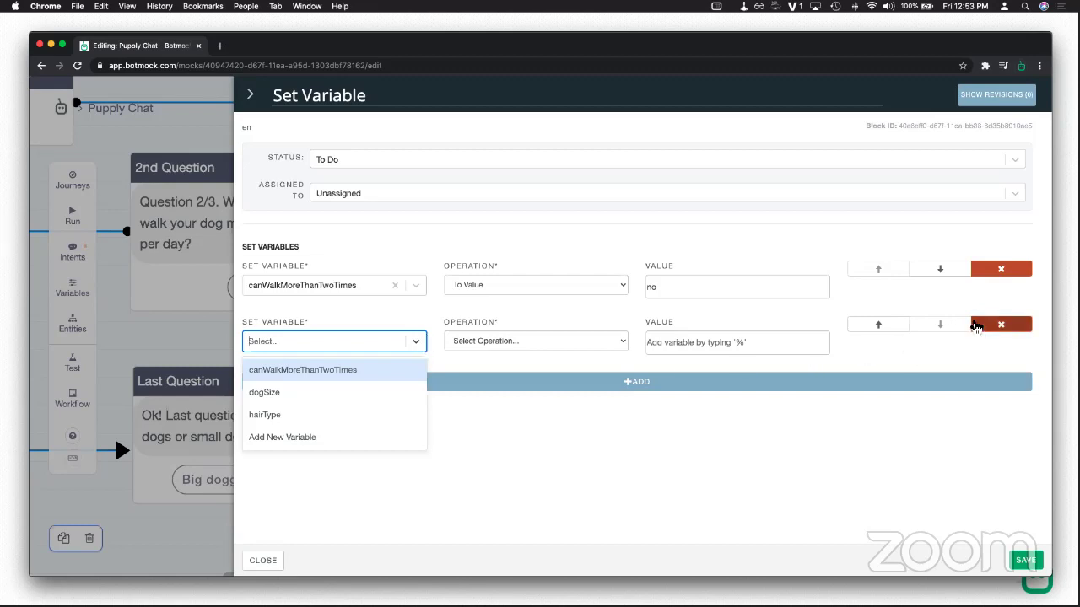
pyautogui.click(986, 324)
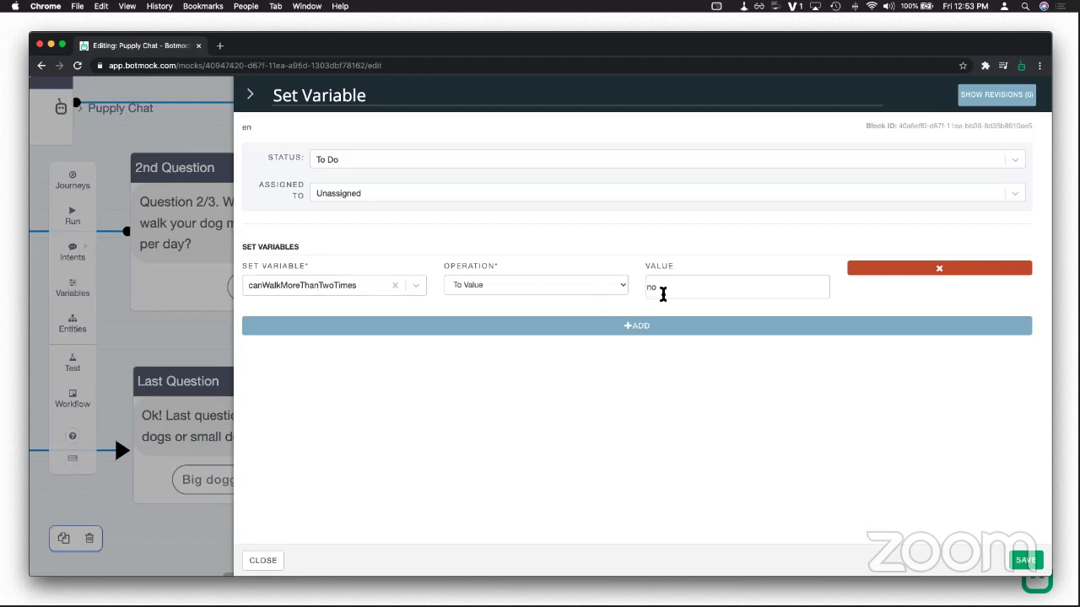
pyautogui.doubleClick(671, 290)
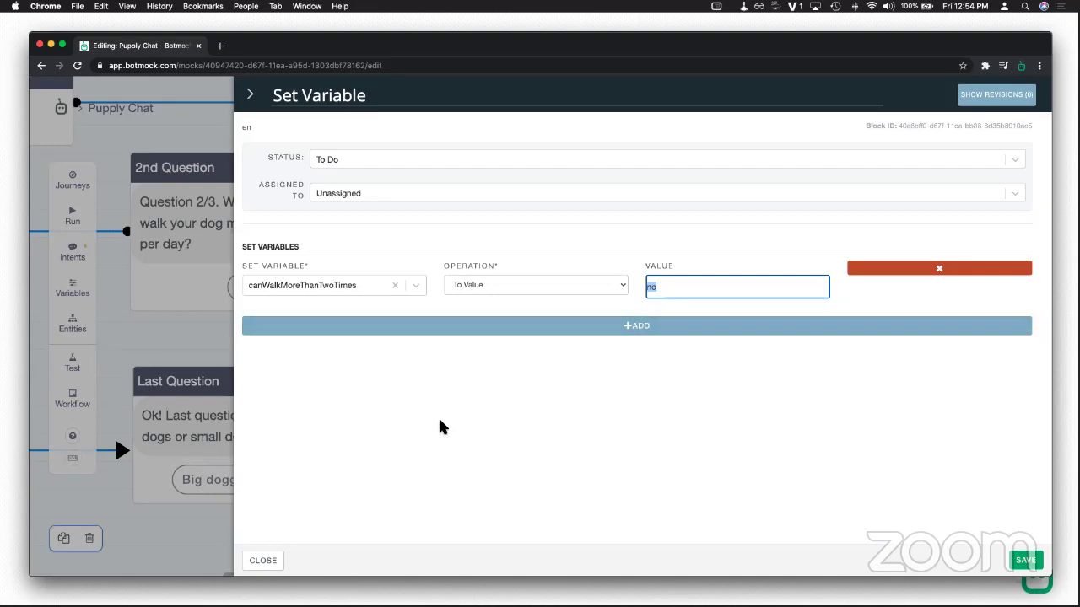
pyautogui.click(268, 562)
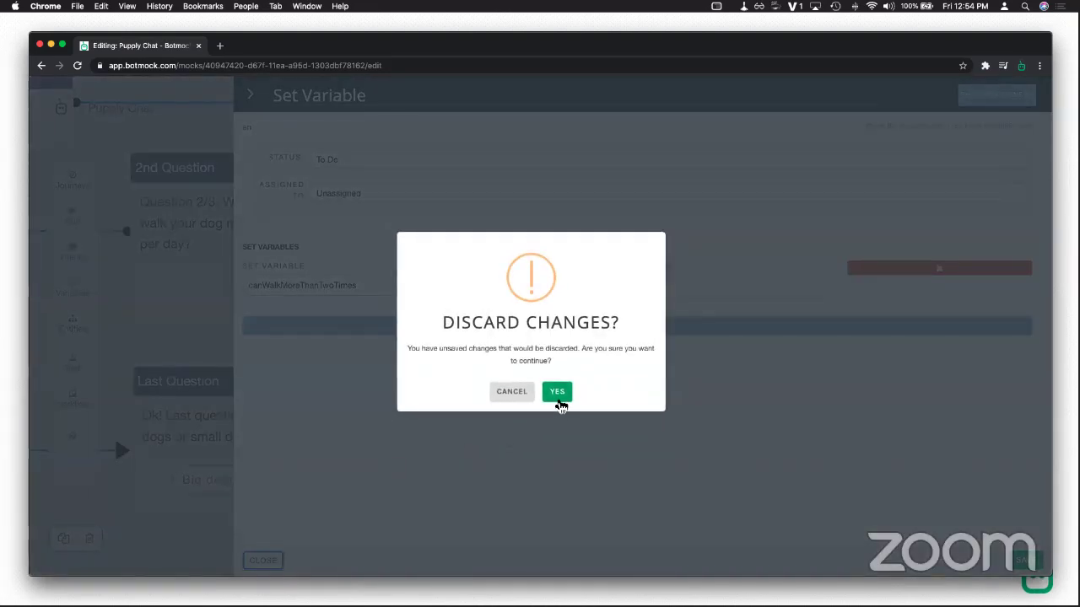
pyautogui.click(556, 395)
# Step: Scroll back to the Starting point, move its block up slightly and start a test run
pyautogui.scroll(-5, 554, 405)
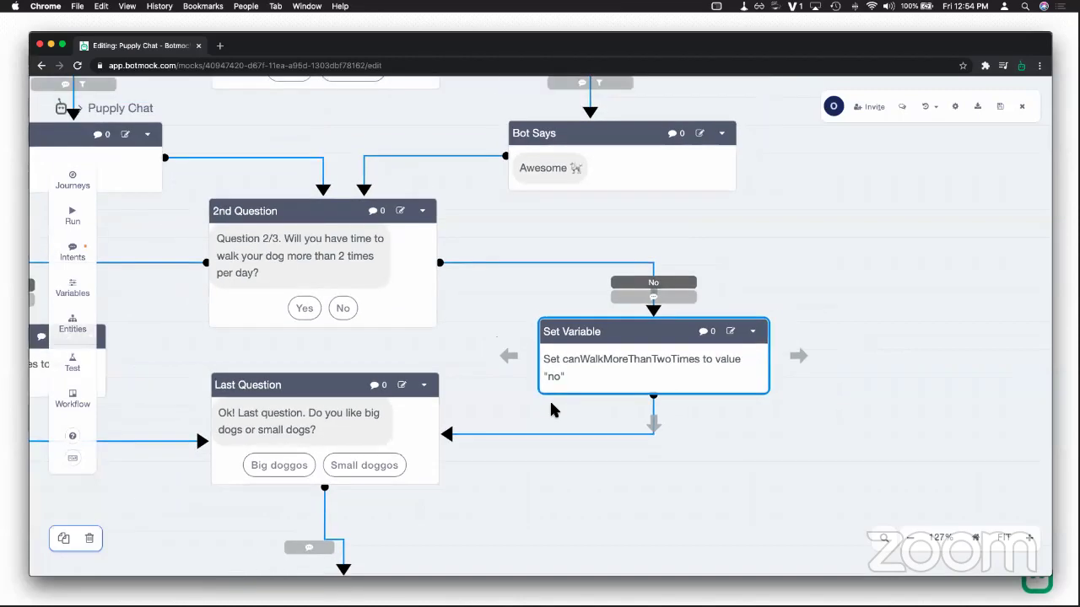
pyautogui.scroll(2, 650, 289)
pyautogui.scroll(5, 641, 466)
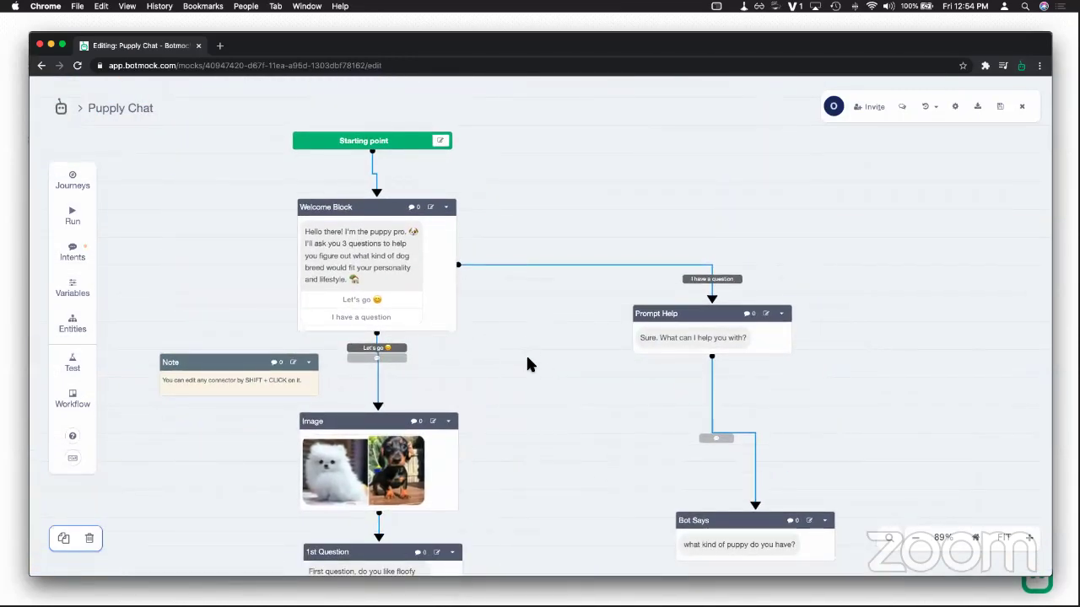
pyautogui.moveTo(528, 346); pyautogui.dragTo(532, 373)
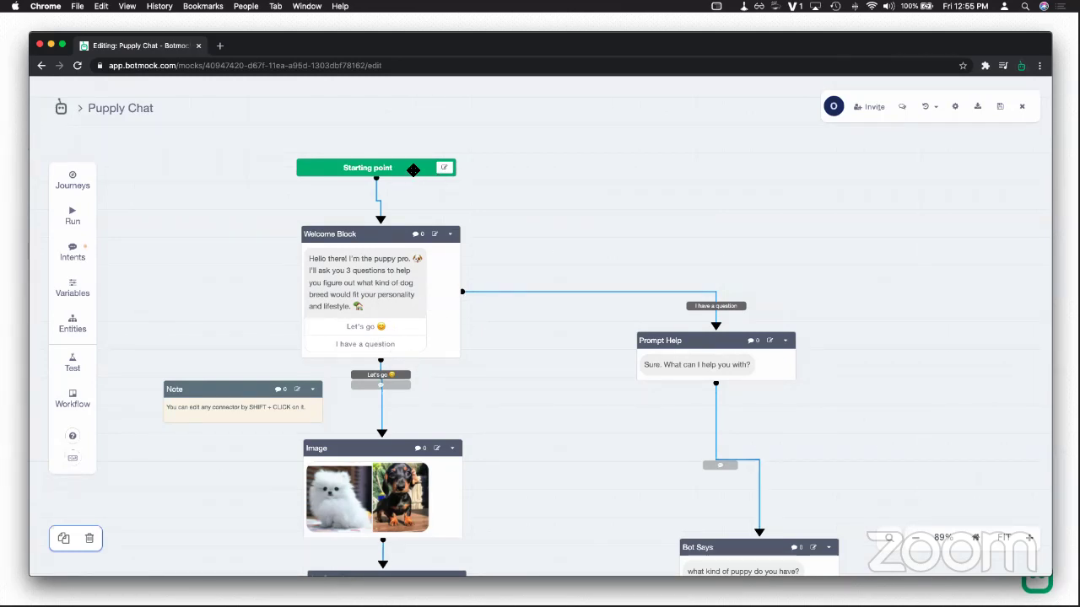
pyautogui.moveTo(414, 169); pyautogui.dragTo(414, 144)
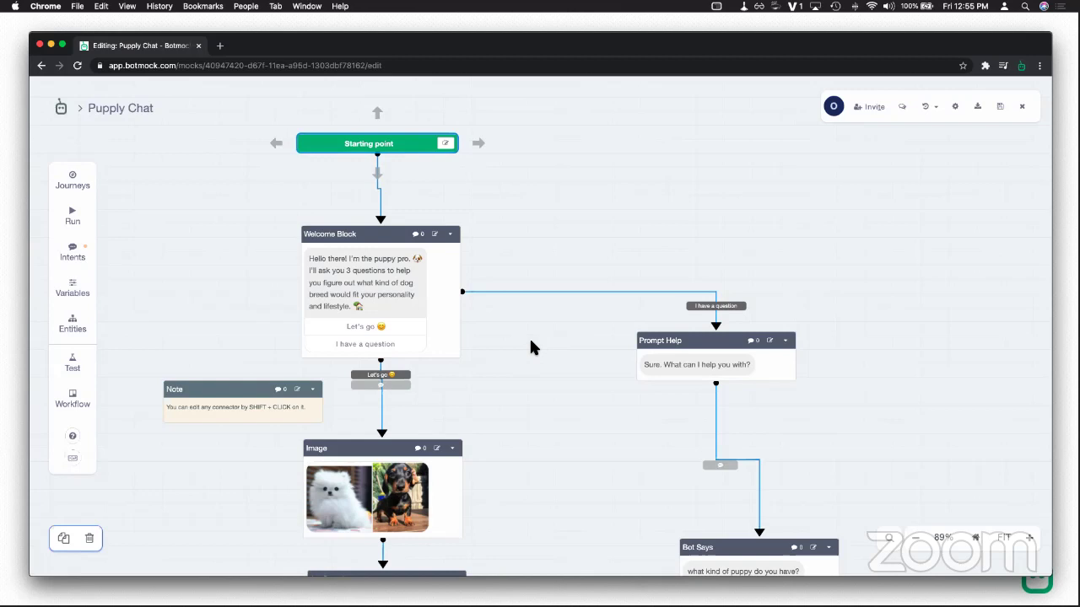
pyautogui.click(76, 215)
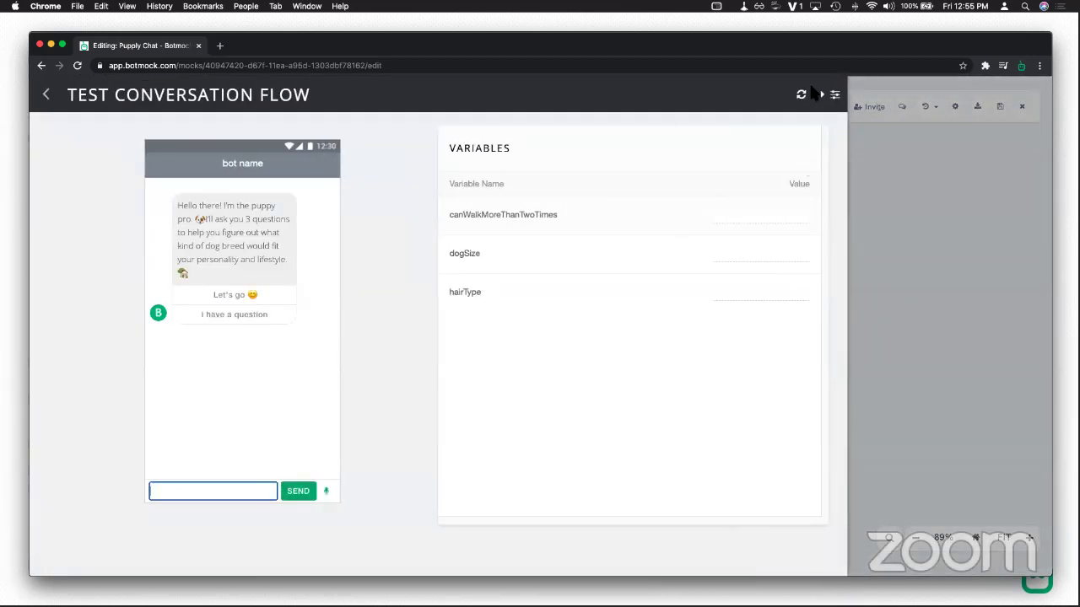
pyautogui.click(831, 100)
pyautogui.click(453, 294)
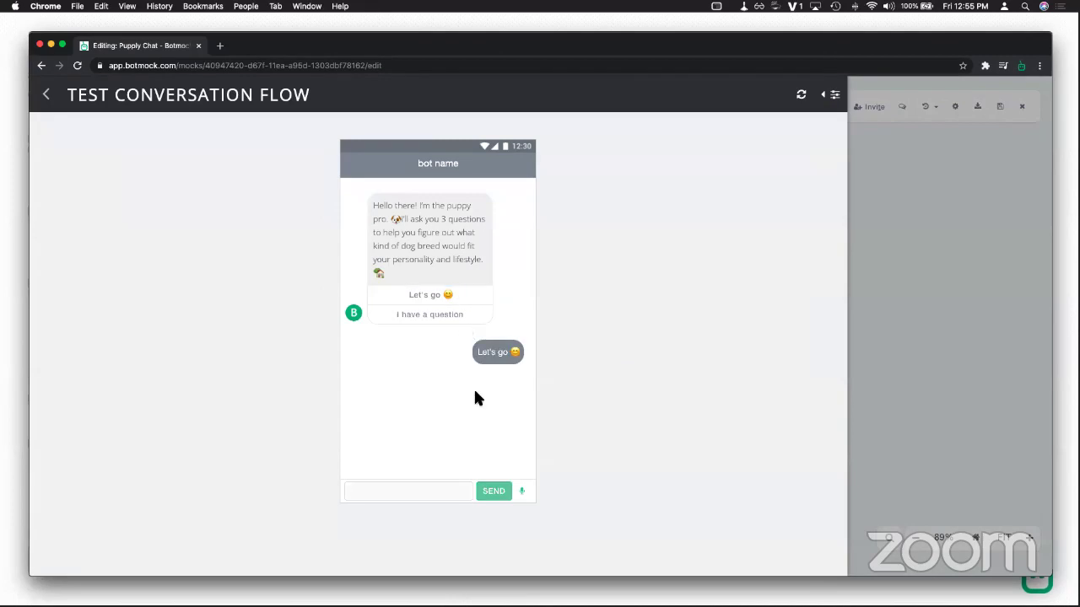
pyautogui.click(464, 458)
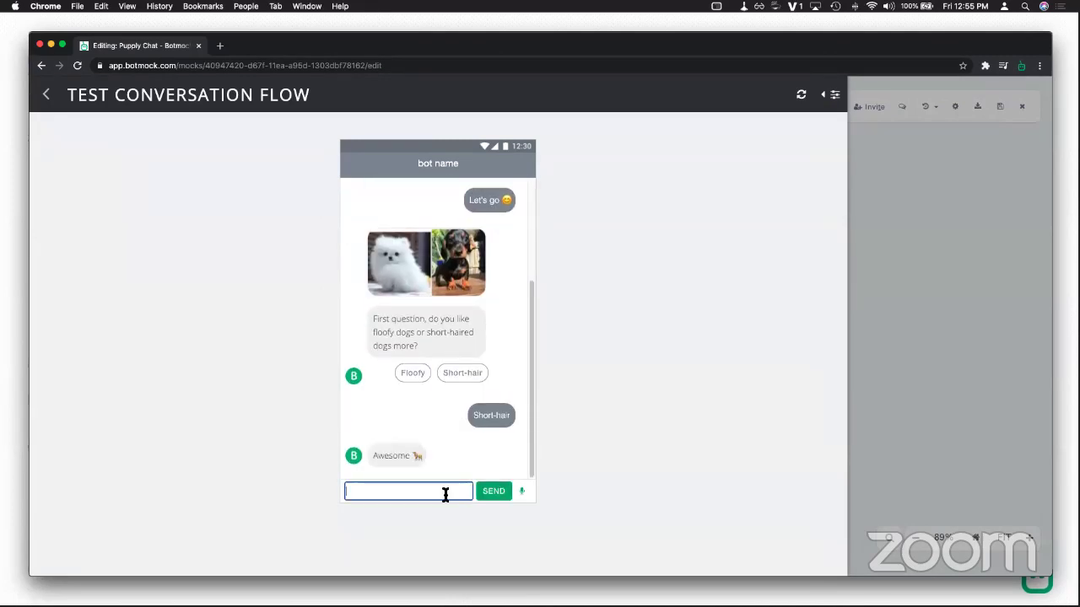
pyautogui.write('i have a question')
pyautogui.press('Return')
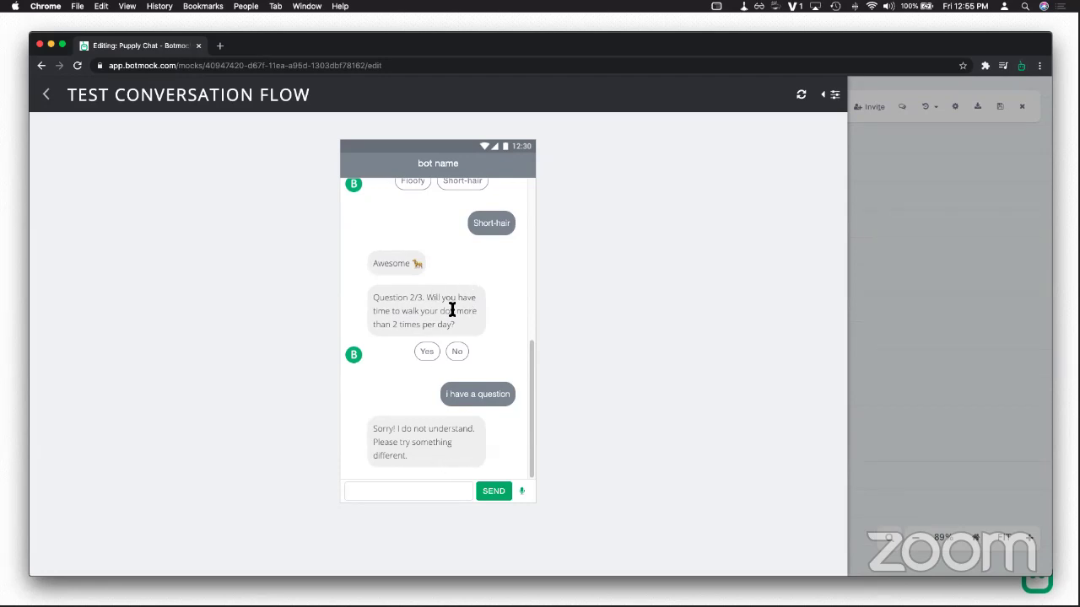
pyautogui.click(46, 95)
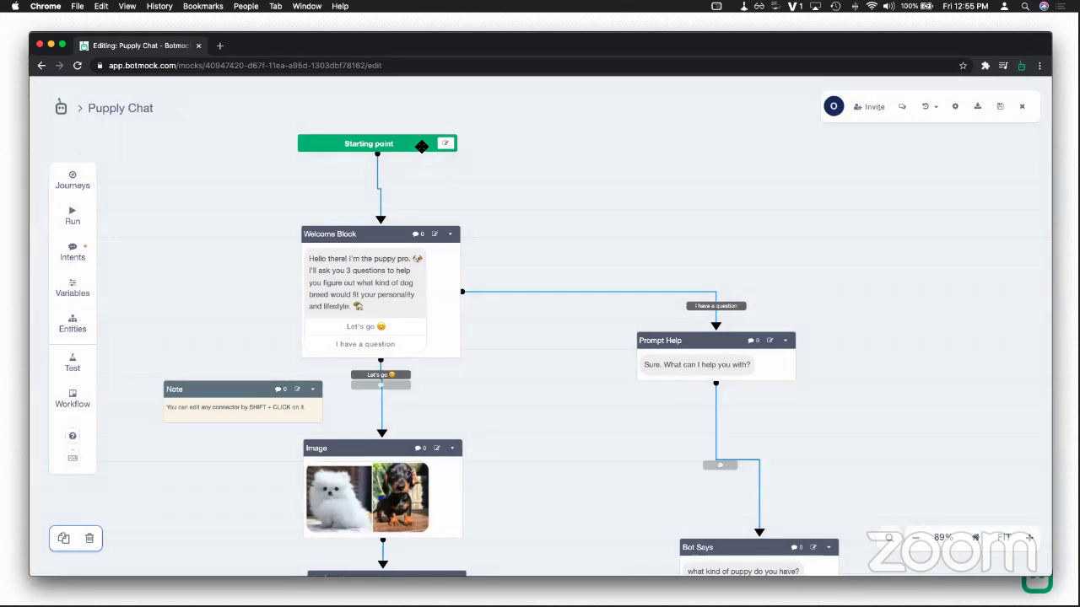
# Step: Bring the top of the flow into view and move the Prompt Help block up slightly
pyautogui.moveTo(411, 168); pyautogui.dragTo(402, 247)
pyautogui.scroll(2, 403, 258)
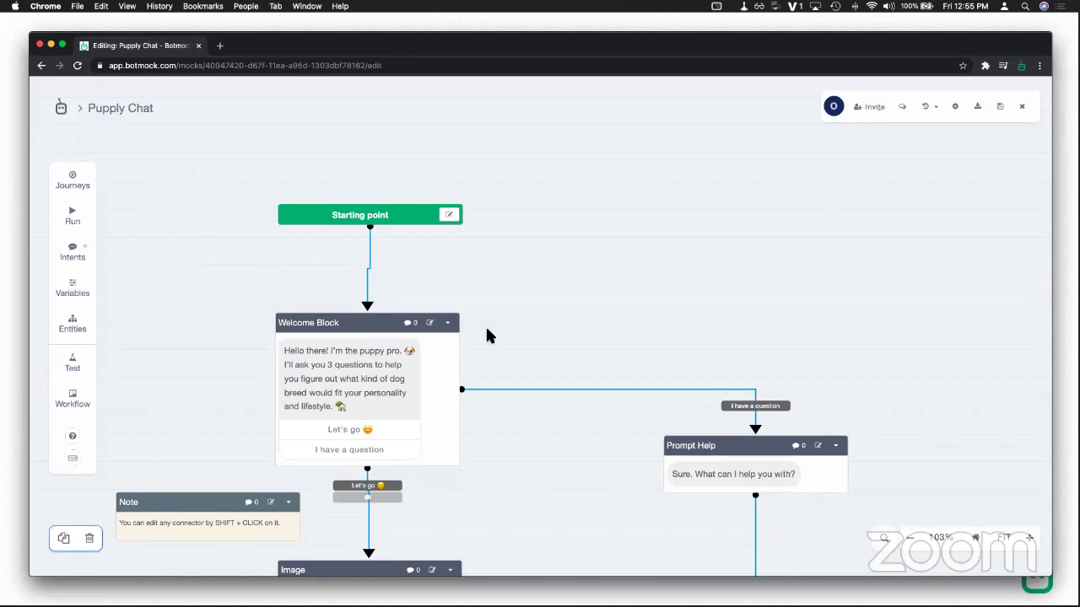
pyautogui.click(416, 213)
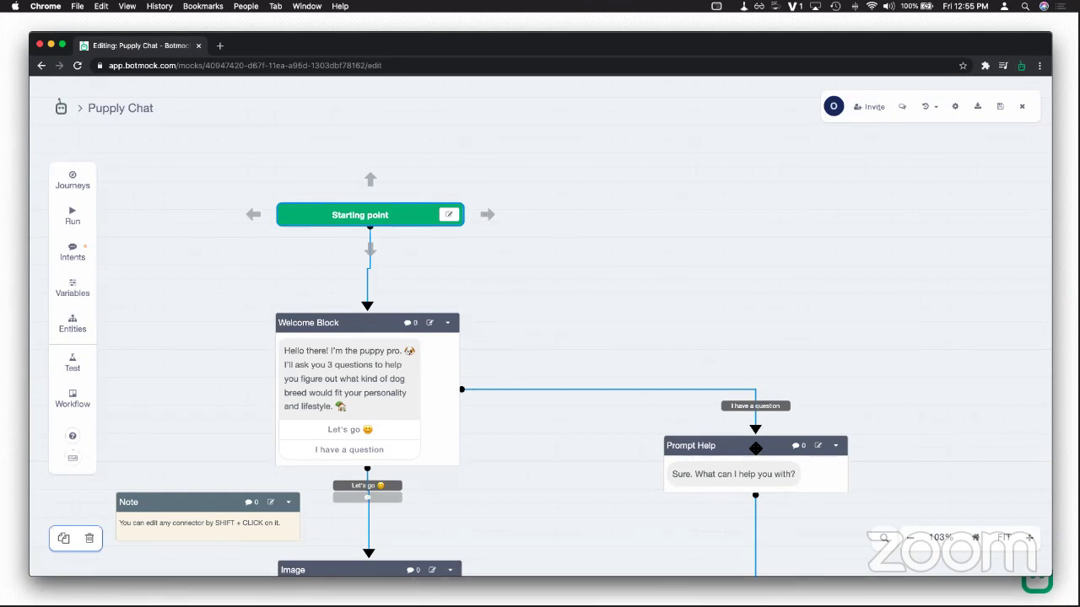
pyautogui.moveTo(754, 448); pyautogui.dragTo(751, 418)
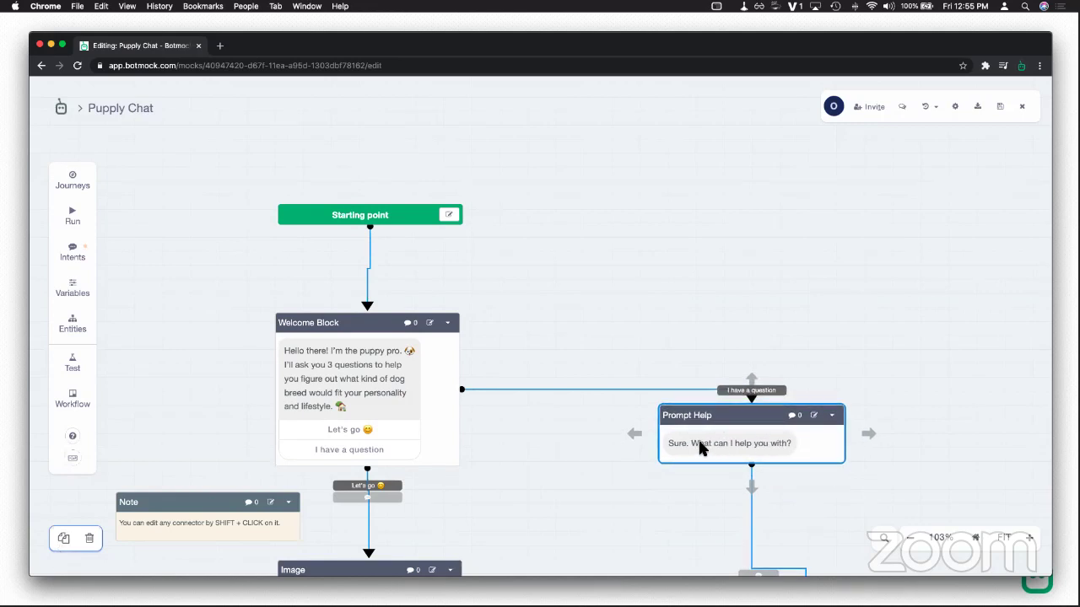
pyautogui.click(462, 390)
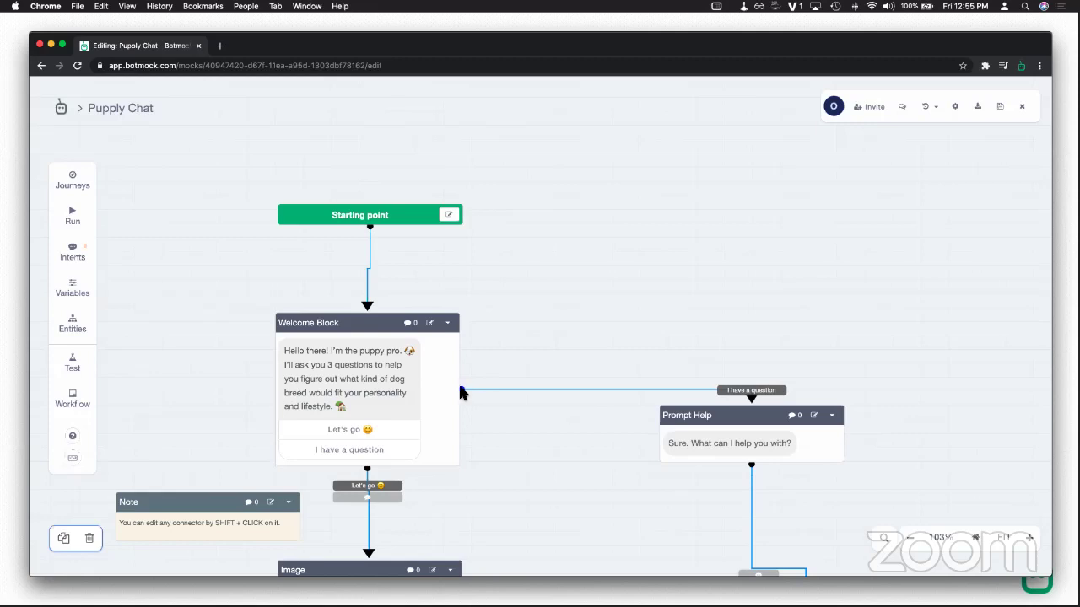
# Step: Reattach the 'I have a question' link from Welcome Block to Starting point's bottom edge and reroute it
pyautogui.click(464, 393)
pyautogui.moveTo(463, 393); pyautogui.dragTo(418, 216)
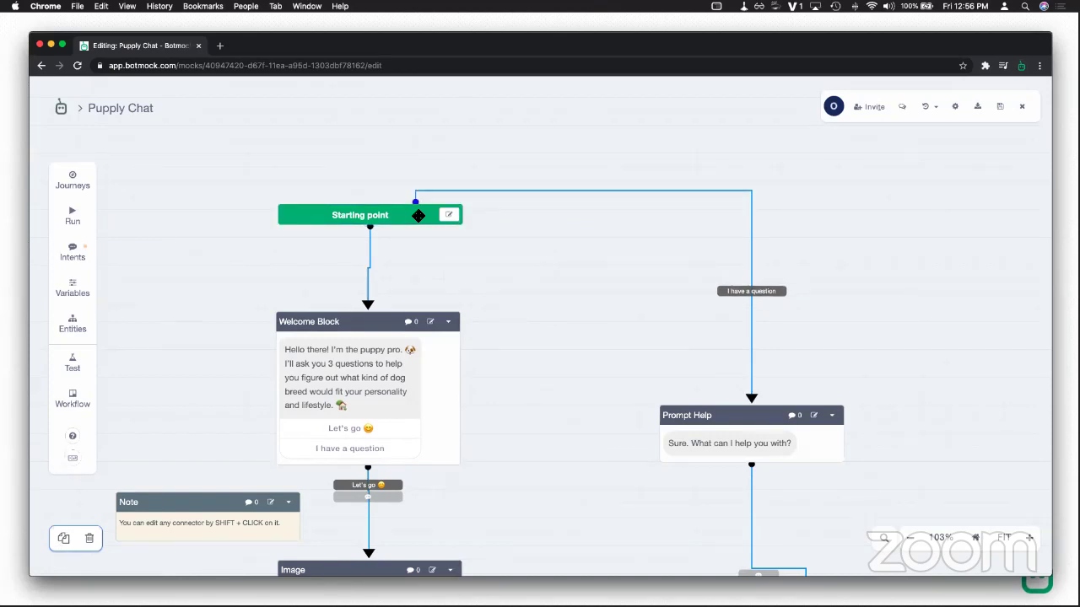
pyautogui.moveTo(593, 197); pyautogui.dragTo(616, 179)
pyautogui.moveTo(748, 258); pyautogui.dragTo(545, 255)
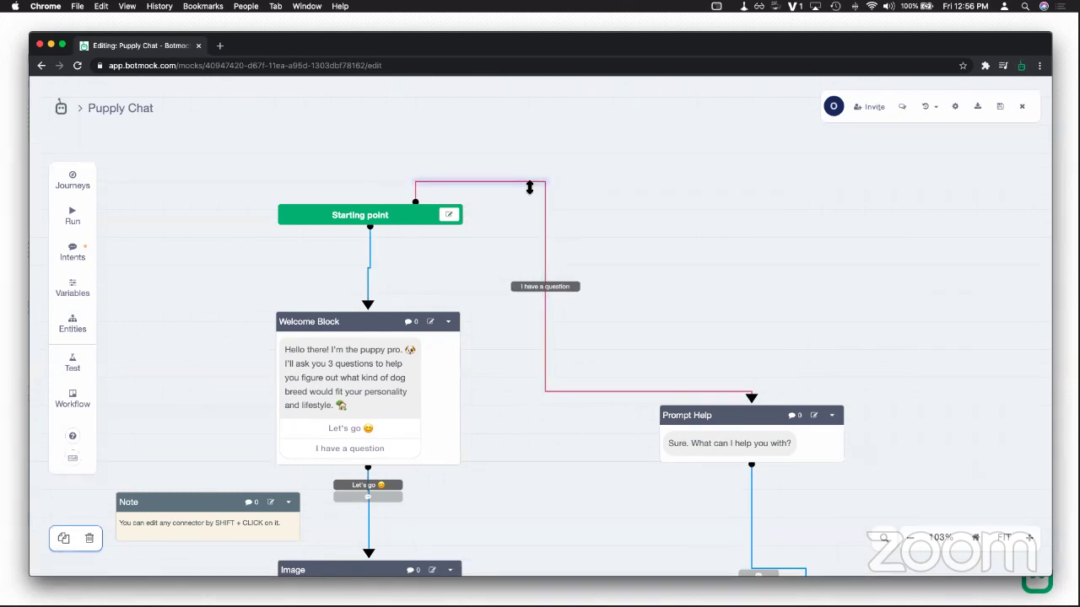
pyautogui.moveTo(532, 184); pyautogui.dragTo(508, 253)
pyautogui.click(416, 203)
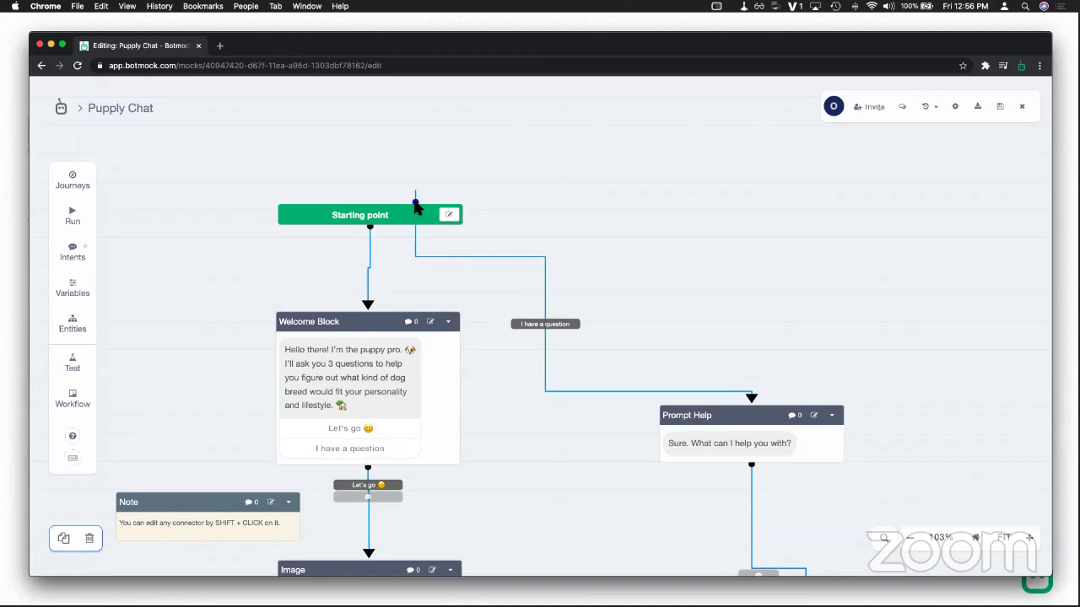
pyautogui.moveTo(424, 208); pyautogui.dragTo(433, 228)
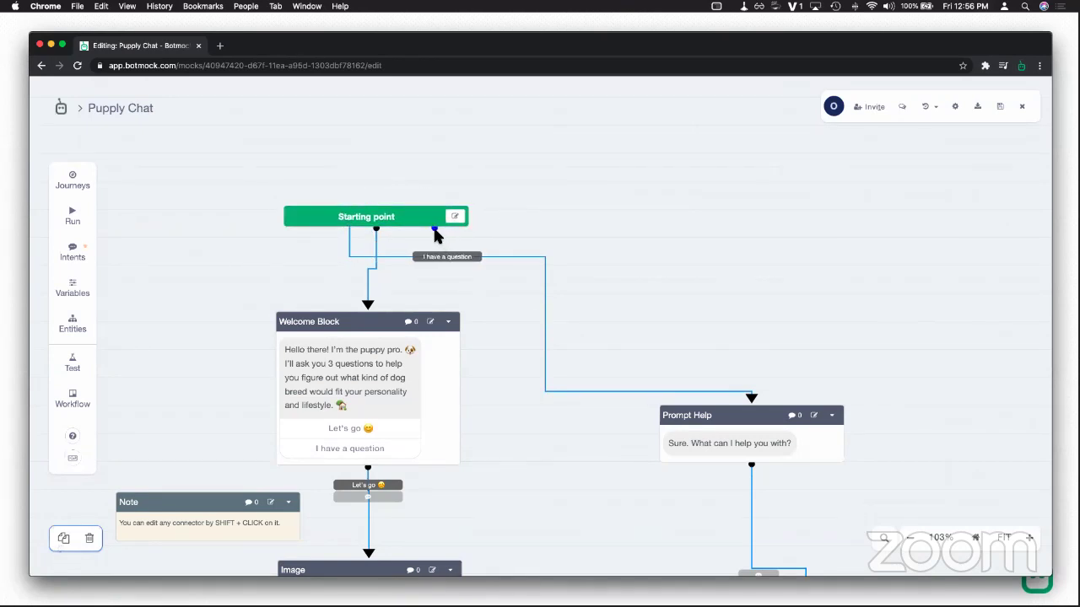
pyautogui.click(351, 237)
pyautogui.moveTo(353, 238); pyautogui.dragTo(552, 347)
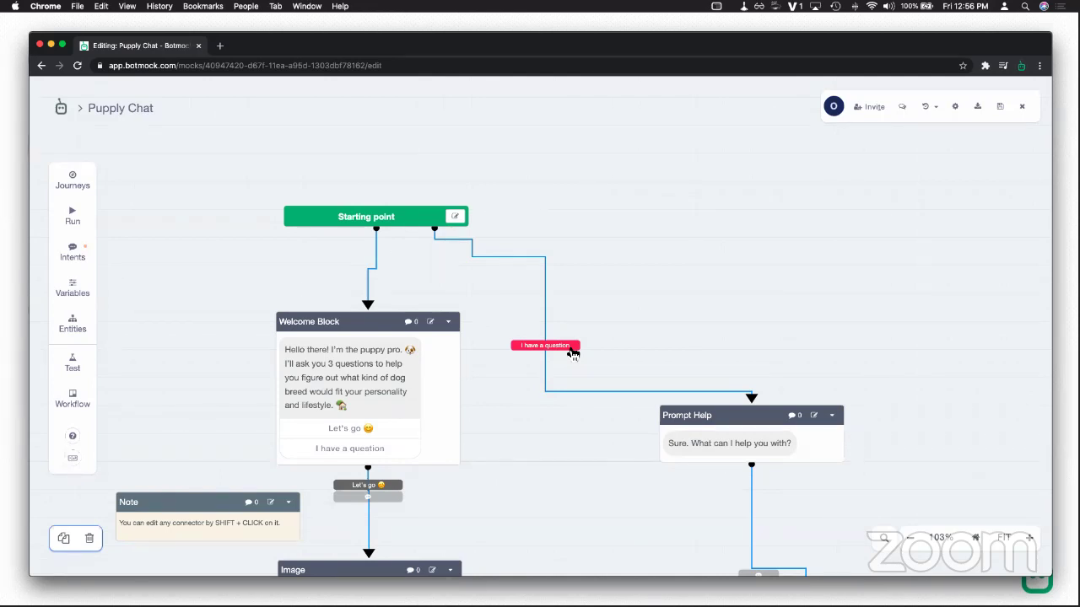
# Step: Create a new intent 'HelpIntent' for the link with the phrase 'i have a question'
pyautogui.keyDown('shift'); pyautogui.click(570, 351); pyautogui.keyUp('shift')
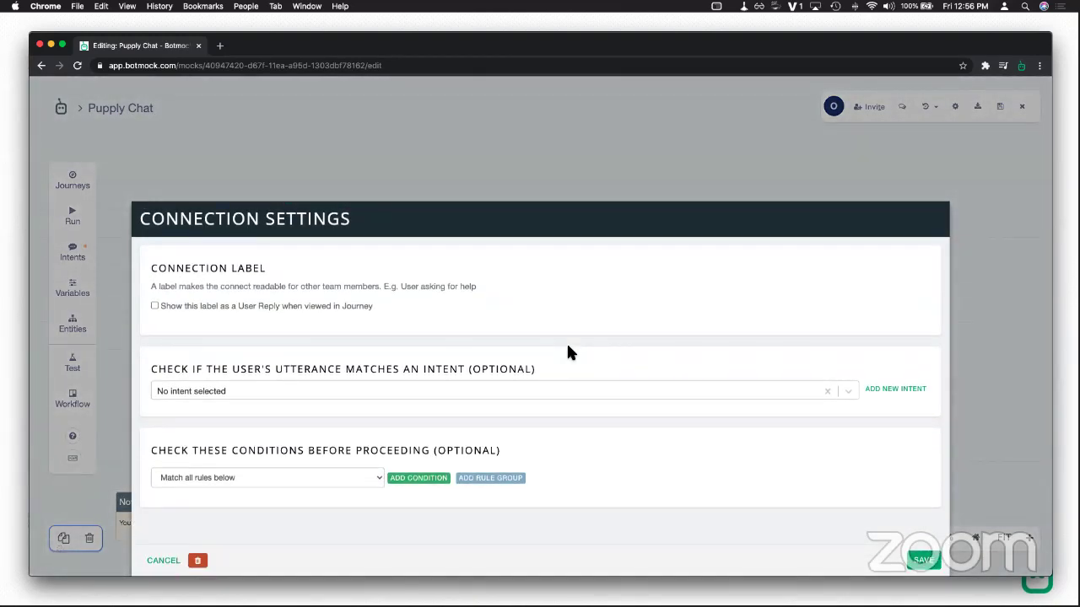
pyautogui.click(877, 389)
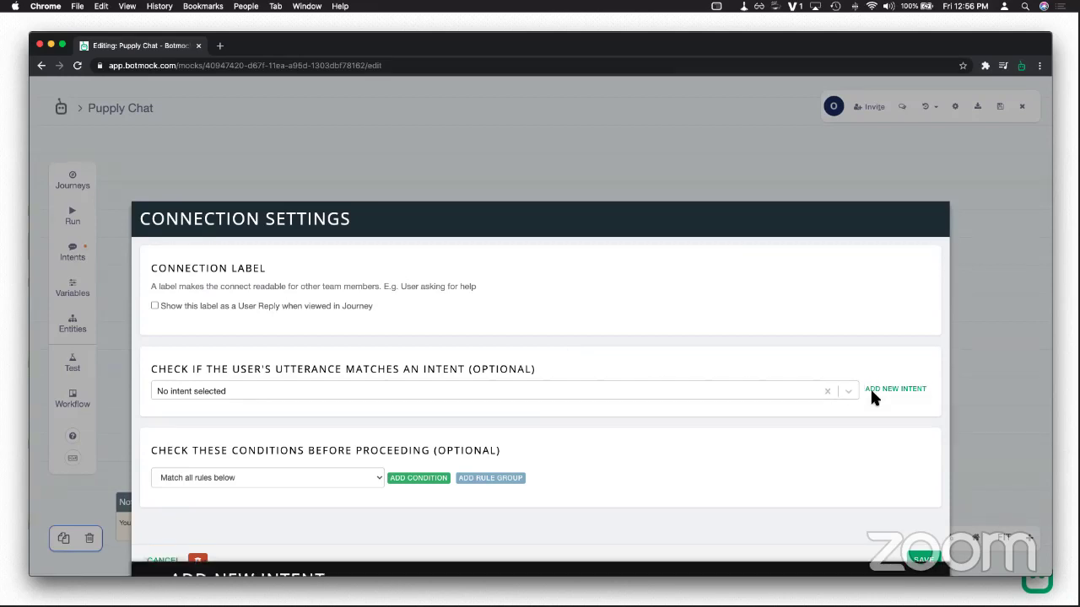
pyautogui.click(397, 332)
pyautogui.write('He')
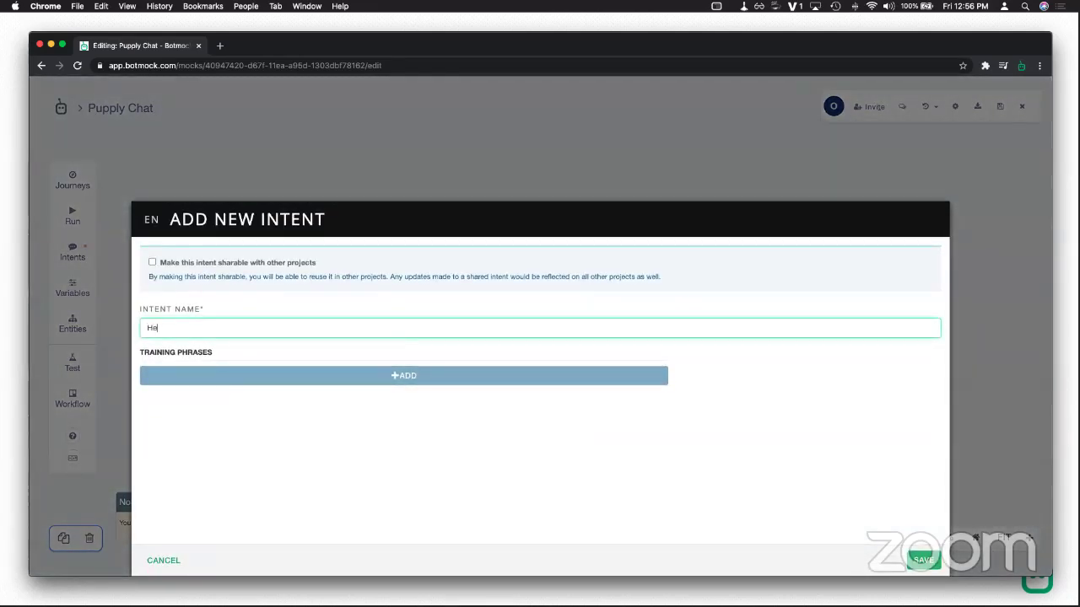
pyautogui.write('lpIntent')
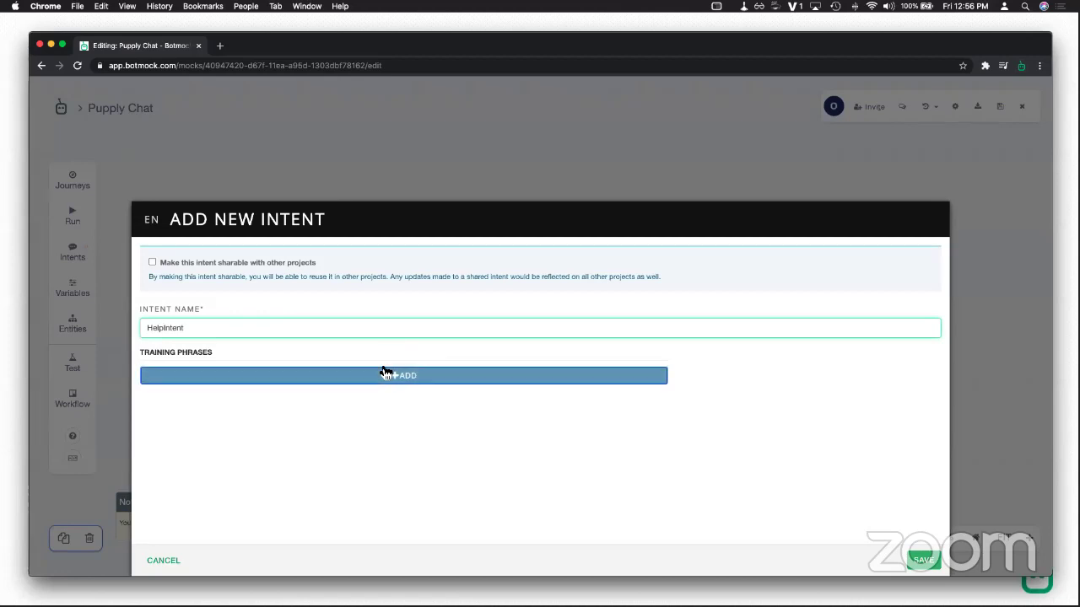
pyautogui.click(379, 375)
pyautogui.write('i have a question')
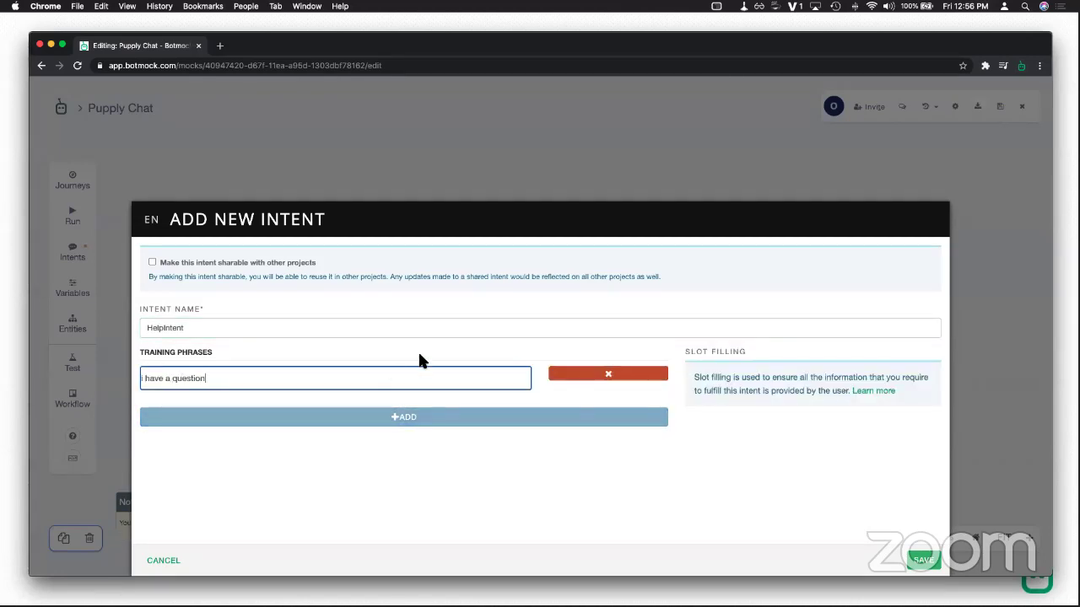
# Step: Add phrases 'help' and 'i am lost', save, and let the connection trigger from anywhere
pyautogui.click(400, 416)
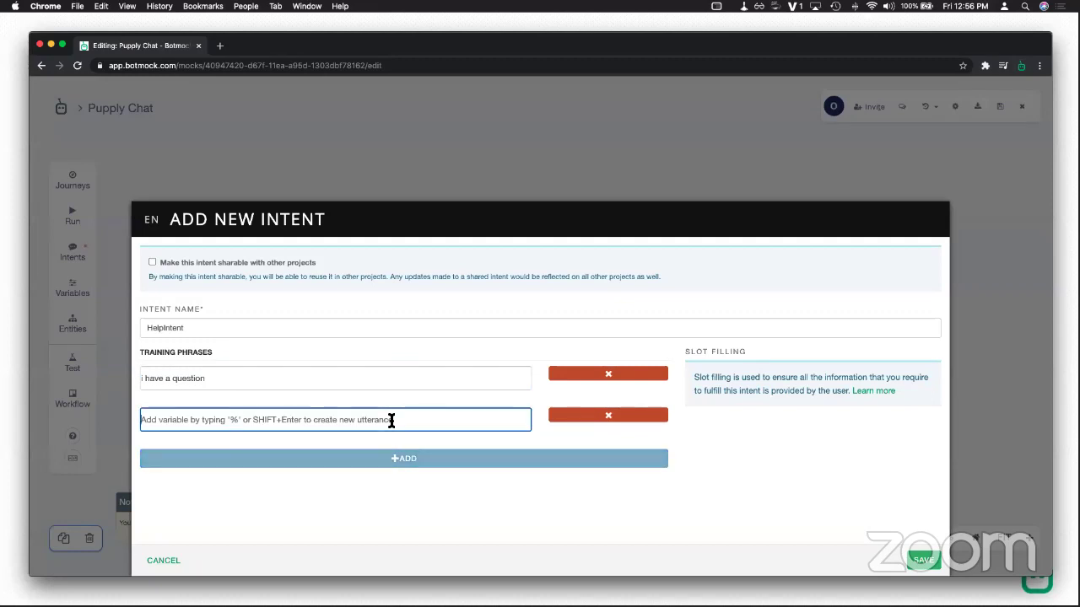
pyautogui.write('help')
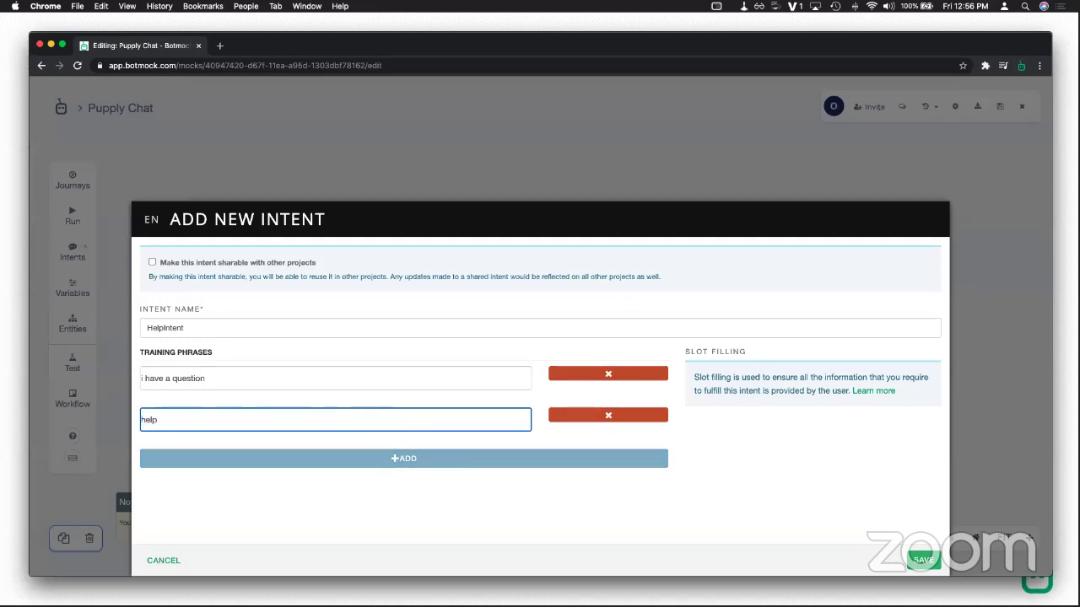
pyautogui.click(415, 461)
pyautogui.write('i am lost')
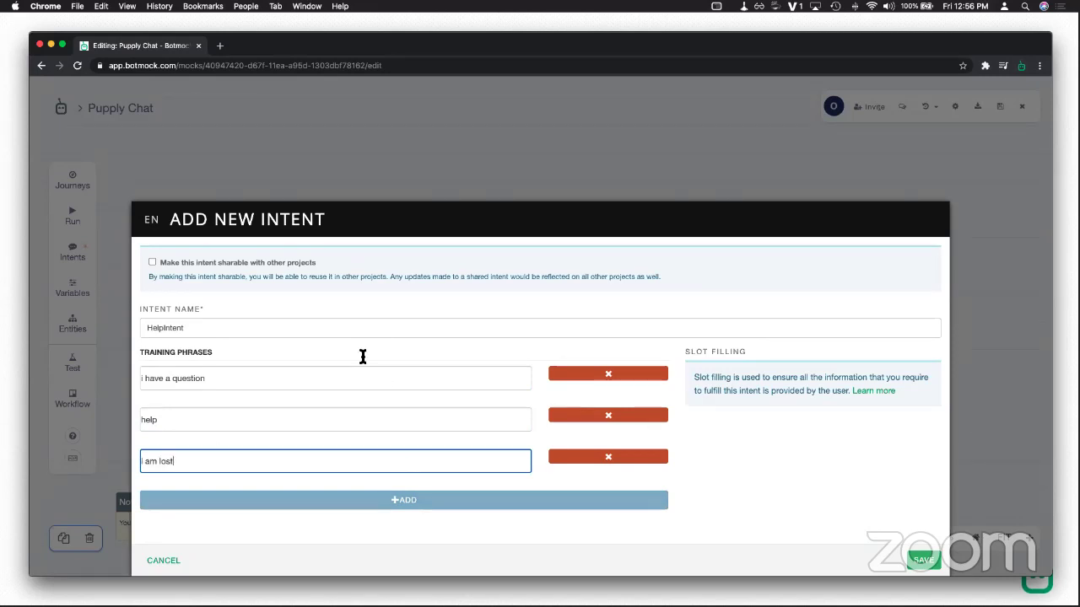
pyautogui.click(945, 565)
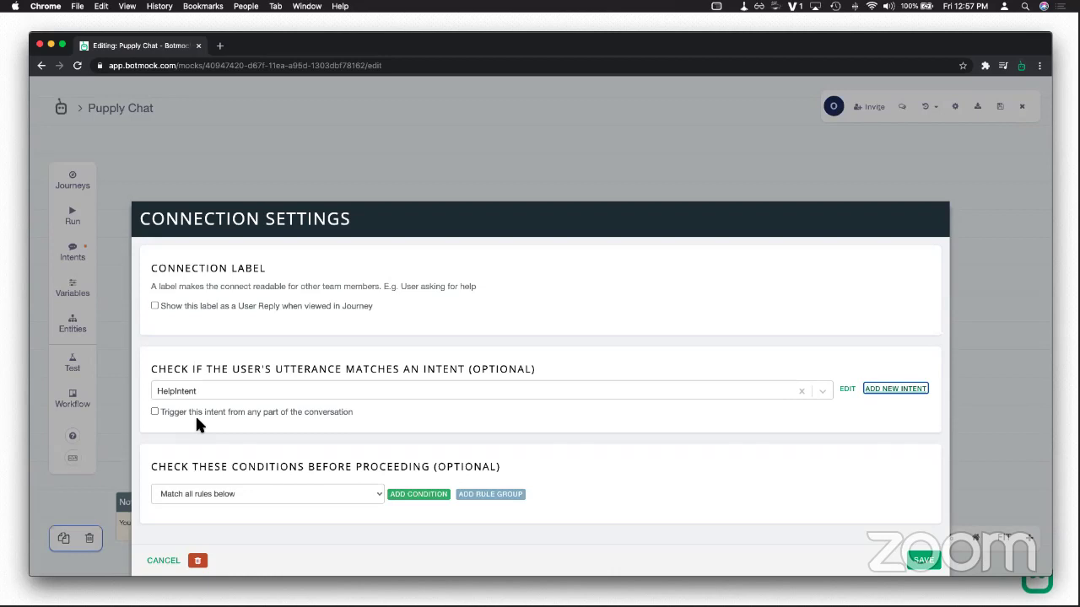
pyautogui.click(189, 412)
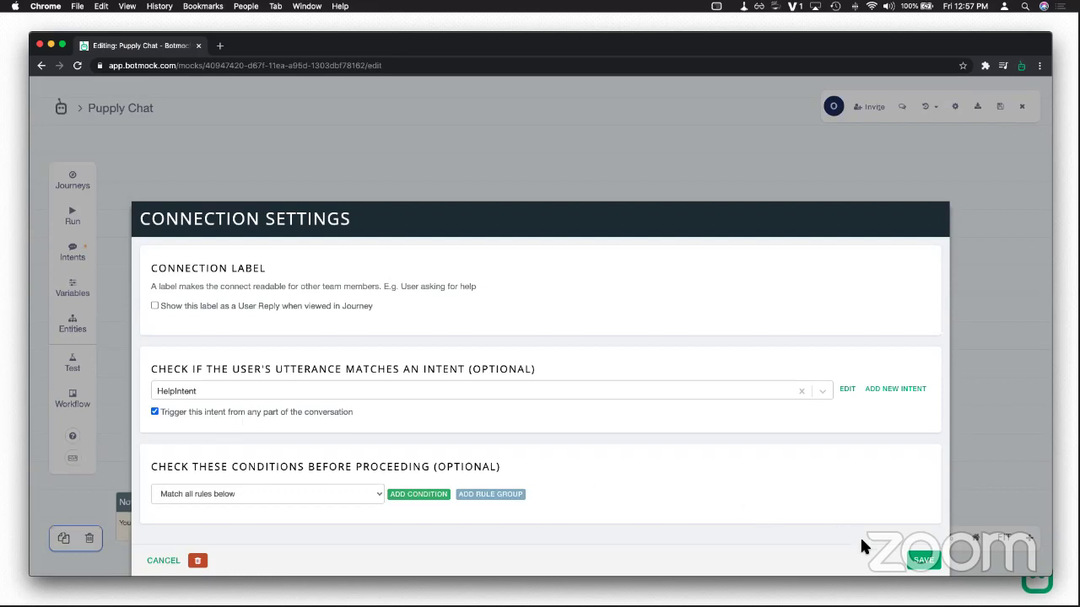
pyautogui.click(920, 561)
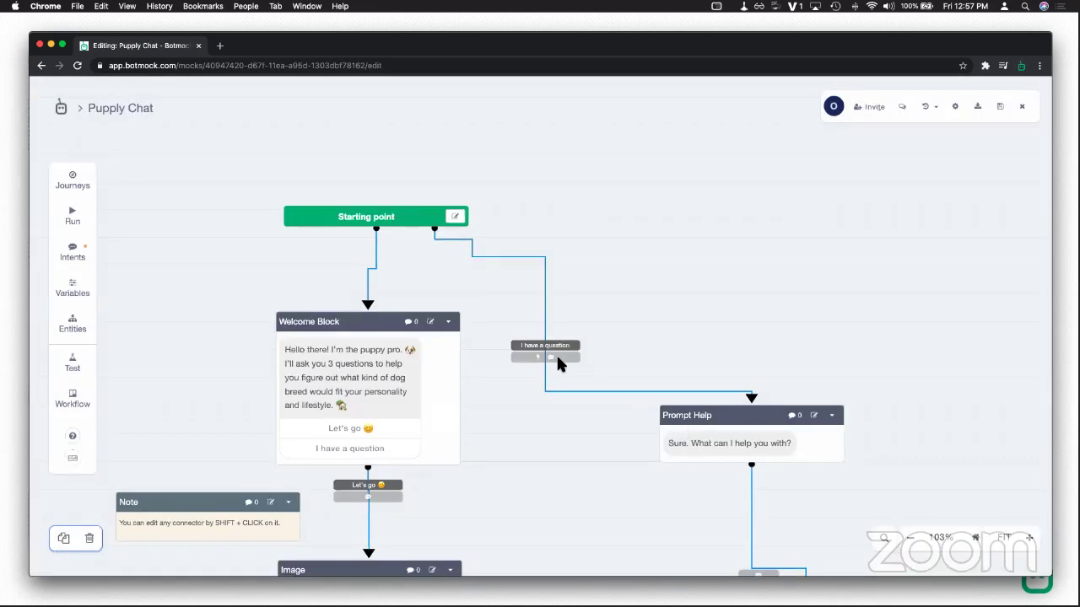
# Step: Run a test chat, answer Let's go and Floofy, then send 'help' at the next question
pyautogui.moveTo(403, 222); pyautogui.dragTo(395, 217)
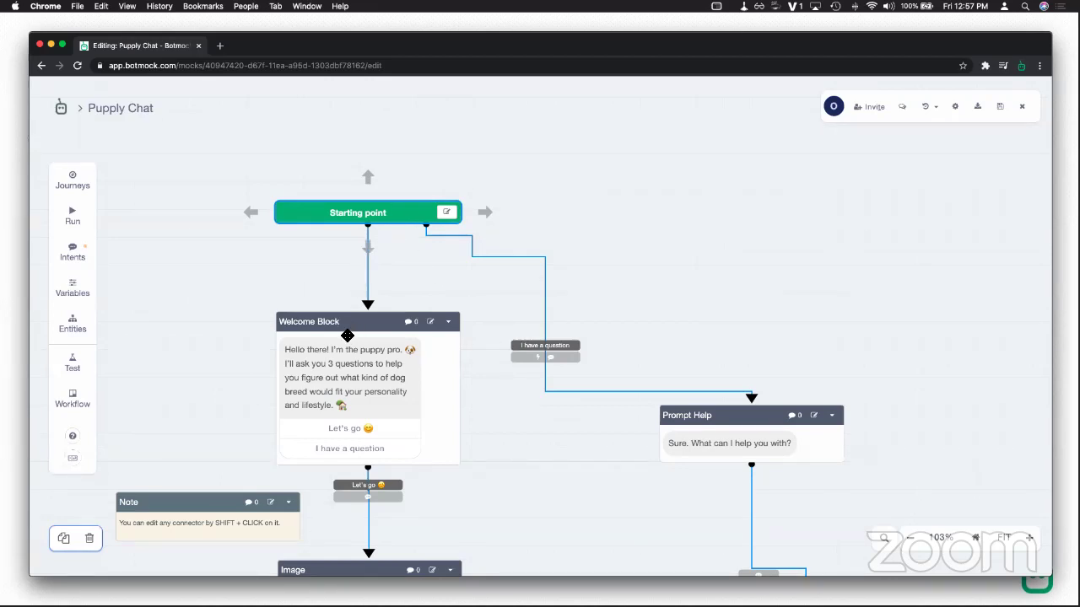
pyautogui.click(72, 216)
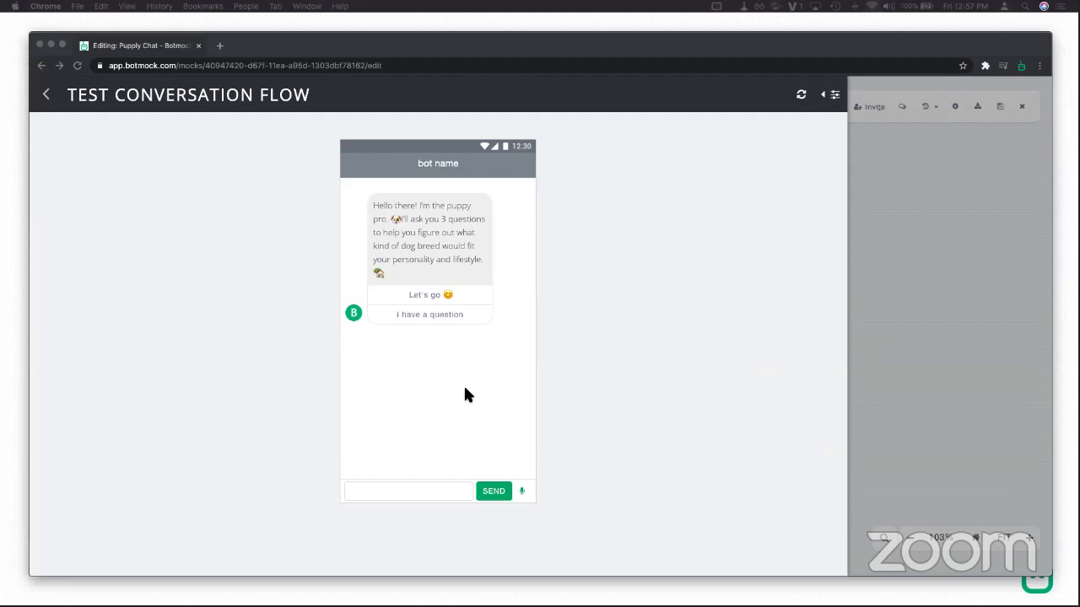
pyautogui.click(464, 387)
pyautogui.click(436, 299)
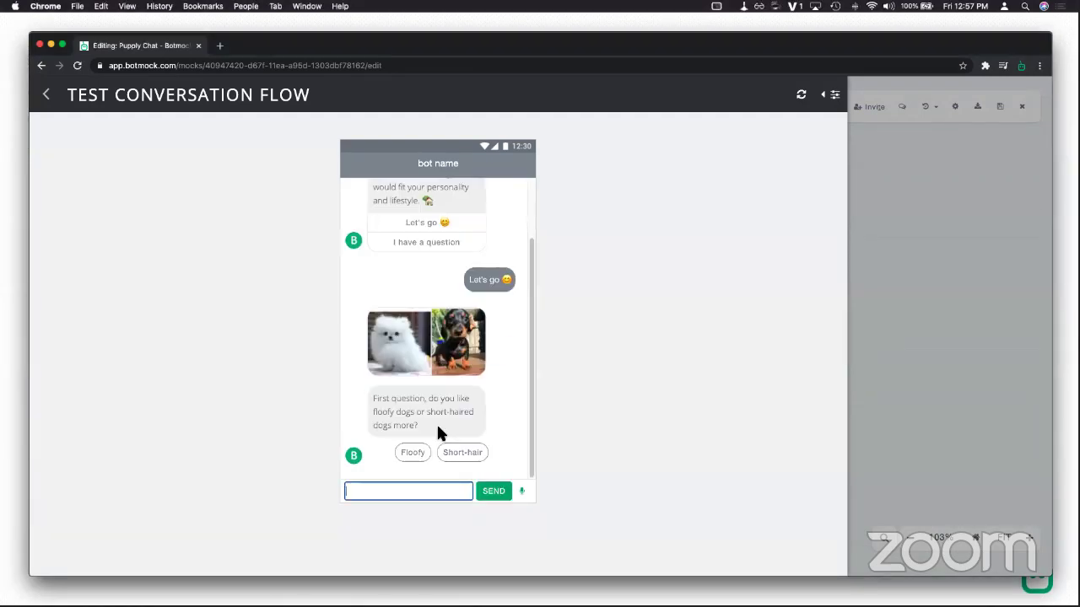
pyautogui.click(403, 455)
pyautogui.click(416, 491)
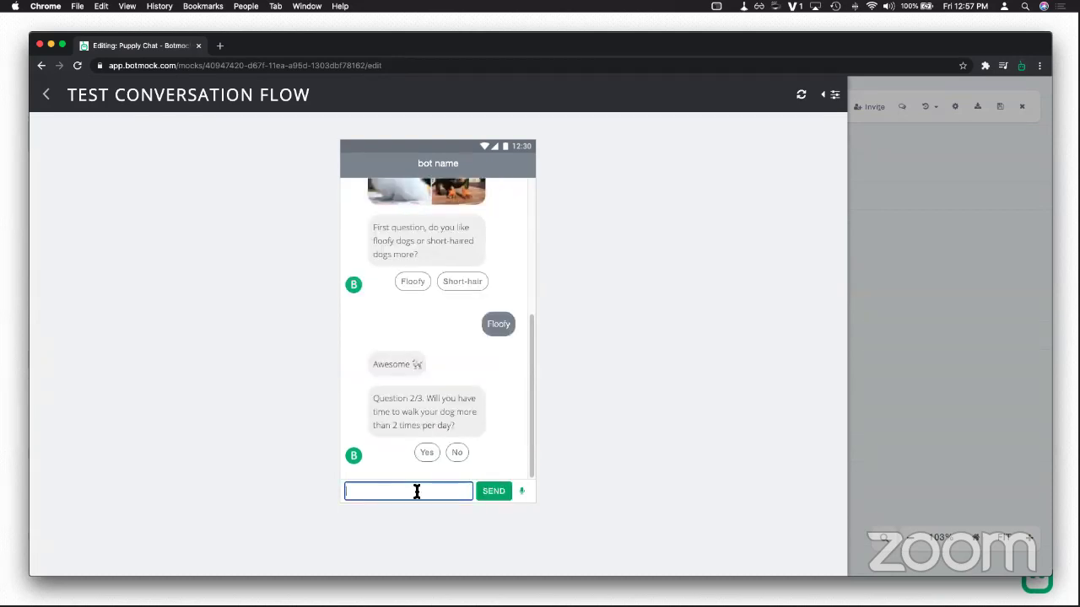
pyautogui.write('help')
pyautogui.press('Return')
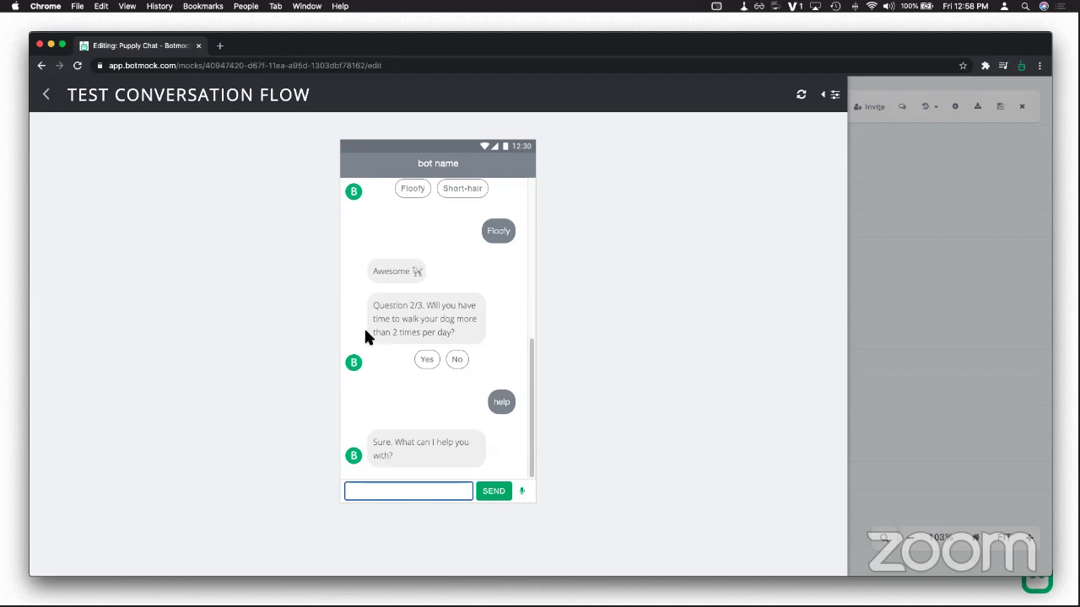
# Step: Leave the test chat and branch a new Set Variables block to the left of Starting point
pyautogui.click(48, 98)
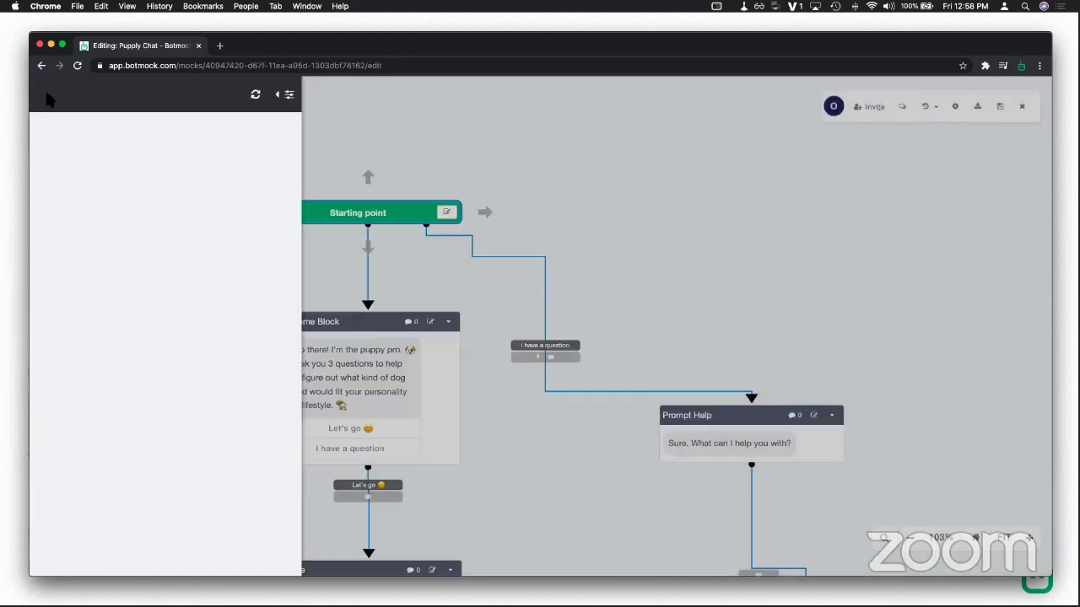
pyautogui.scroll(-3, 686, 219)
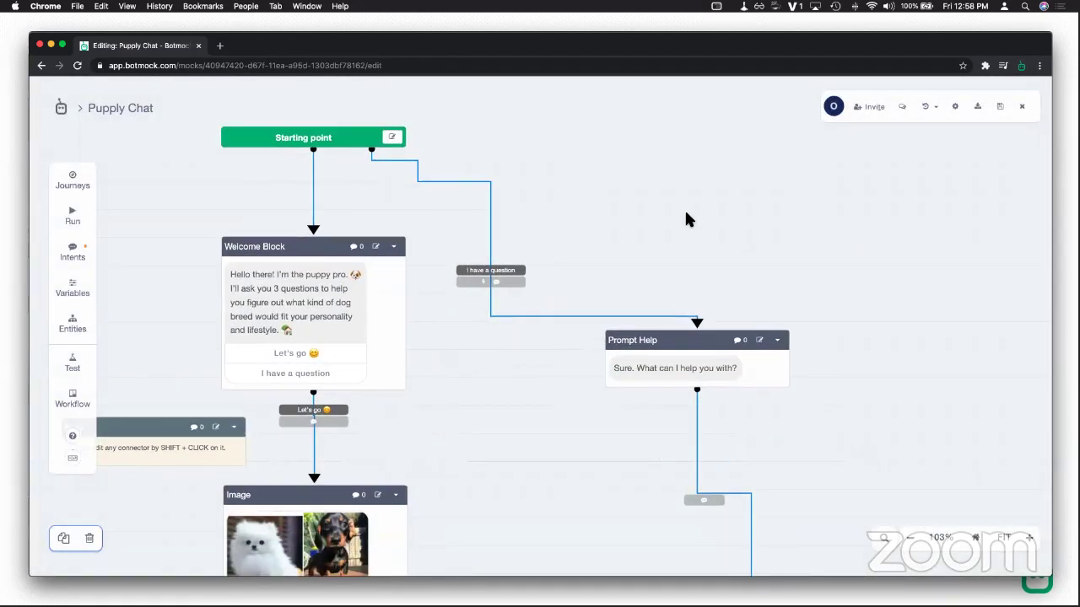
pyautogui.moveTo(686, 218); pyautogui.dragTo(853, 249)
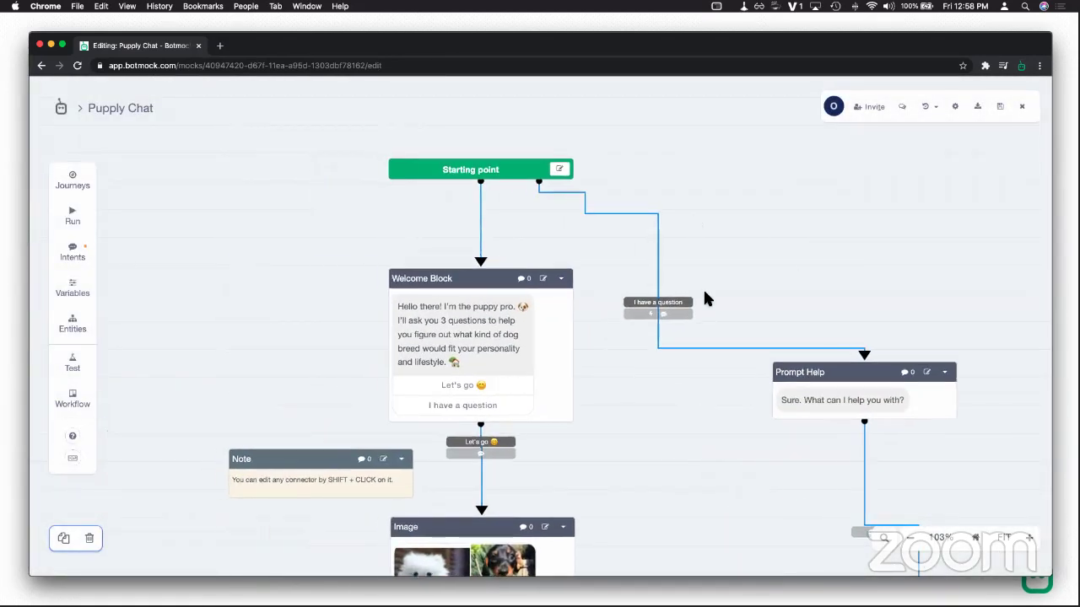
pyautogui.click(469, 177)
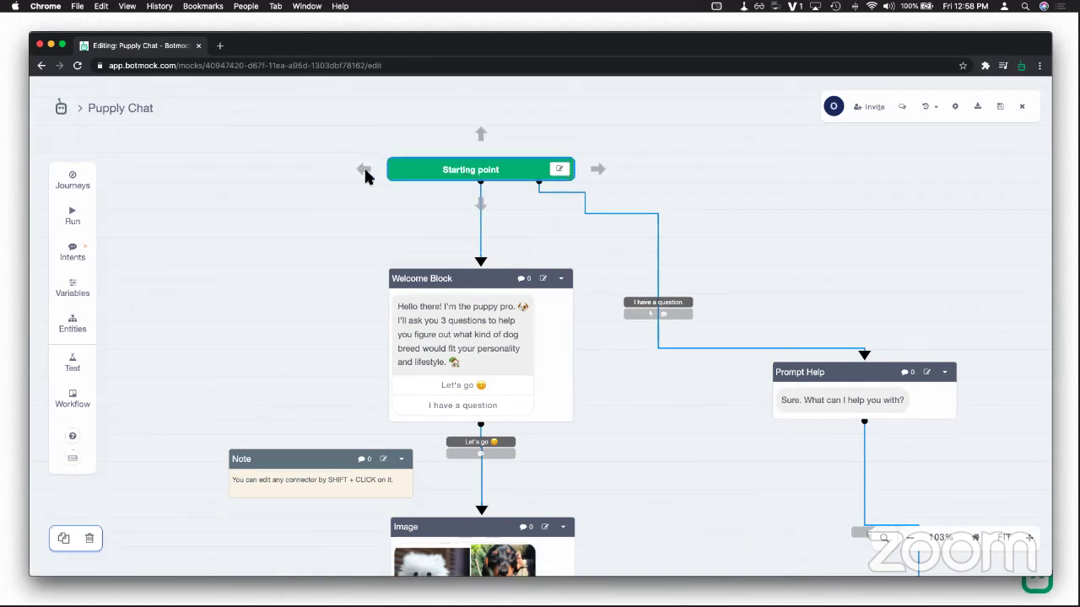
pyautogui.moveTo(314, 178); pyautogui.dragTo(203, 213)
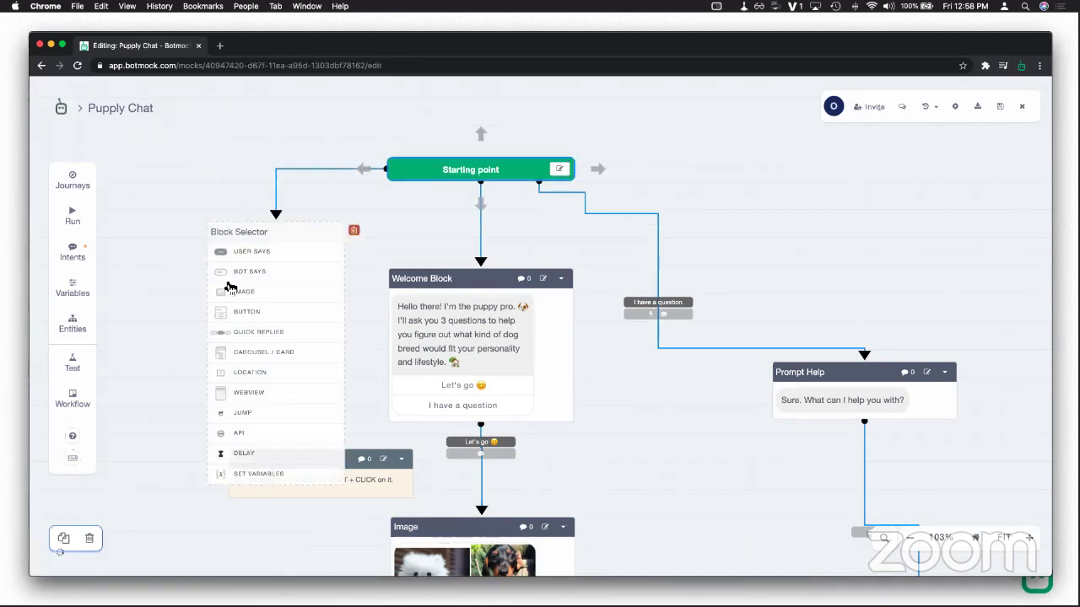
pyautogui.click(255, 477)
pyautogui.moveTo(329, 248); pyautogui.dragTo(197, 236)
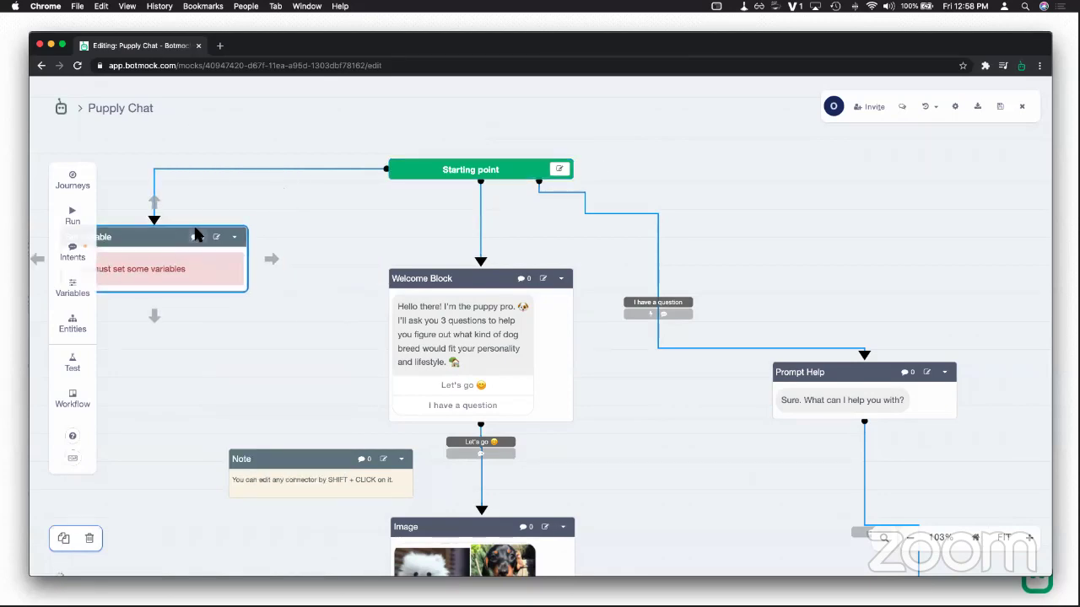
# Step: Create RestartIntent with the training phrase 'restart' for the new connection
pyautogui.keyDown('shift'); pyautogui.click(247, 169); pyautogui.keyUp('shift')
pyautogui.click(863, 413)
pyautogui.click(494, 332)
pyautogui.write('RestartIntent')
pyautogui.click(515, 375)
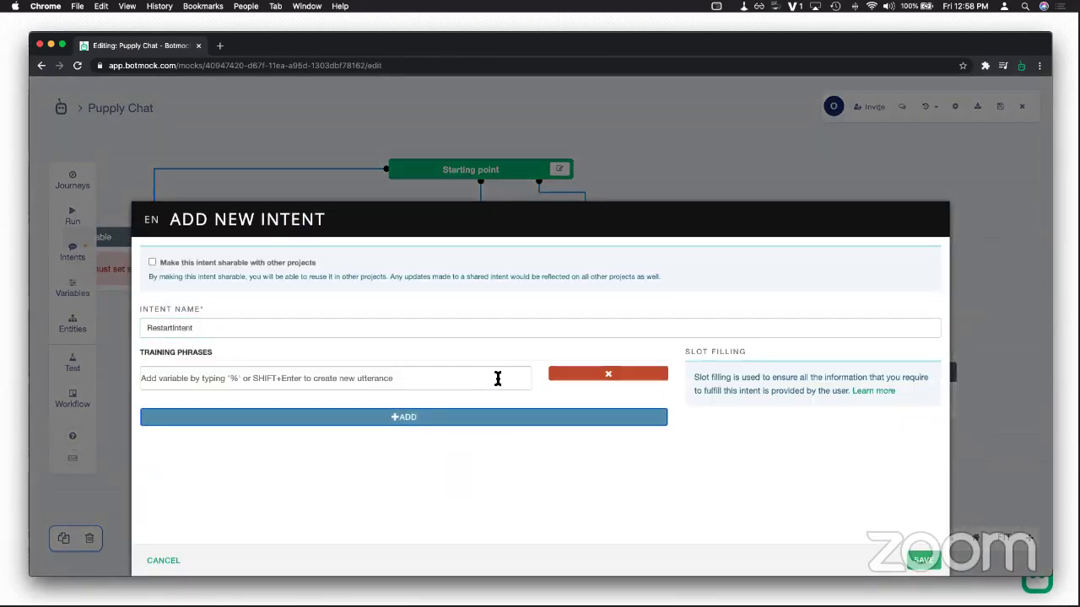
pyautogui.write('restart')
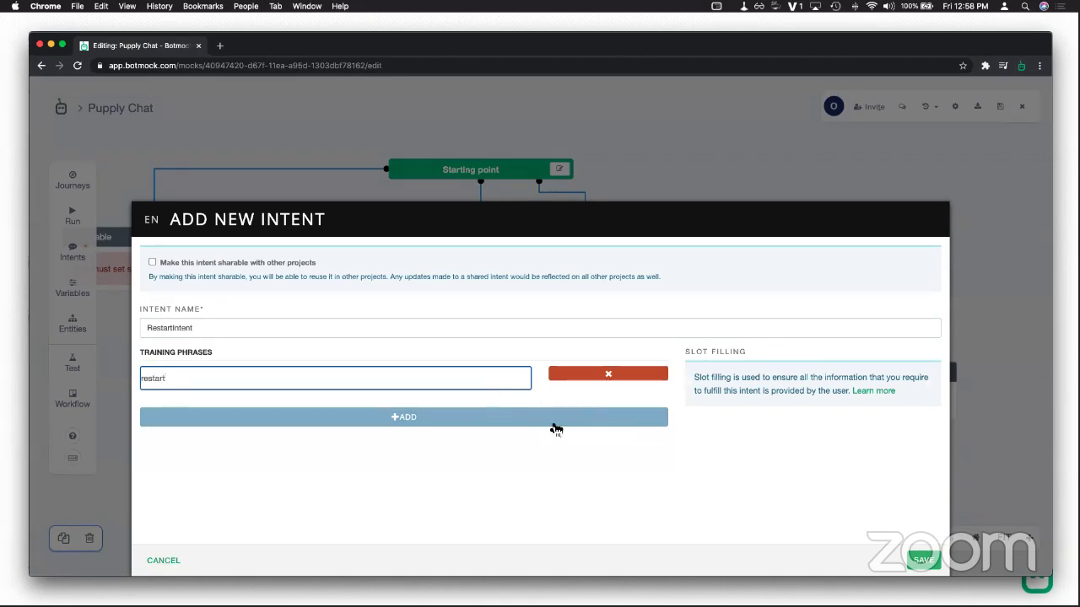
pyautogui.click(915, 560)
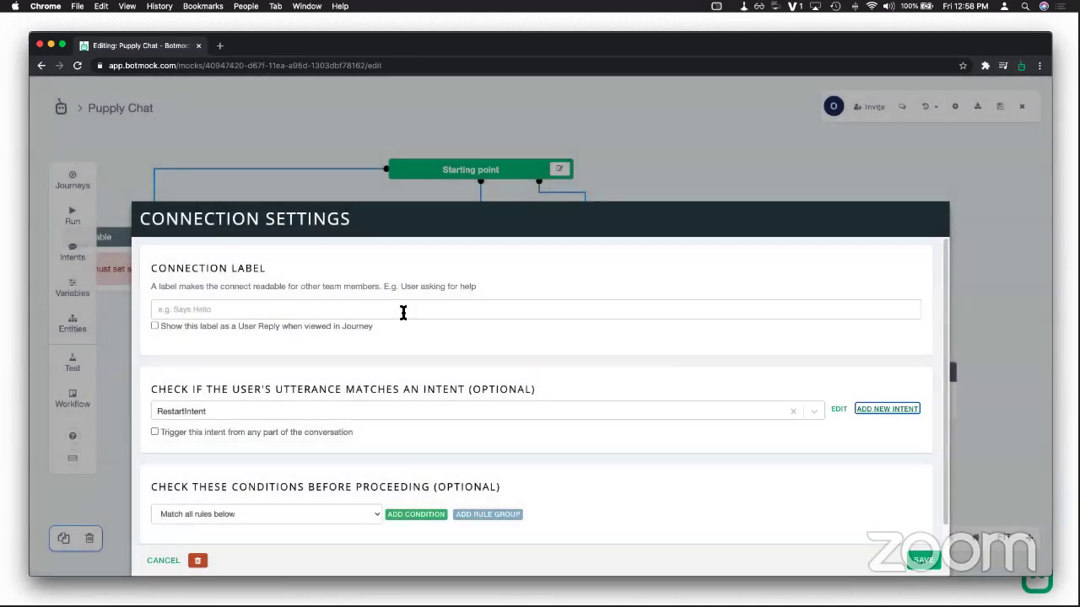
# Step: Label the connection 'restart' and save its settings
pyautogui.click(403, 313)
pyautogui.write('restart')
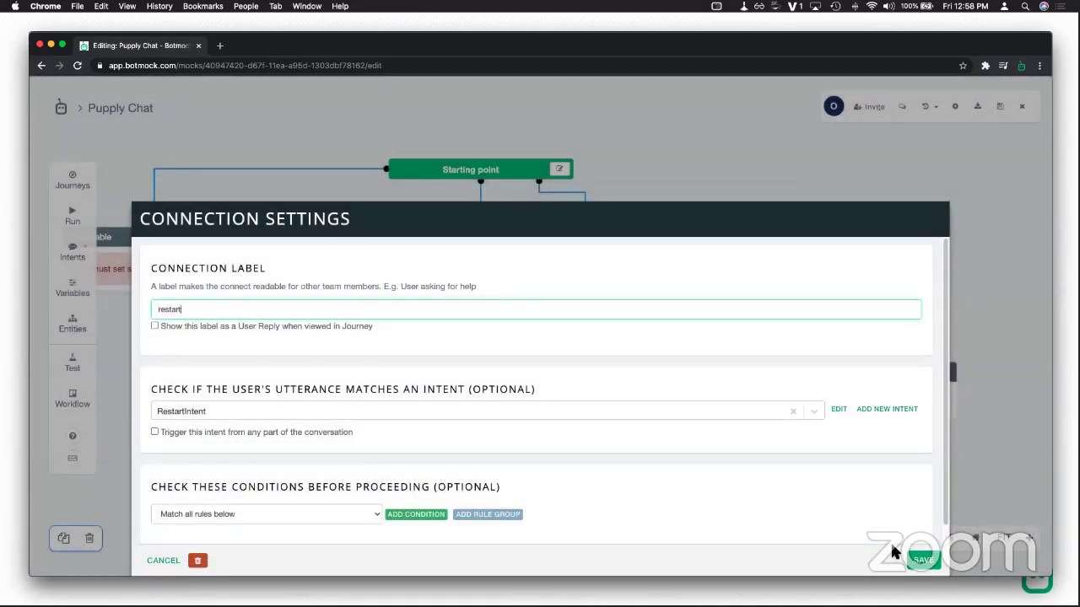
pyautogui.click(917, 561)
pyautogui.click(211, 291)
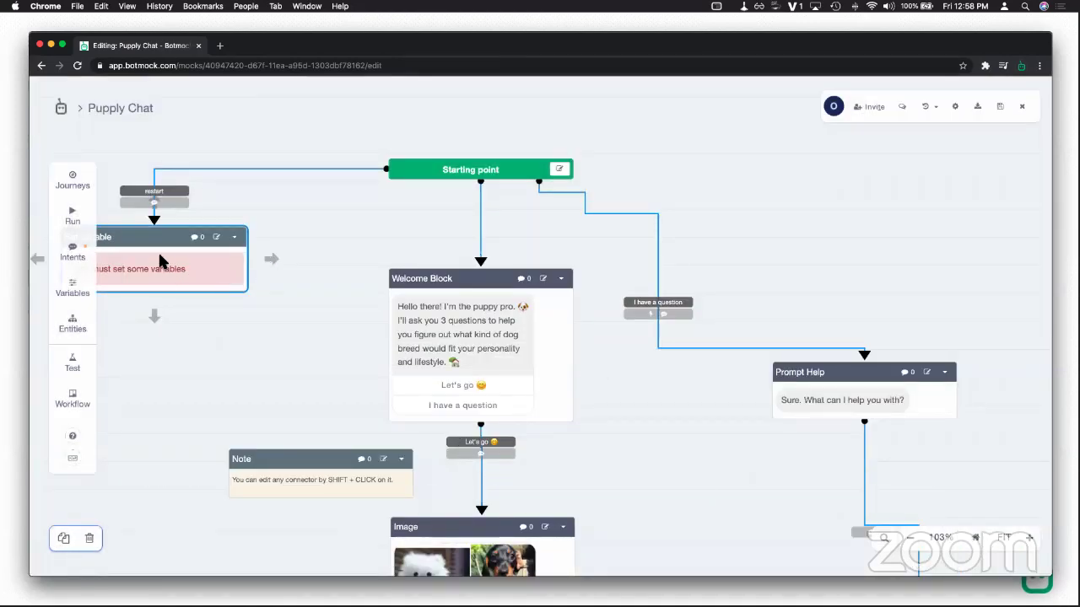
# Step: Connect the Set Variable block's bottom arrow to the Welcome Block
pyautogui.hscroll(-3, 264, 316)
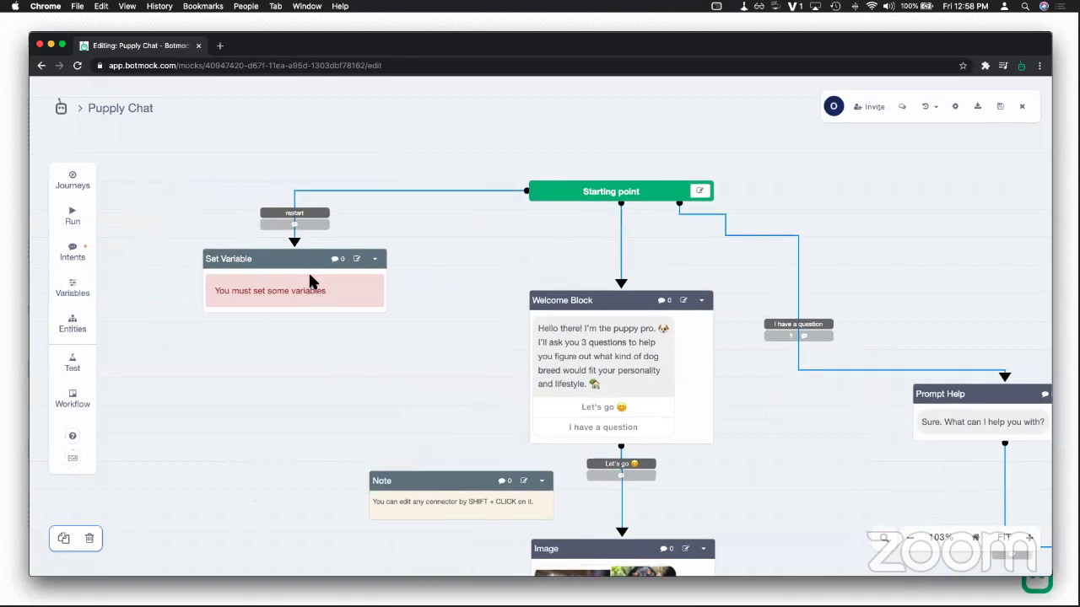
pyautogui.moveTo(295, 342); pyautogui.dragTo(529, 393)
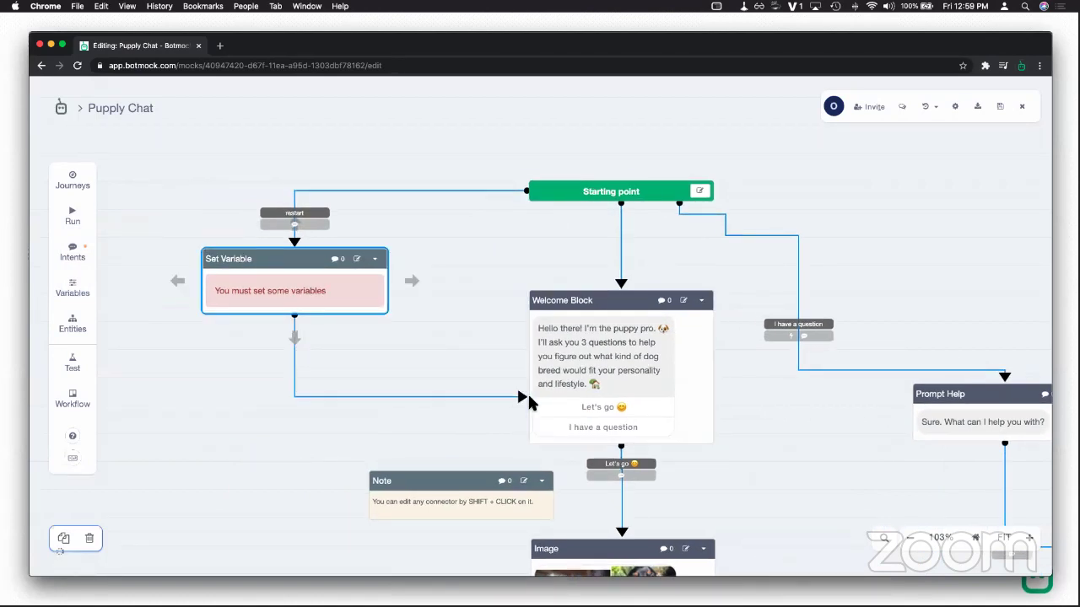
pyautogui.click(472, 391)
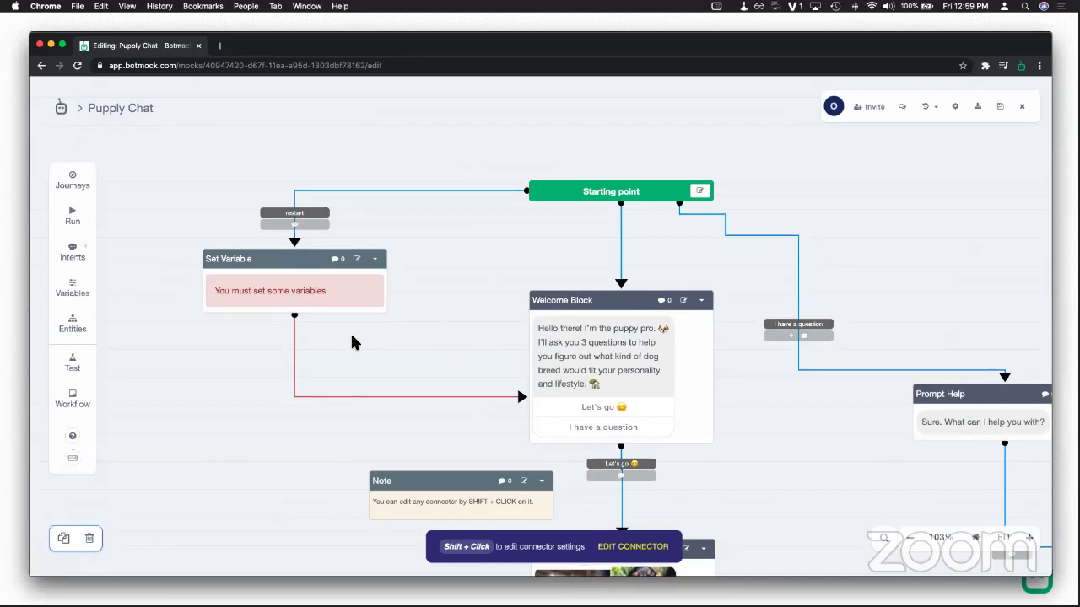
# Step: Add canWalkMoreThanTwoTimes, dogSize and hairType rows to the restart Set Variable block
pyautogui.doubleClick(350, 272)
pyautogui.click(361, 268)
pyautogui.click(333, 287)
pyautogui.click(326, 313)
pyautogui.click(326, 327)
pyautogui.click(318, 341)
pyautogui.click(320, 390)
pyautogui.click(337, 384)
pyautogui.click(335, 396)
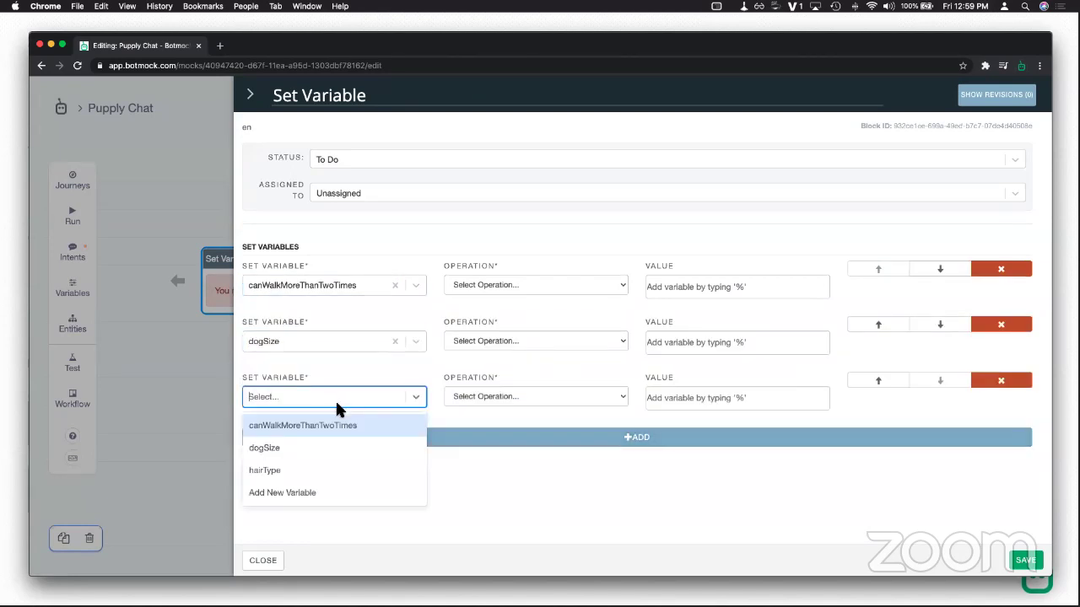
pyautogui.click(336, 464)
# Step: Set all three rows' operation to To Value and save the block
pyautogui.click(501, 284)
pyautogui.click(500, 295)
pyautogui.click(506, 341)
pyautogui.click(501, 348)
pyautogui.click(506, 394)
pyautogui.click(504, 408)
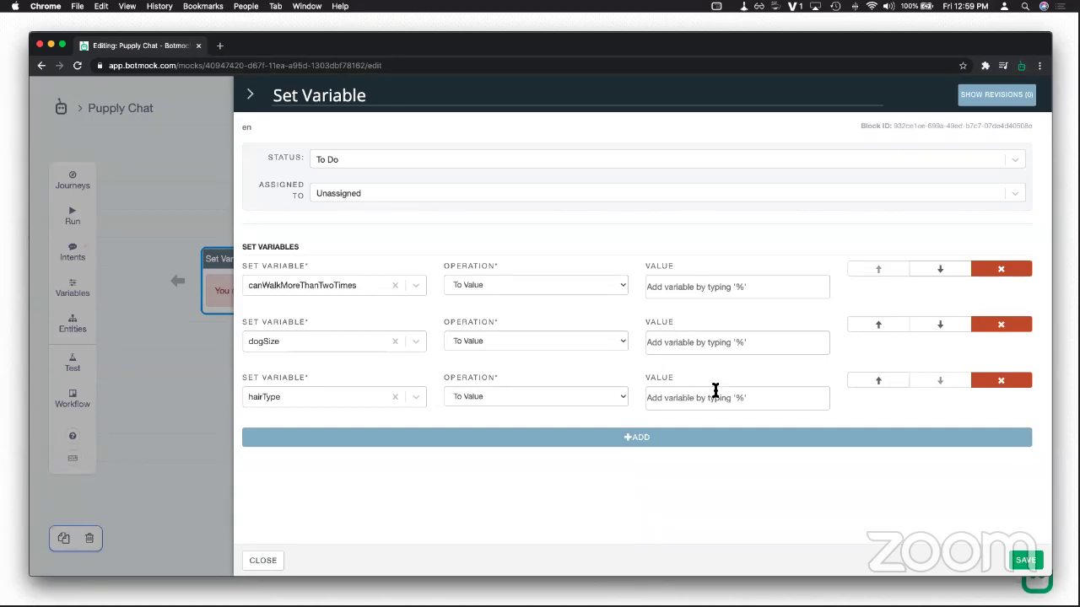
pyautogui.click(1034, 561)
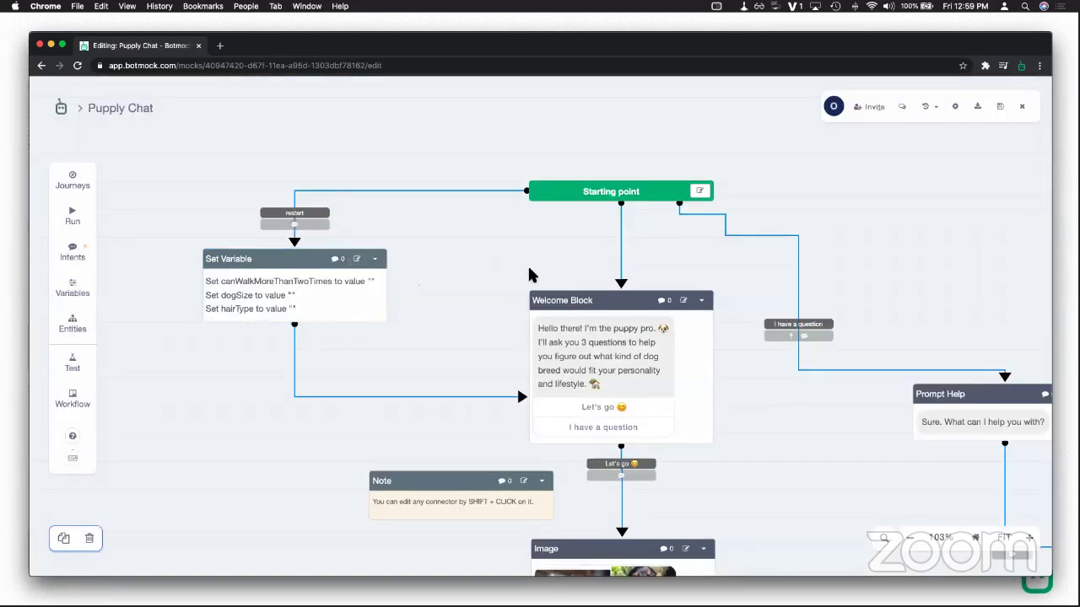
pyautogui.moveTo(531, 275); pyautogui.dragTo(381, 267)
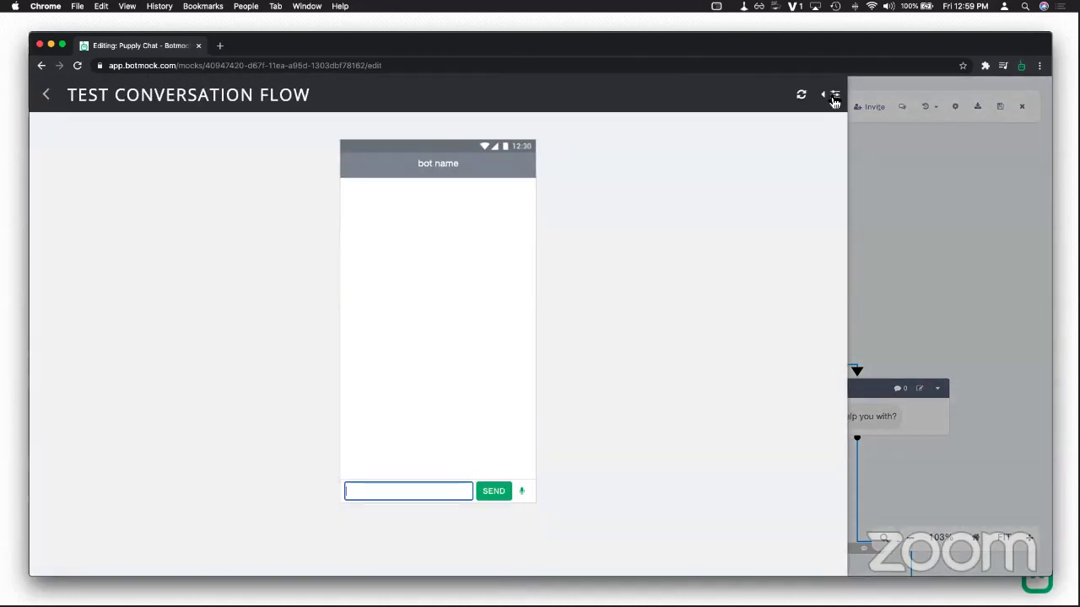
# Step: Save the 'restart' connection with RestartIntent triggering from anywhere in the conversation
pyautogui.click(833, 98)
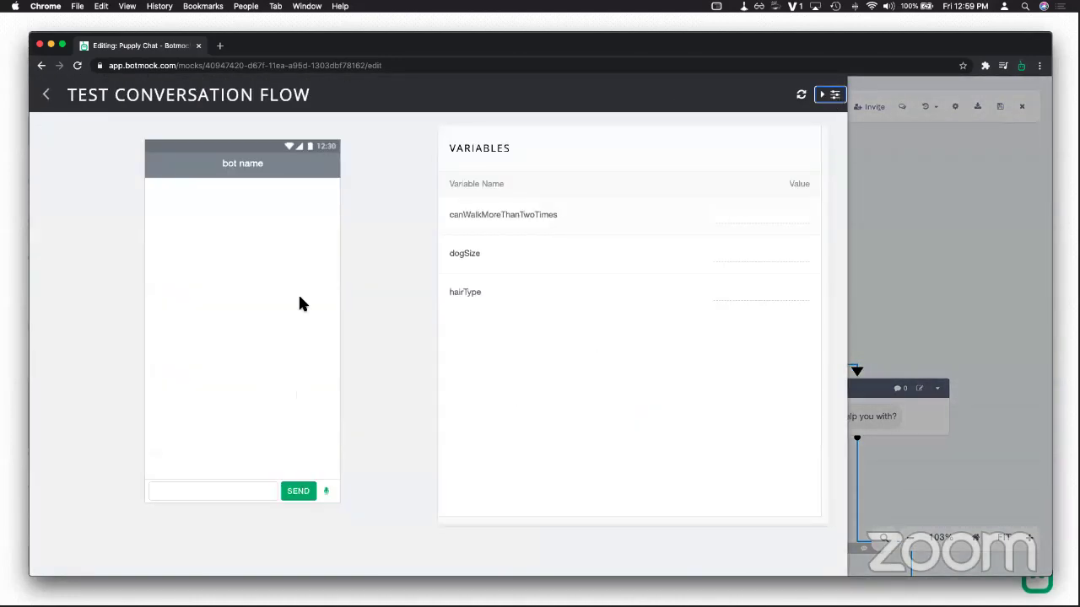
pyautogui.click(148, 209)
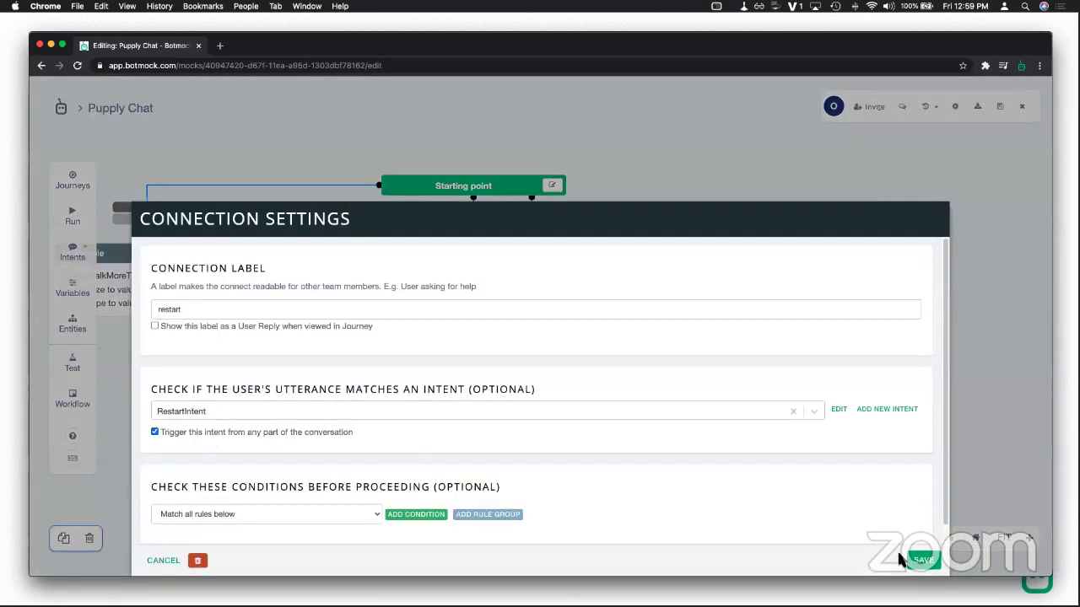
pyautogui.click(922, 560)
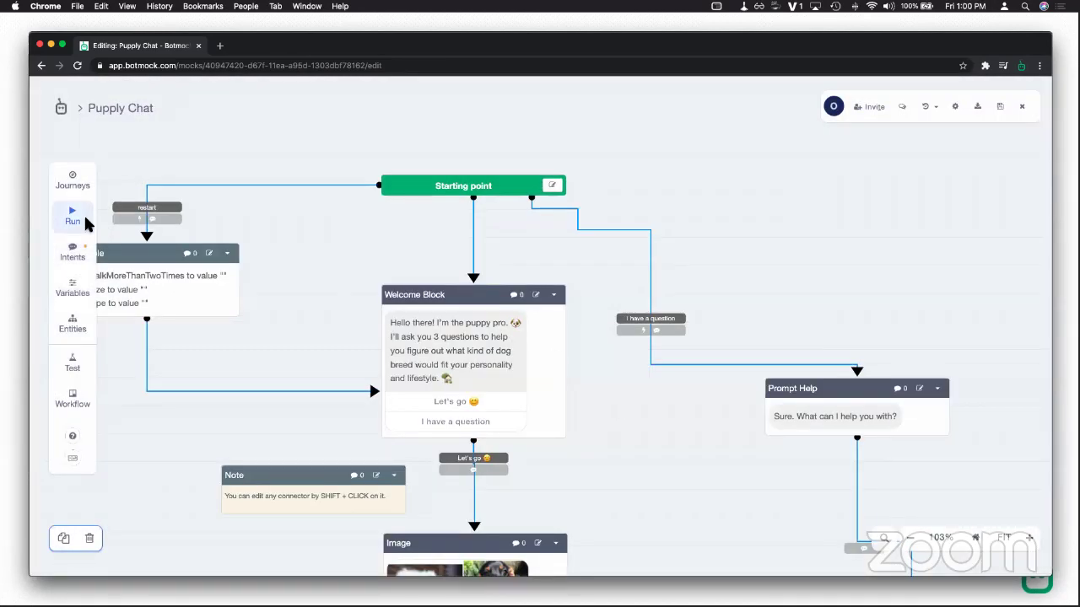
pyautogui.click(73, 213)
# Step: Answer Let's go, Floofy and No, send 'restart', and check the variables are cleared
pyautogui.click(210, 300)
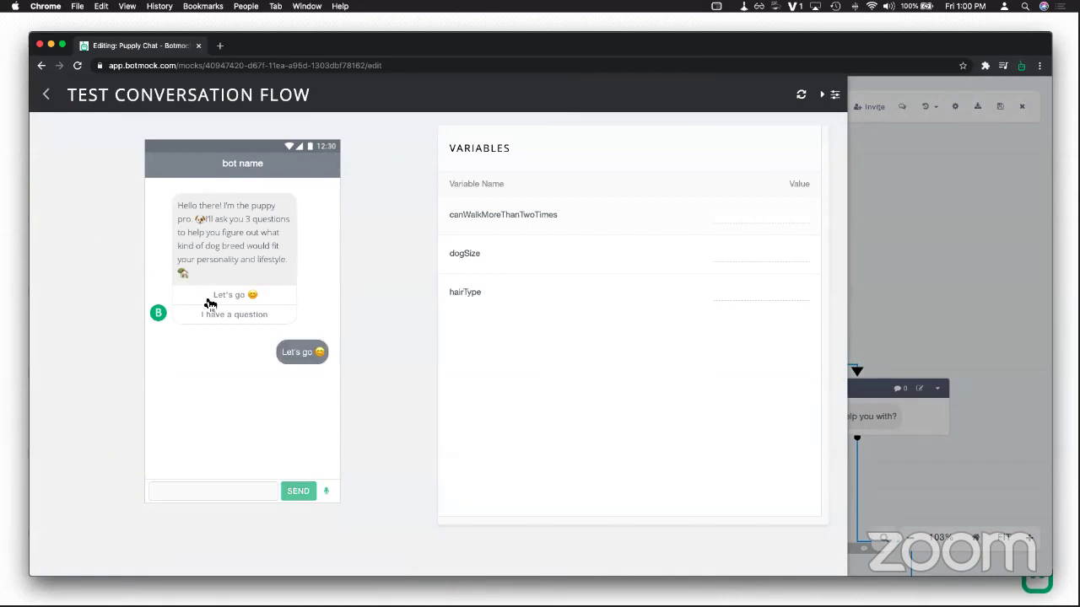
pyautogui.click(224, 452)
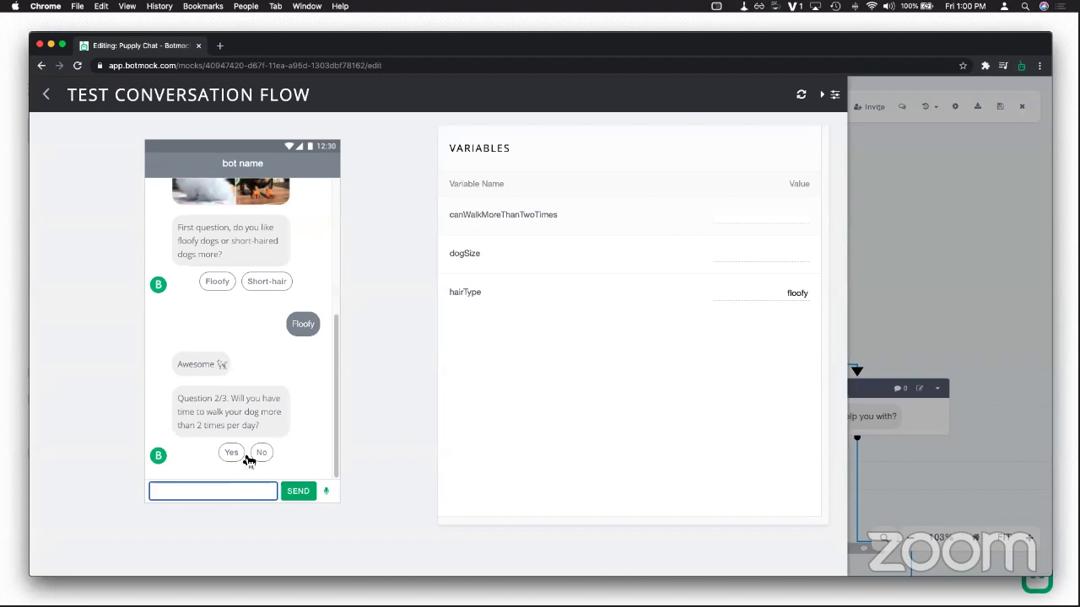
pyautogui.click(267, 456)
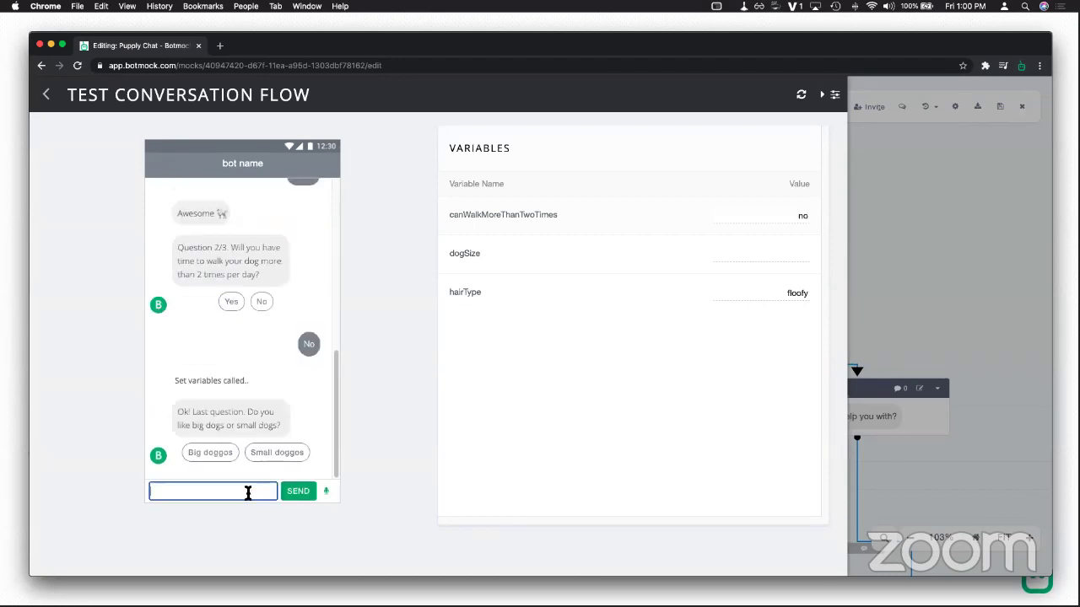
pyautogui.write('restart')
pyautogui.press('Return')
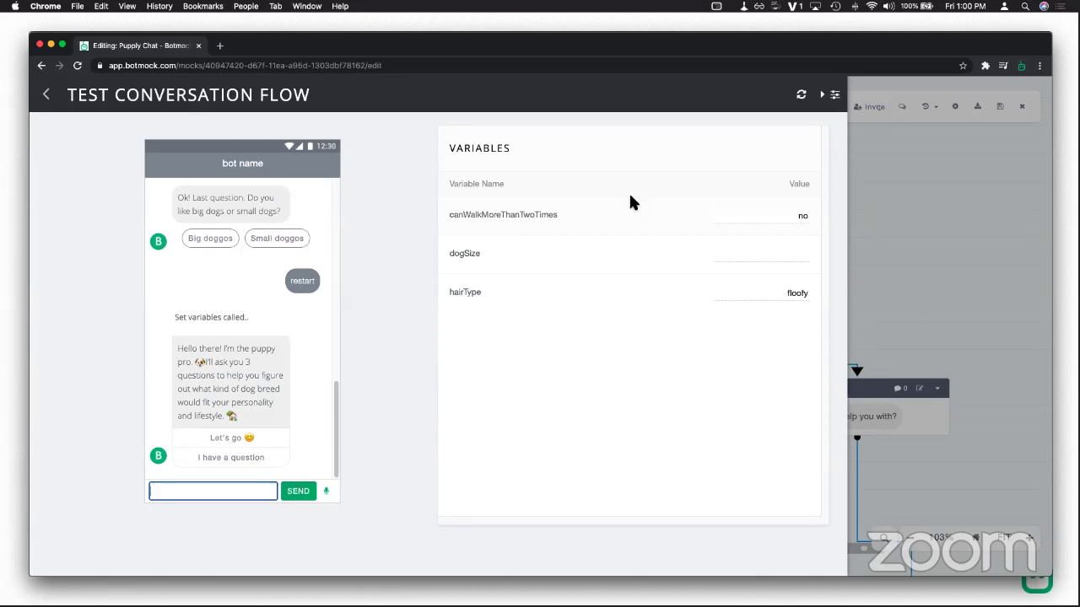
pyautogui.click(832, 98)
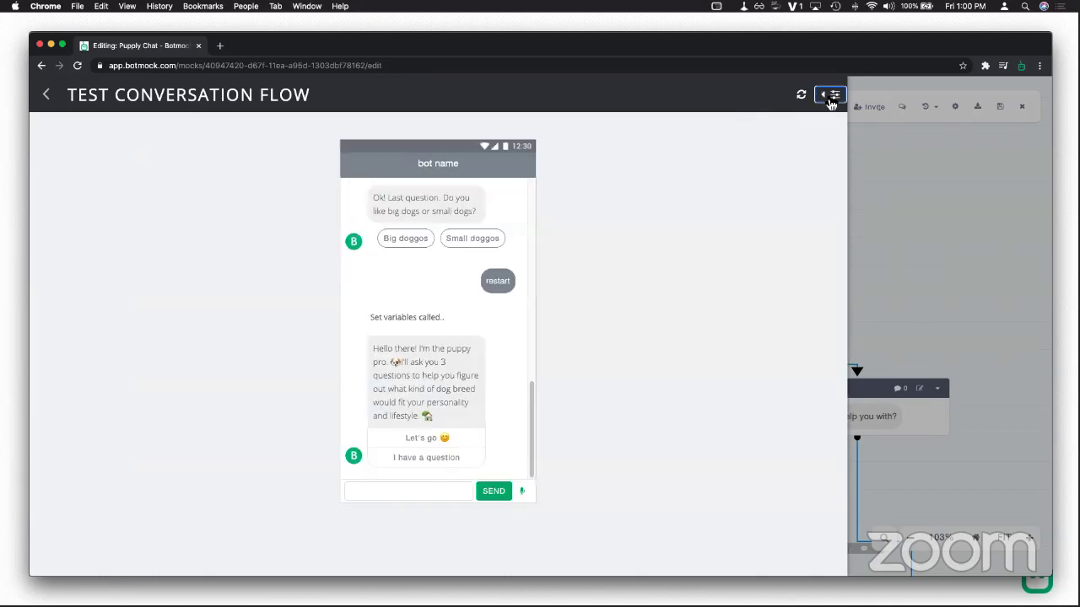
pyautogui.click(832, 98)
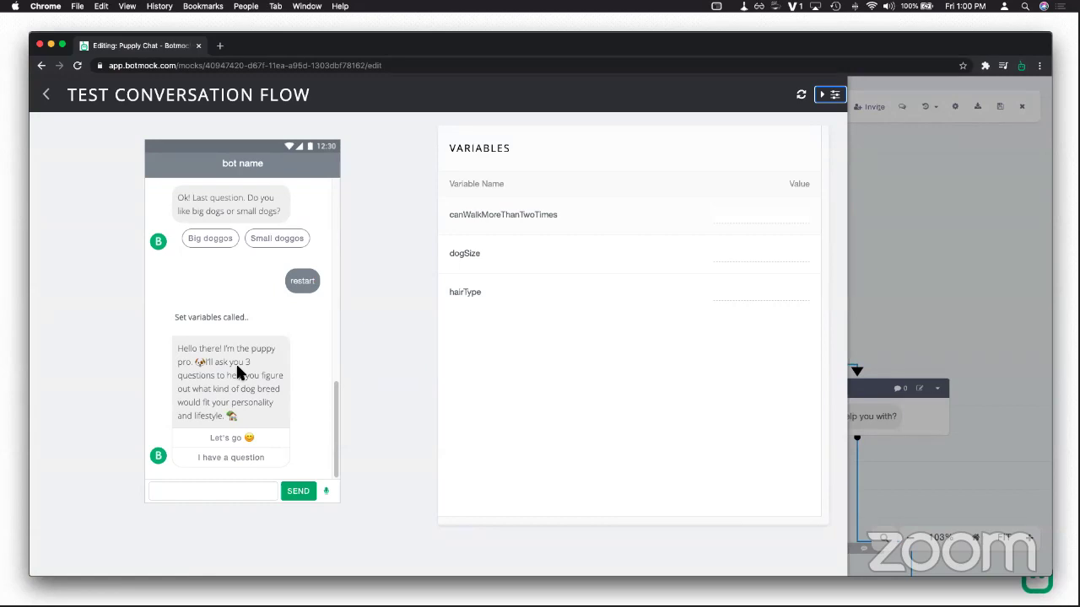
pyautogui.click(47, 95)
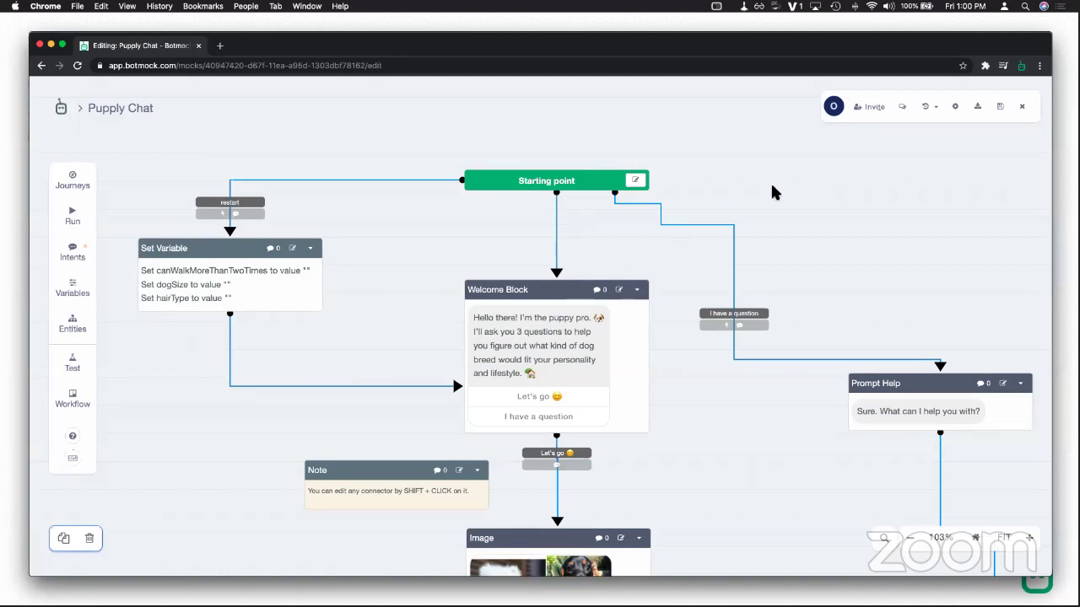
# Step: Close the Puppy Chat flow, open the Ice Cream Bot project and spread out its blocks
pyautogui.moveTo(766, 195); pyautogui.dragTo(636, 189)
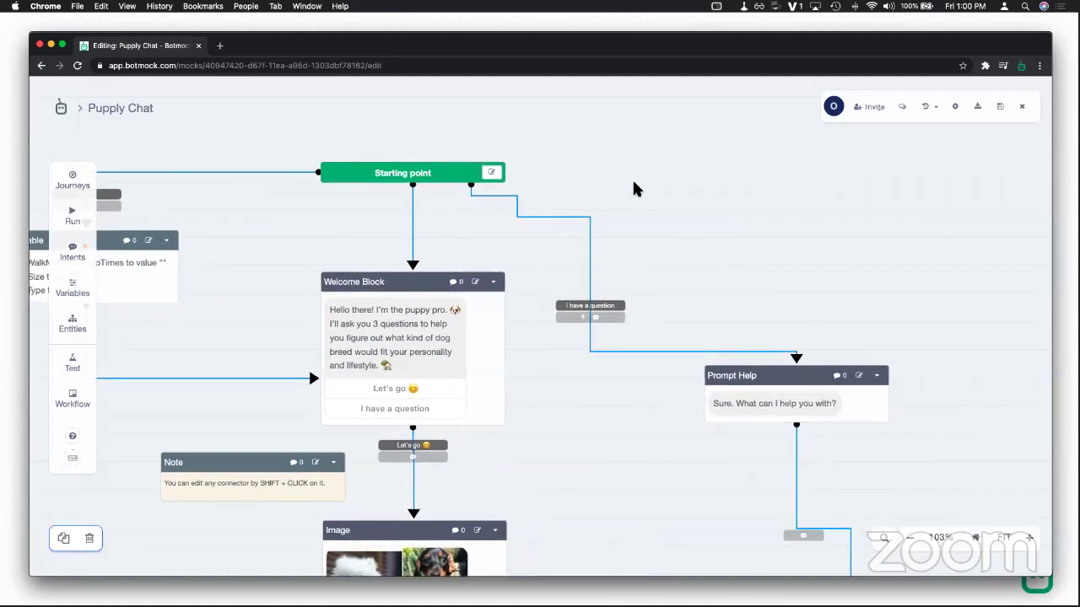
pyautogui.scroll(-5, 636, 189)
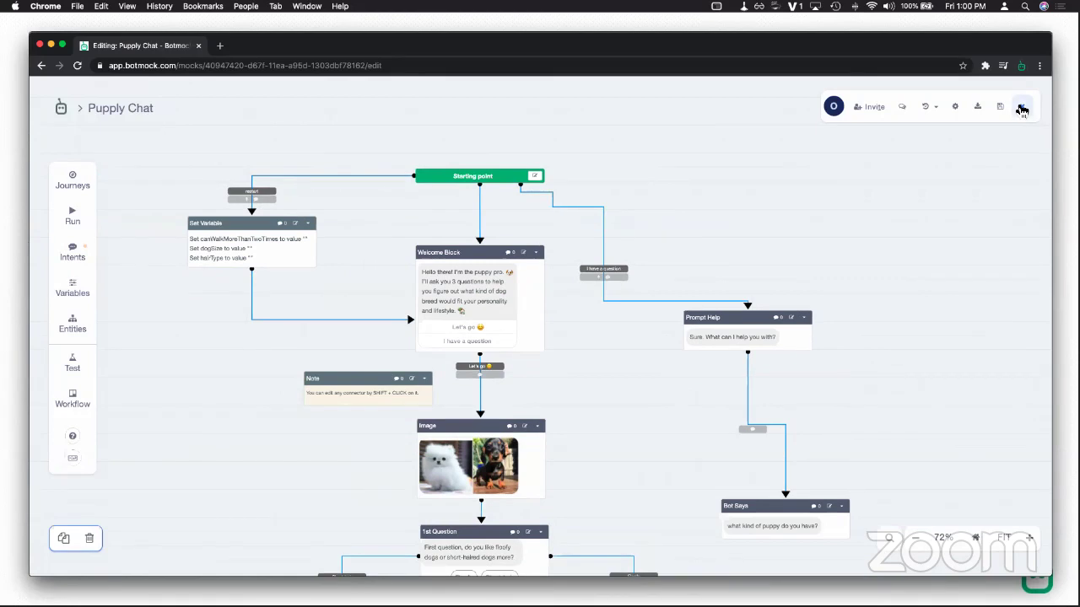
pyautogui.click(1021, 108)
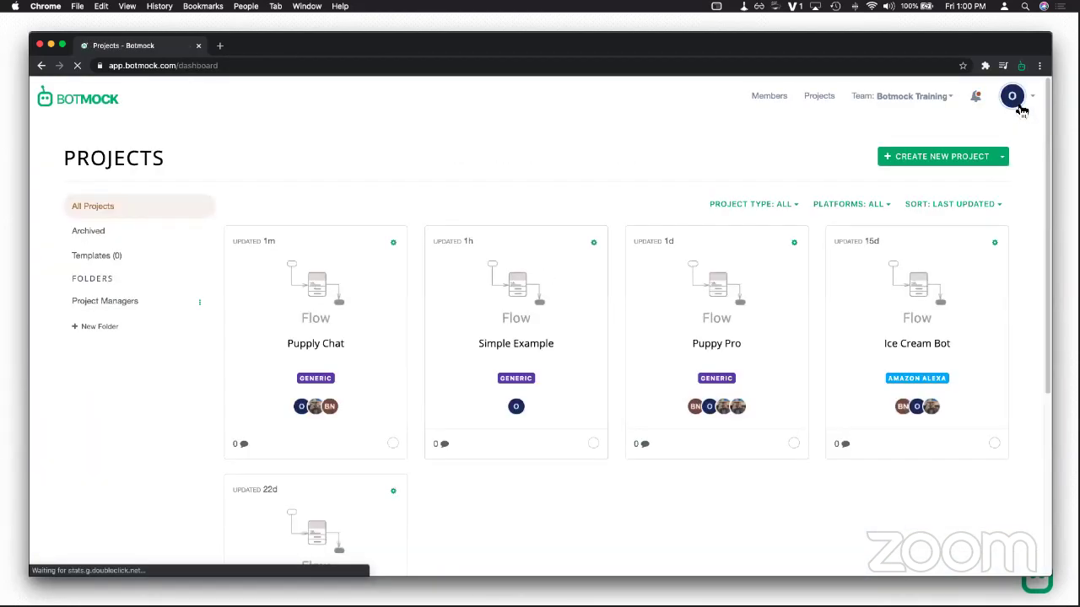
pyautogui.click(936, 344)
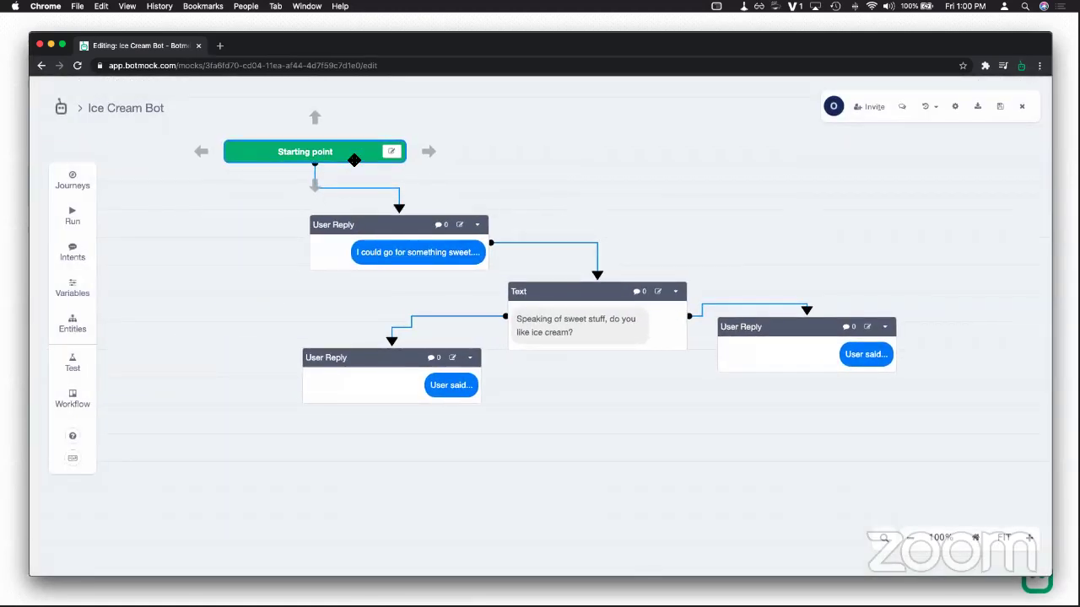
pyautogui.moveTo(368, 233); pyautogui.dragTo(333, 234)
pyautogui.moveTo(329, 359); pyautogui.dragTo(326, 380)
pyautogui.moveTo(591, 302); pyautogui.dragTo(575, 297)
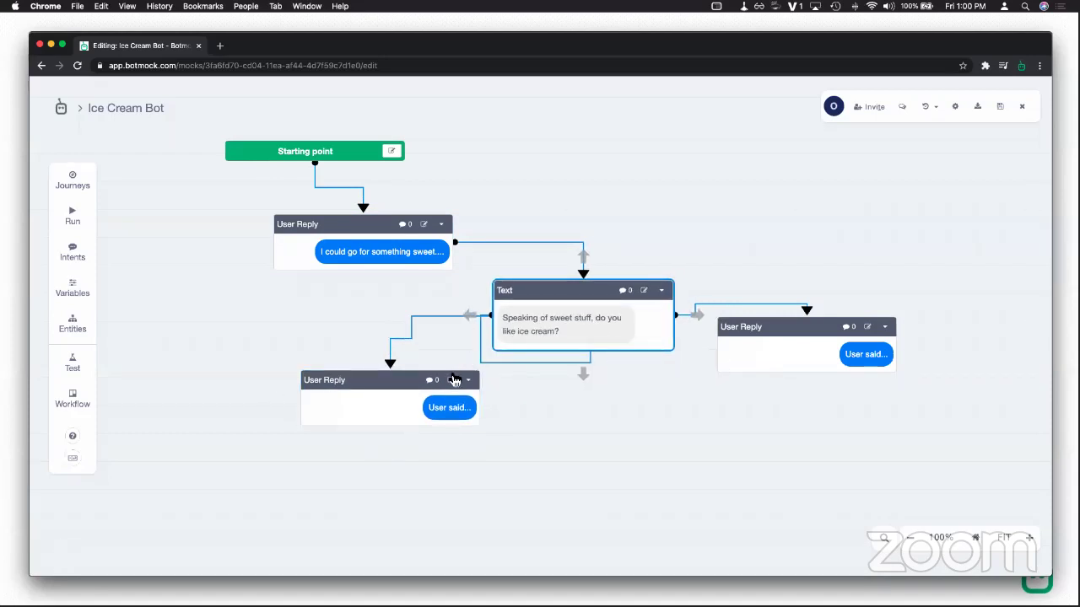
# Step: Delete the lower and right empty User Reply blocks, then reposition the remaining blocks
pyautogui.click(468, 380)
pyautogui.click(348, 478)
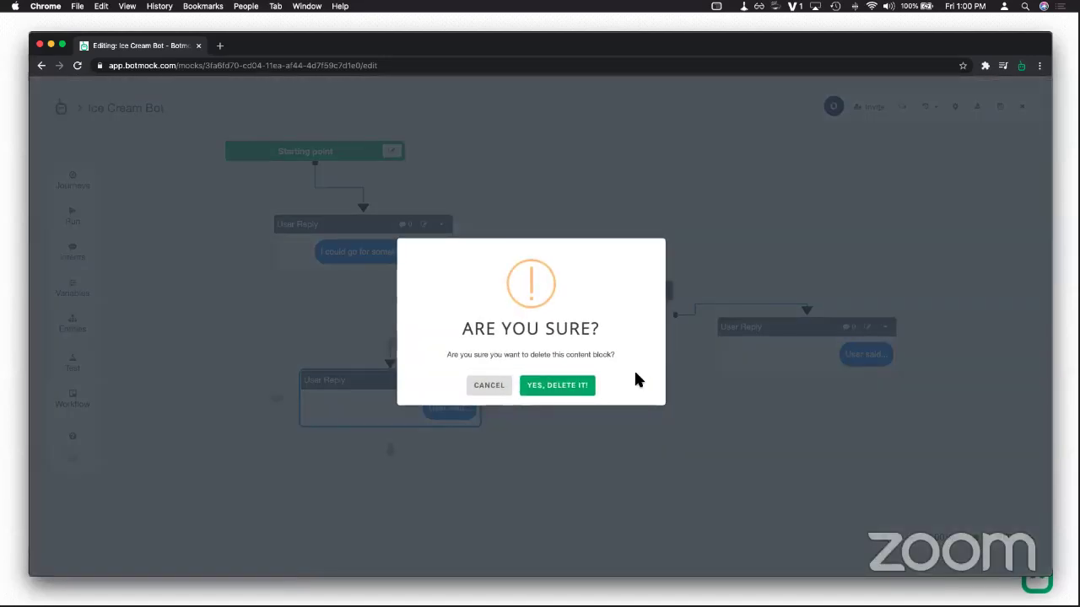
pyautogui.press('Return')
pyautogui.click(885, 326)
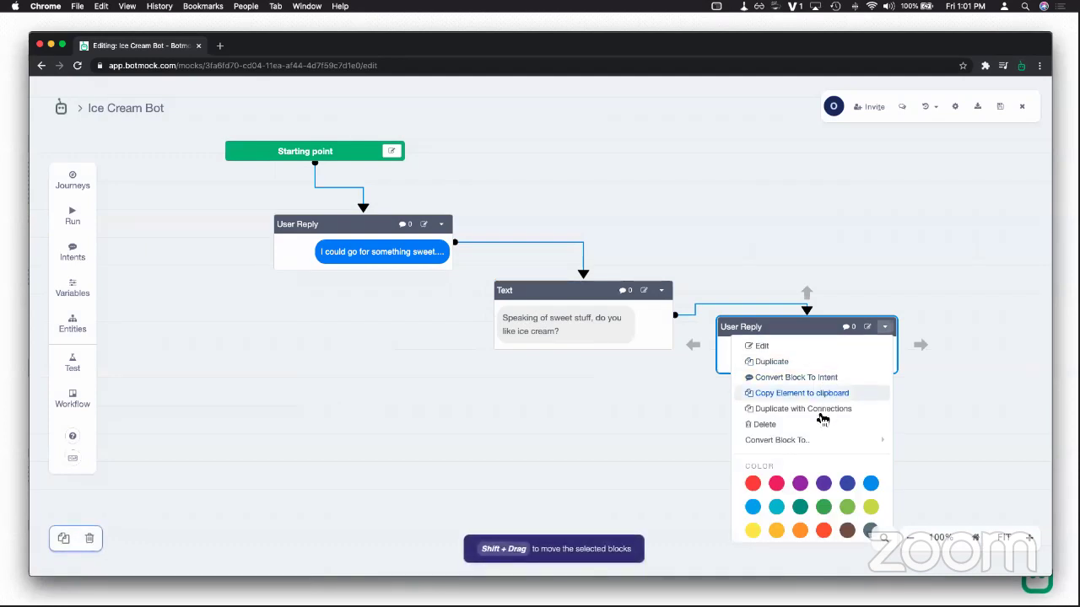
pyautogui.click(770, 426)
pyautogui.click(560, 382)
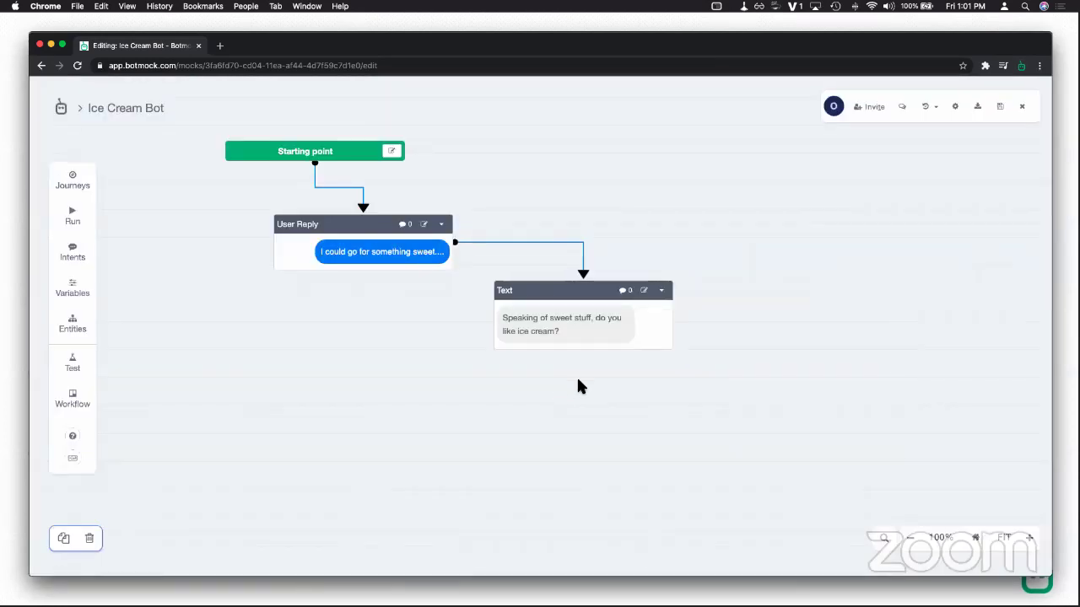
pyautogui.moveTo(555, 305); pyautogui.dragTo(470, 367)
pyautogui.moveTo(405, 246); pyautogui.dragTo(394, 252)
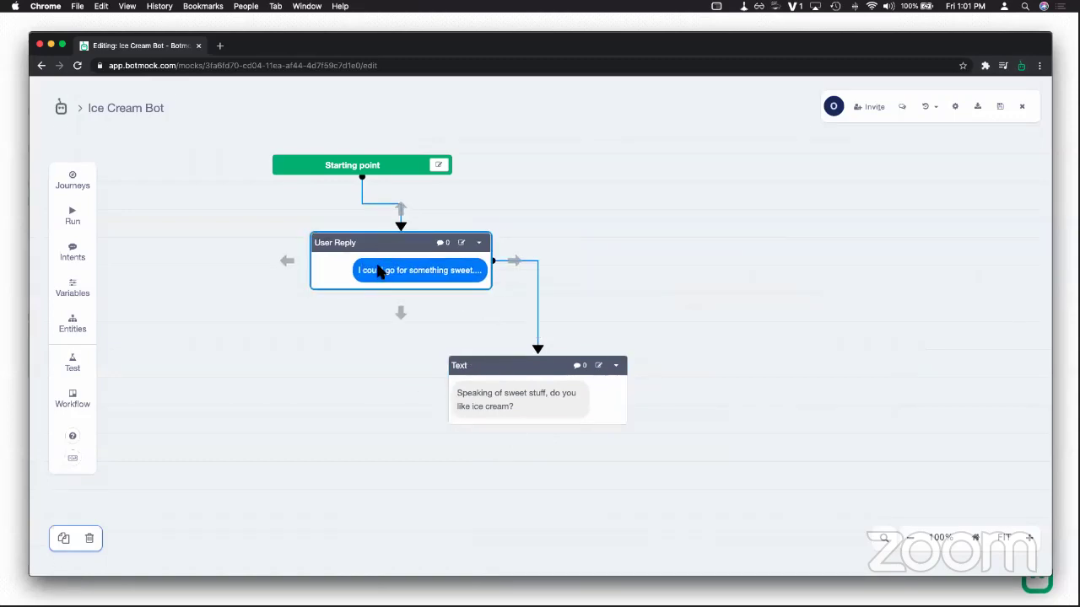
# Step: Replace the opening user reply text with 'Alexa, open ice cream bot' and save it
pyautogui.doubleClick(419, 273)
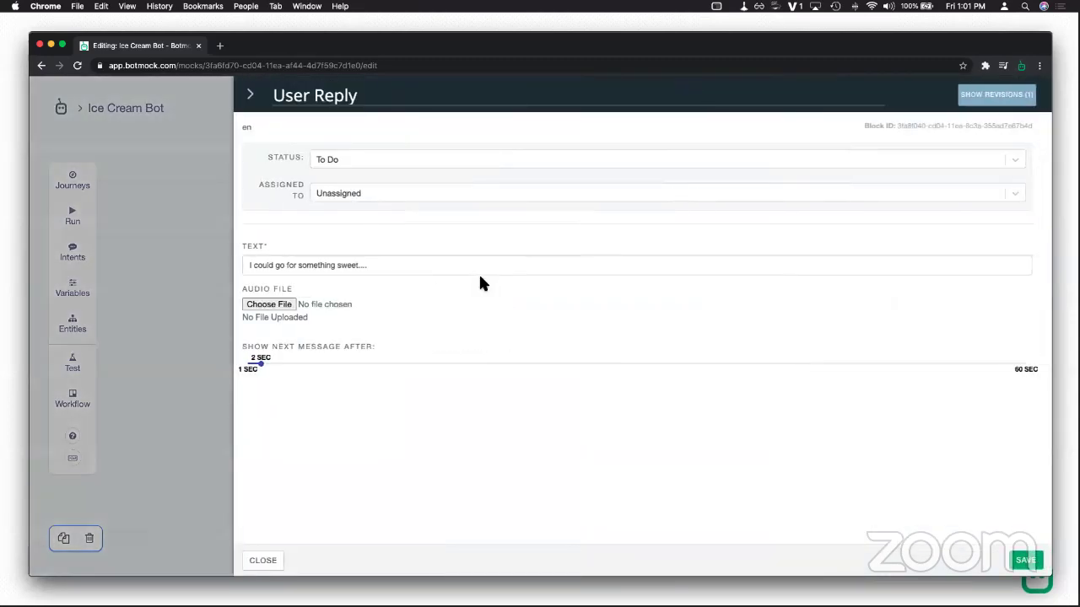
pyautogui.click(402, 272)
pyautogui.press('super+a')
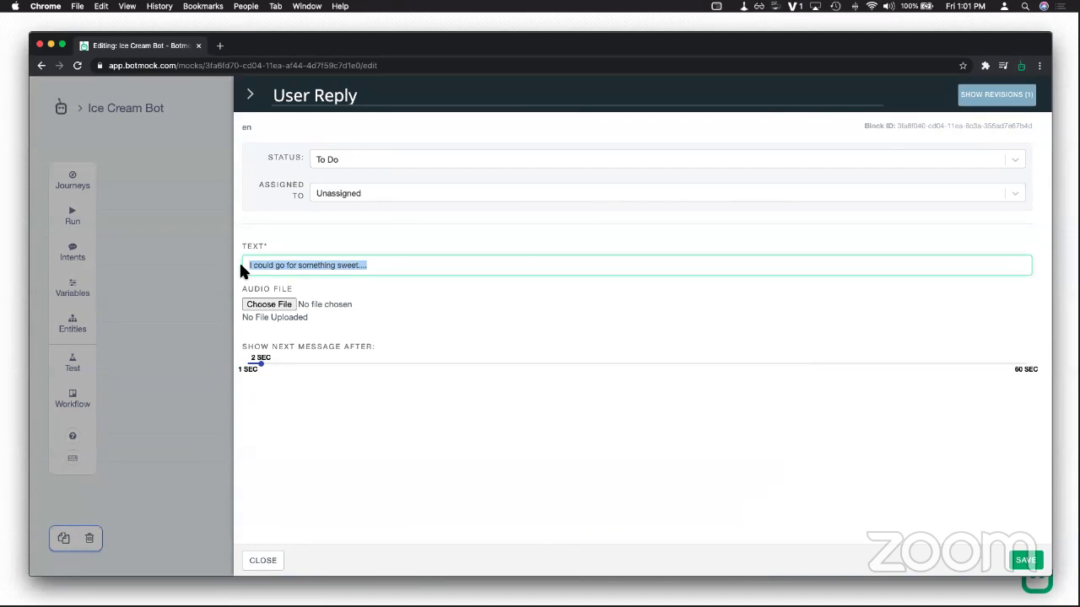
pyautogui.write('Alexa, open ic')
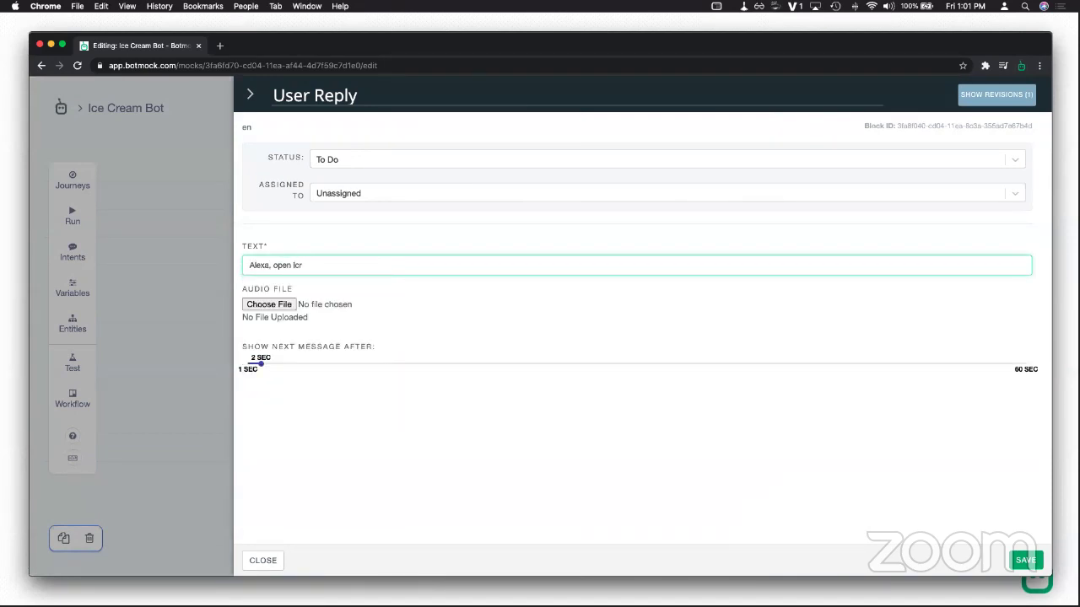
pyautogui.write('e cream bot')
pyautogui.click(1024, 560)
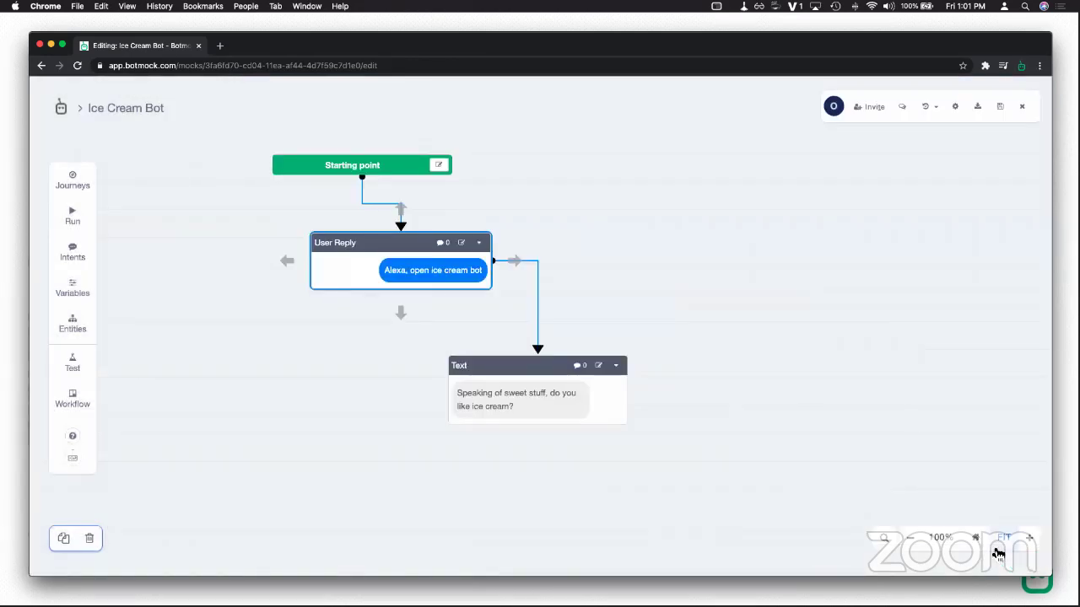
# Step: Add a block after the user reply, delete it, reposition the Text block, and recheck the reply
pyautogui.click(288, 261)
pyautogui.click(306, 285)
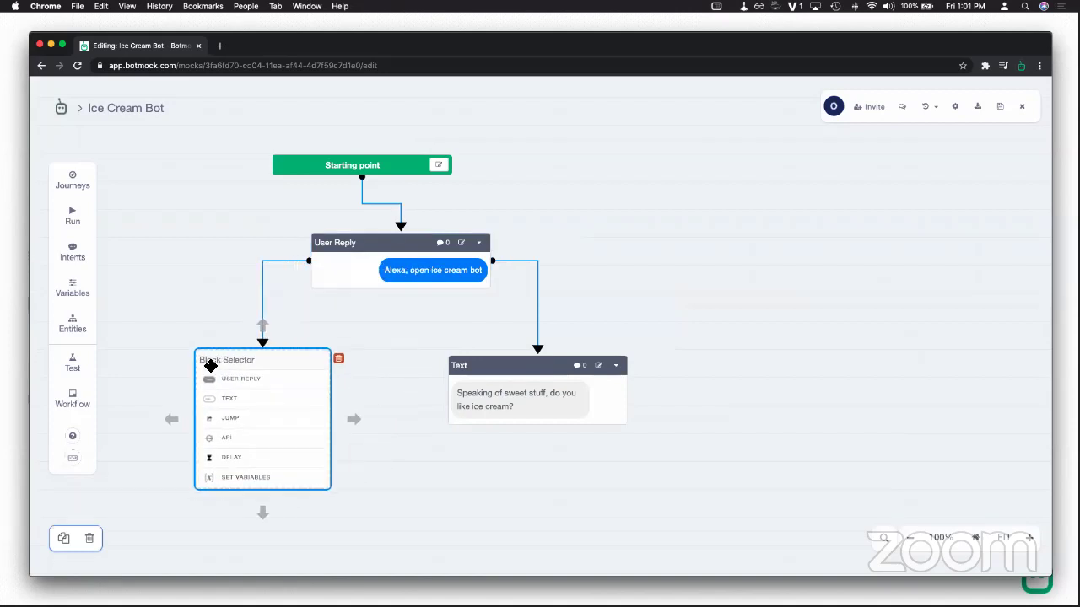
pyautogui.click(332, 361)
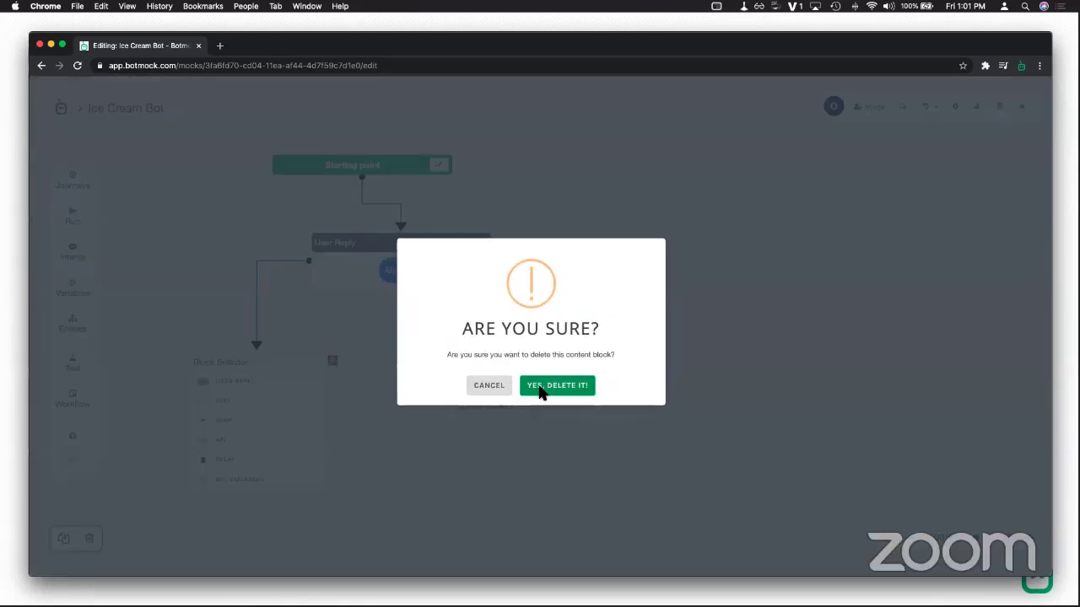
pyautogui.click(540, 385)
pyautogui.click(492, 380)
pyautogui.moveTo(492, 380); pyautogui.dragTo(465, 394)
pyautogui.click(469, 244)
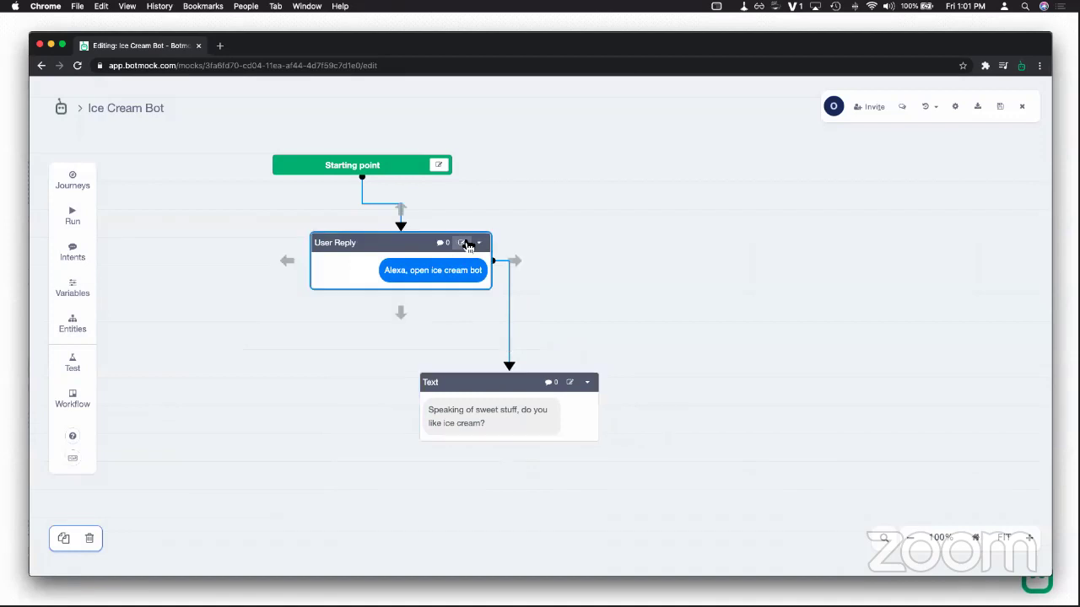
pyautogui.click(466, 244)
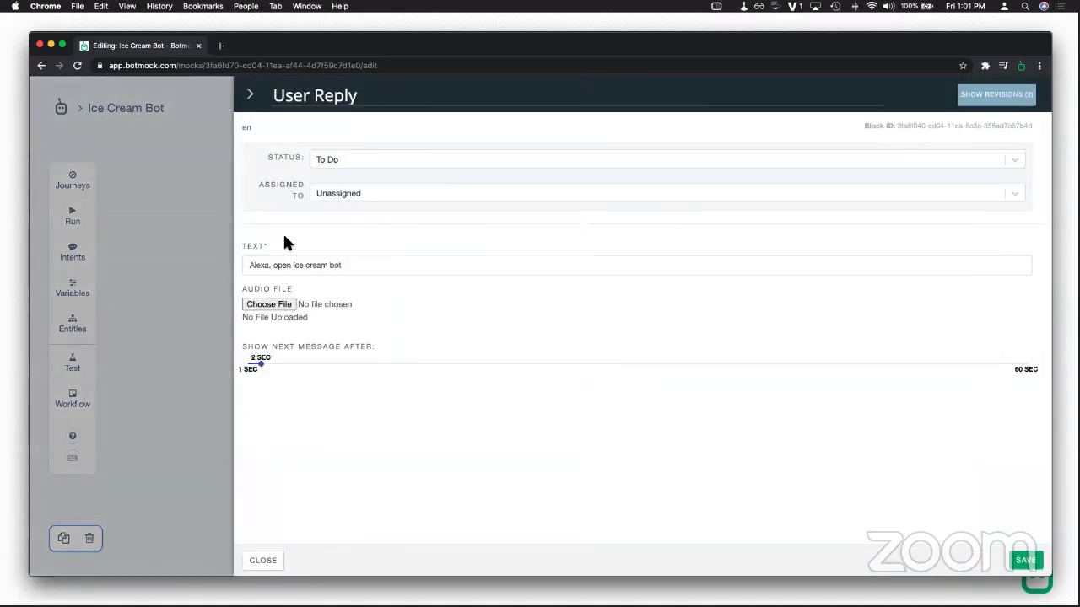
pyautogui.moveTo(371, 266); pyautogui.dragTo(240, 263)
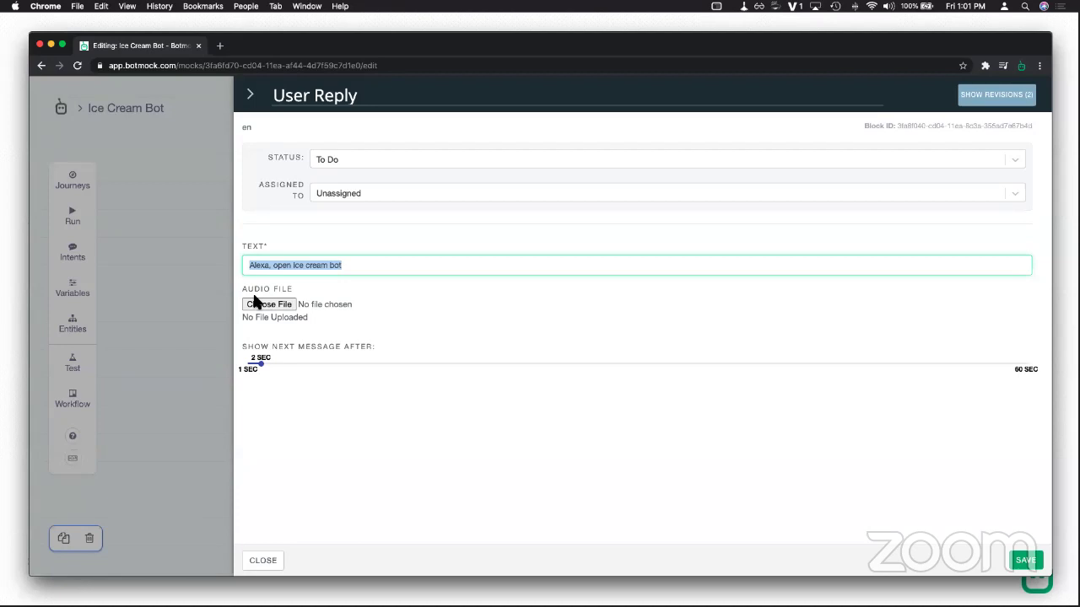
pyautogui.click(284, 563)
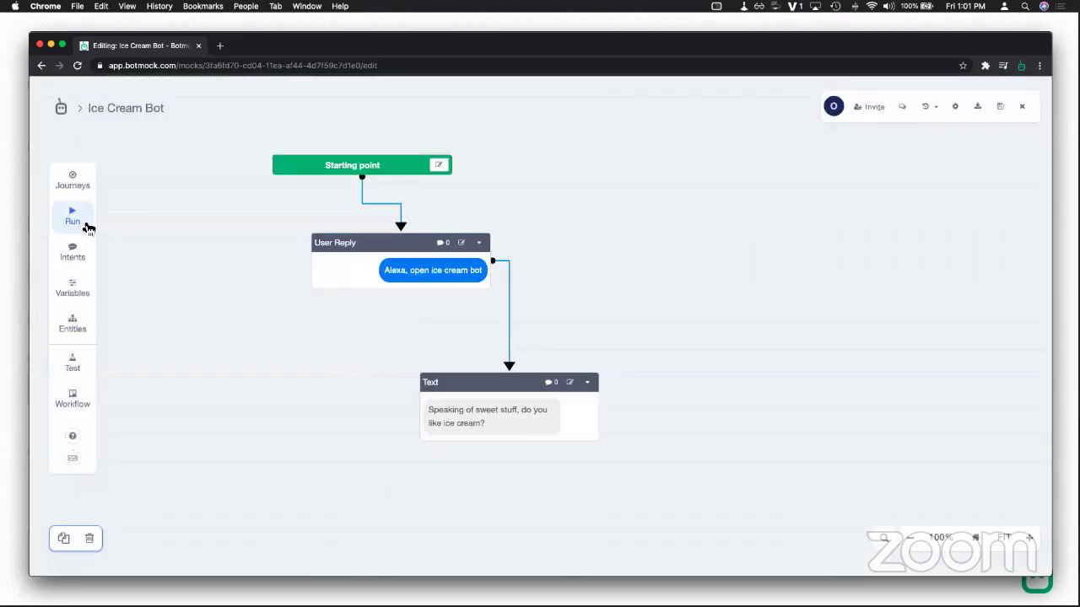
# Step: Test Ice Cream Bot in the test chat, then go back to its flow editor
pyautogui.rightClick(172, 45)
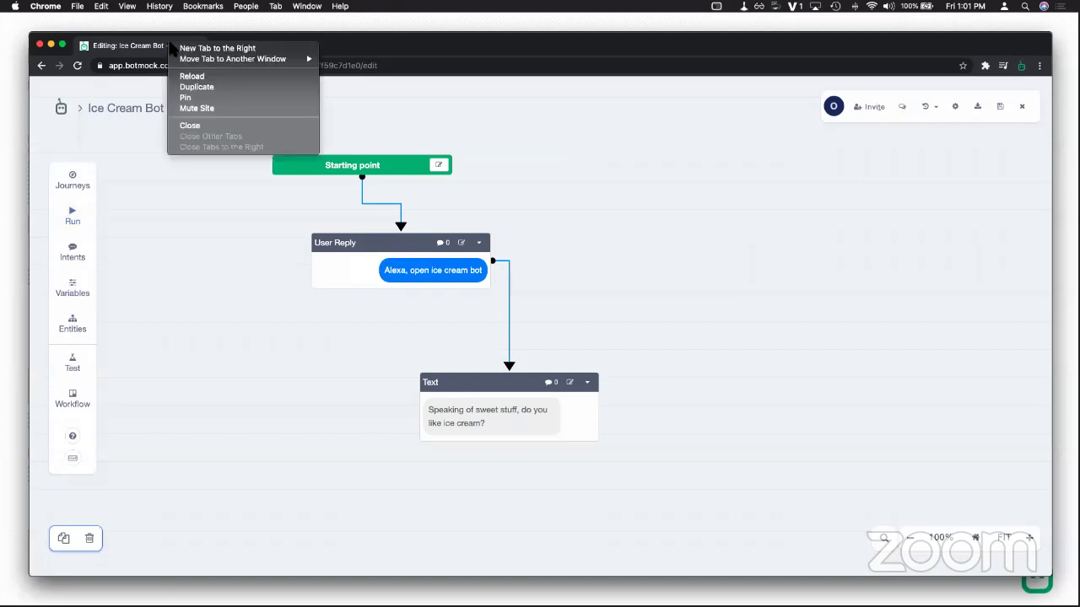
pyautogui.click(107, 148)
pyautogui.click(67, 213)
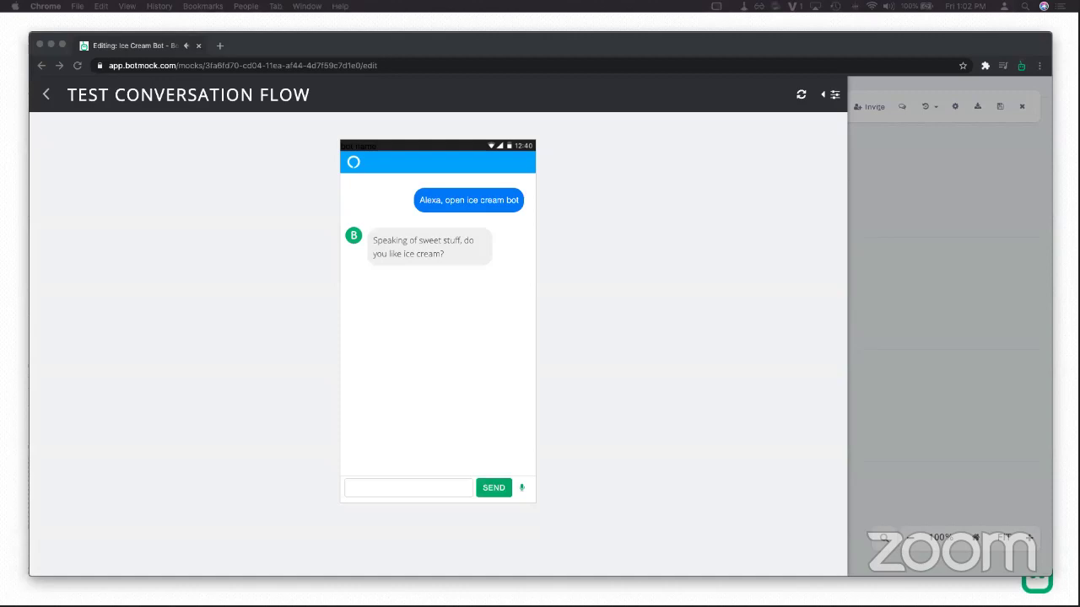
pyautogui.click(647, 378)
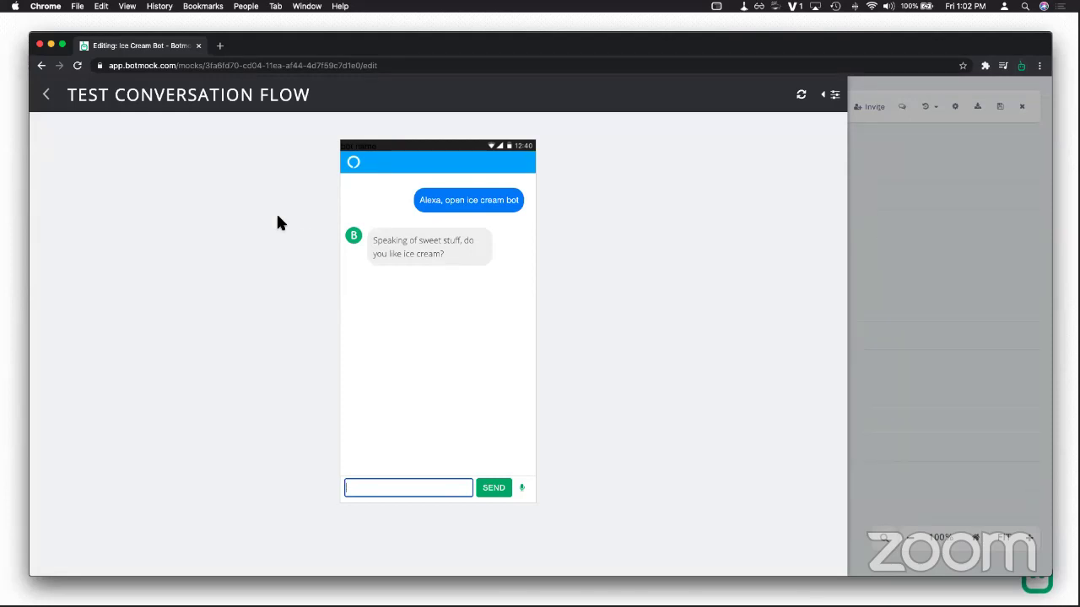
pyautogui.click(46, 94)
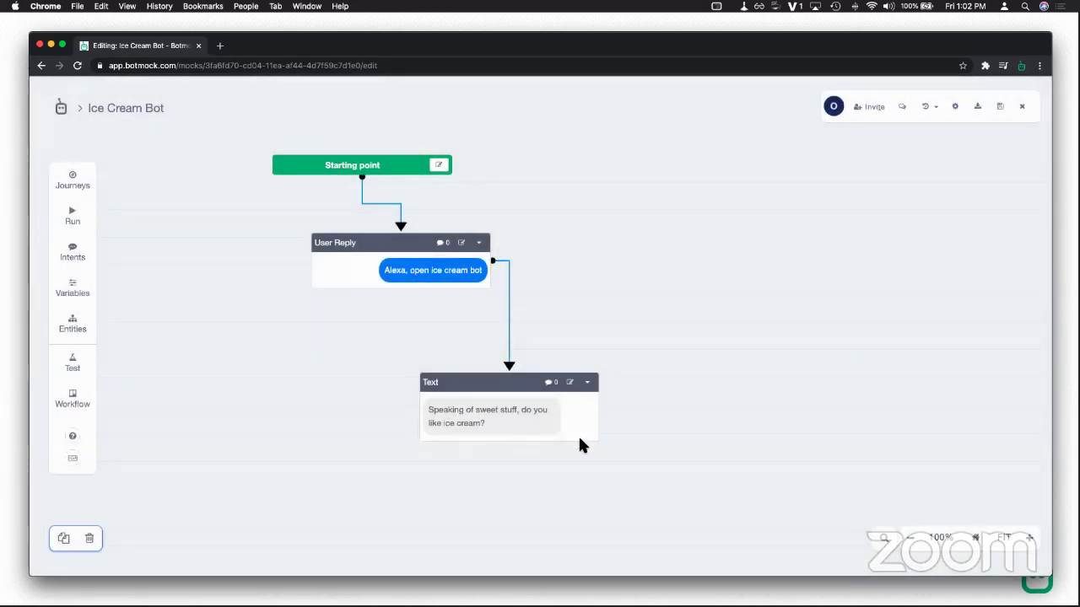
# Step: Connect two new Text blocks to the ice cream question block
pyautogui.click(519, 422)
pyautogui.click(602, 433)
pyautogui.scroll(-1, 557, 397)
pyautogui.hscroll(3, 523, 381)
pyautogui.scroll(-2, 523, 382)
pyautogui.click(441, 340)
pyautogui.moveTo(488, 320); pyautogui.dragTo(639, 296)
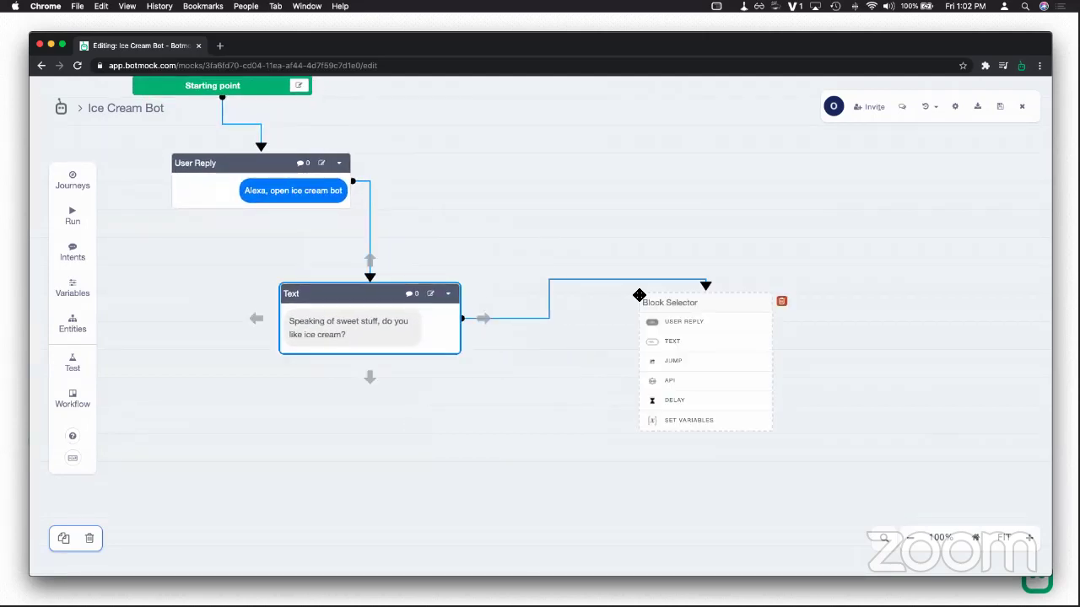
pyautogui.click(672, 342)
pyautogui.moveTo(424, 427); pyautogui.dragTo(436, 443)
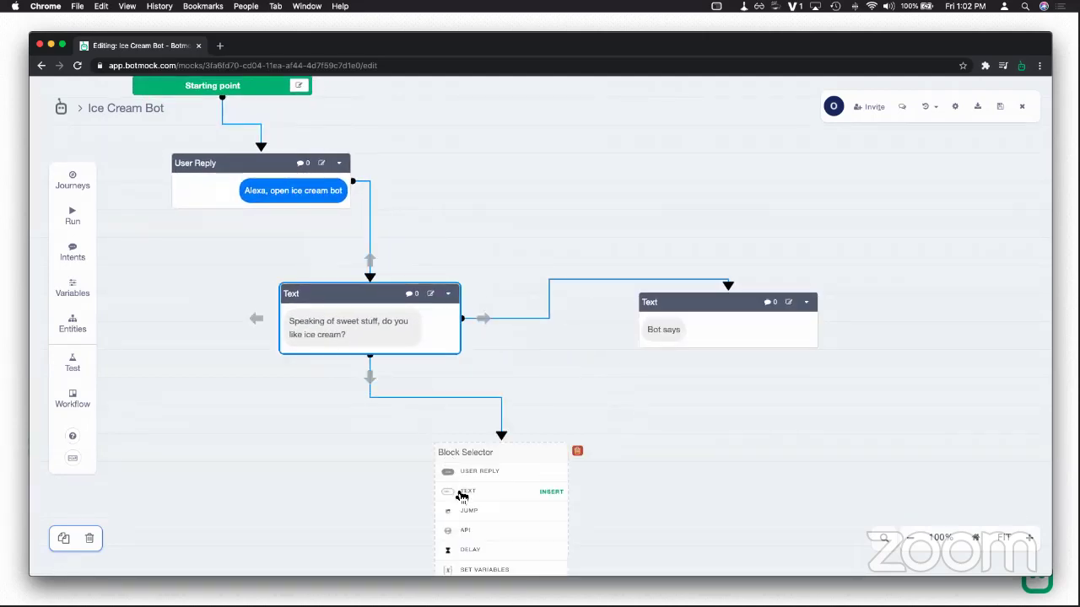
pyautogui.click(458, 495)
pyautogui.moveTo(525, 381); pyautogui.dragTo(443, 346)
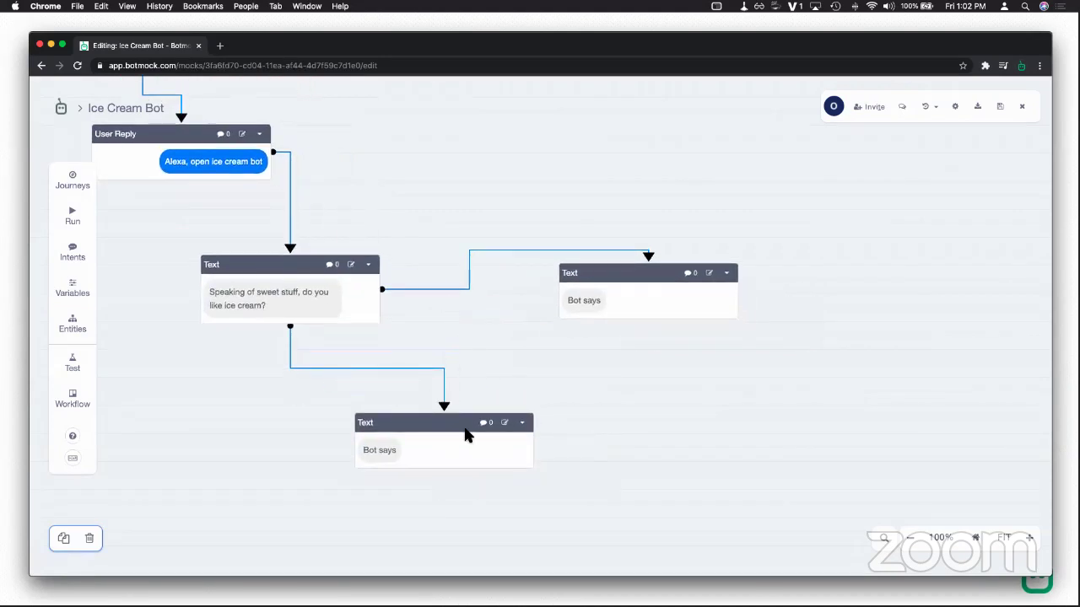
# Step: Name one block 'no' with the message 'Boo.. who does not like ice cream' and save
pyautogui.doubleClick(652, 308)
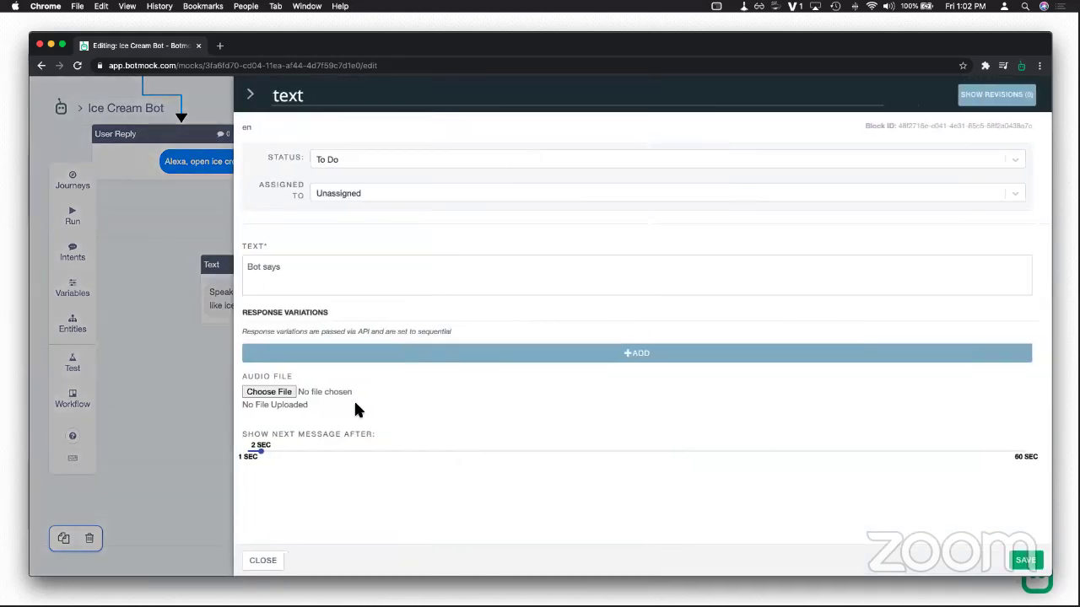
pyautogui.write('Boo.')
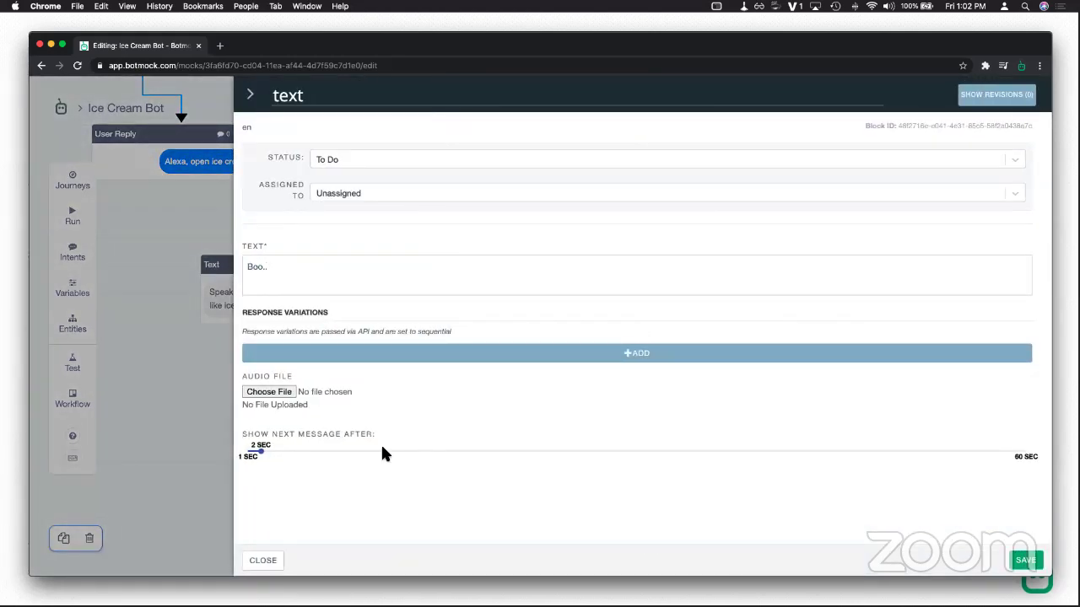
pyautogui.write('. who does not like ice cream')
pyautogui.doubleClick(288, 96)
pyautogui.write('no')
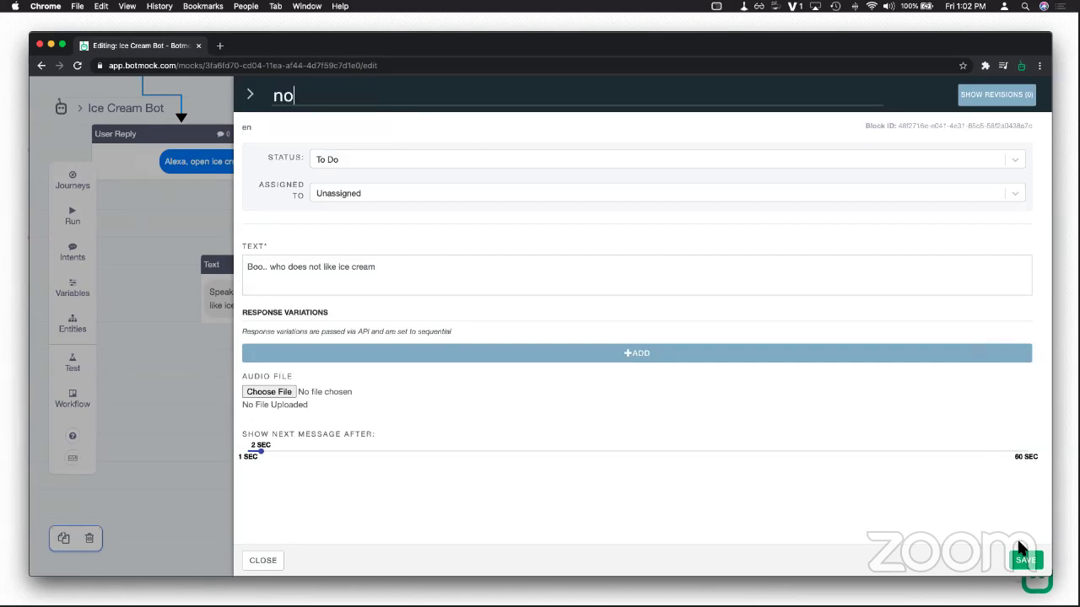
pyautogui.click(1019, 558)
# Step: Name the other block 'yes' with the message 'woho!! which flavour?' and save
pyautogui.click(606, 302)
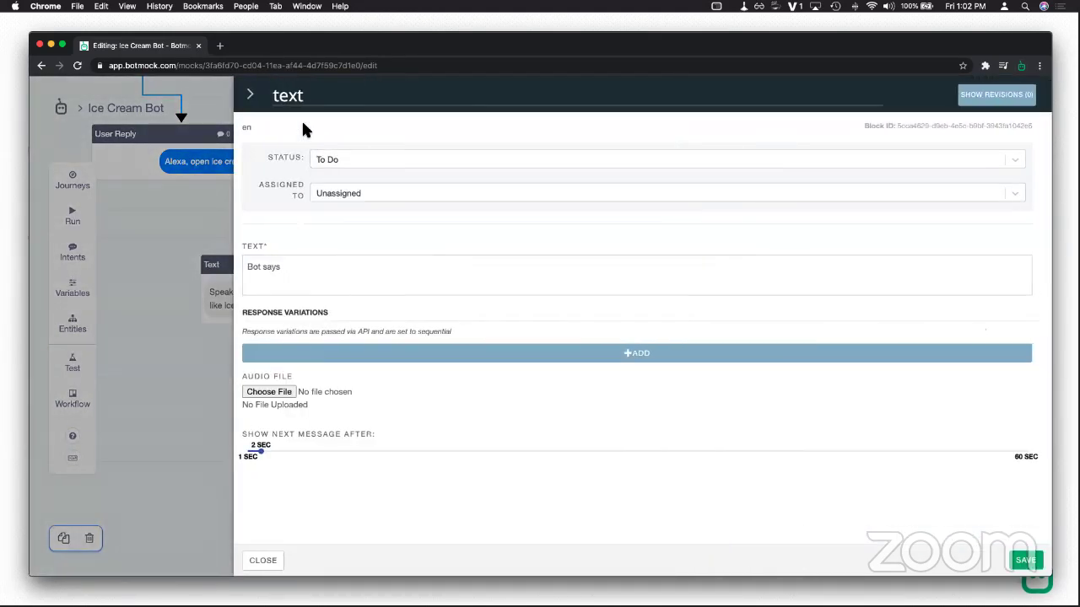
pyautogui.click(298, 103)
pyautogui.doubleClick(299, 103)
pyautogui.write('yes')
pyautogui.moveTo(313, 278); pyautogui.dragTo(209, 262)
pyautogui.write('A')
pyautogui.press('BackSpace')
pyautogui.write('whow')
pyautogui.press('BackSpace')
pyautogui.press('BackSpace')
pyautogui.press('BackSpace')
pyautogui.write('ohoo!! which flavour?')
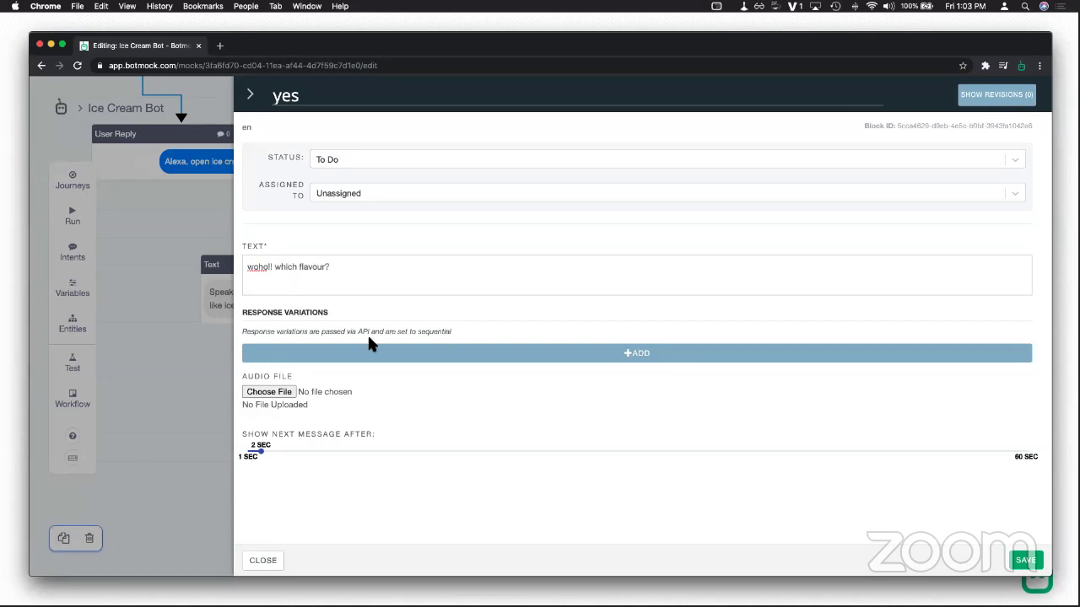
pyautogui.click(1028, 560)
# Step: Give the yes connector a new YesIntent trained on 'yes'
pyautogui.click(517, 352)
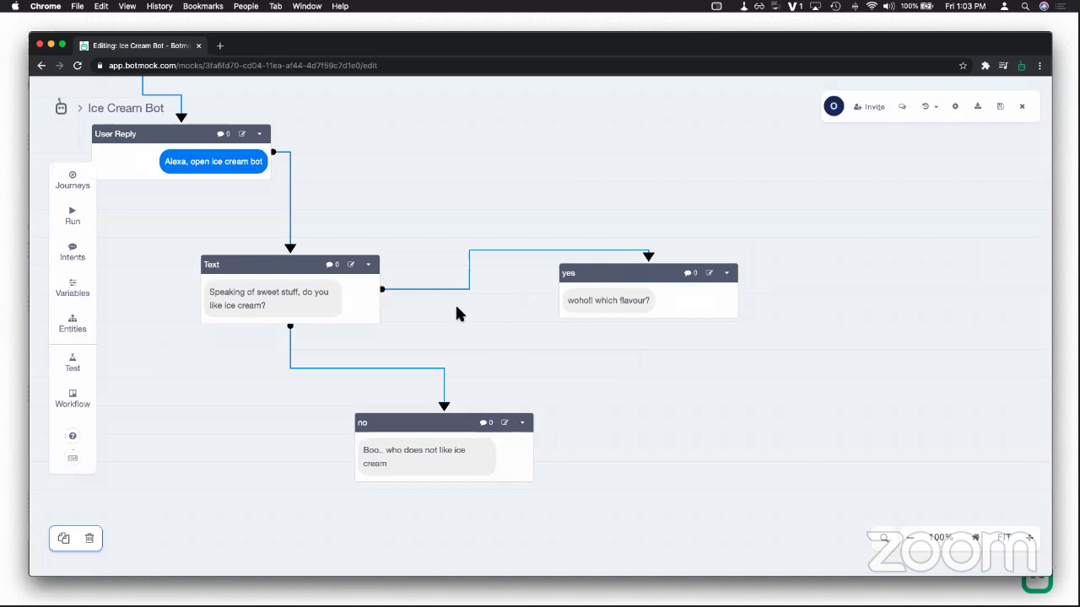
pyautogui.click(448, 289)
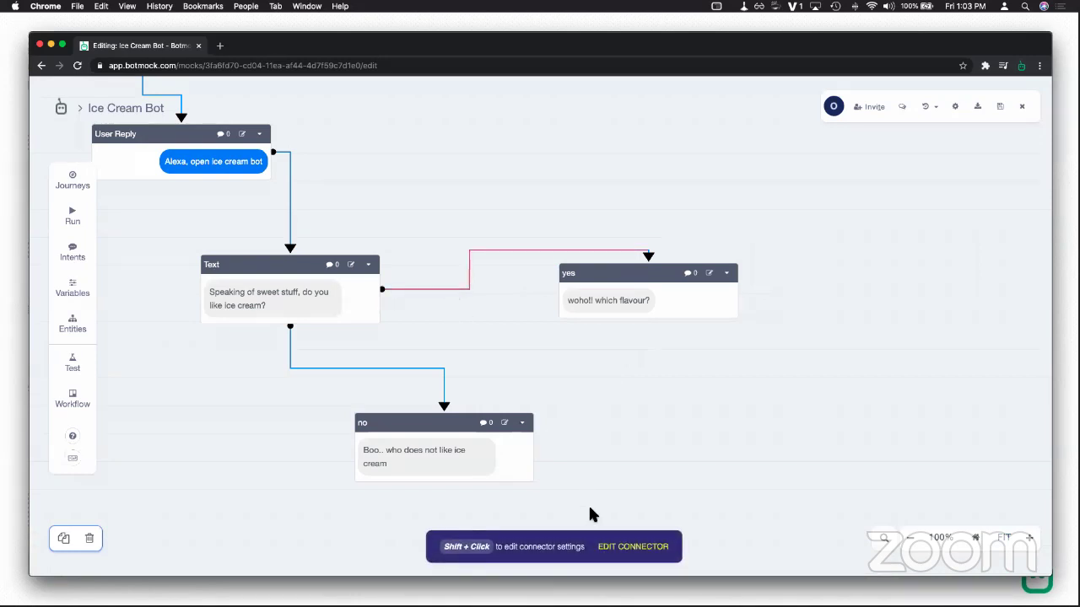
pyautogui.click(631, 547)
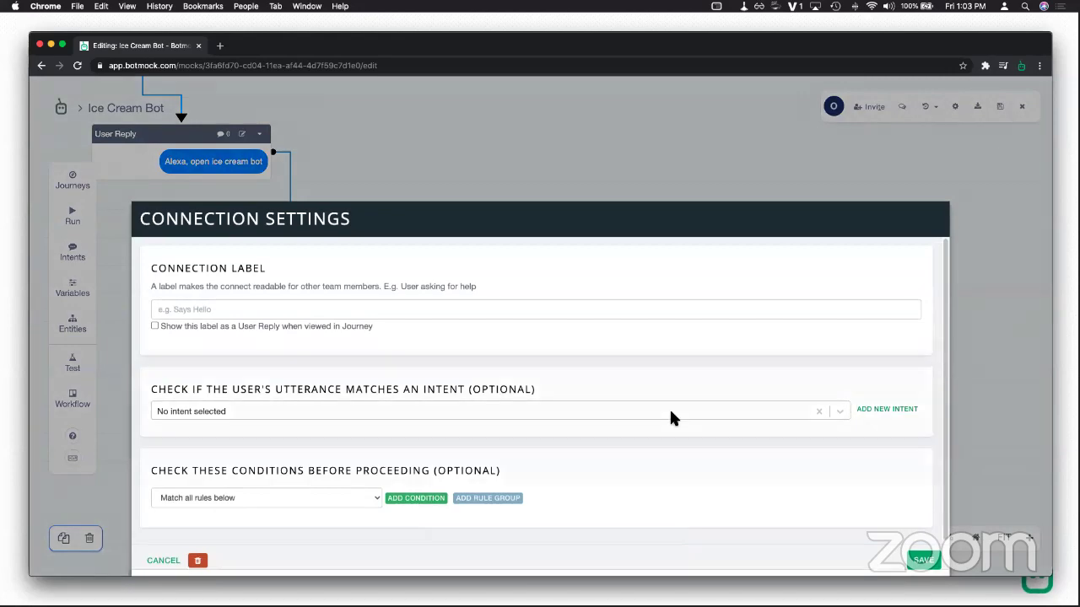
pyautogui.click(887, 409)
pyautogui.click(262, 329)
pyautogui.write('YesIntent')
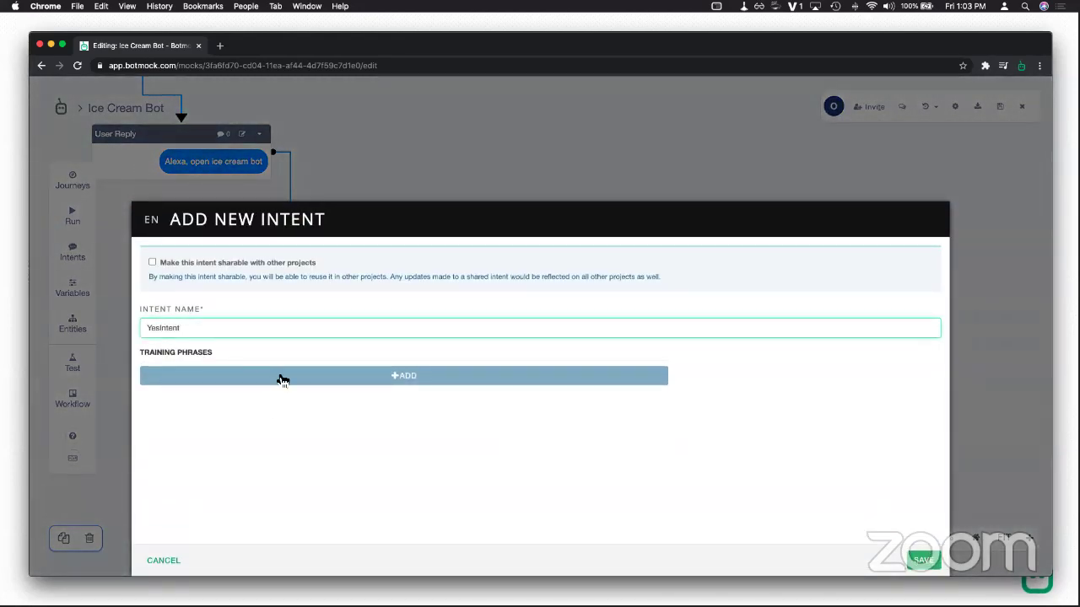
pyautogui.click(277, 376)
pyautogui.write('yes')
pyautogui.click(922, 563)
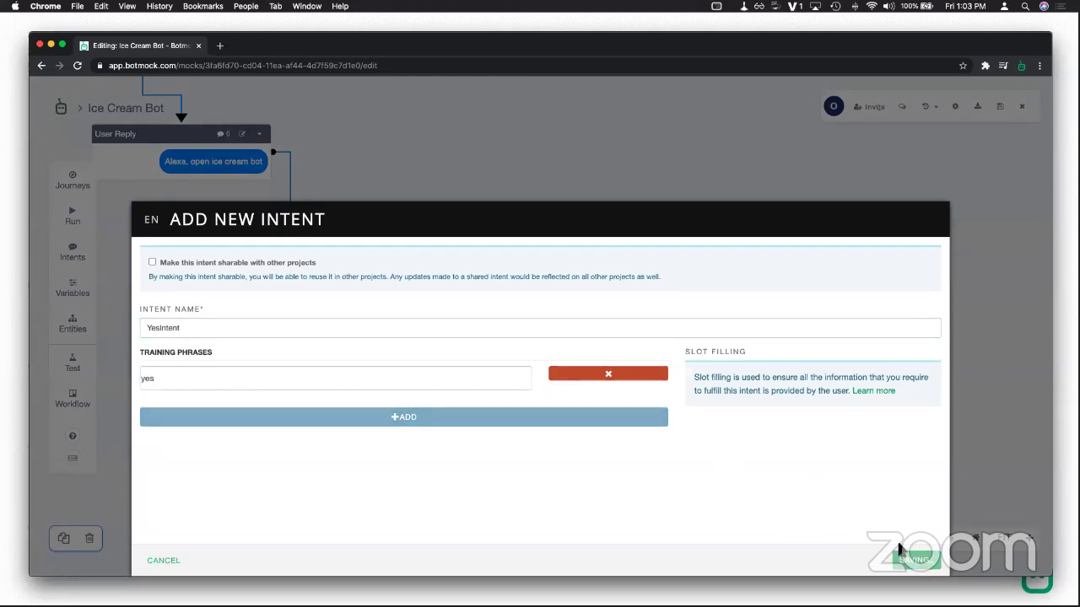
pyautogui.press('Escape')
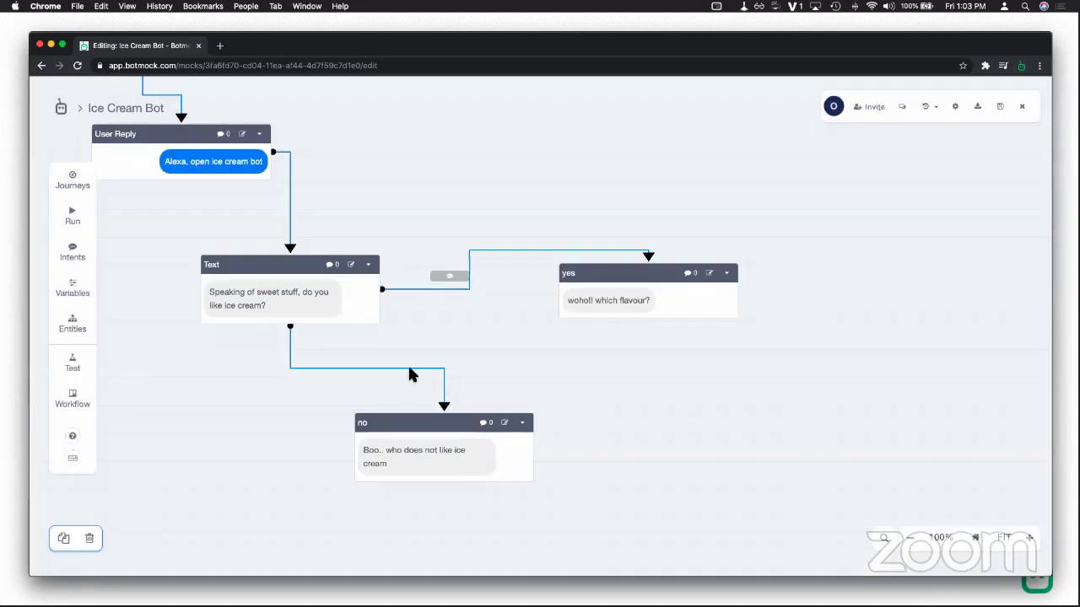
# Step: Give the no connector a new NoIntent trained on 'no' and save the connection
pyautogui.keyDown('shift'); pyautogui.click(413, 366); pyautogui.keyUp('shift')
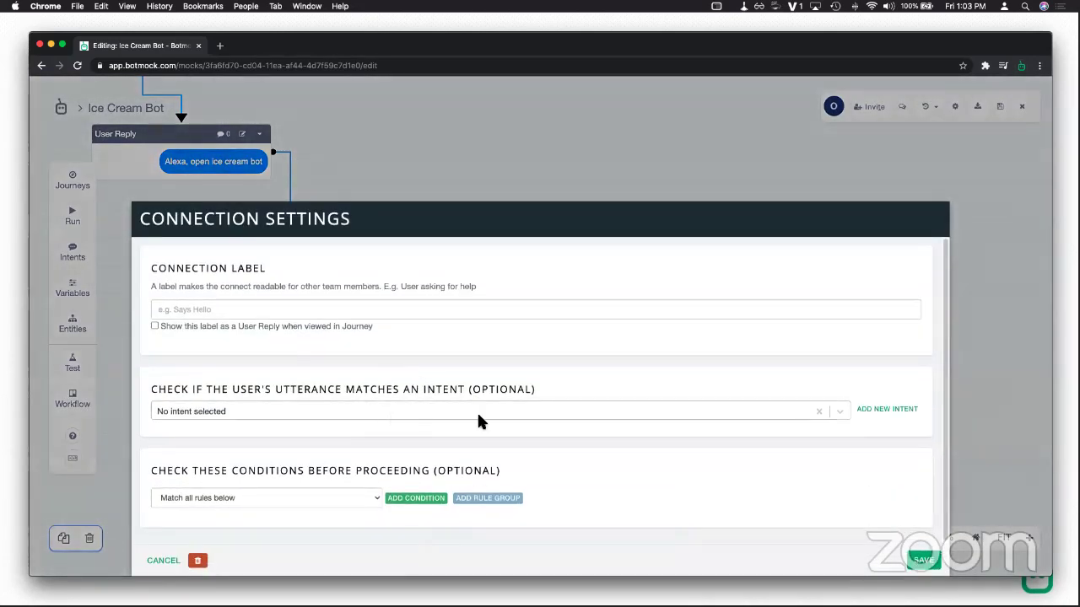
pyautogui.click(887, 409)
pyautogui.write('NoIntent')
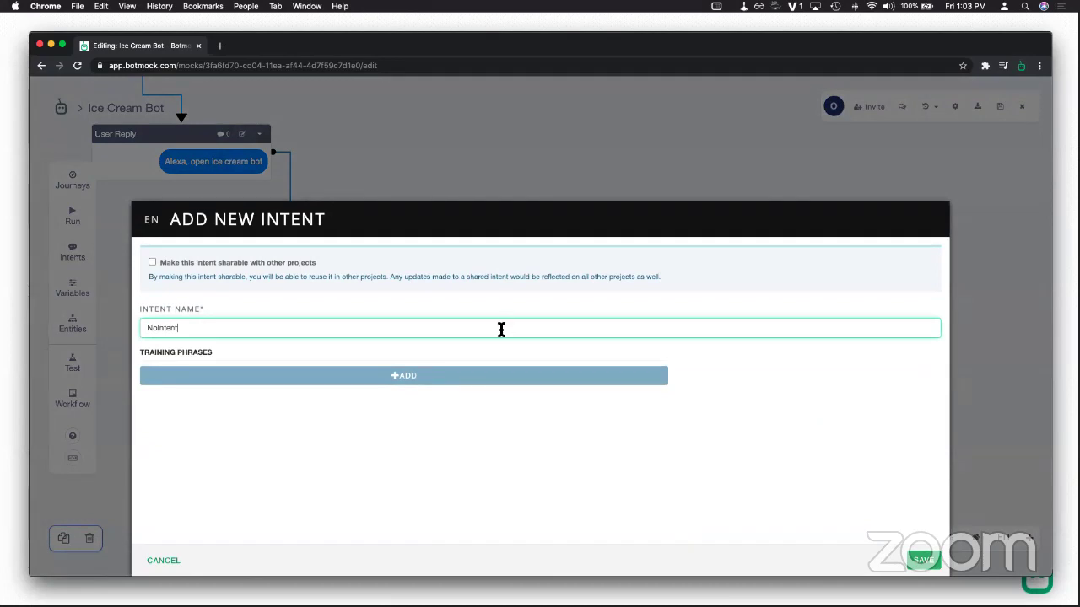
pyautogui.click(478, 375)
pyautogui.click(466, 378)
pyautogui.write('no')
pyautogui.click(925, 561)
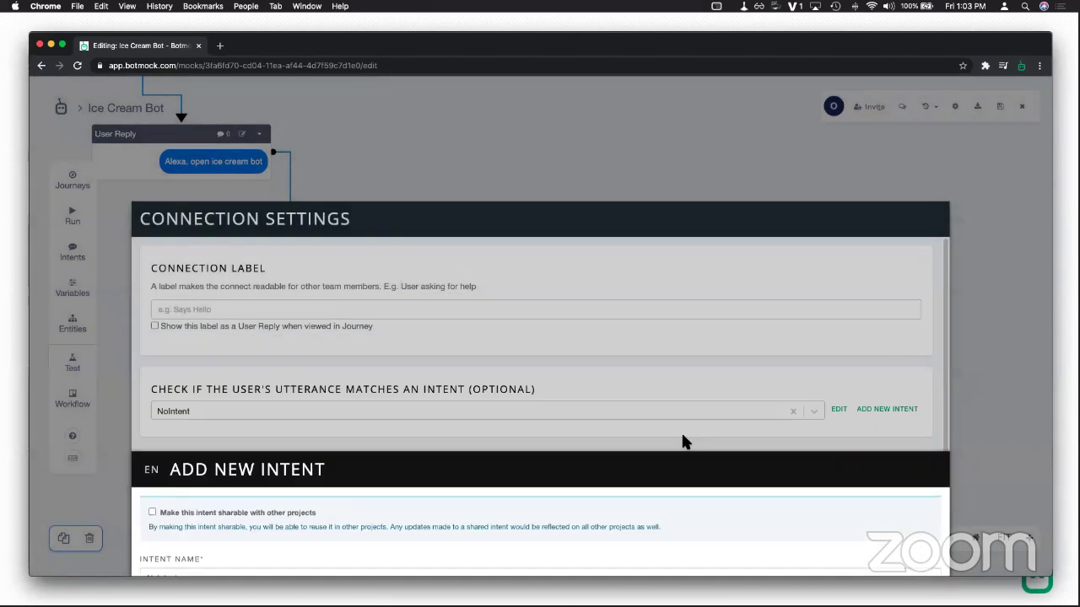
pyautogui.click(927, 562)
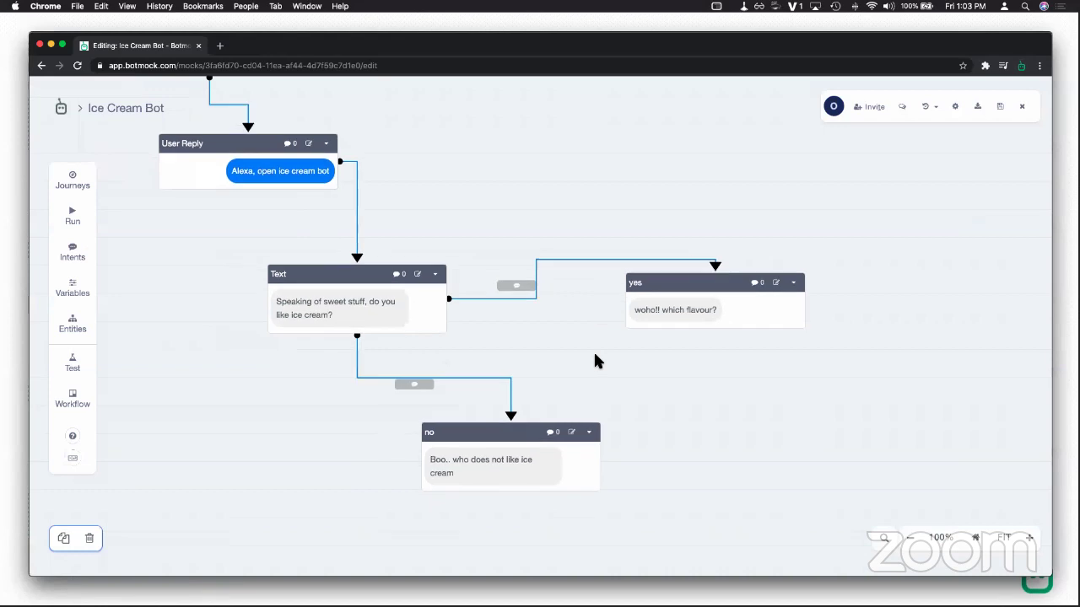
pyautogui.click(74, 230)
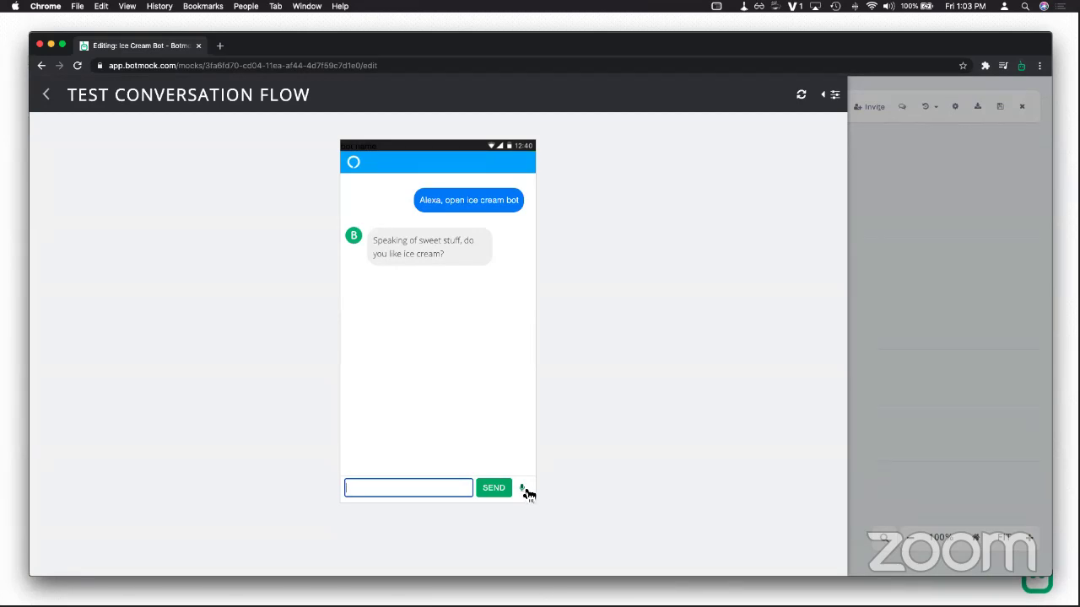
pyautogui.click(523, 489)
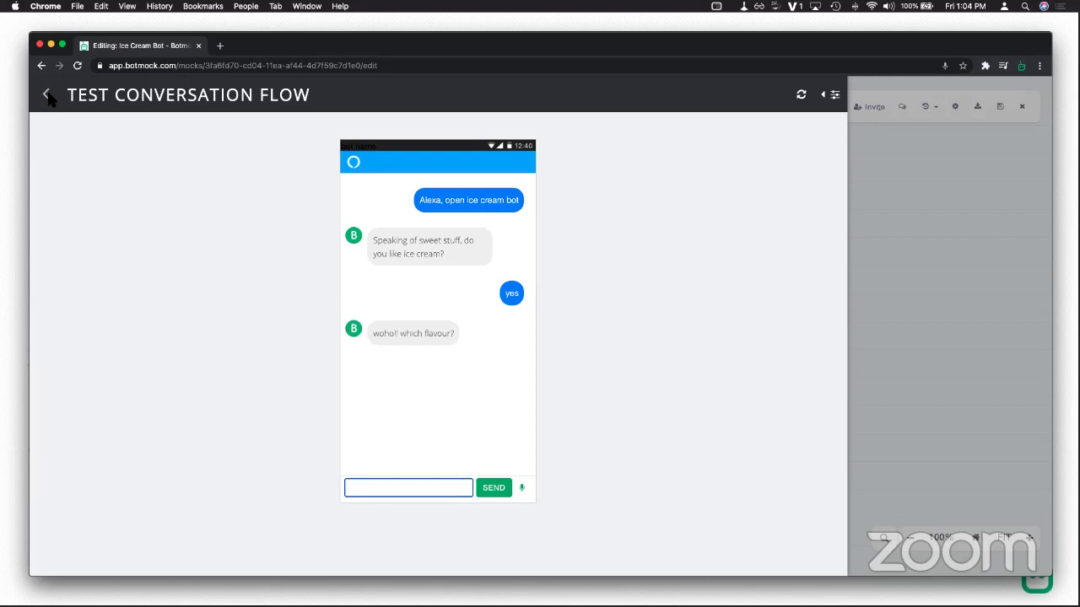
pyautogui.click(48, 95)
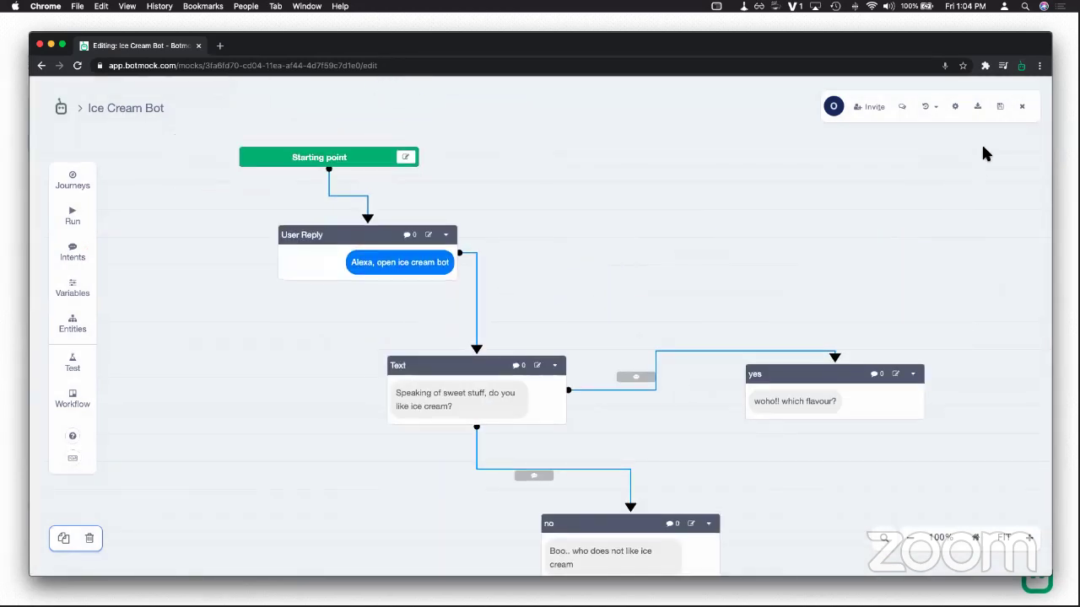
# Step: Close Ice Cream Bot, open the Puppy Chat project, and centre its top flow blocks
pyautogui.click(1022, 106)
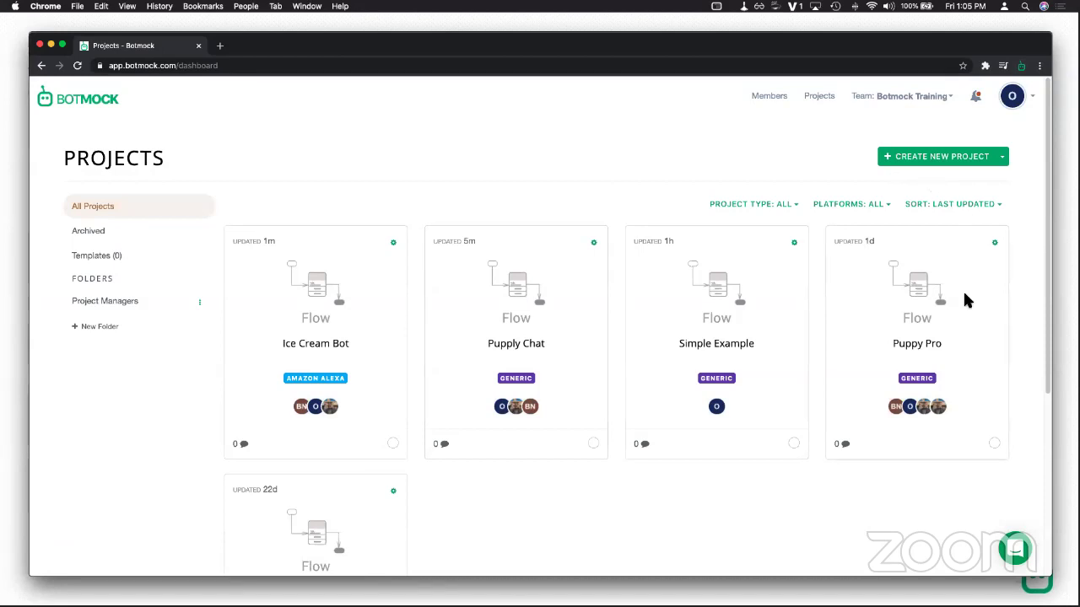
pyautogui.click(531, 349)
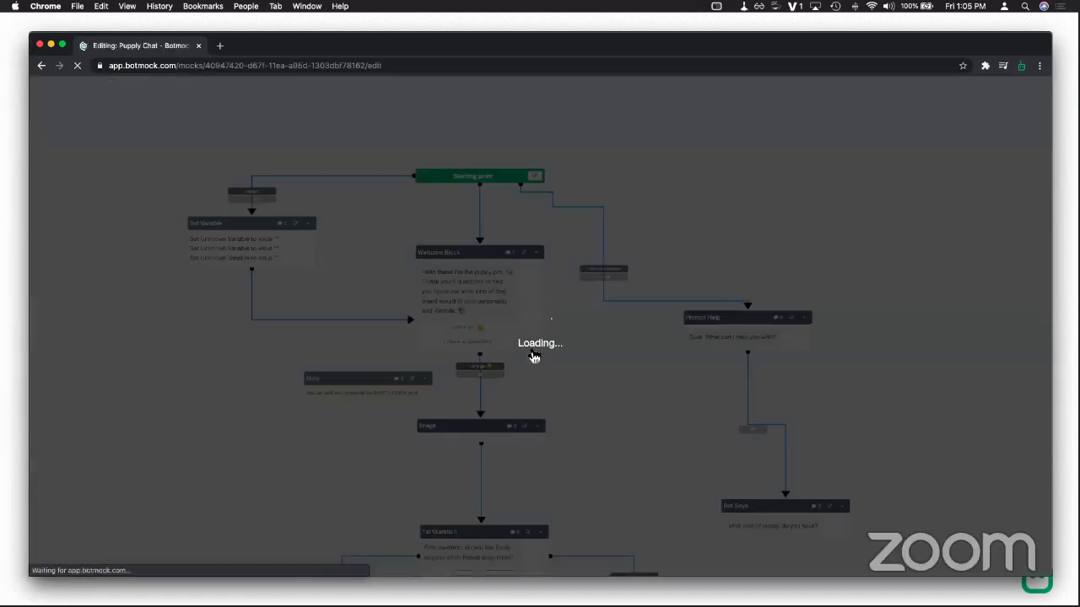
pyautogui.scroll(3, 181, 343)
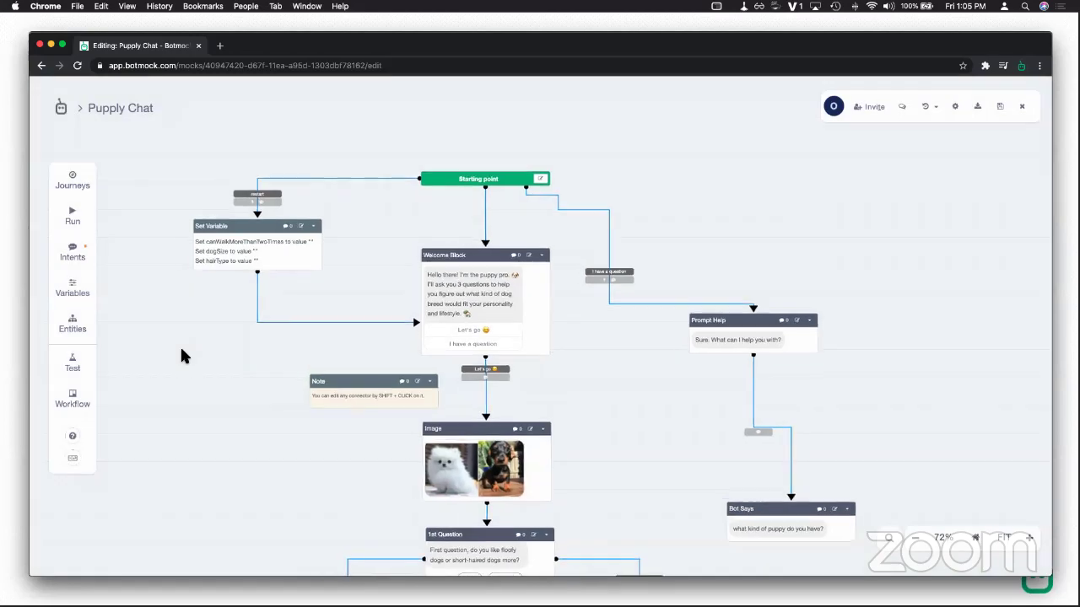
pyautogui.moveTo(792, 245); pyautogui.dragTo(757, 291)
pyautogui.scroll(2, 757, 291)
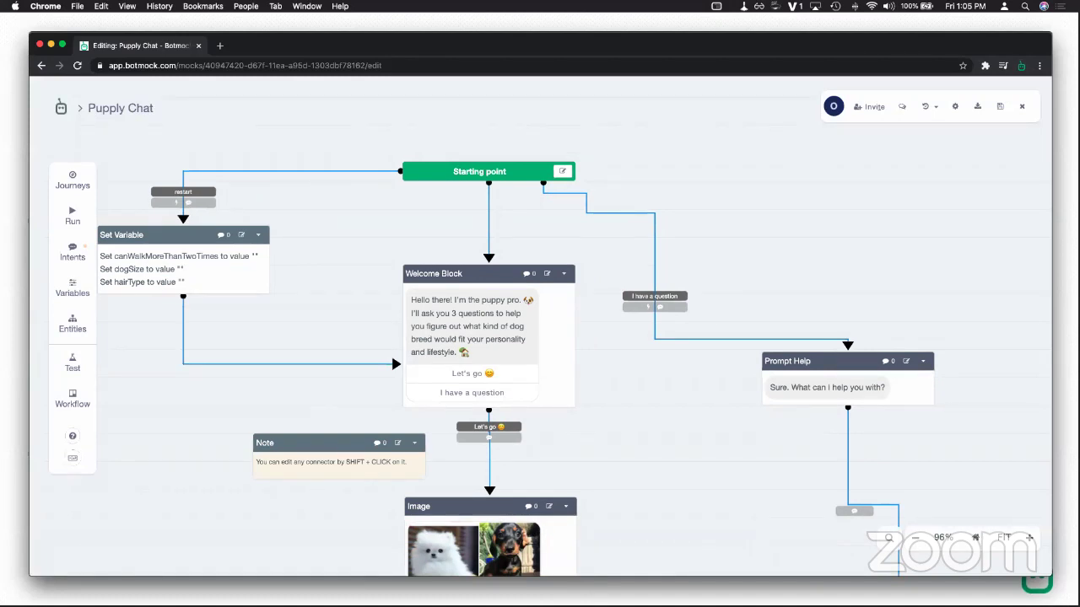
pyautogui.click(928, 107)
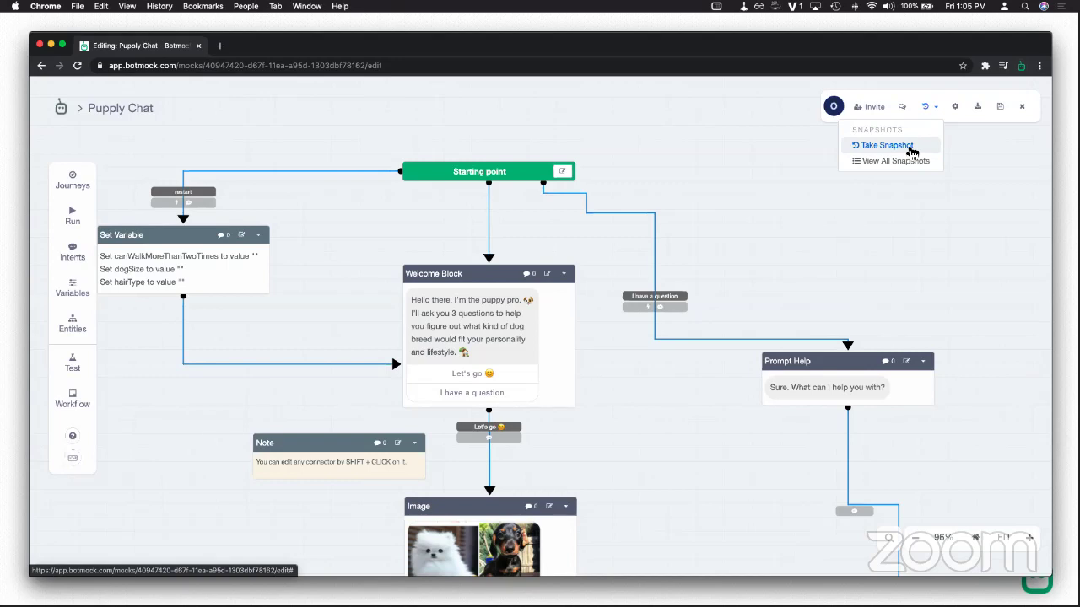
# Step: Take a snapshot of the Puppy Chat flow named 'version 1'
pyautogui.click(911, 150)
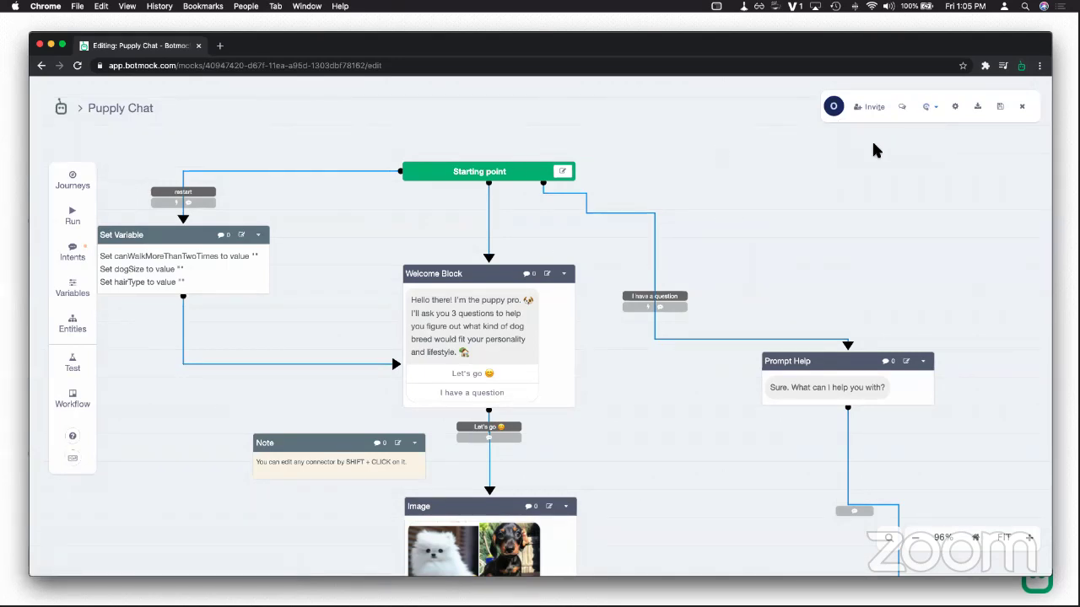
pyautogui.click(935, 119)
pyautogui.click(905, 148)
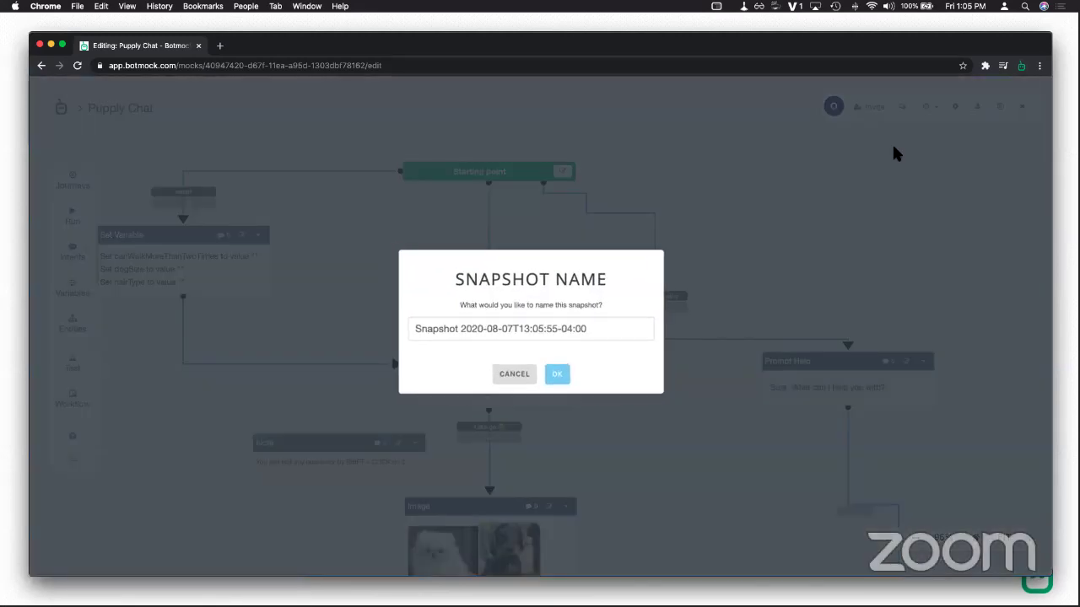
pyautogui.tripleClick(601, 329)
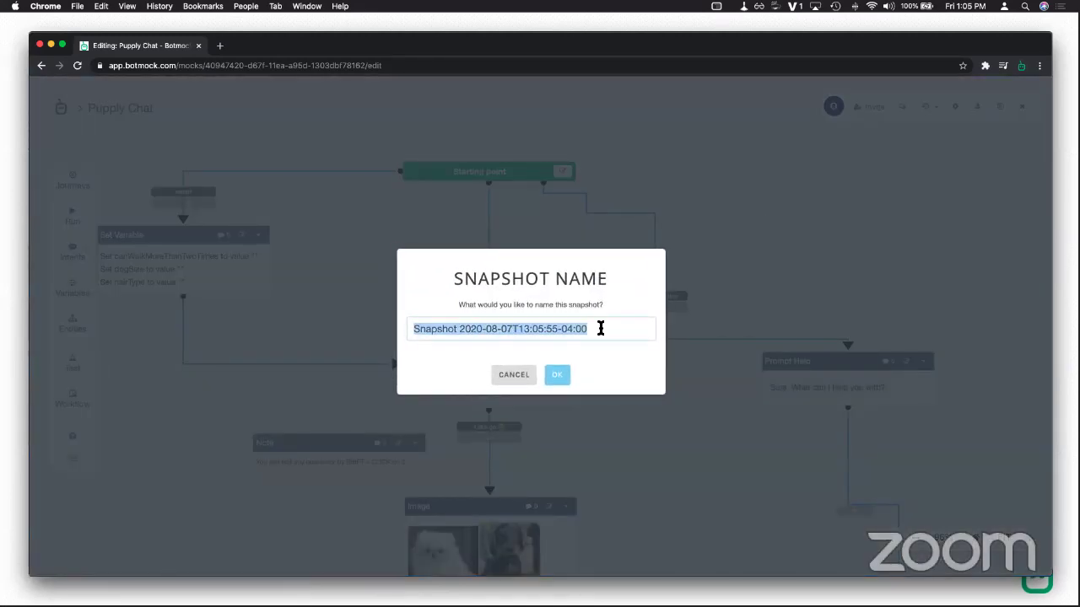
pyautogui.write('version 1')
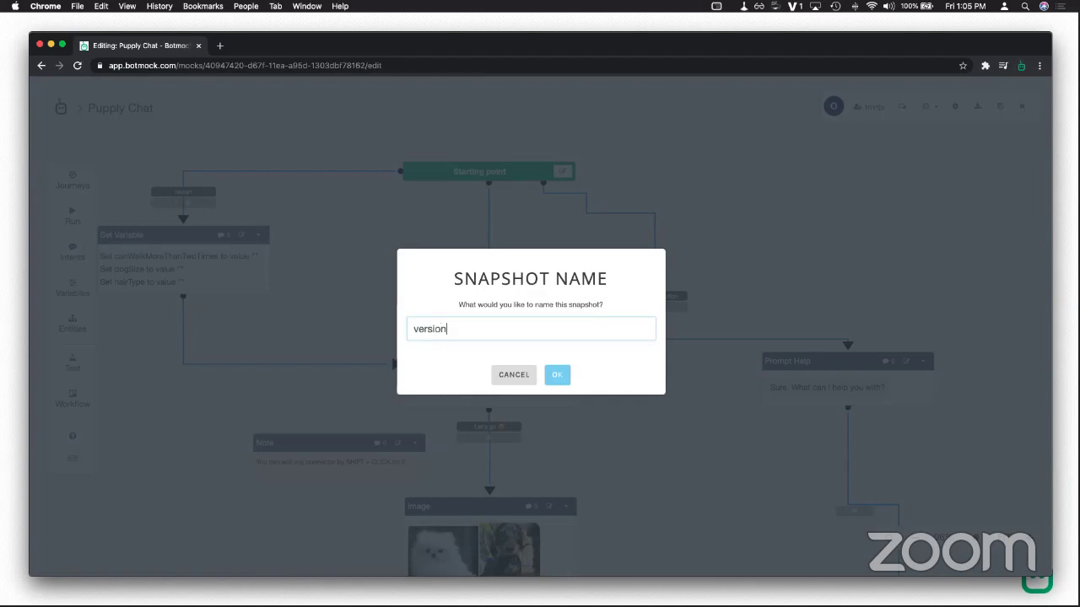
pyautogui.click(559, 375)
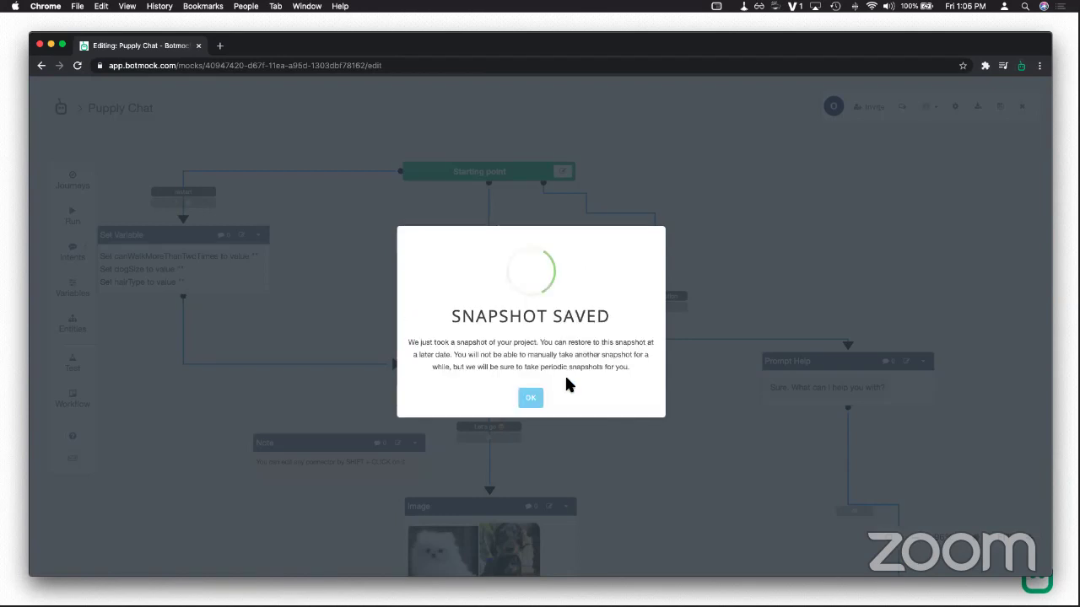
pyautogui.click(529, 395)
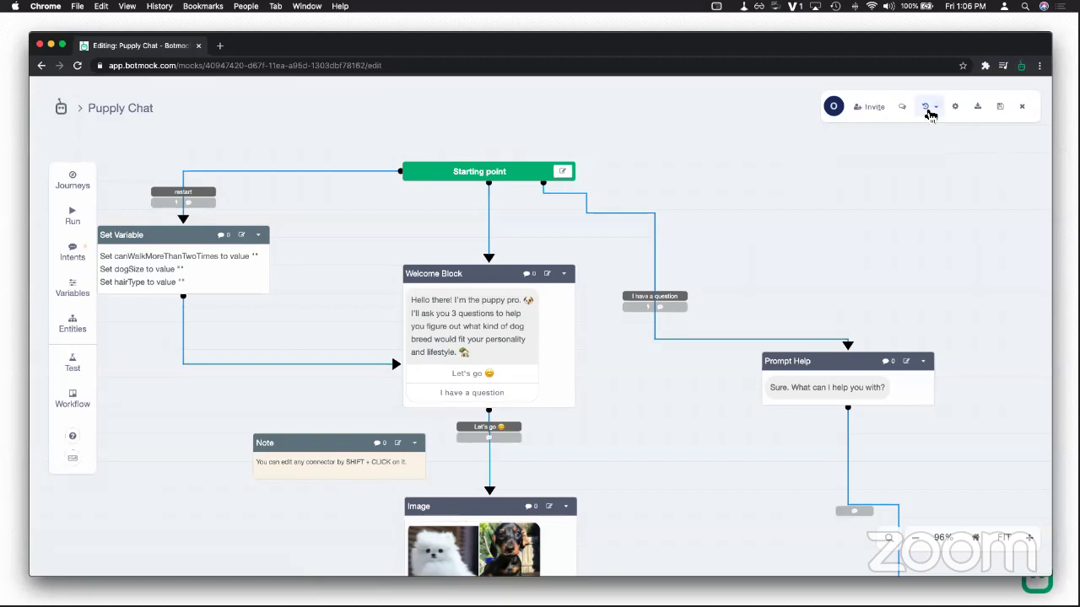
# Step: Check the saved snapshots list, then return to the flow editor
pyautogui.click(928, 107)
pyautogui.click(861, 217)
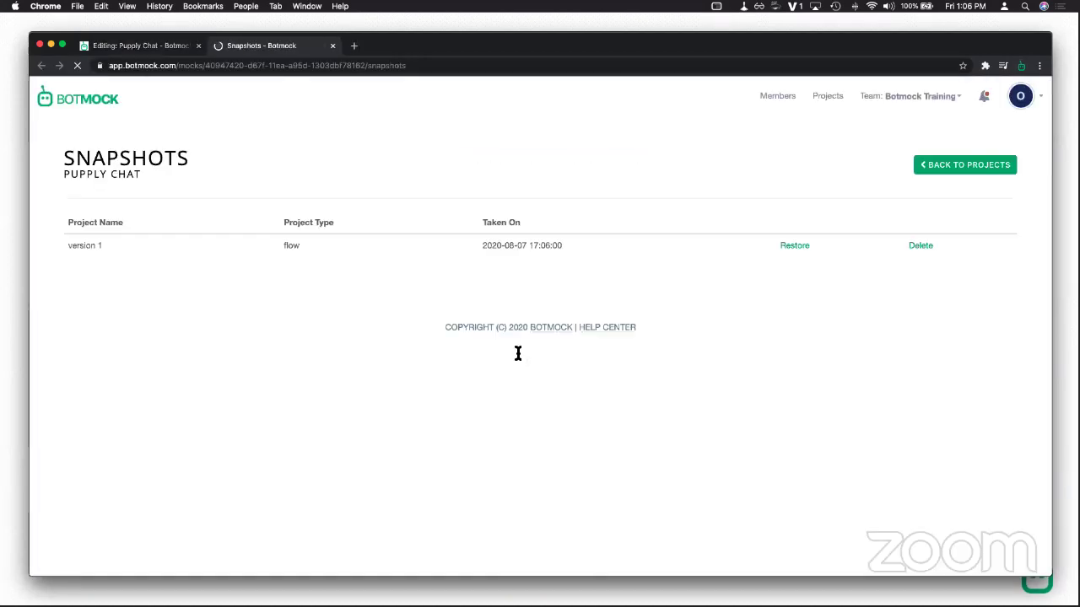
pyautogui.moveTo(92, 246); pyautogui.dragTo(229, 241)
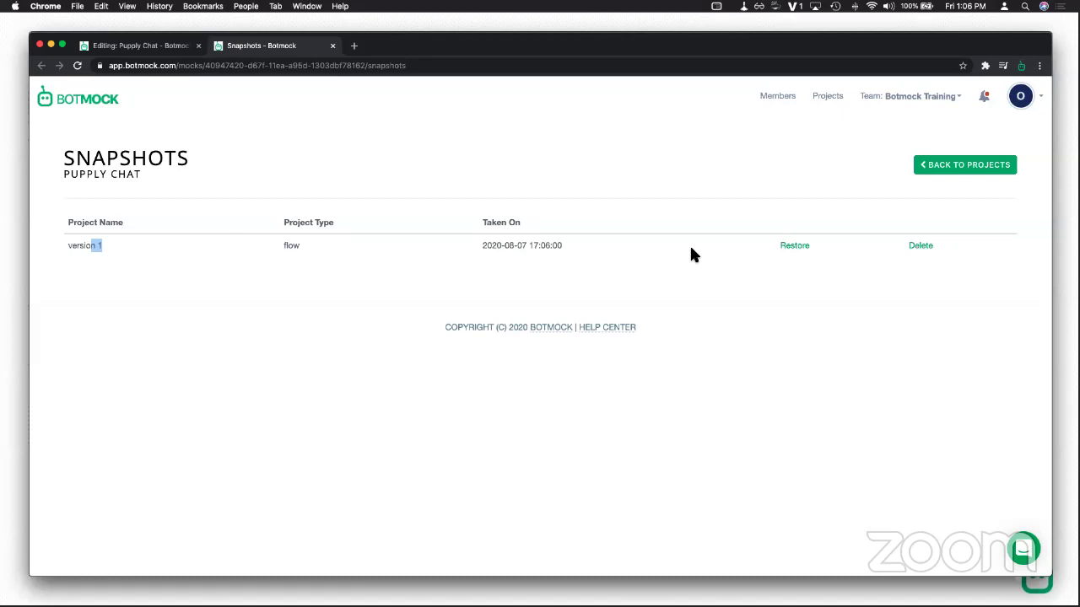
pyautogui.click(332, 45)
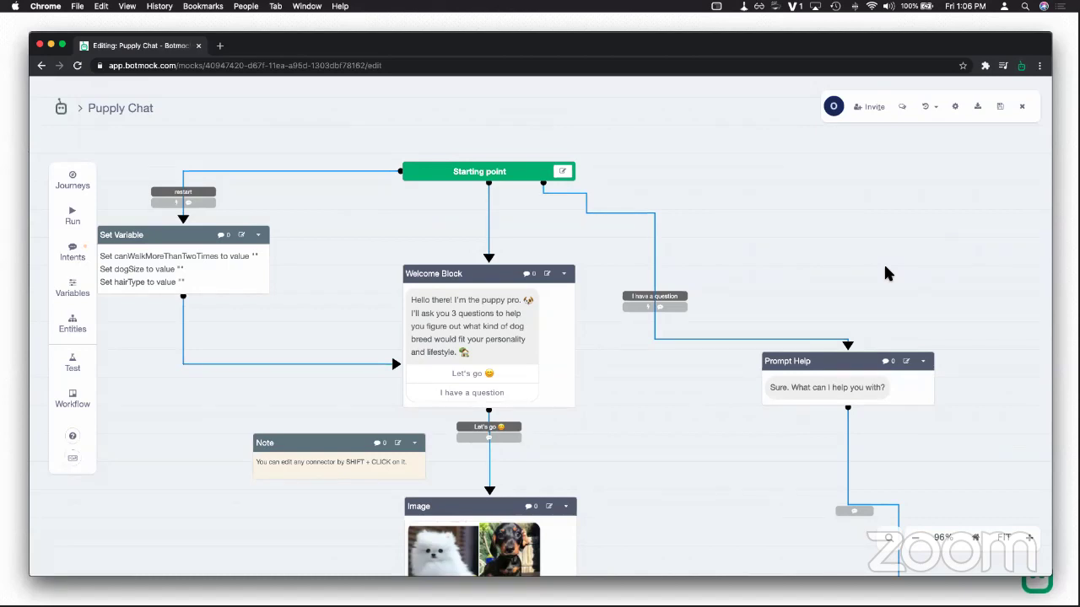
pyautogui.hscroll(2, 831, 297)
pyautogui.scroll(-1, 831, 297)
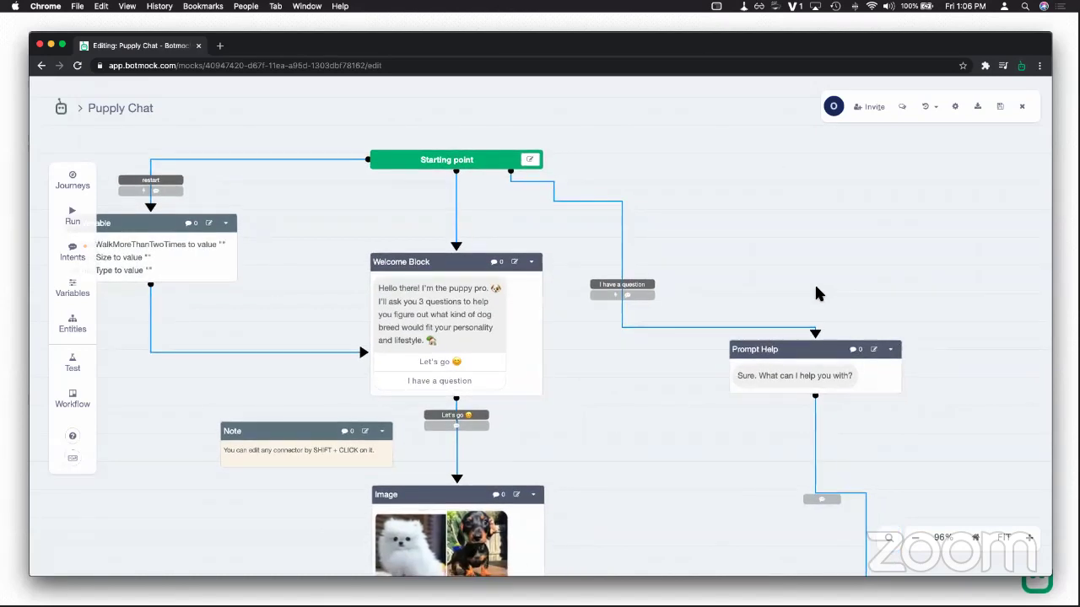
pyautogui.click(974, 114)
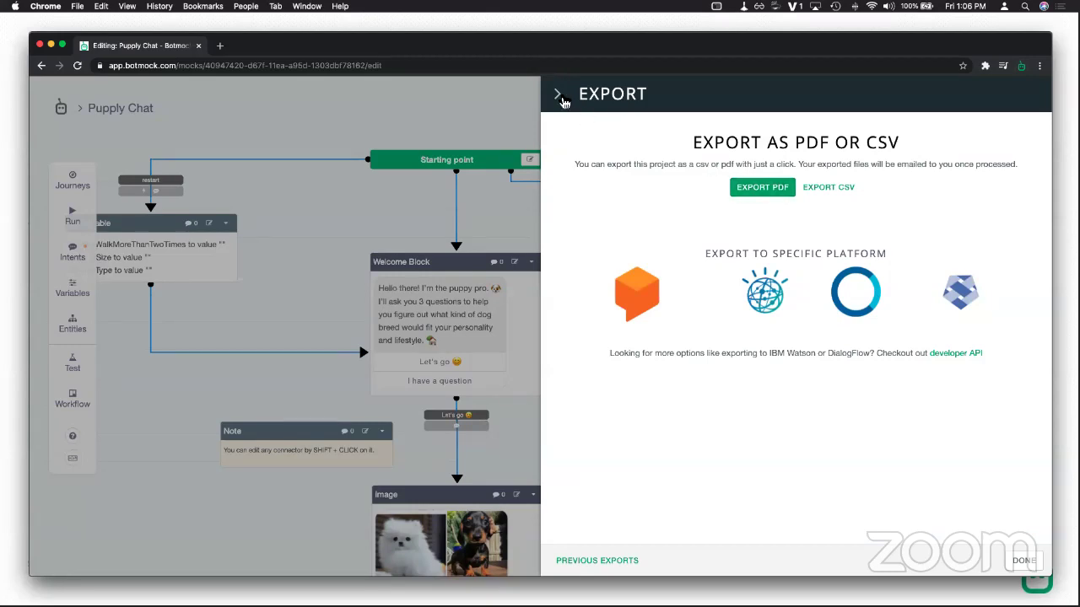
pyautogui.click(560, 94)
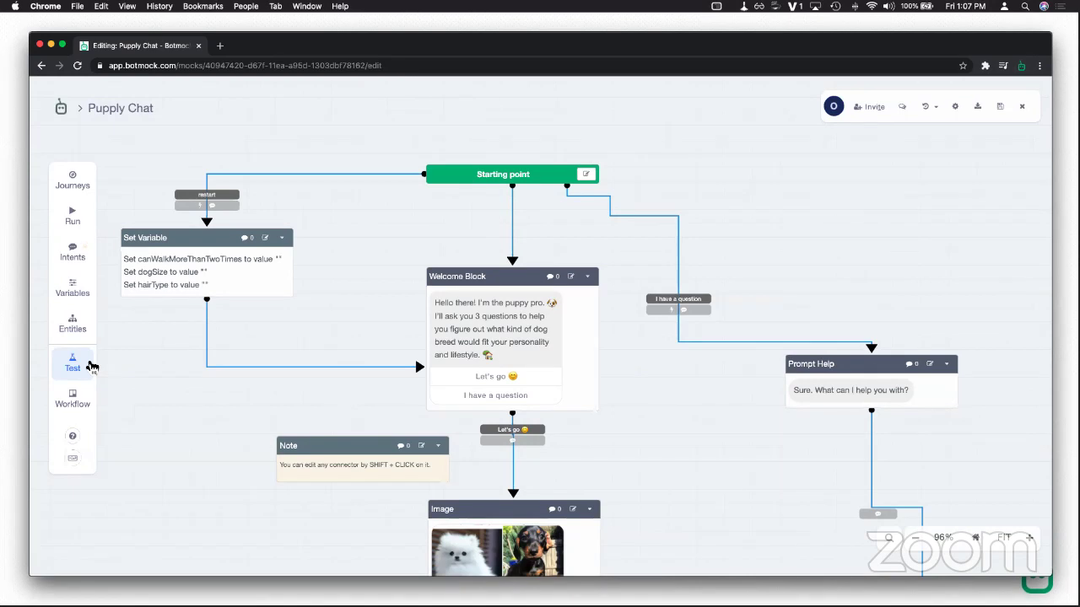
# Step: Start Puppy Chat user testing and set a BOTMOCK logo intro image, replacing botmock-comic.png
pyautogui.click(87, 363)
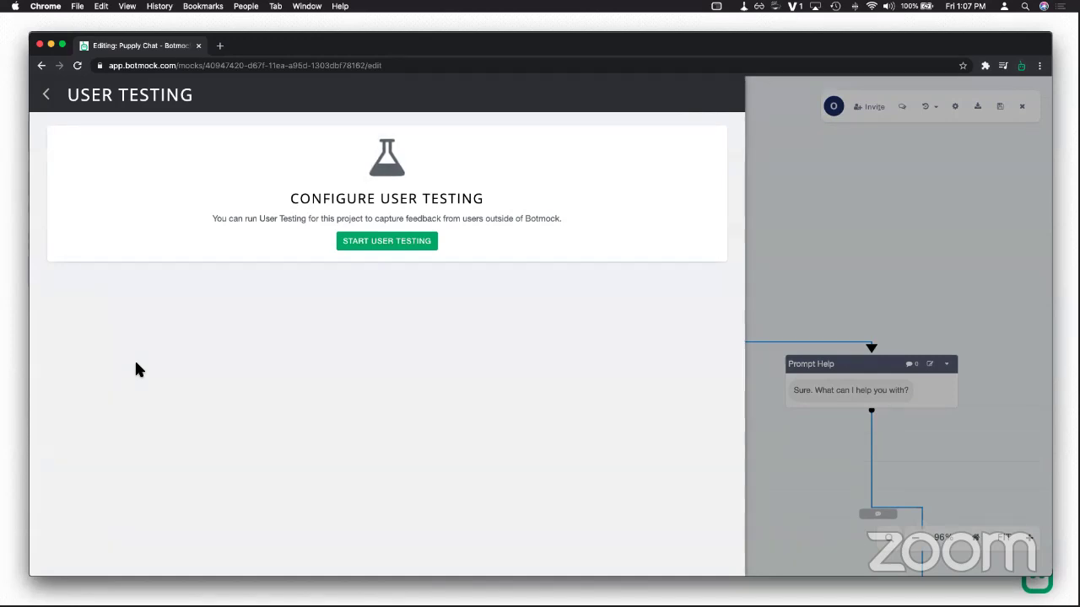
pyautogui.click(422, 241)
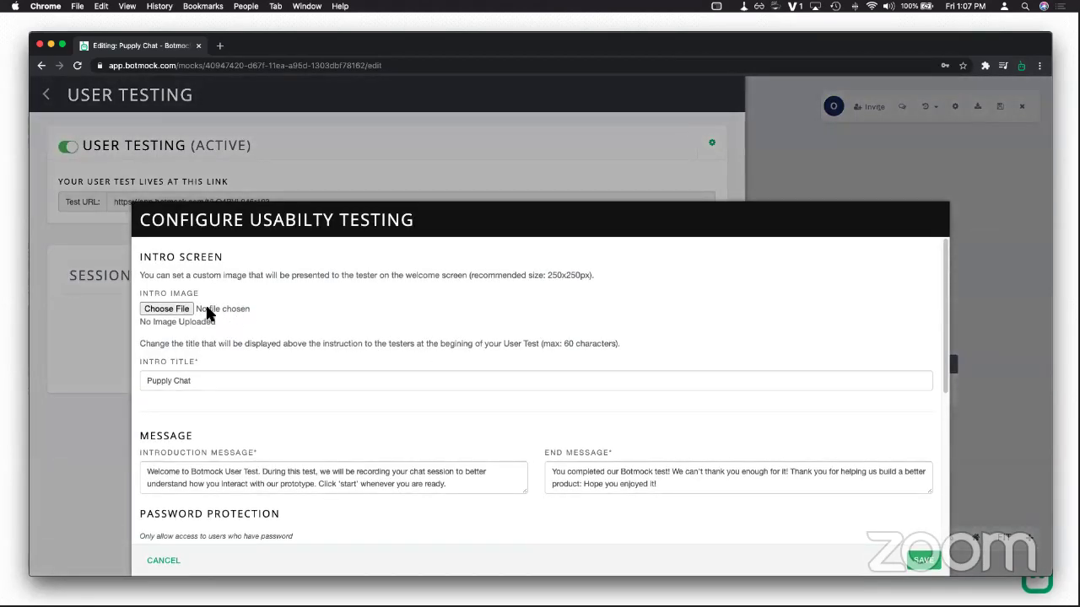
pyautogui.click(182, 308)
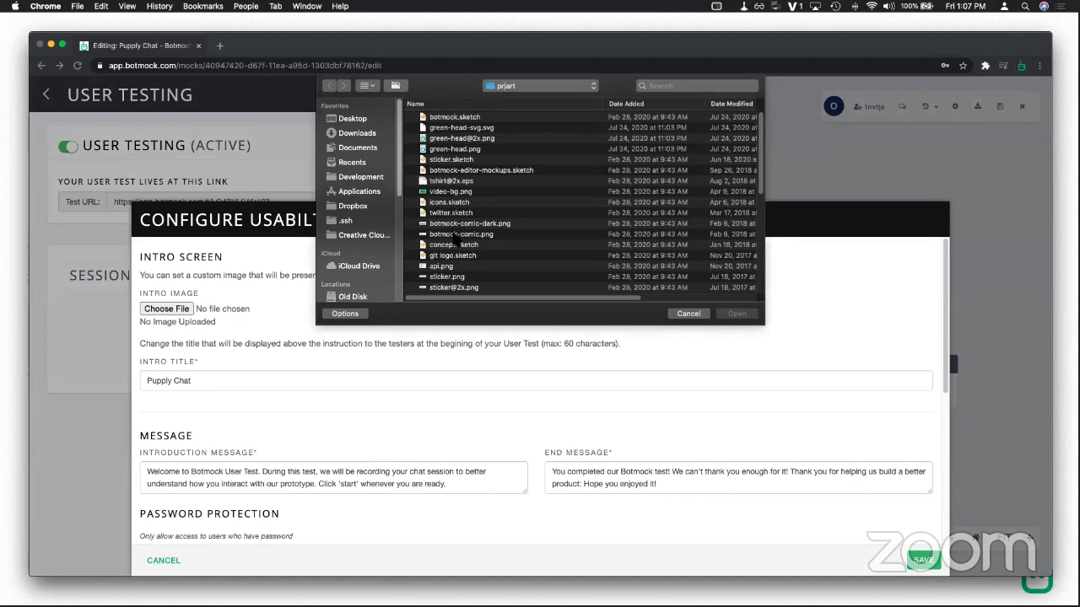
pyautogui.doubleClick(460, 234)
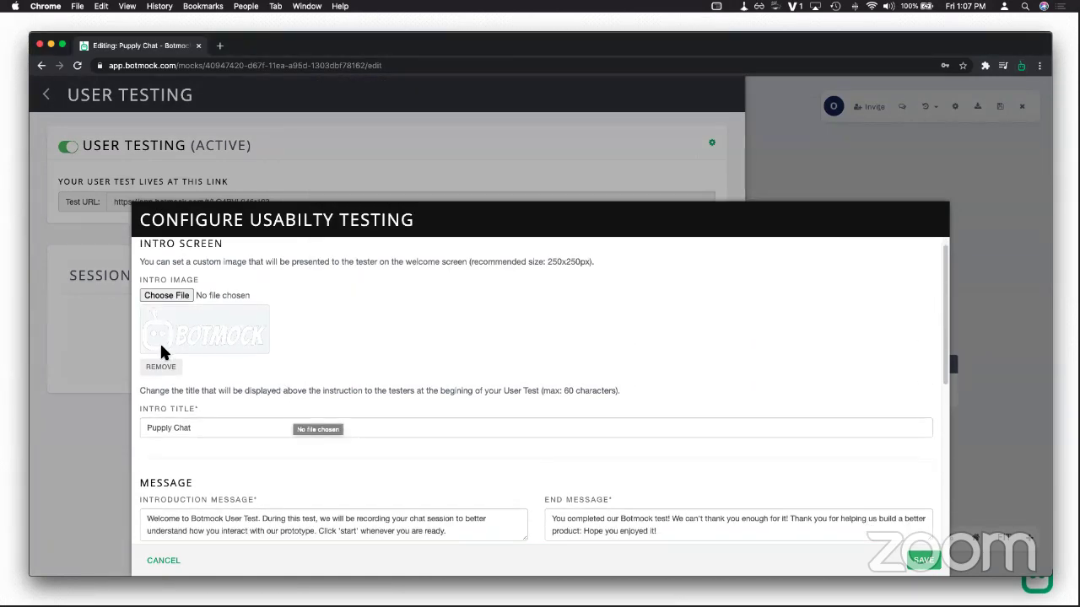
pyautogui.click(161, 366)
pyautogui.click(167, 295)
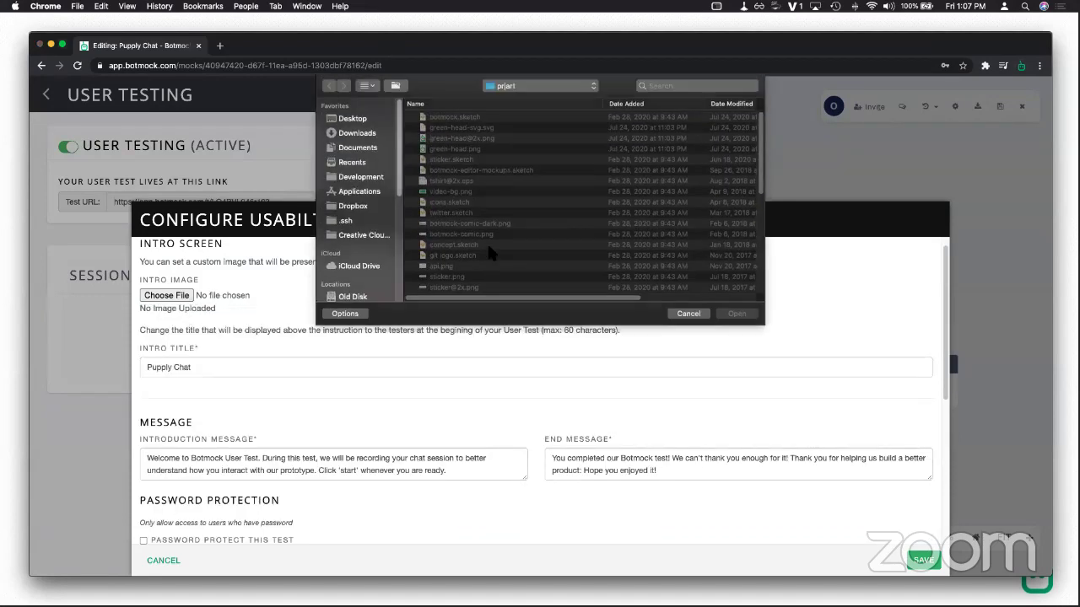
pyautogui.scroll(-1, 474, 227)
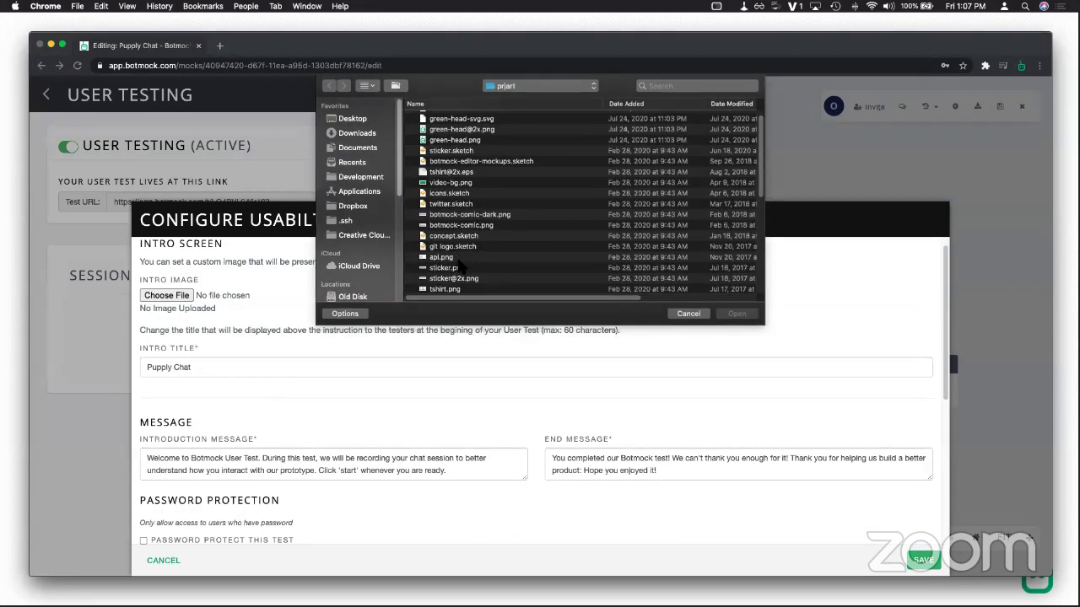
pyautogui.doubleClick(453, 276)
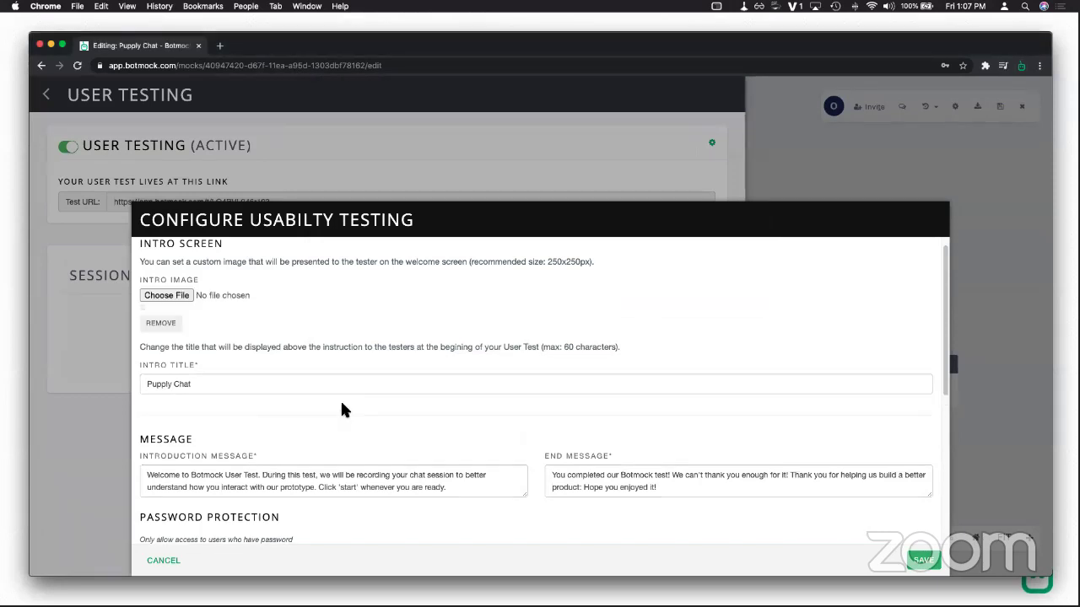
pyautogui.scroll(-1, 271, 451)
# Step: Change the intro title to 'User Testing - Pupply Chat' and save the user testing settings
pyautogui.moveTo(215, 417); pyautogui.dragTo(150, 419)
pyautogui.click(148, 419)
pyautogui.write('User Testing -')
pyautogui.scroll(-2, 287, 418)
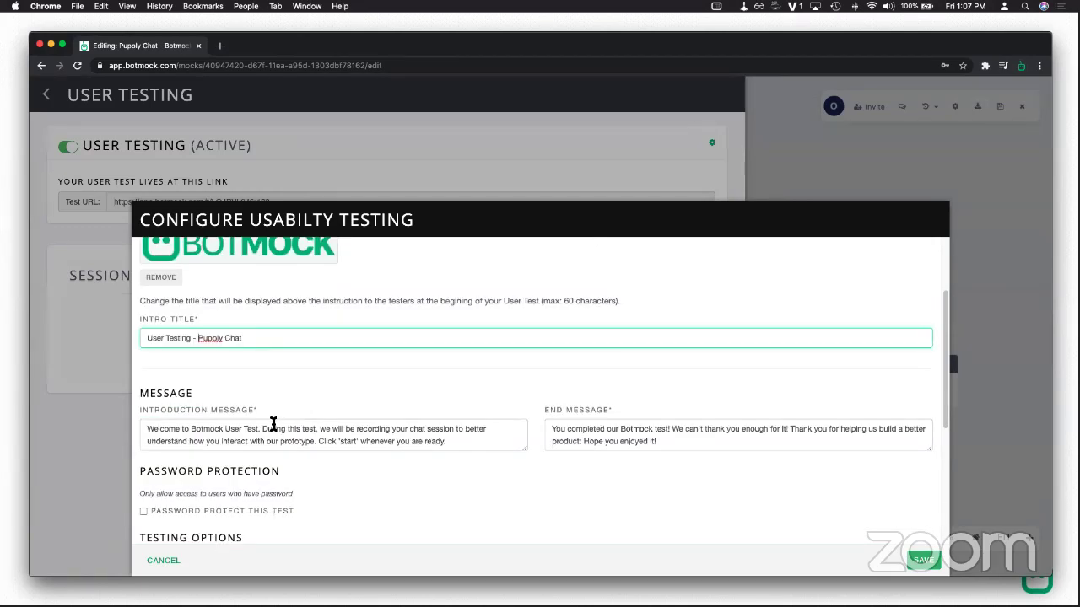
pyautogui.click(271, 441)
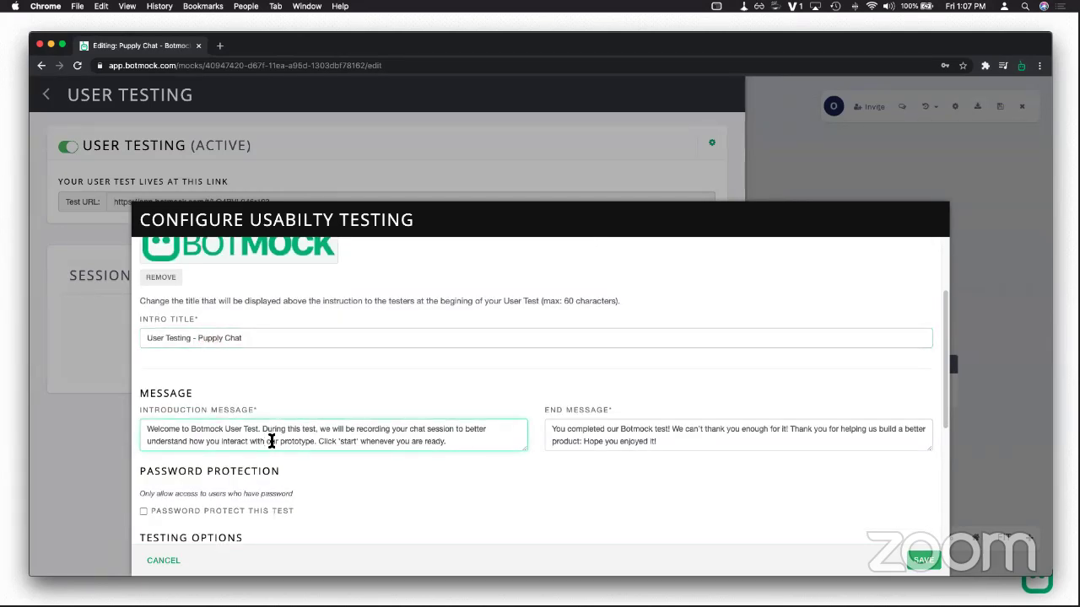
pyautogui.scroll(-2, 298, 445)
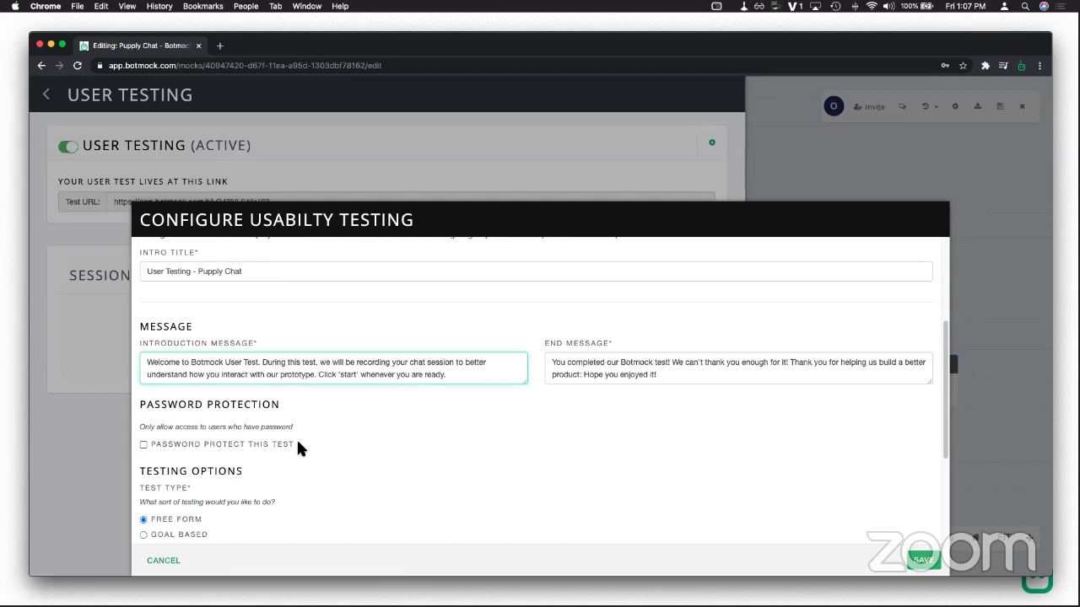
pyautogui.moveTo(661, 374); pyautogui.dragTo(566, 354)
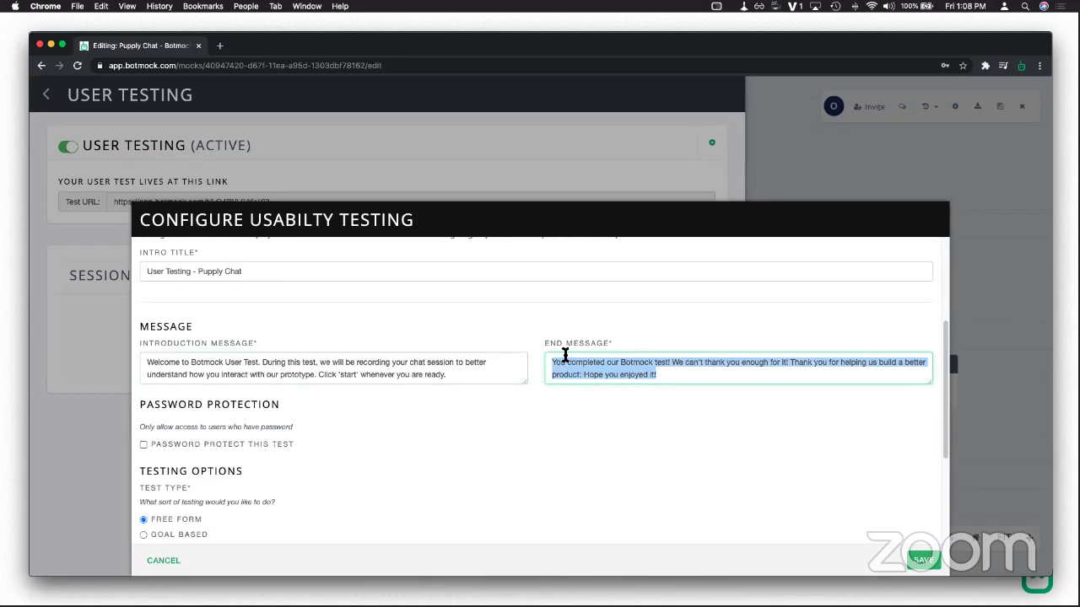
pyautogui.scroll(-3, 660, 366)
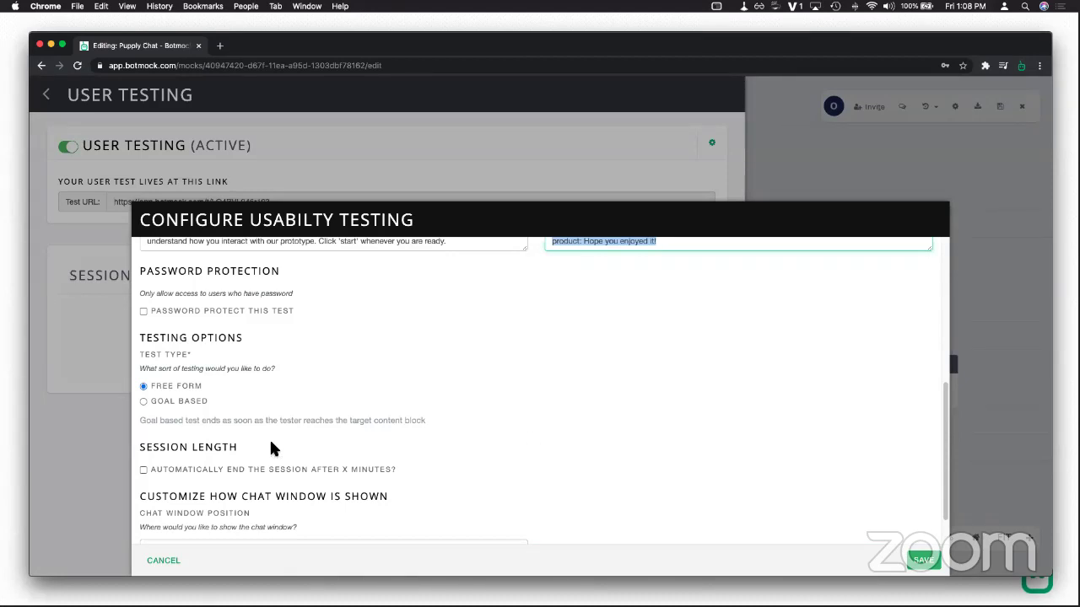
pyautogui.click(923, 561)
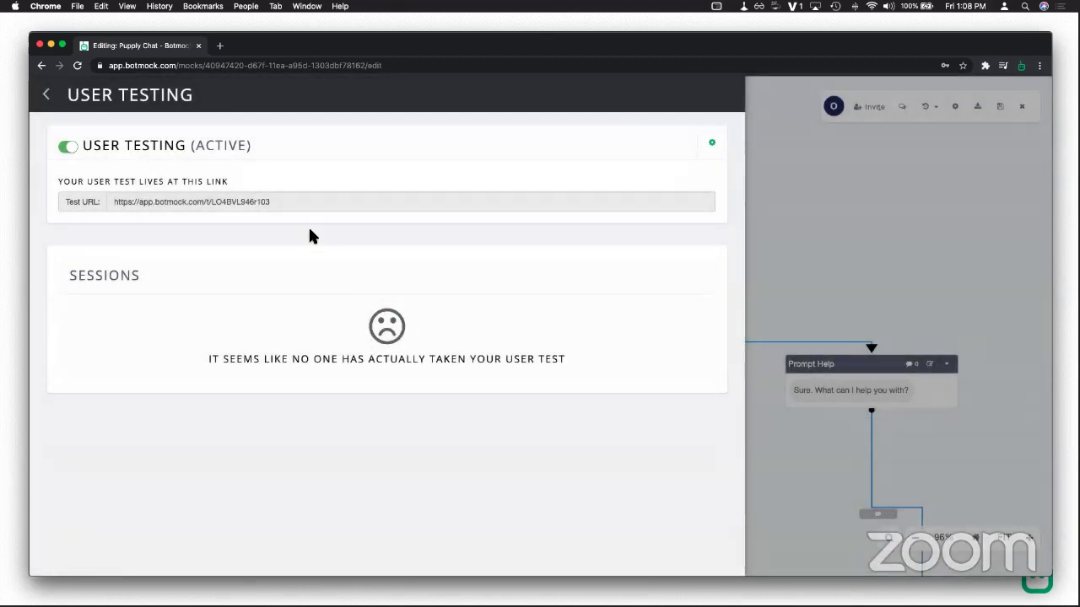
# Step: Copy the test link and load it in a new private browser window
pyautogui.moveTo(283, 203); pyautogui.dragTo(114, 207)
pyautogui.press('super+c')
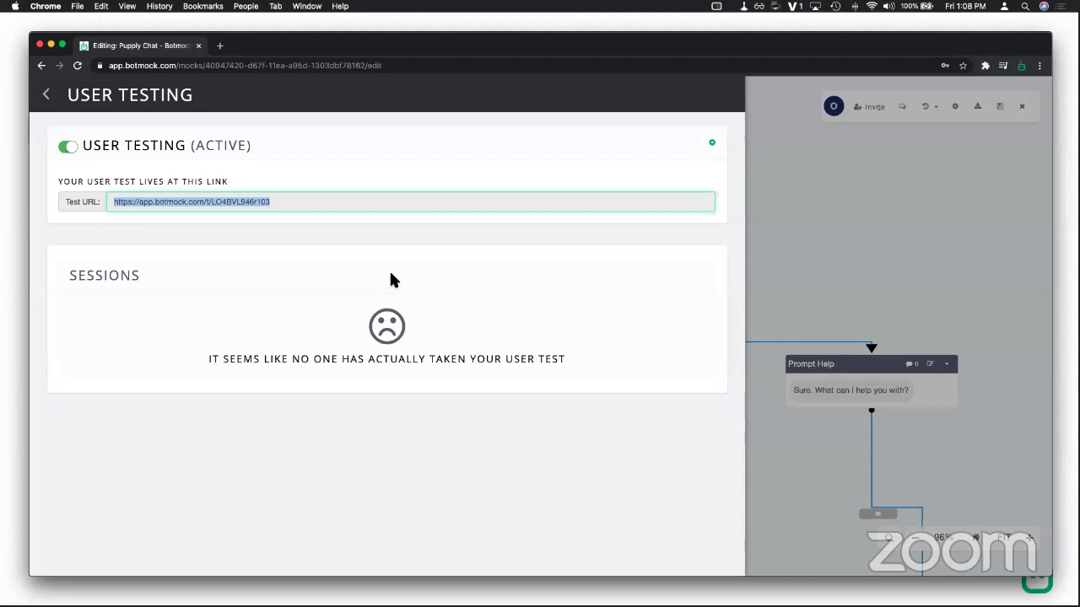
pyautogui.press('super+shift+n')
pyautogui.press('super+v')
pyautogui.press('Return')
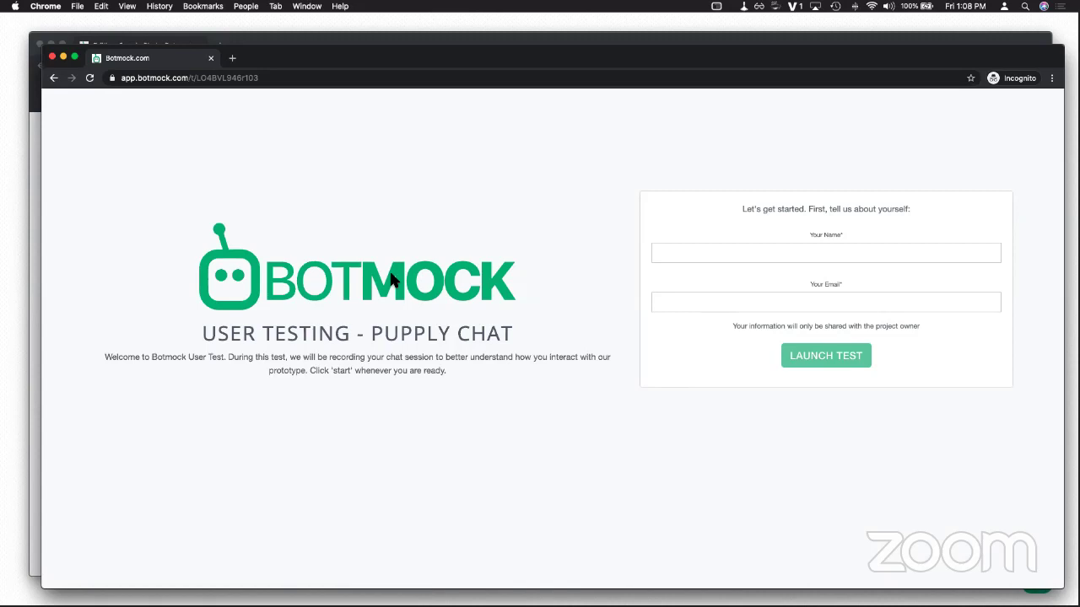
# Step: Enter the tester's name and e-mail address, then launch the test
pyautogui.click(806, 261)
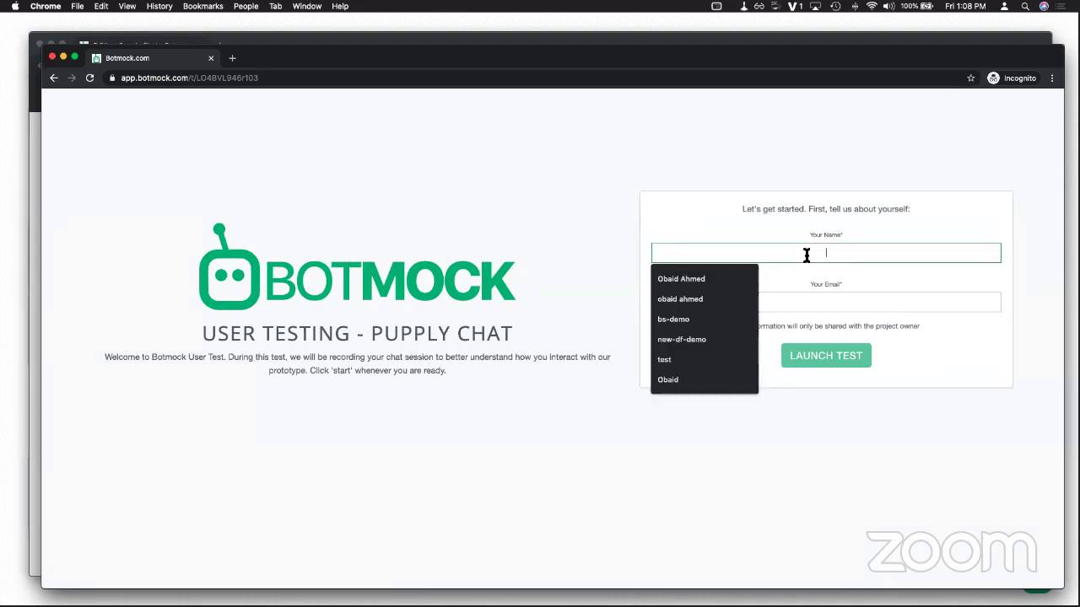
pyautogui.write('john smith')
pyautogui.press('Tab')
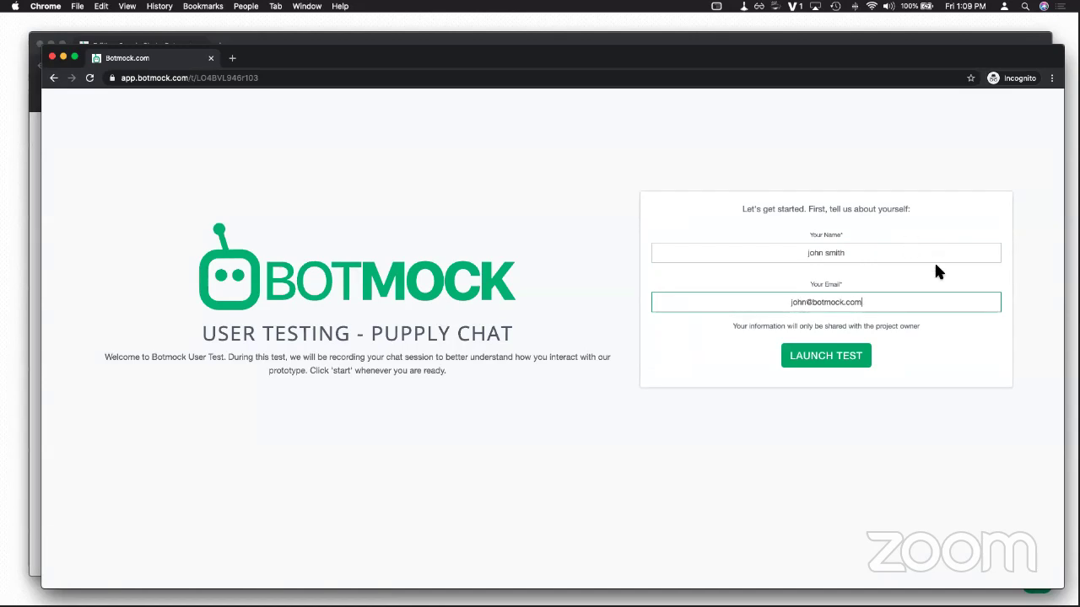
pyautogui.click(859, 352)
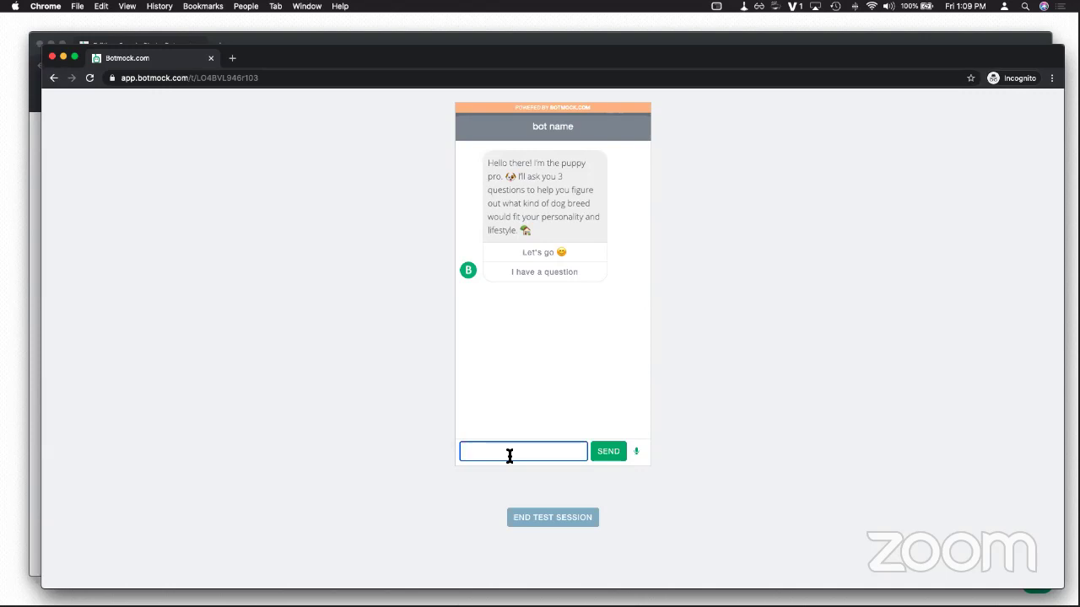
# Step: Chat through the test: send 'let's go', pick Floofy, answer Yes, reply 'go with big'
pyautogui.write("let's go")
pyautogui.press('Return')
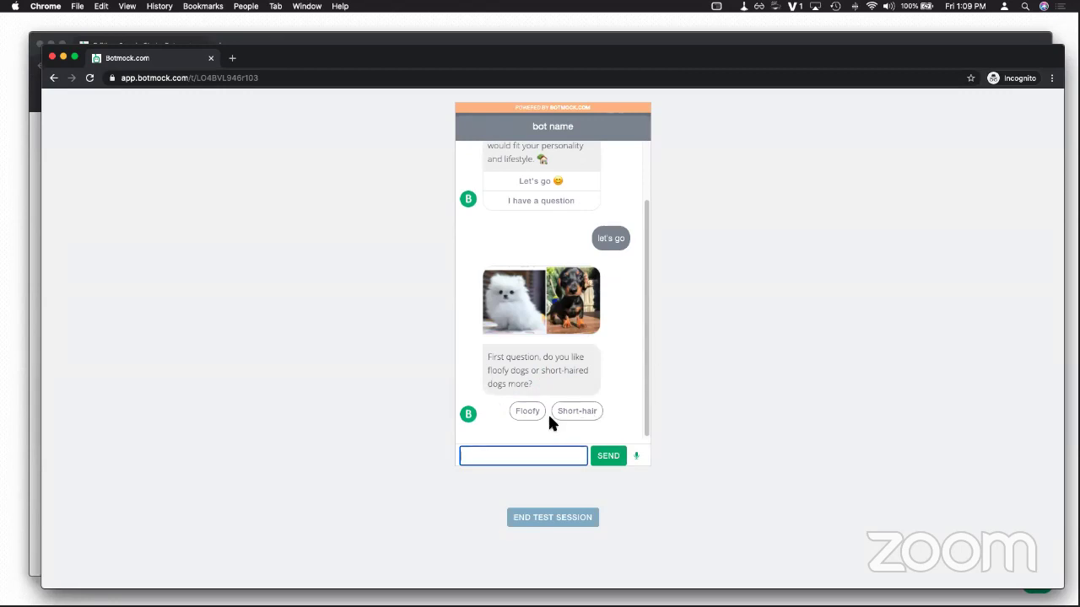
pyautogui.click(513, 411)
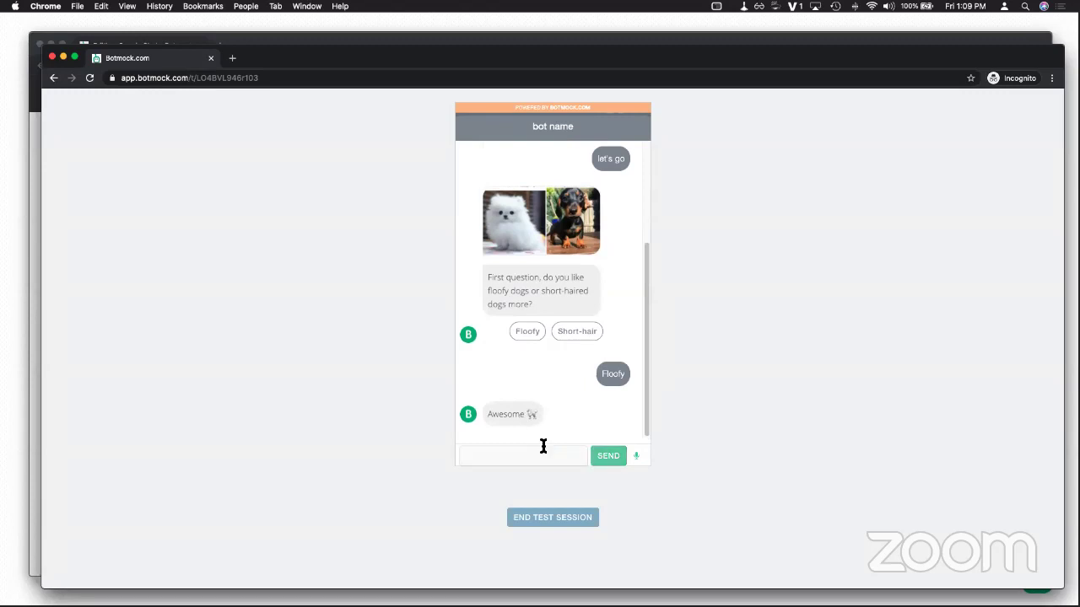
pyautogui.click(541, 411)
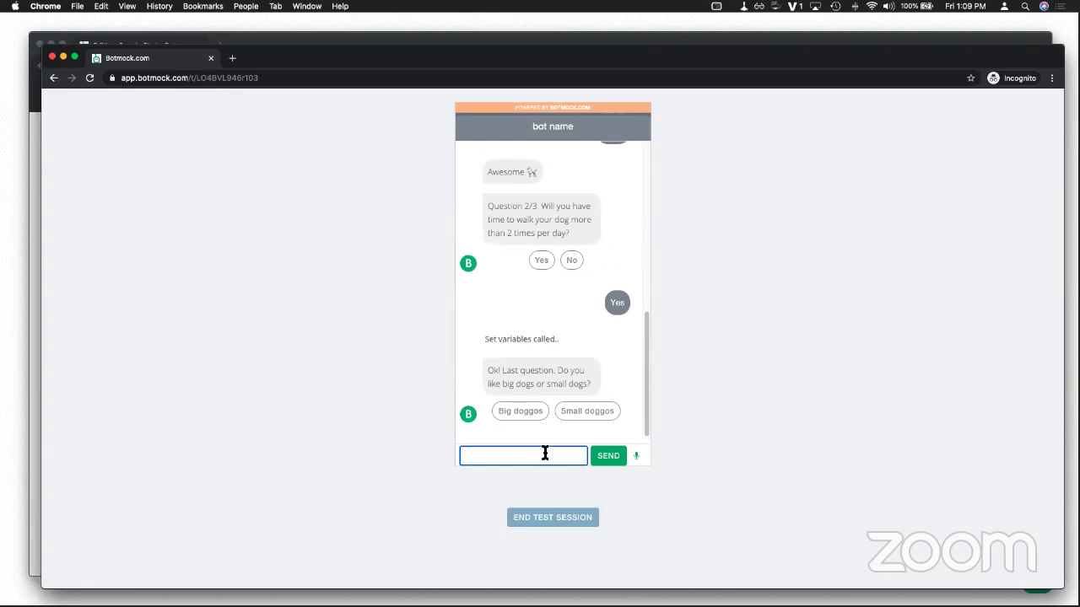
pyautogui.write('go with big')
pyautogui.press('Return')
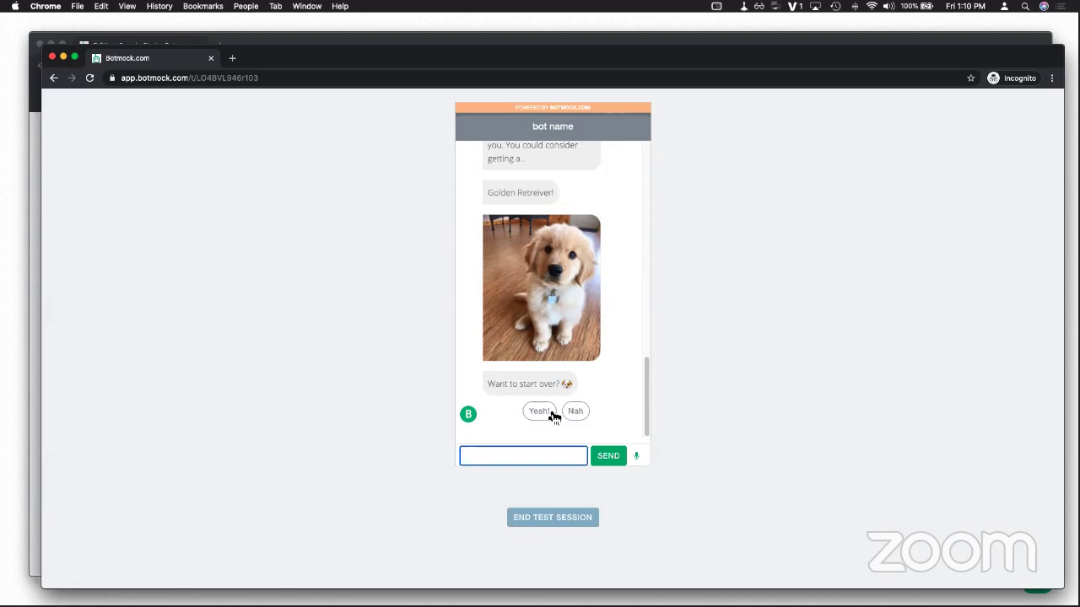
# Step: Restart the puppy chat, end the test session, and focus the feedback box
pyautogui.click(539, 412)
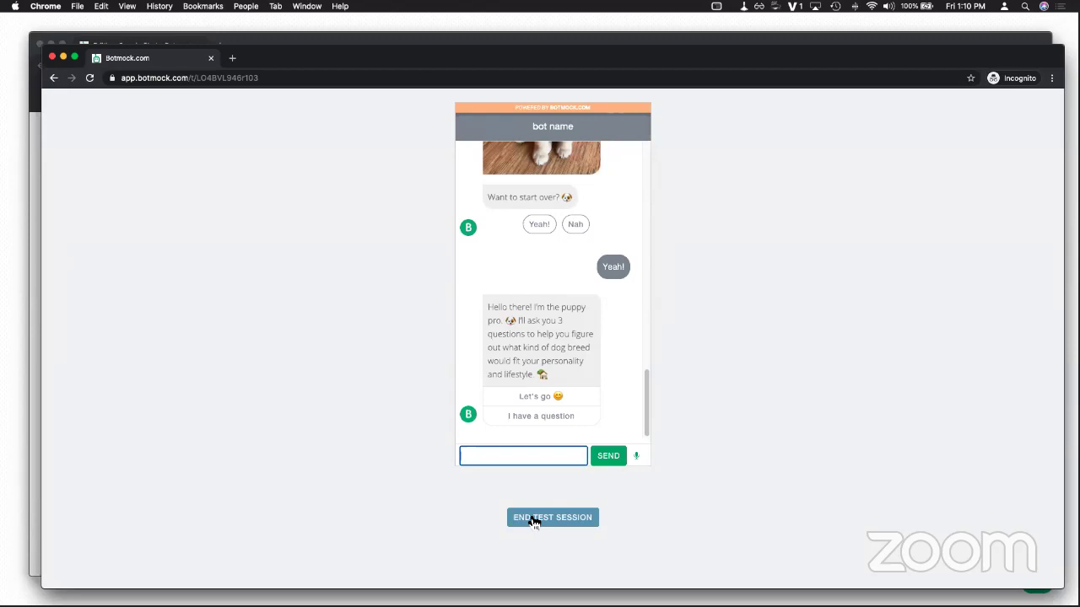
pyautogui.click(534, 519)
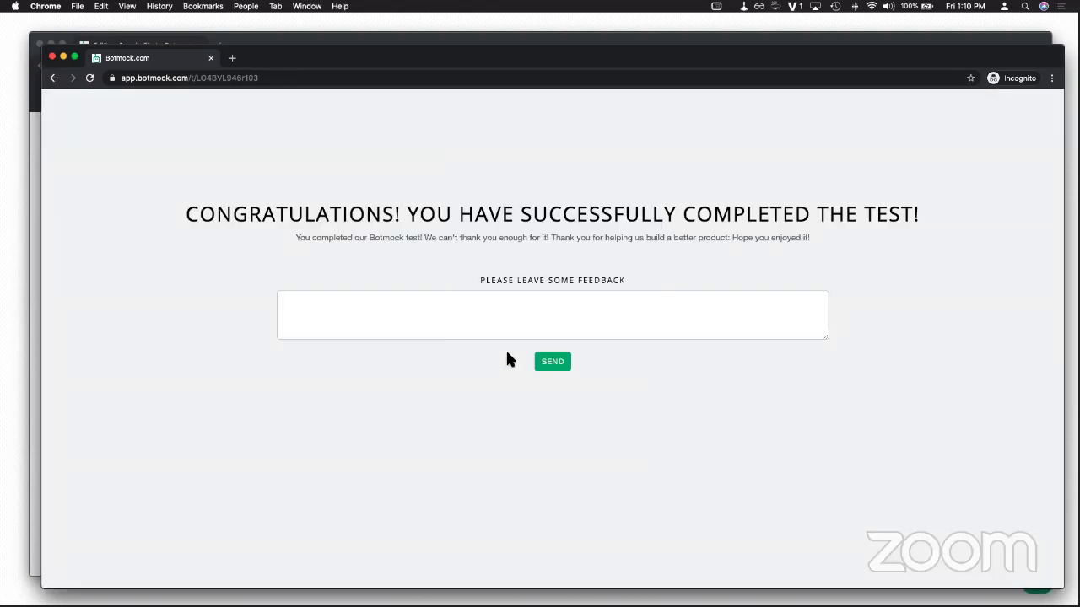
pyautogui.click(507, 318)
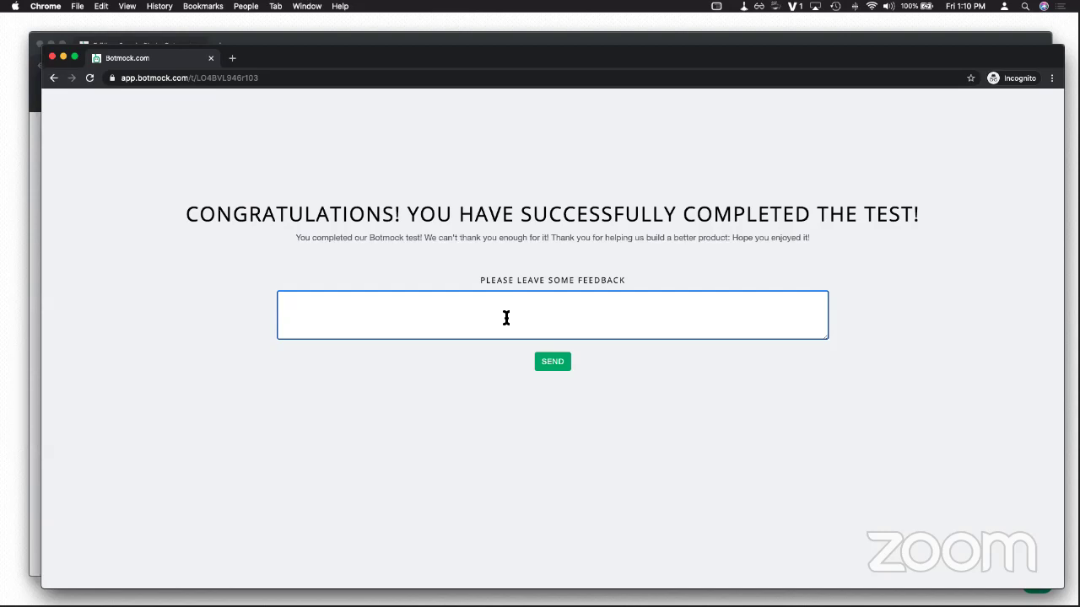
# Step: Submit the tester feedback 'the first question needs clarity'
pyautogui.write('the first question needs clarity')
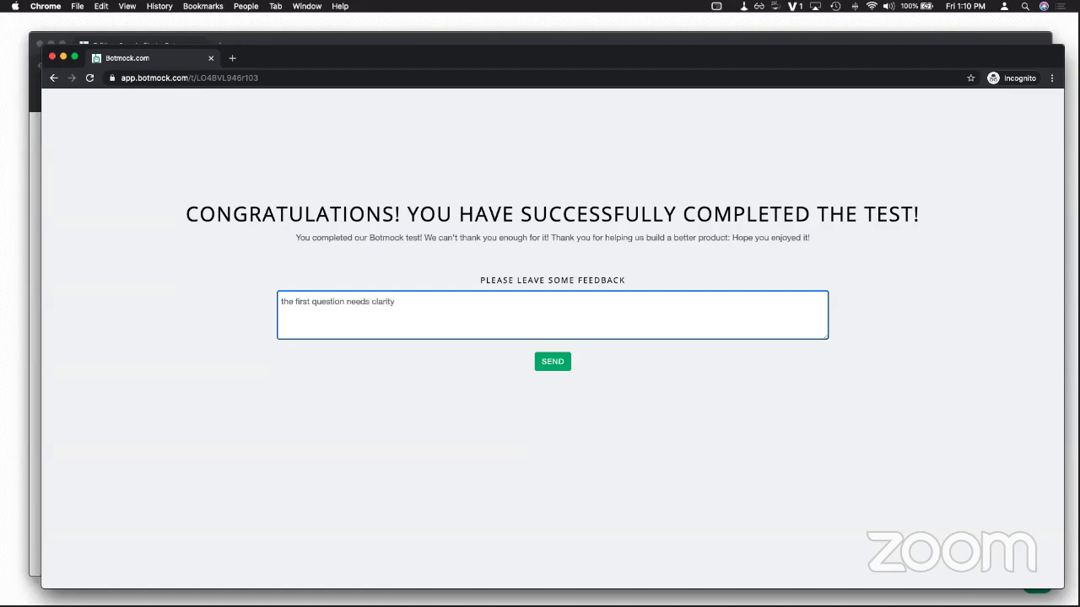
pyautogui.tripleClick(383, 301)
pyautogui.click(553, 361)
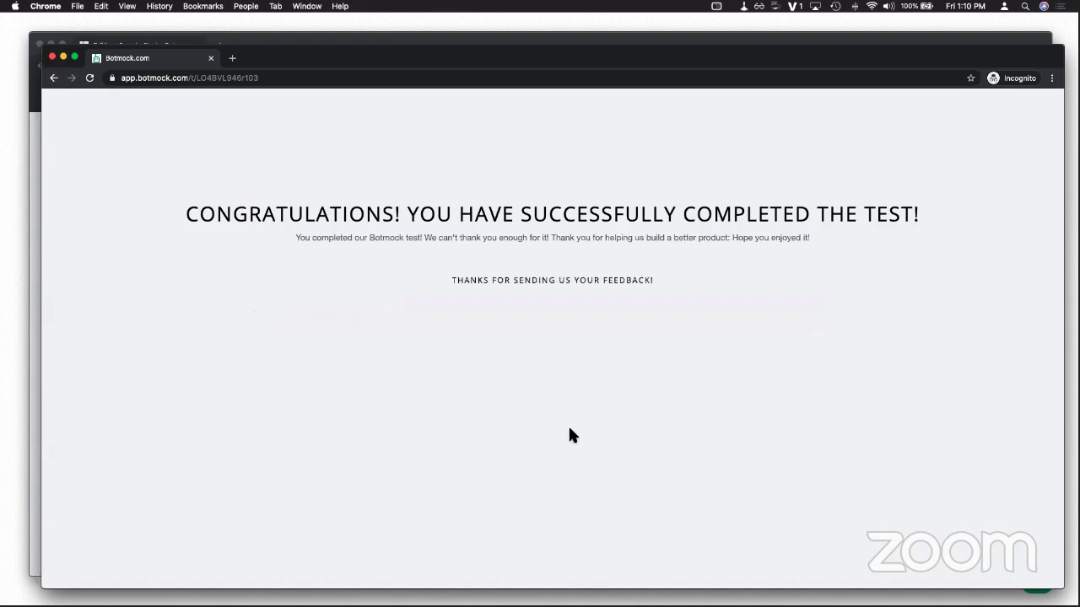
# Step: Close the incognito test window and open the completed session's details
pyautogui.click(211, 59)
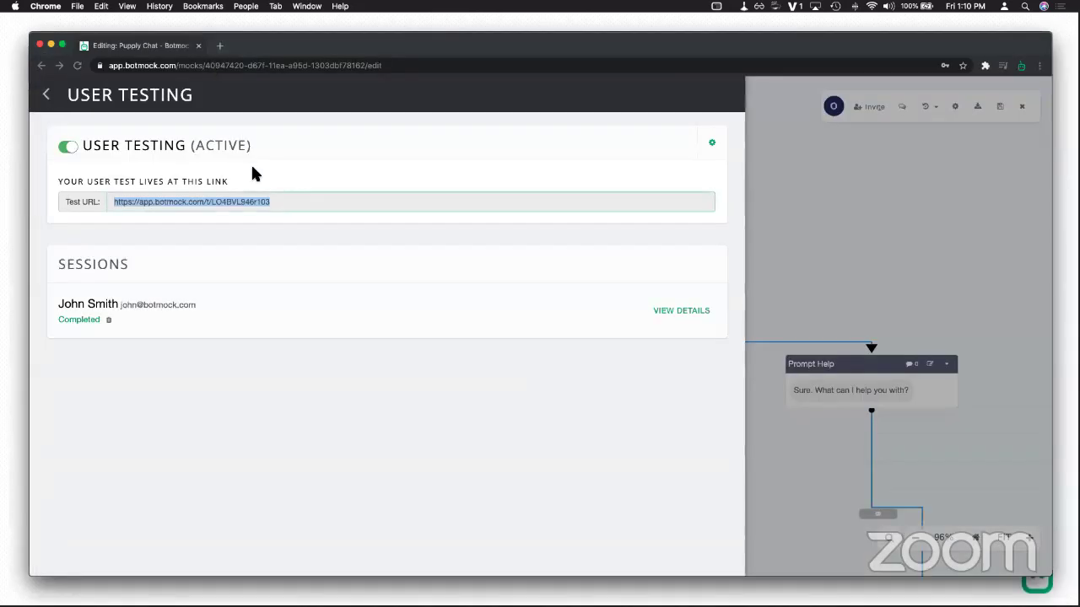
pyautogui.click(405, 337)
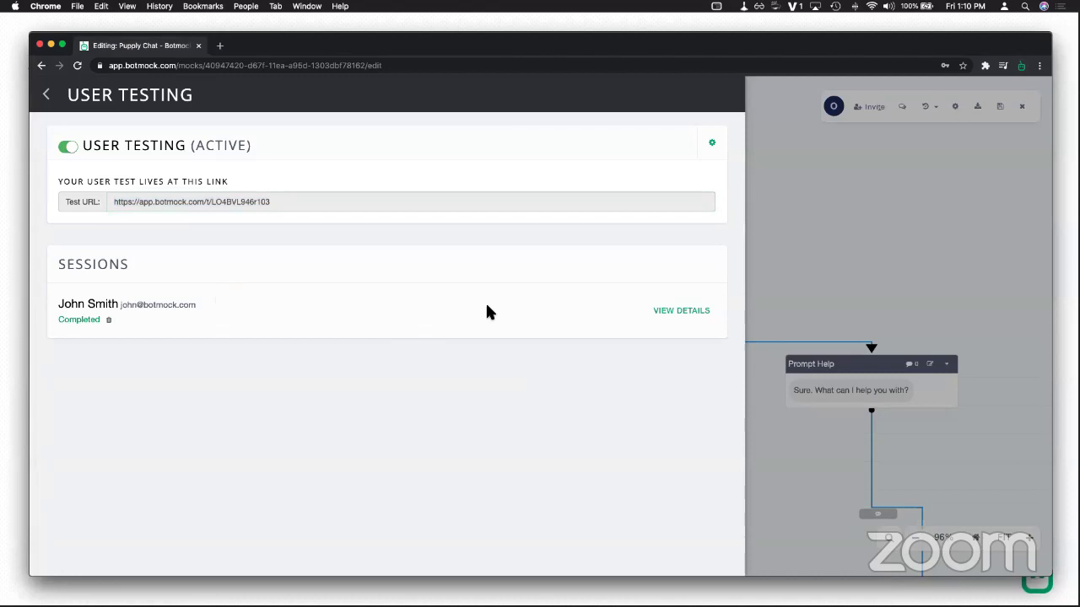
pyautogui.click(663, 311)
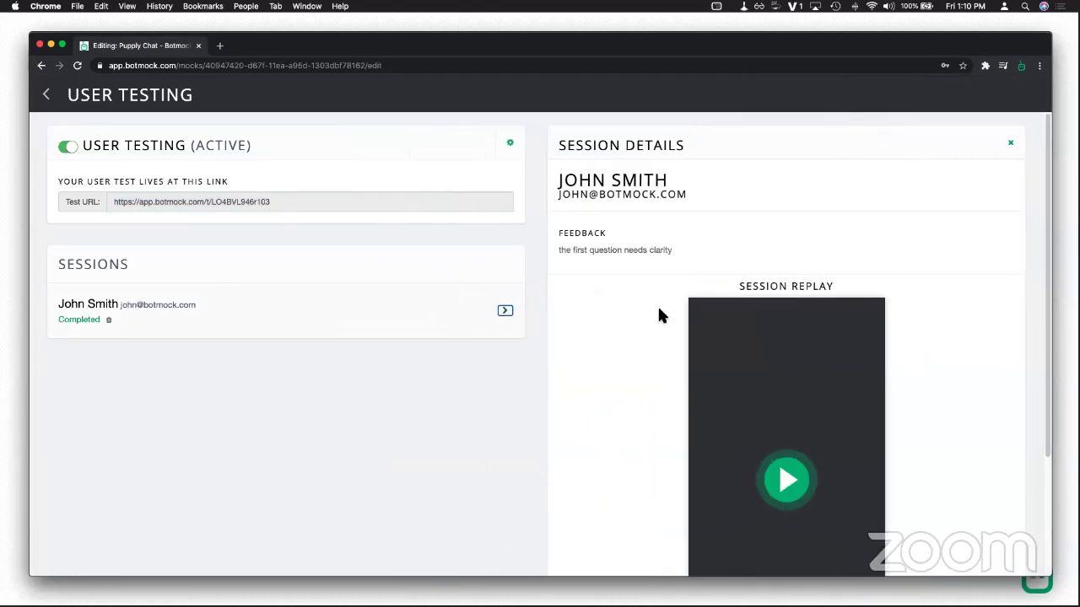
pyautogui.scroll(-3, 689, 304)
pyautogui.scroll(3, 221, 240)
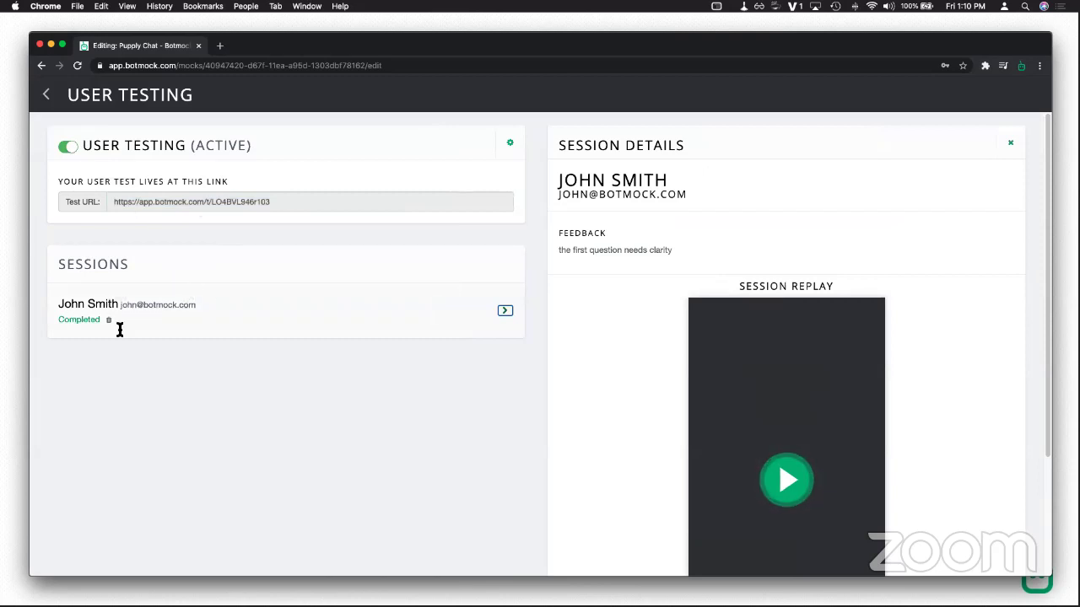
pyautogui.doubleClick(84, 319)
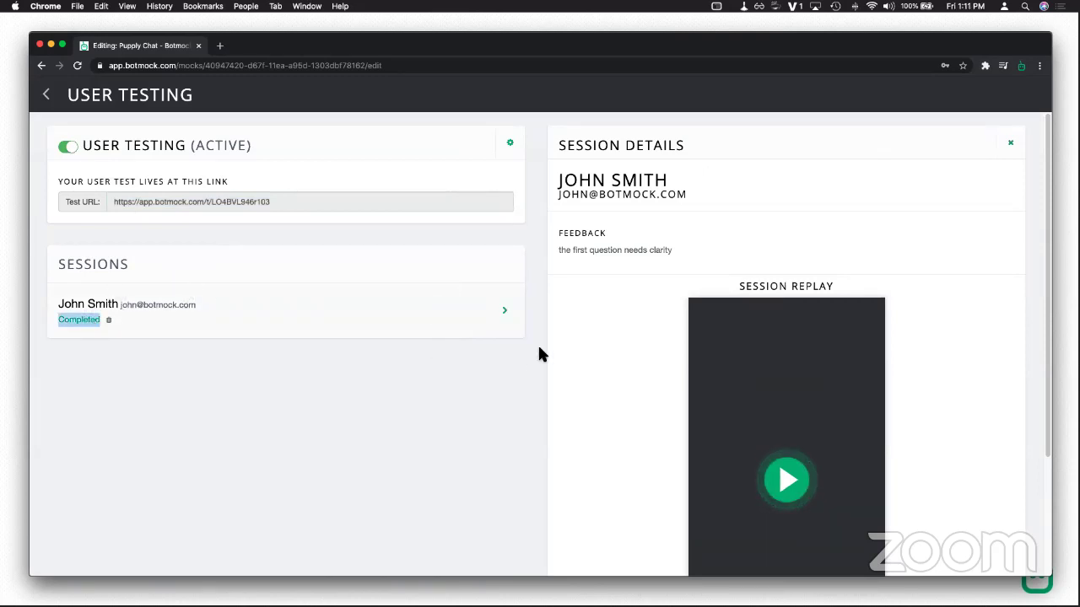
pyautogui.scroll(-4, 539, 344)
# Step: Play and pause the session replay, then map its journey onto the Puppy Chat flow
pyautogui.click(773, 355)
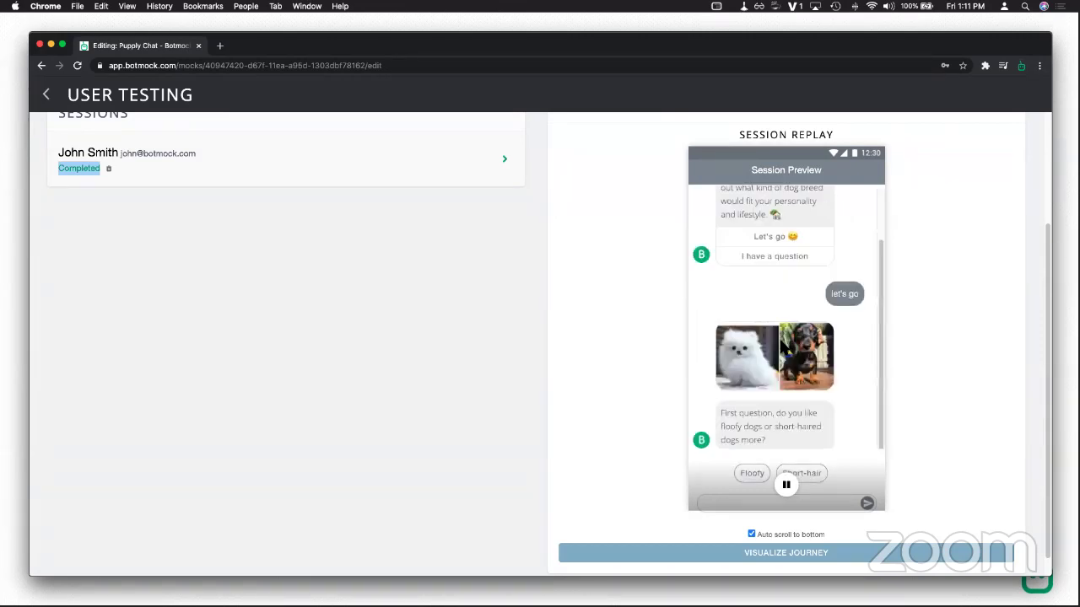
pyautogui.click(793, 486)
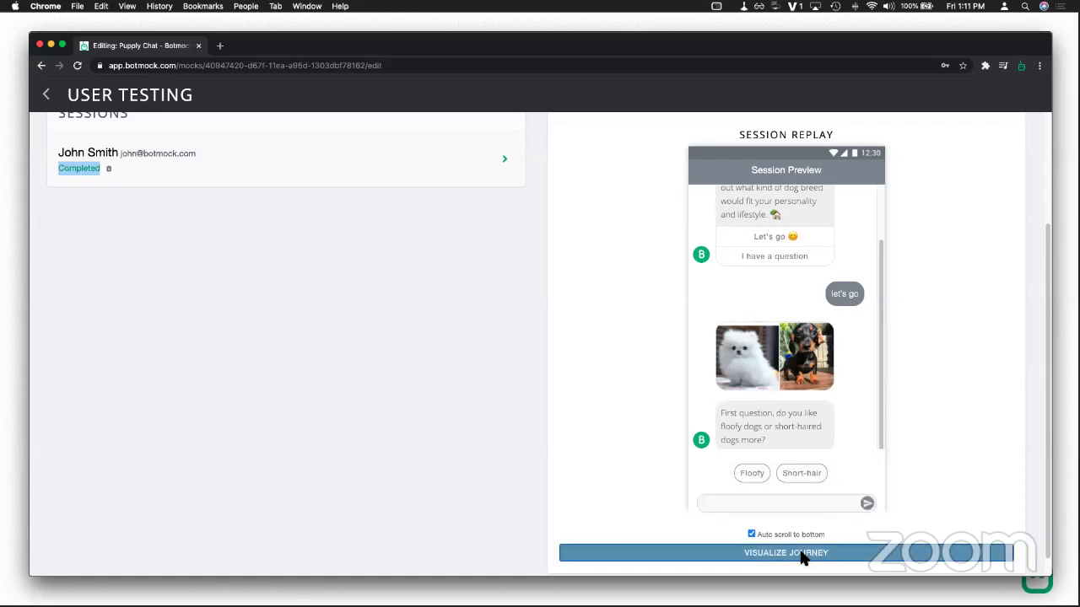
pyautogui.click(802, 554)
pyautogui.scroll(-10, 677, 451)
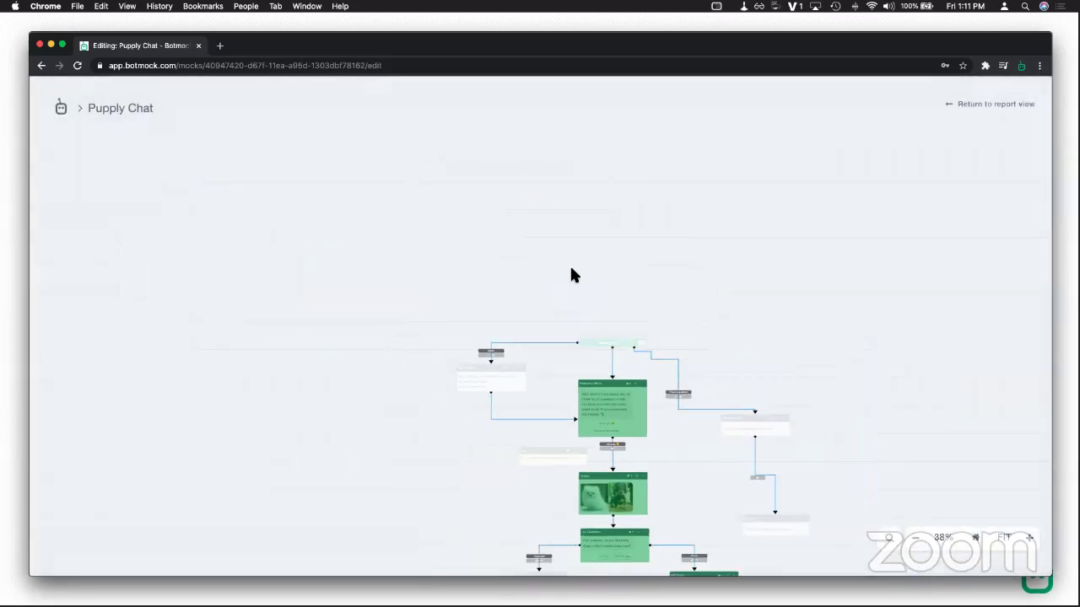
# Step: Zoom out over the journey on the Puppy Chat flow, then return to the report view
pyautogui.scroll(-5, 637, 393)
pyautogui.hscroll(3, 637, 393)
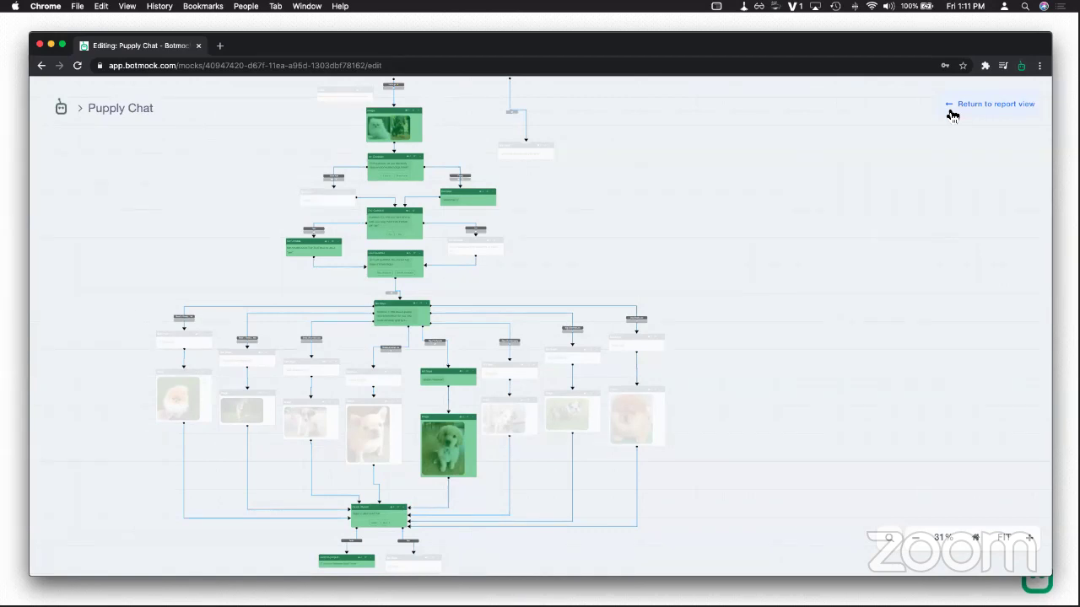
pyautogui.click(948, 106)
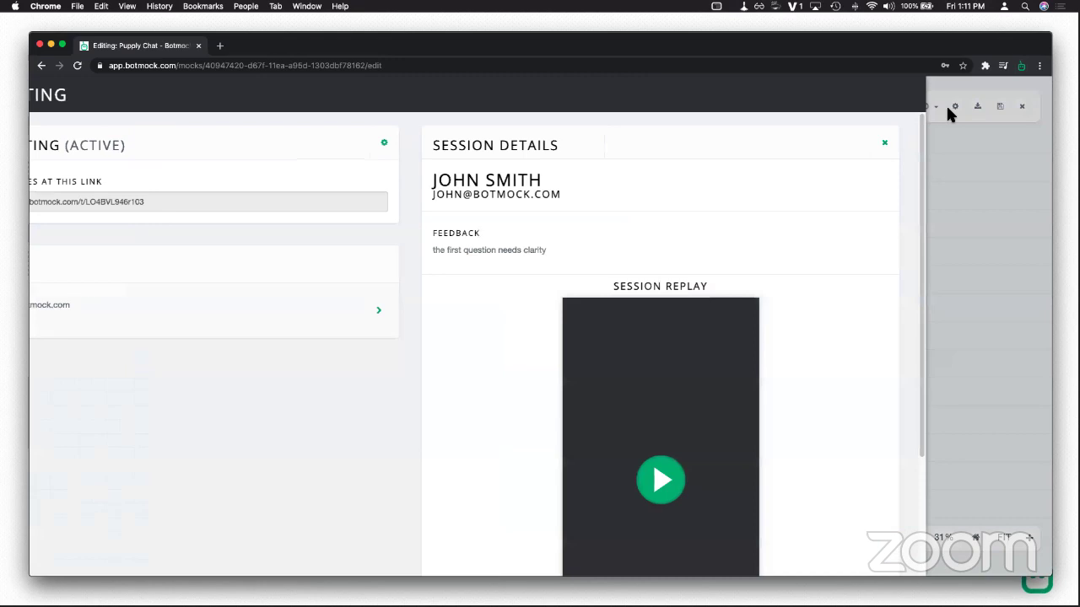
pyautogui.scroll(-3, 815, 309)
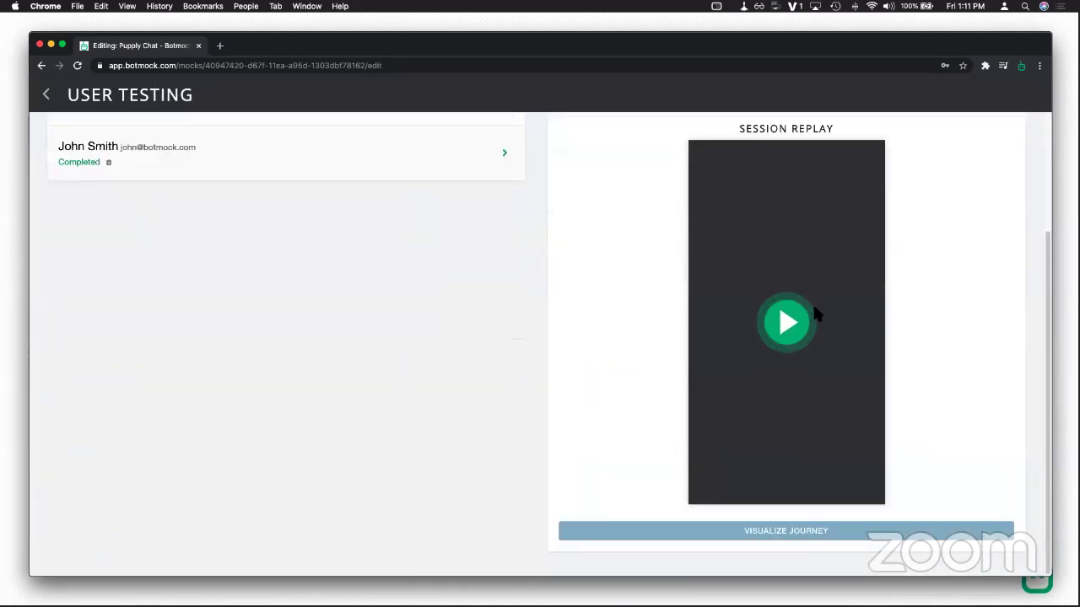
pyautogui.scroll(3, 812, 304)
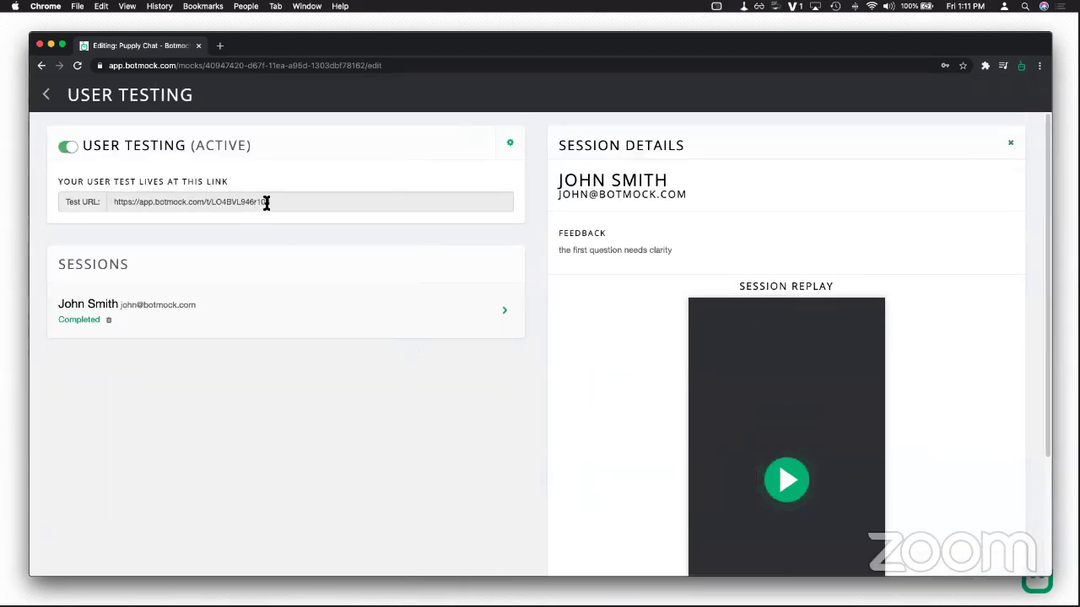
# Step: Go back from User Testing to the flow editor and open the Variables list
pyautogui.click(48, 95)
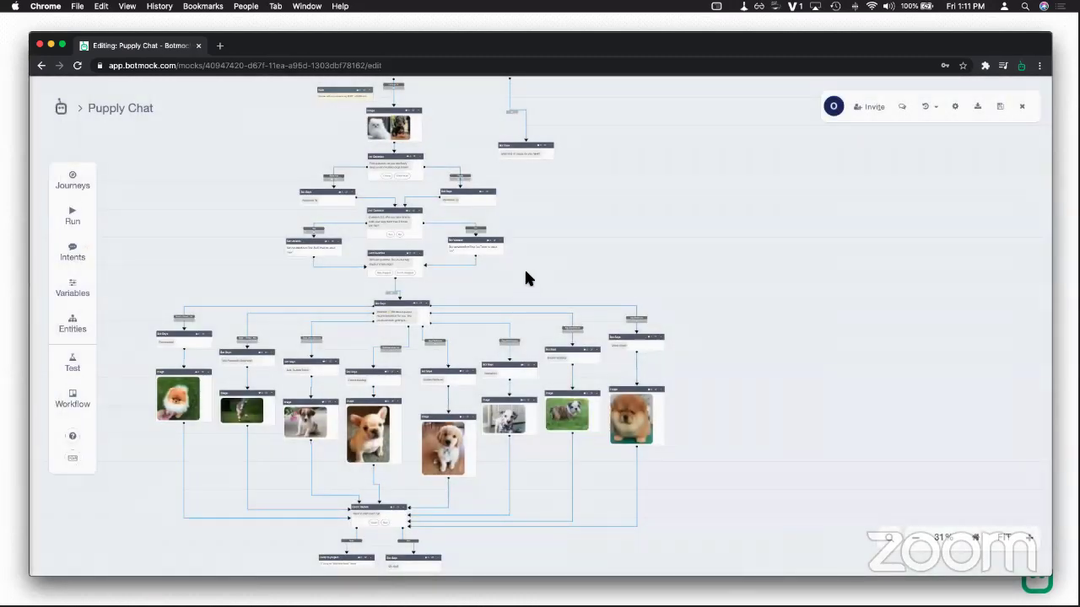
pyautogui.scroll(3, 604, 306)
pyautogui.scroll(2, 605, 305)
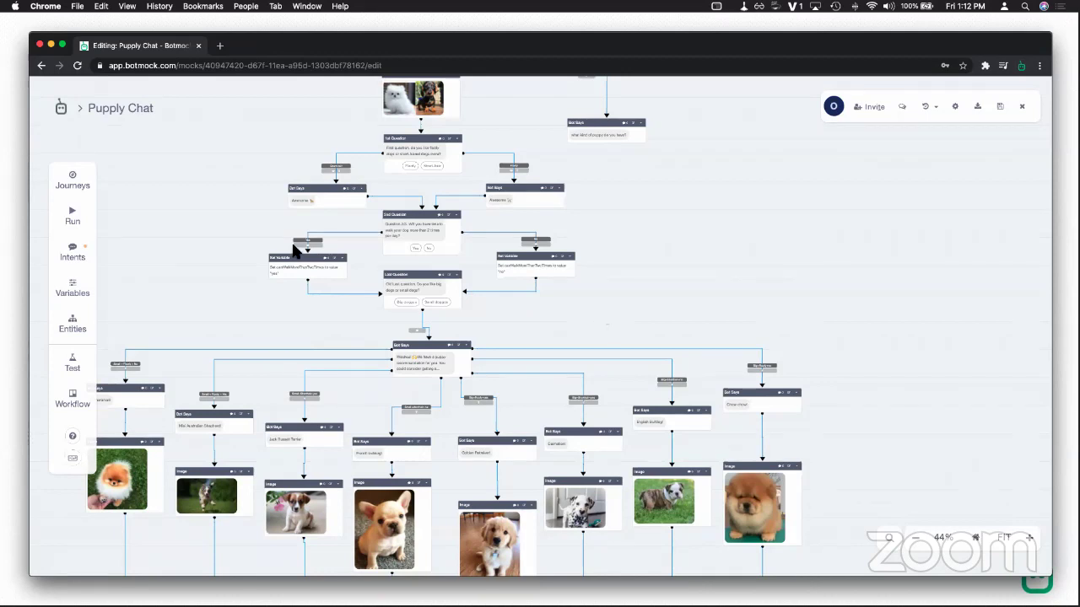
pyautogui.click(81, 281)
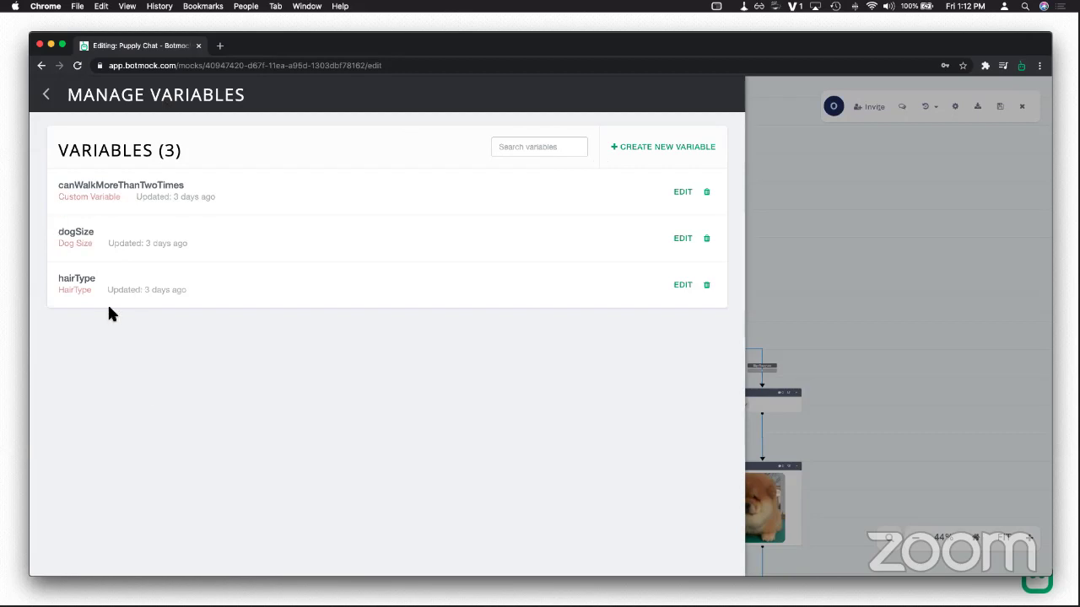
# Step: Confirm dogSize's entity type stays Dog Size, then return to the Puppy Chat canvas
pyautogui.click(679, 240)
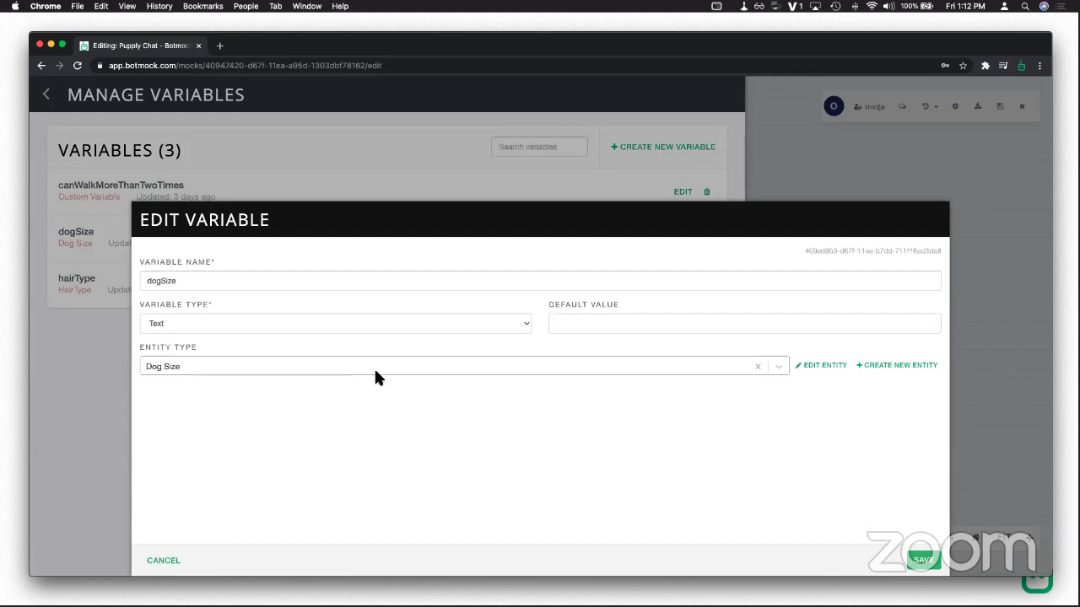
pyautogui.click(376, 372)
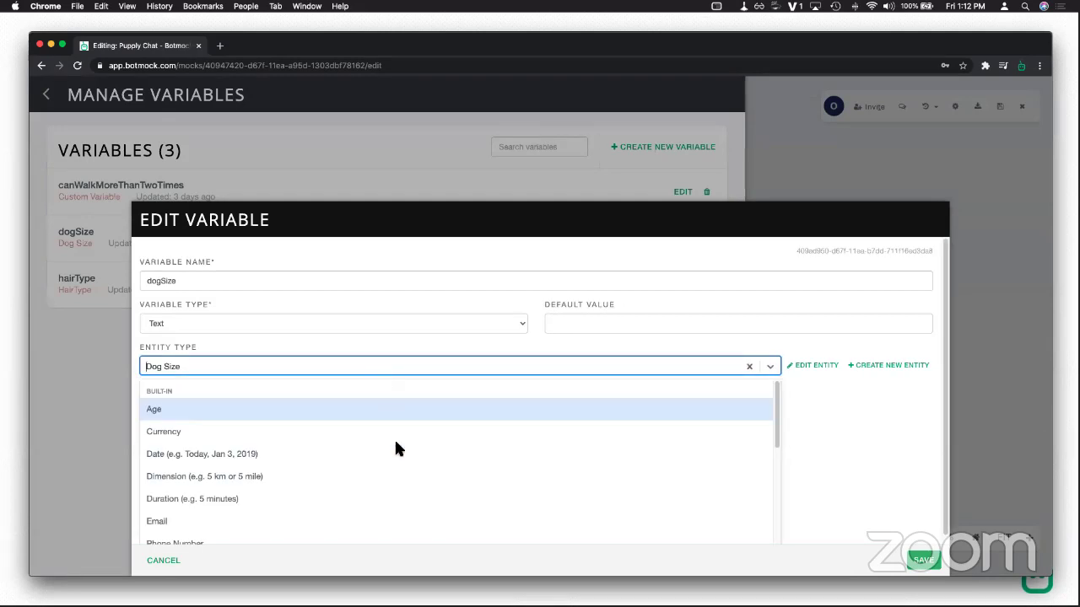
pyautogui.scroll(-5, 396, 472)
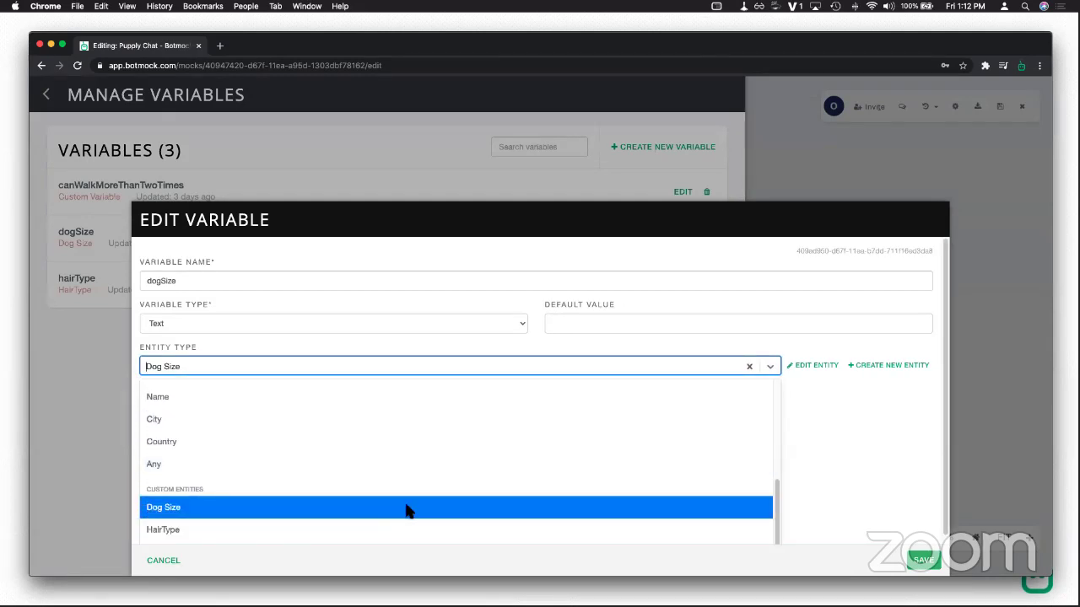
pyautogui.click(852, 437)
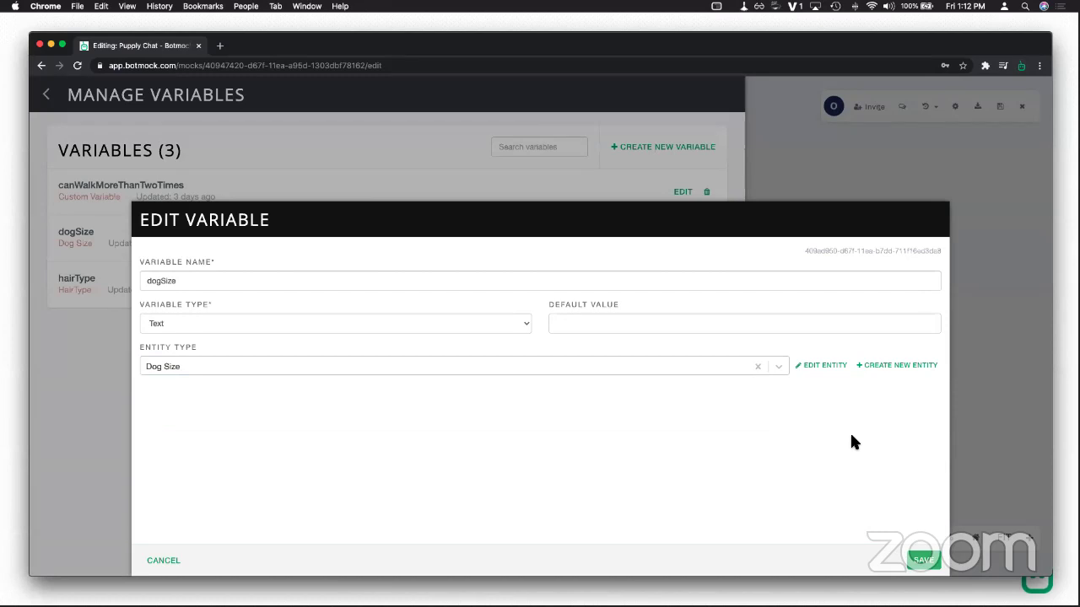
pyautogui.click(173, 561)
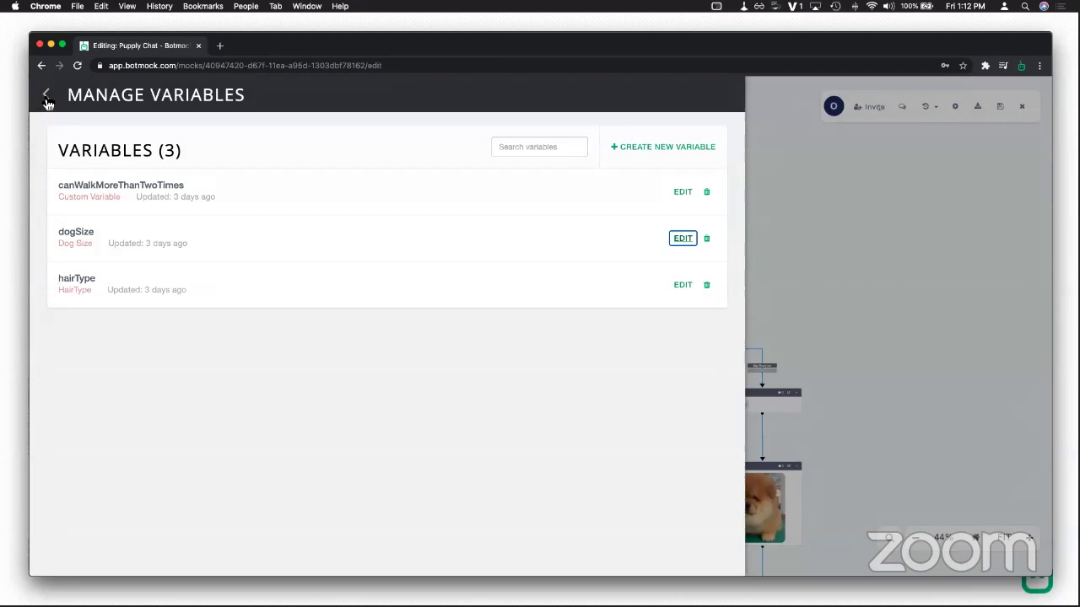
pyautogui.click(47, 95)
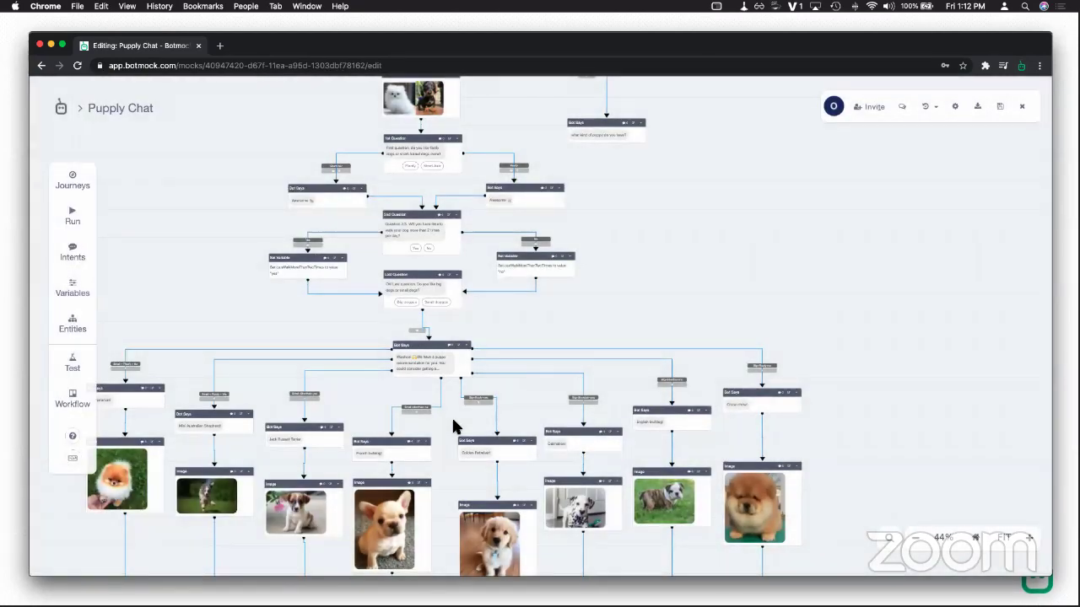
# Step: Prefix the recommendation with 'Let me crunch your input.. %hairType% + %dogSize% + %canWalkMoreThanTwoTimes% = ?? ...' and save
pyautogui.click(458, 371)
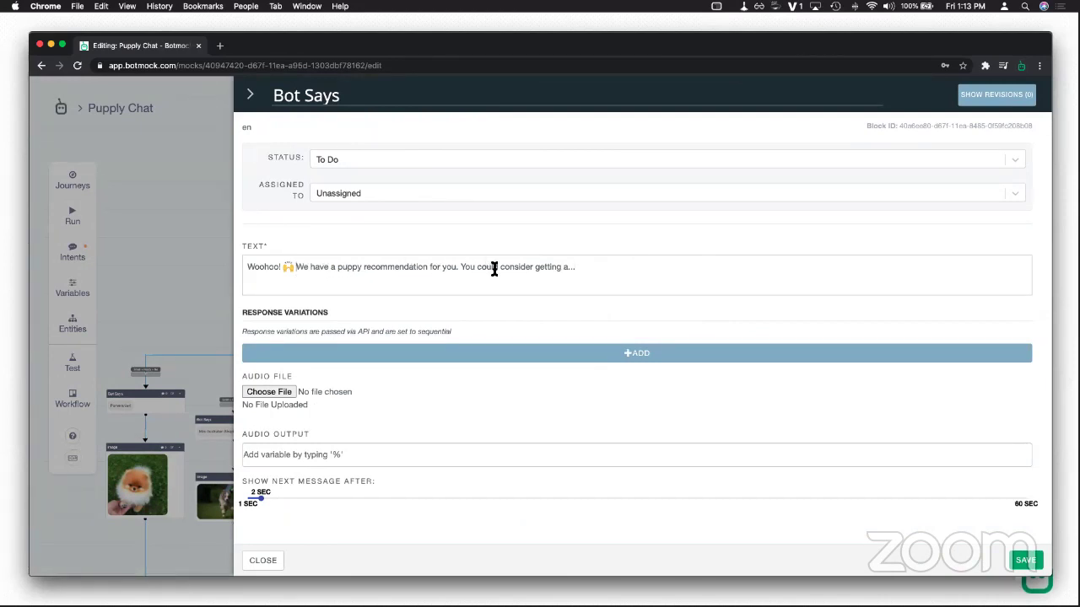
pyautogui.click(295, 267)
pyautogui.write('Let me crunch ')
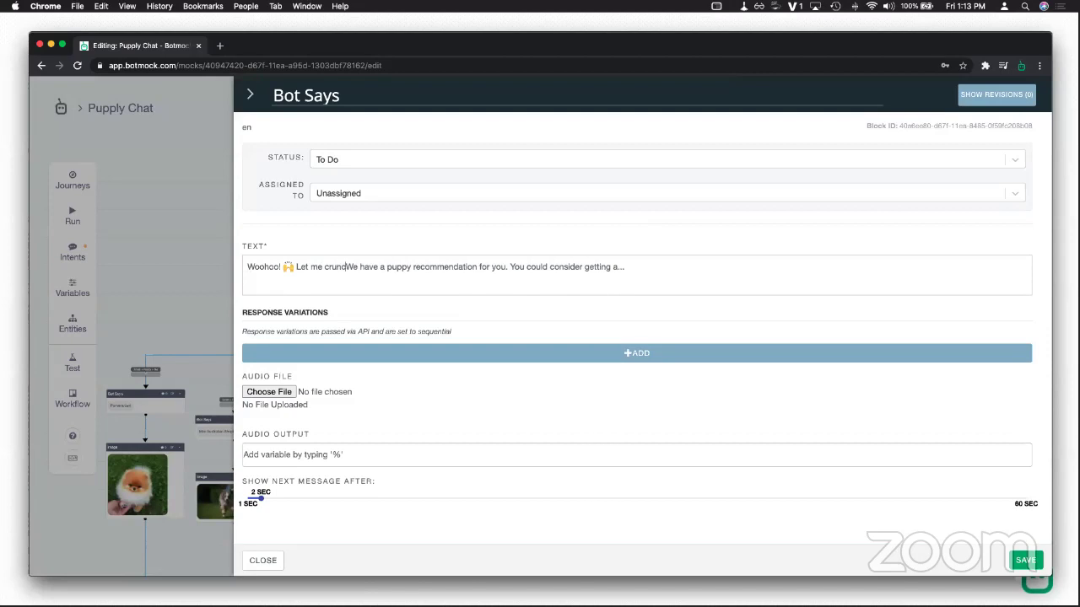
pyautogui.write('your in')
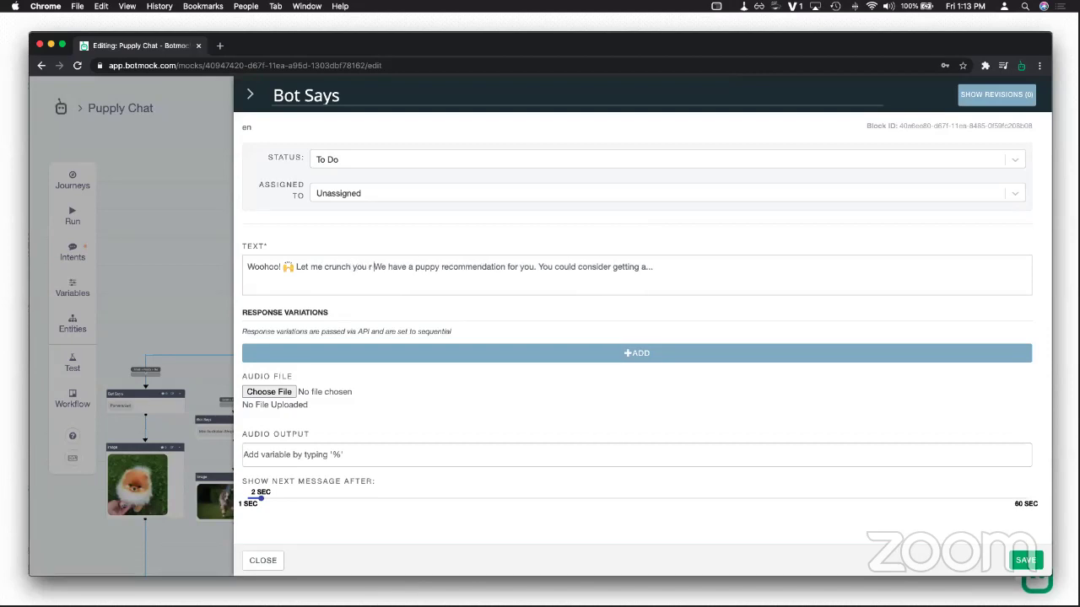
pyautogui.write('put.. %')
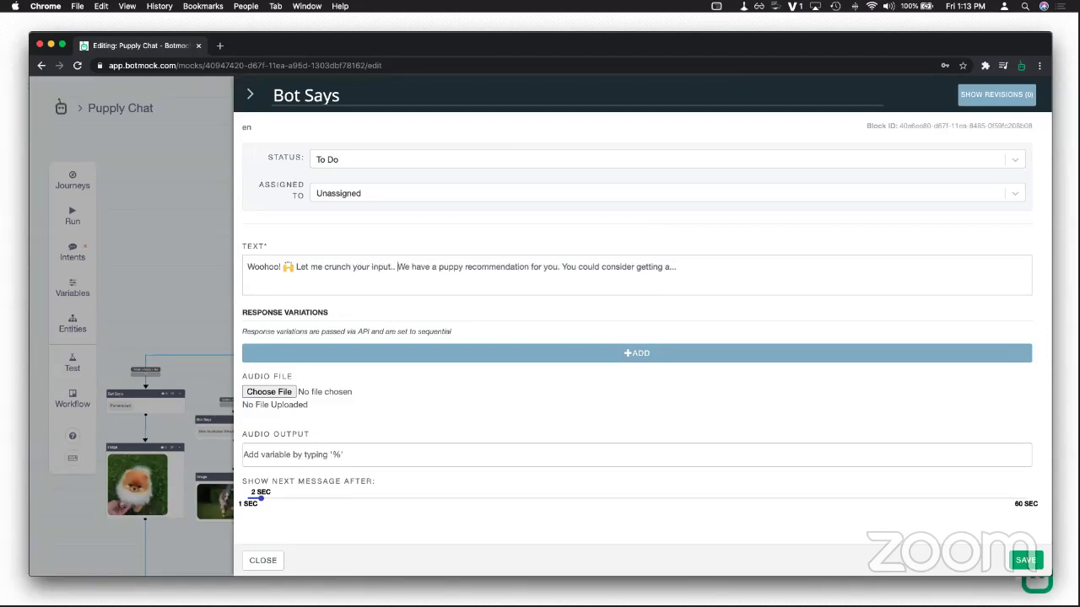
pyautogui.press('Down')
pyautogui.press('Down')
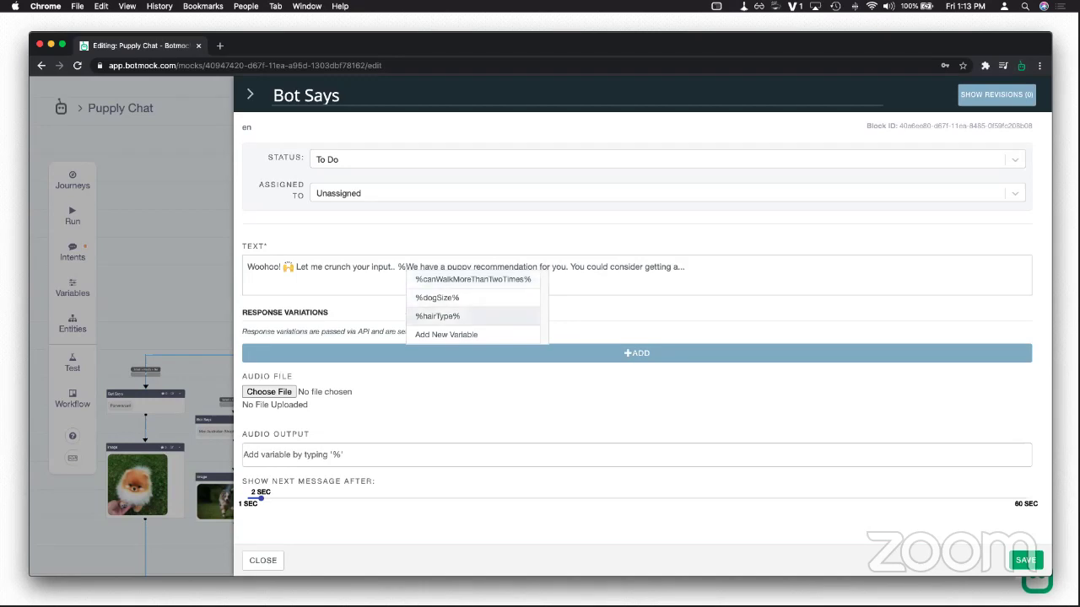
pyautogui.press('Return')
pyautogui.write('+ %')
pyautogui.press('Down')
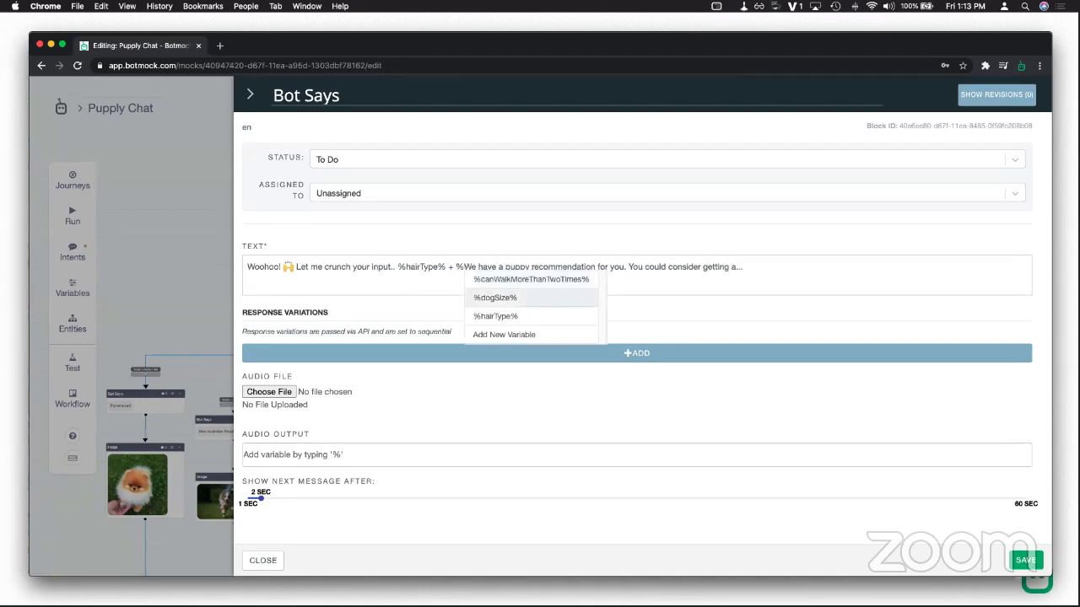
pyautogui.press('Return')
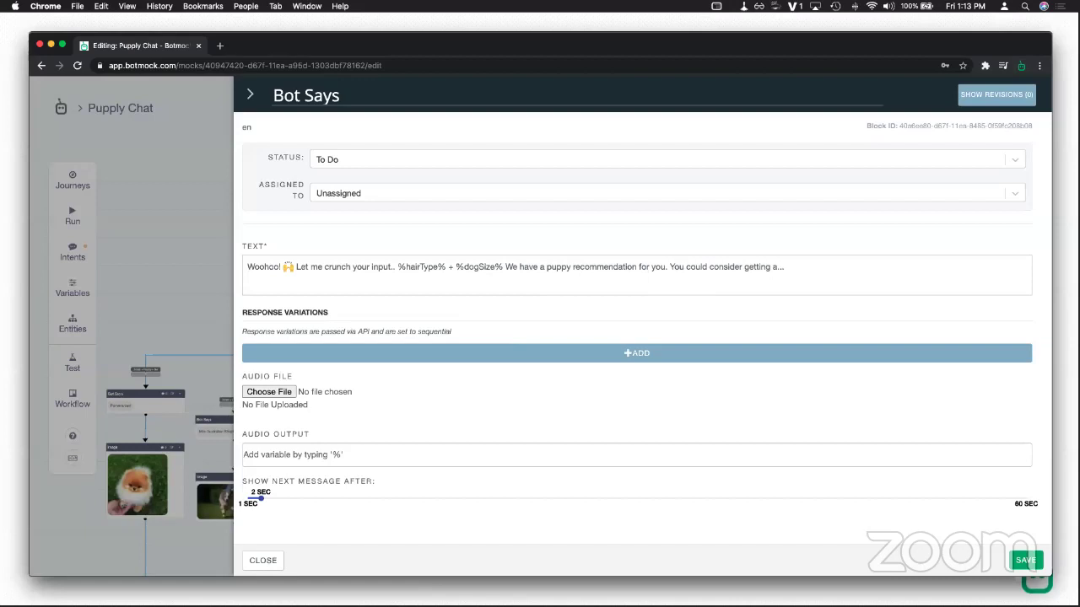
pyautogui.write('+ %')
pyautogui.press('Return')
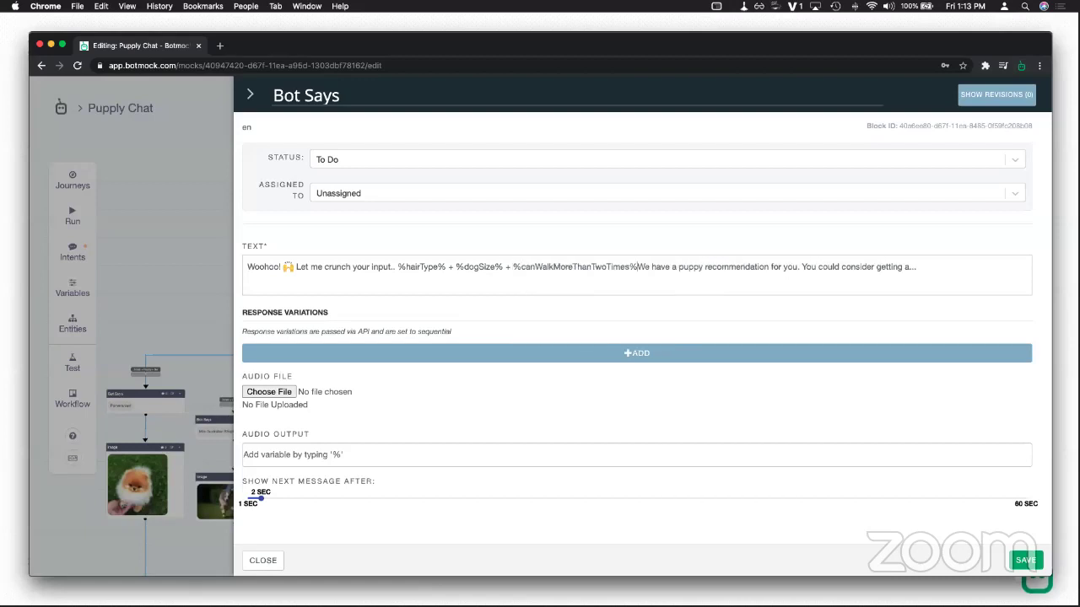
pyautogui.write('= ?? ')
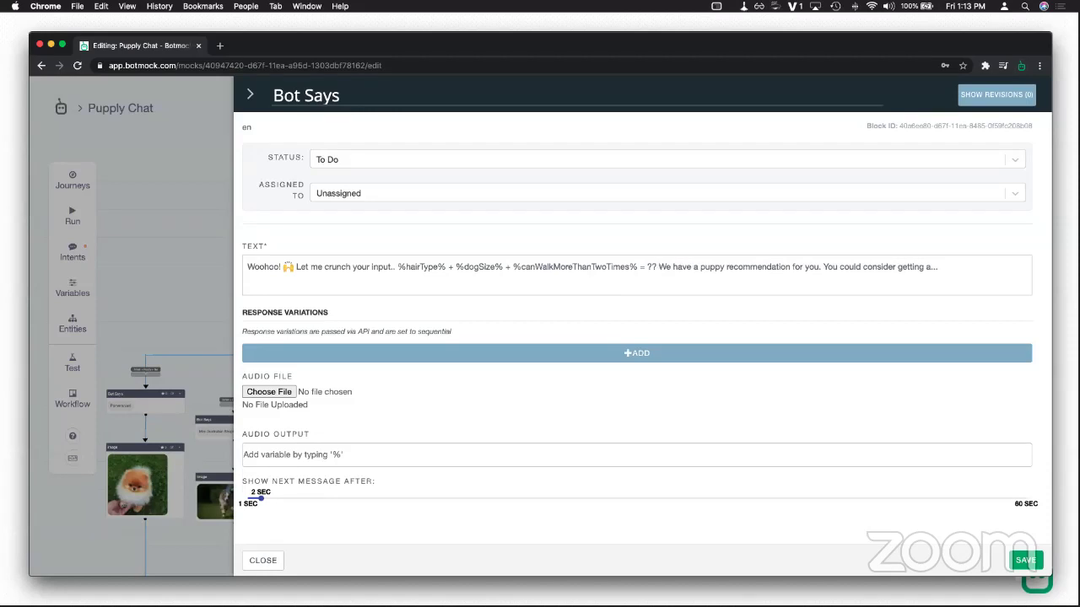
pyautogui.write('...')
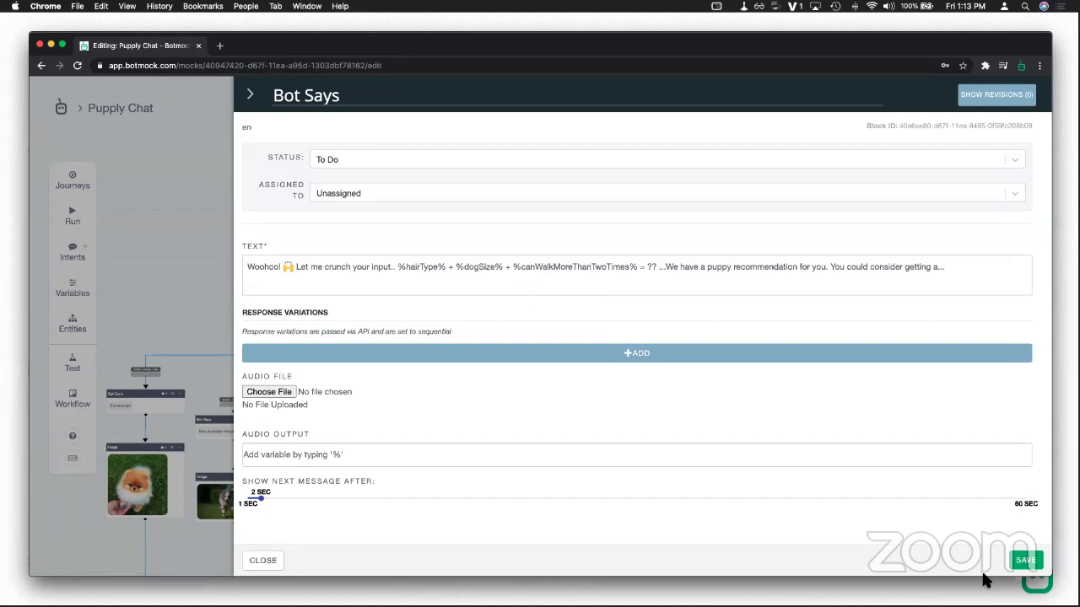
pyautogui.click(1025, 560)
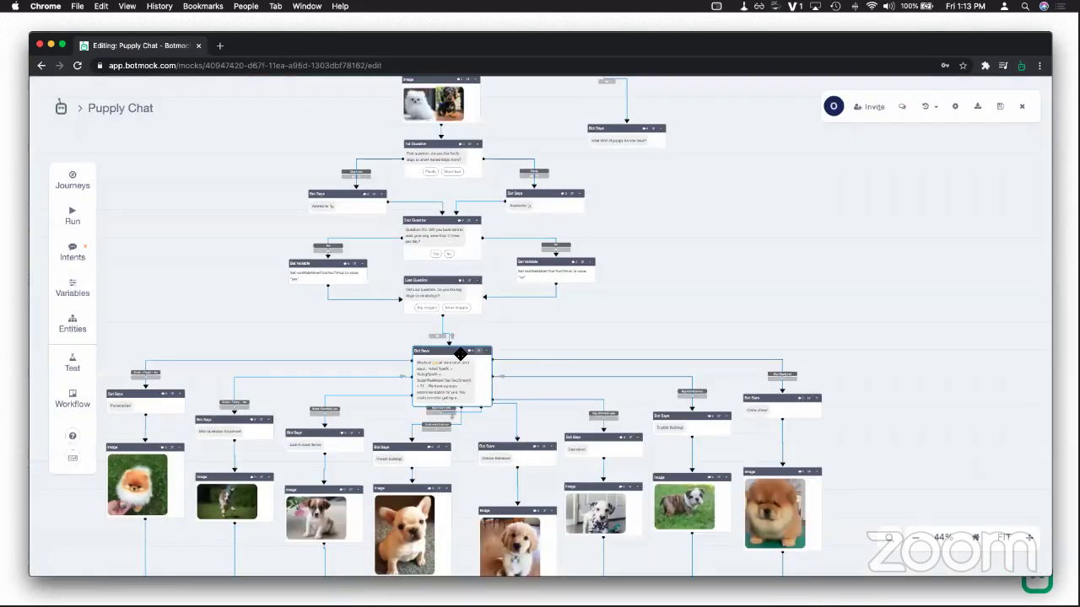
pyautogui.moveTo(458, 353); pyautogui.dragTo(448, 344)
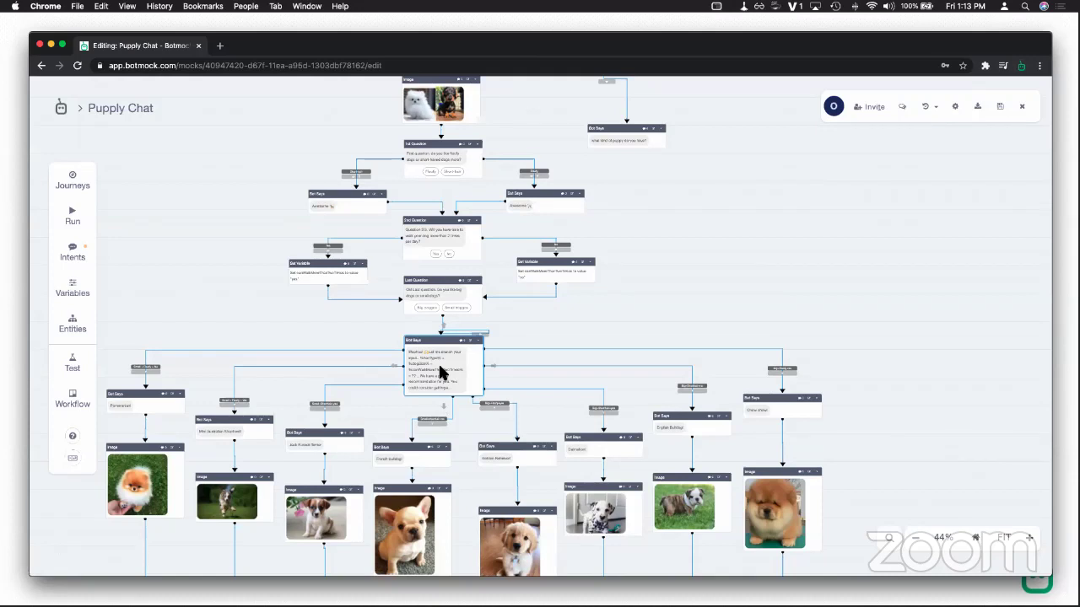
pyautogui.moveTo(443, 284); pyautogui.dragTo(442, 277)
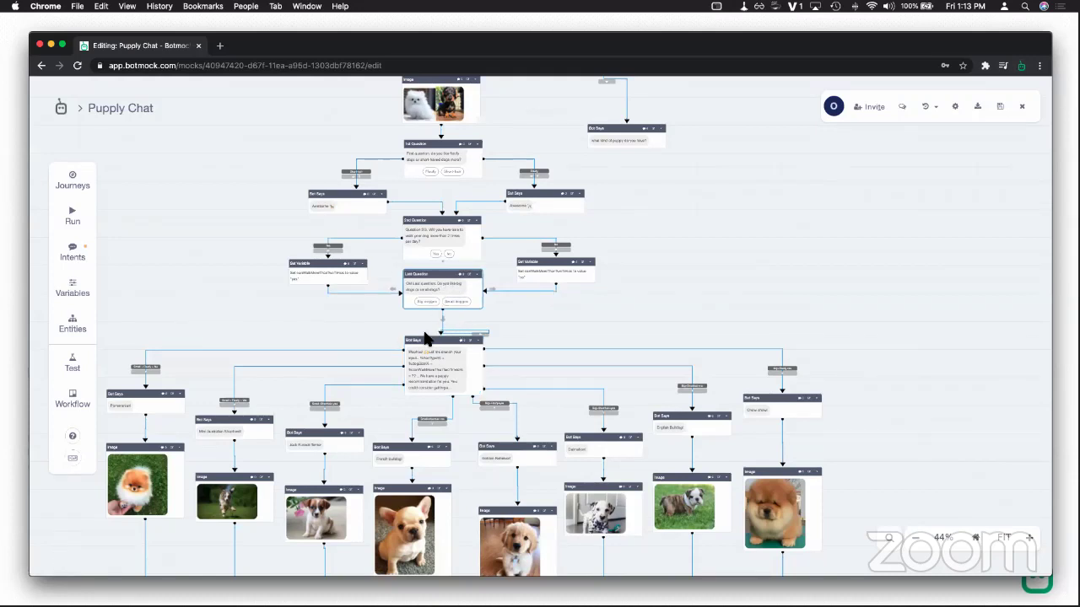
pyautogui.moveTo(426, 337); pyautogui.dragTo(429, 348)
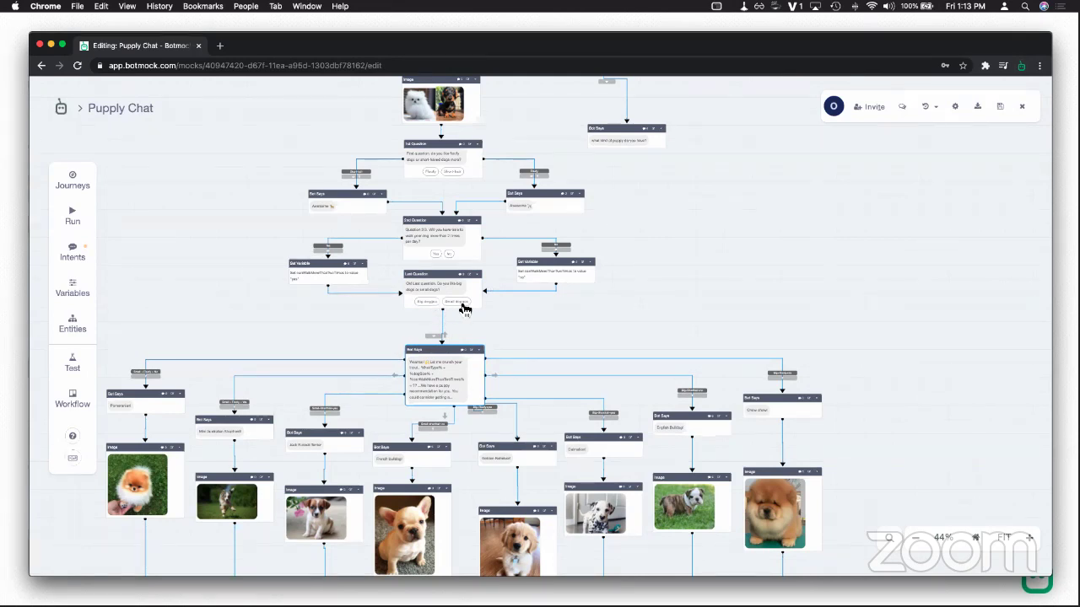
pyautogui.click(83, 221)
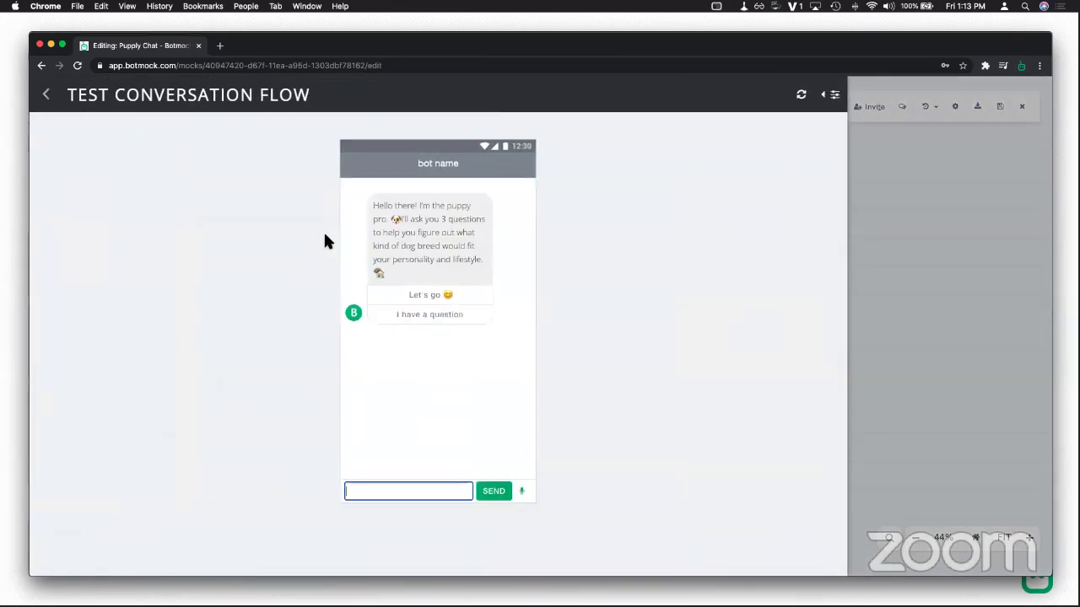
pyautogui.click(432, 296)
pyautogui.click(412, 453)
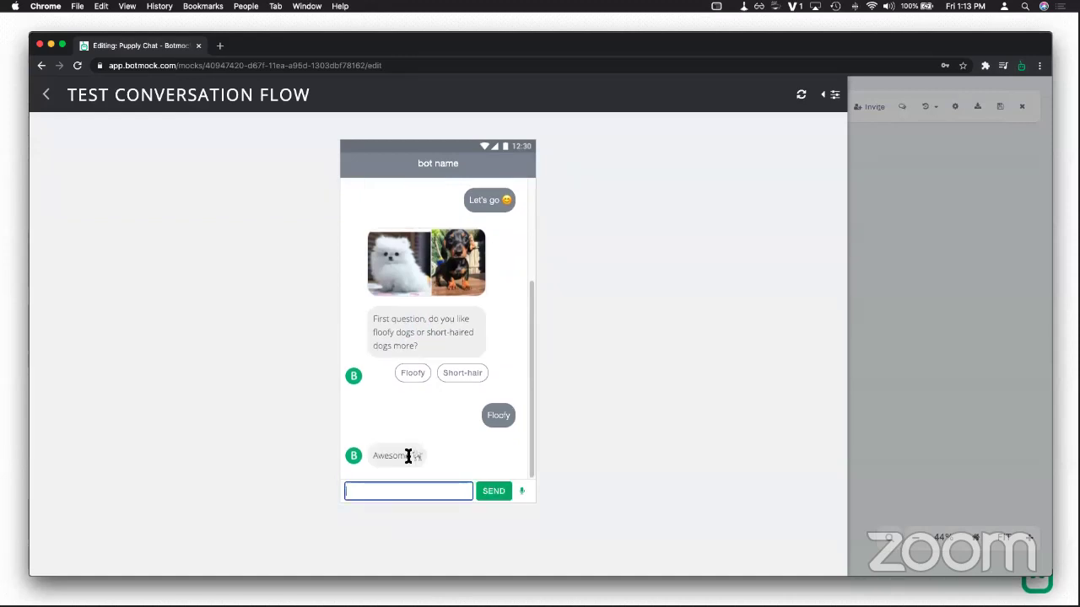
pyautogui.click(425, 454)
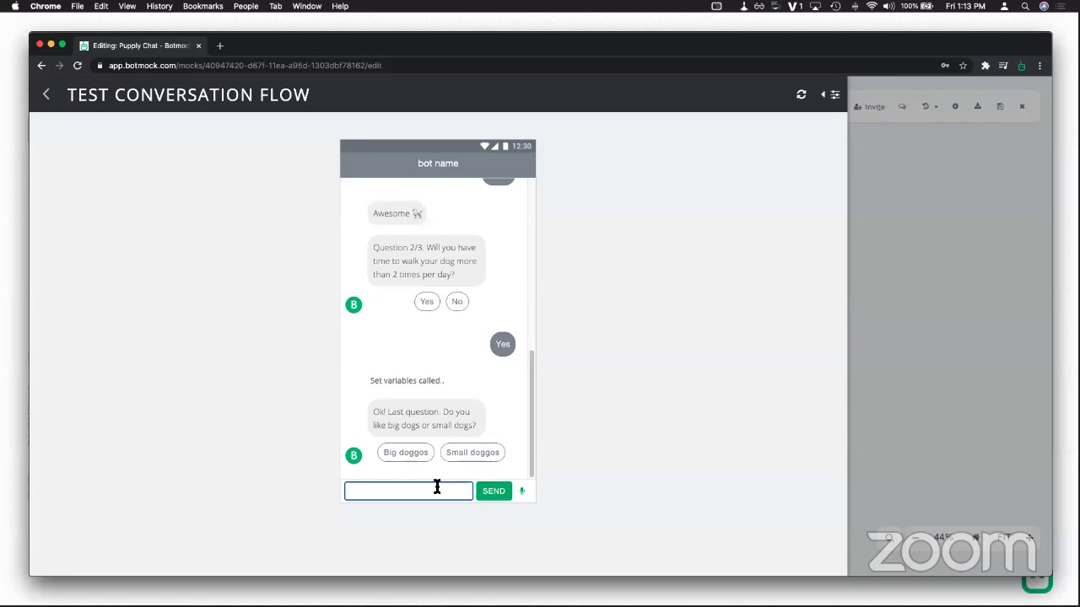
pyautogui.write('i am not sure')
pyautogui.press('Return')
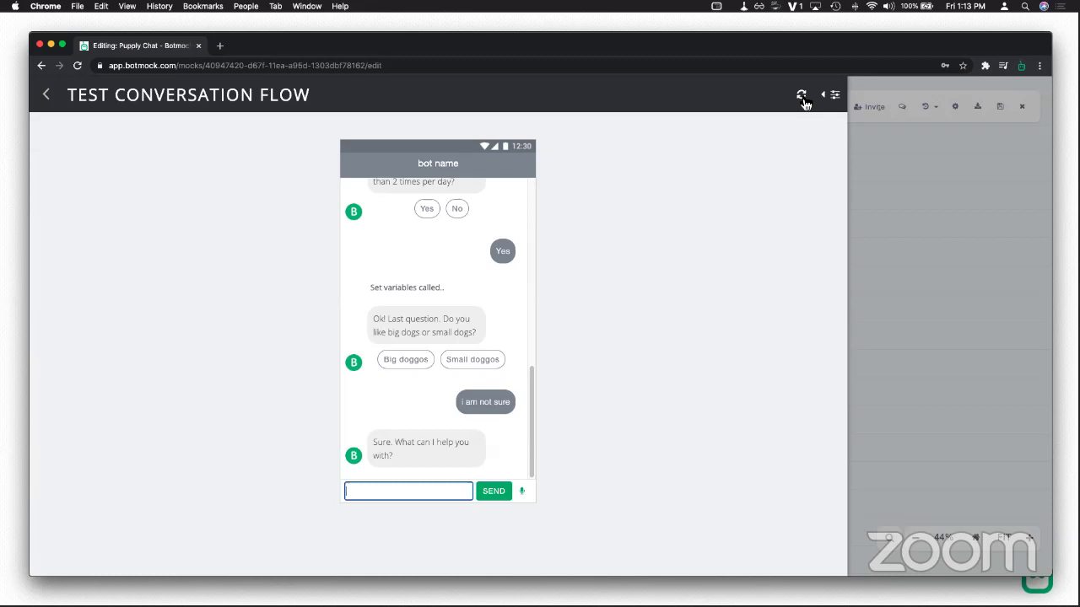
pyautogui.click(801, 96)
pyautogui.click(430, 308)
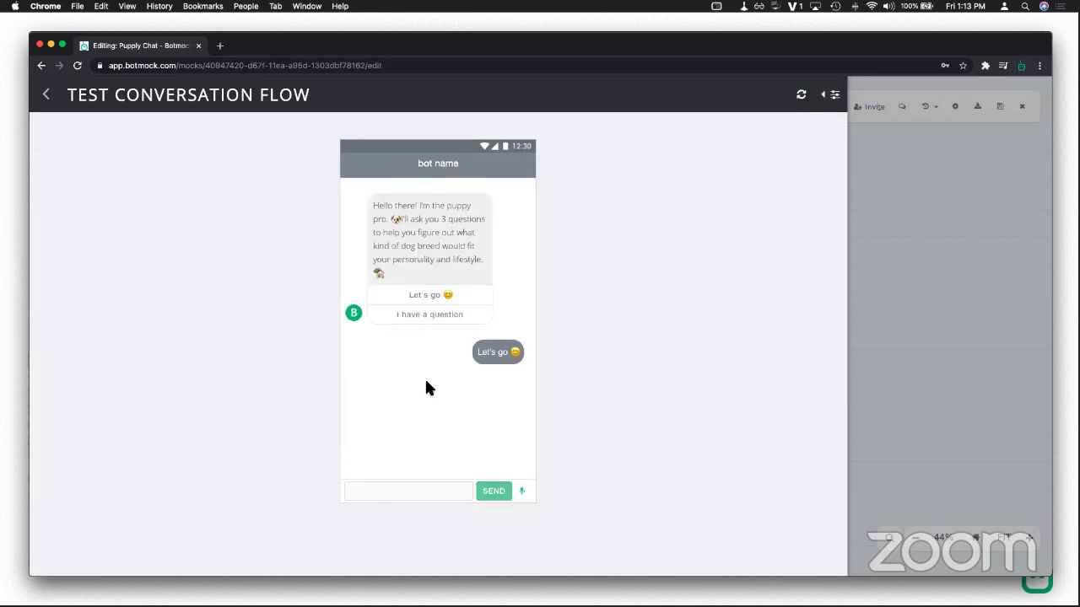
pyautogui.click(420, 452)
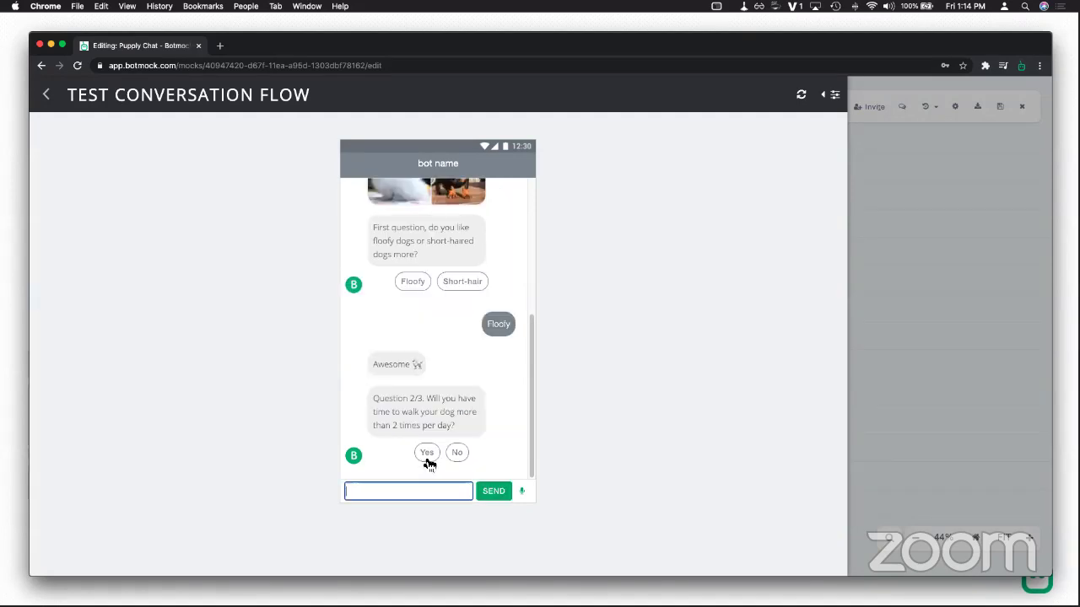
pyautogui.click(426, 453)
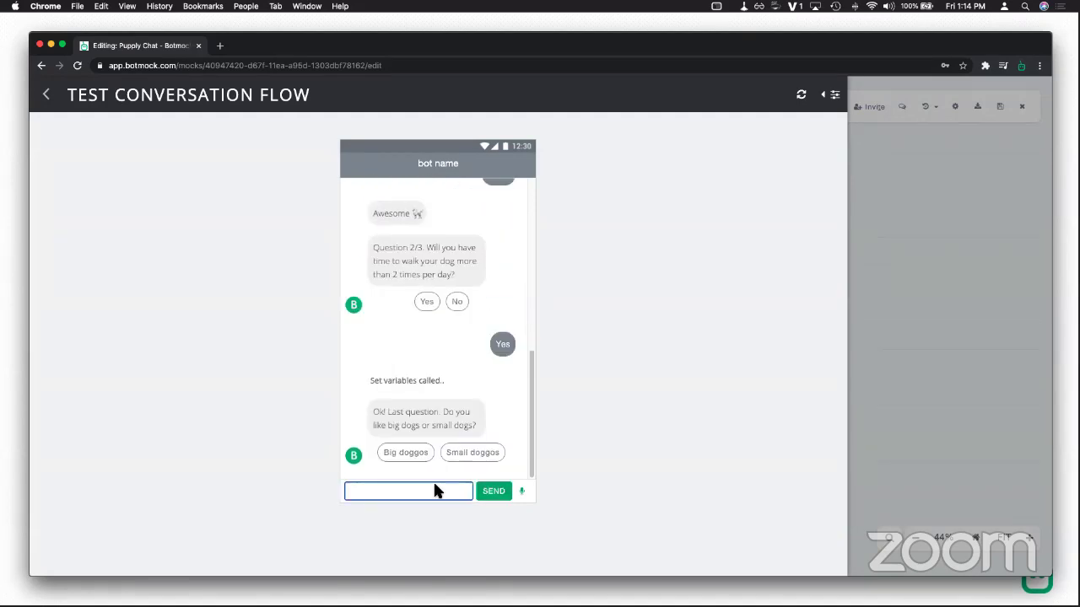
pyautogui.write('do you have xlarge')
pyautogui.press('Return')
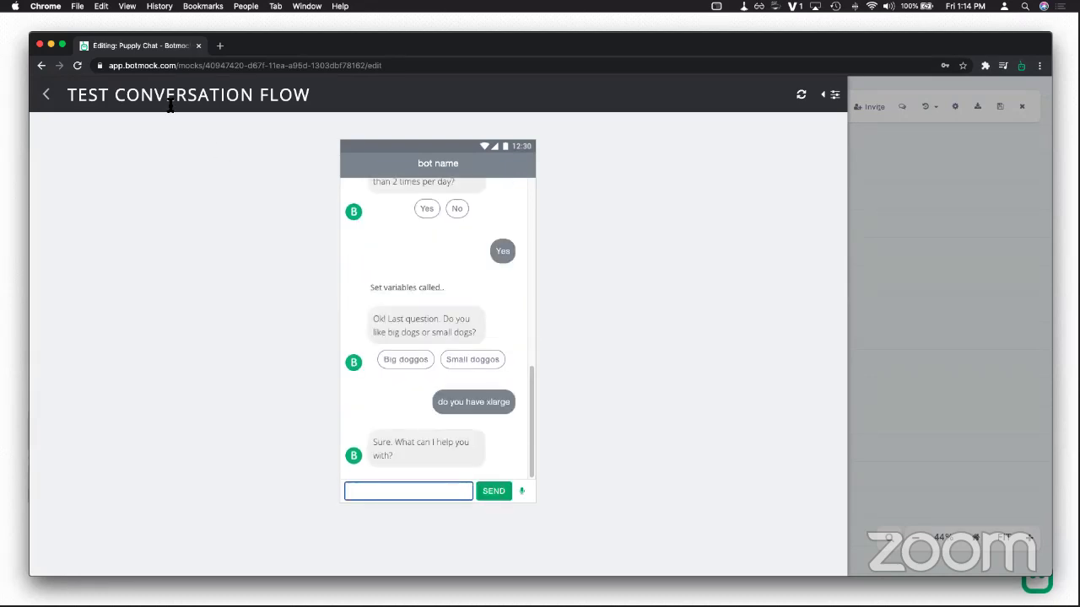
pyautogui.click(47, 94)
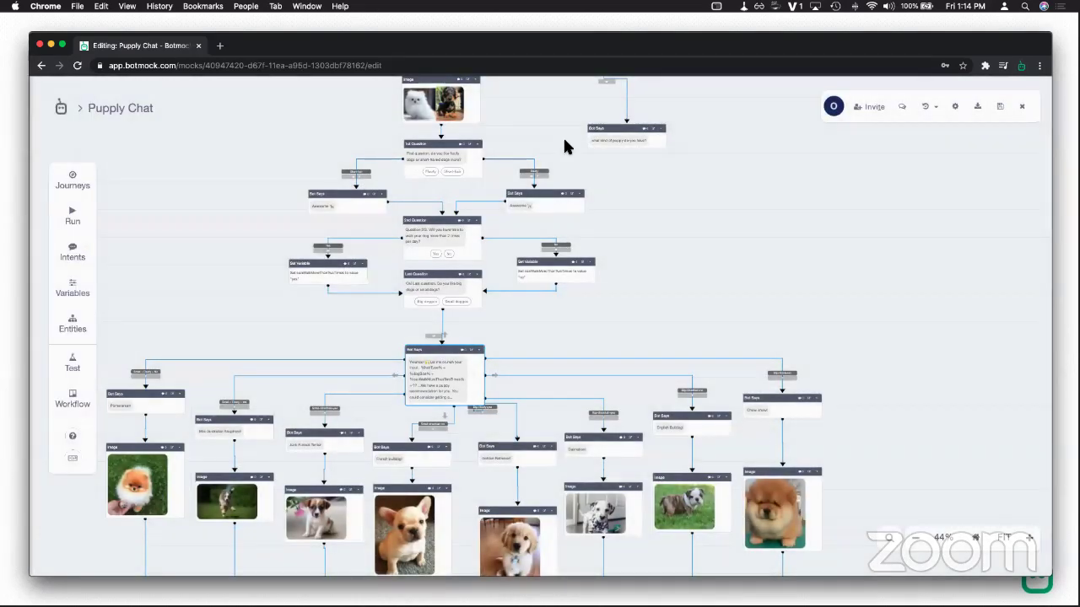
# Step: Delete the HelpIntent connection from the Starting point
pyautogui.scroll(5, 617, 282)
pyautogui.scroll(2, 605, 306)
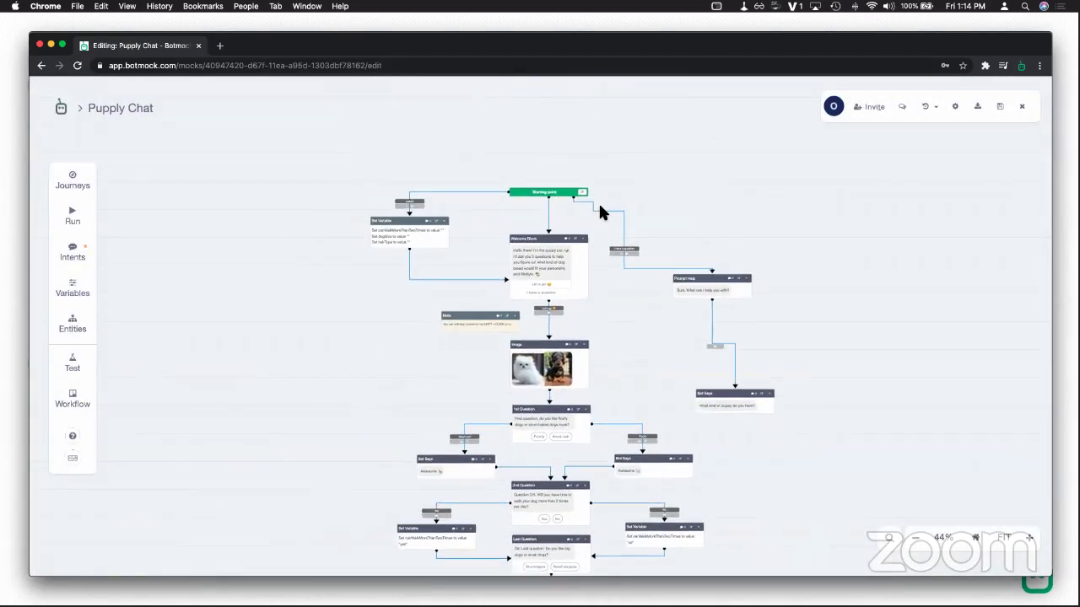
pyautogui.click(622, 250)
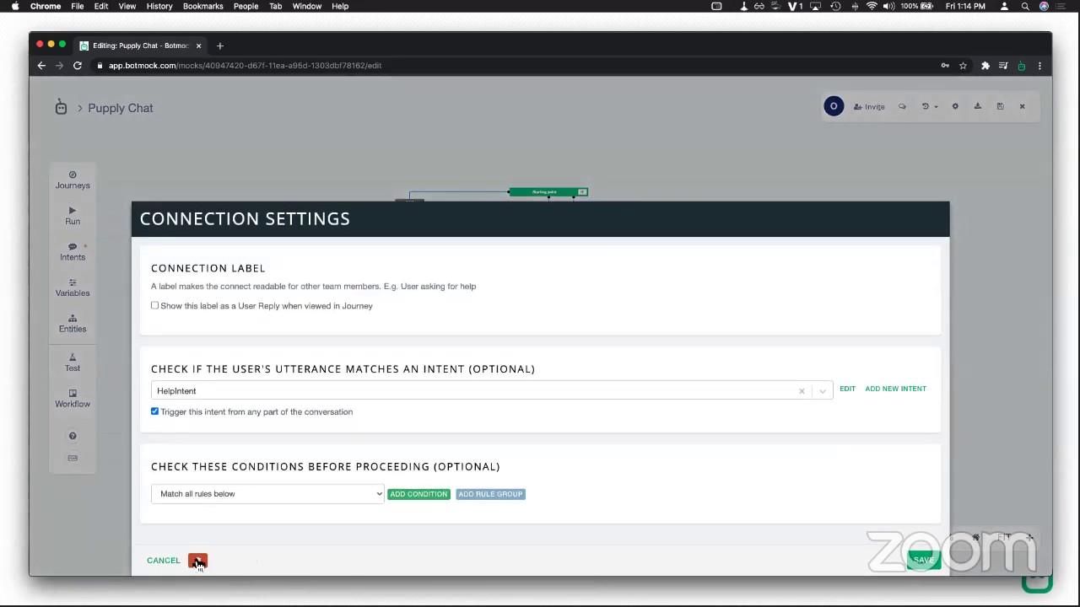
pyautogui.click(197, 560)
pyautogui.click(557, 385)
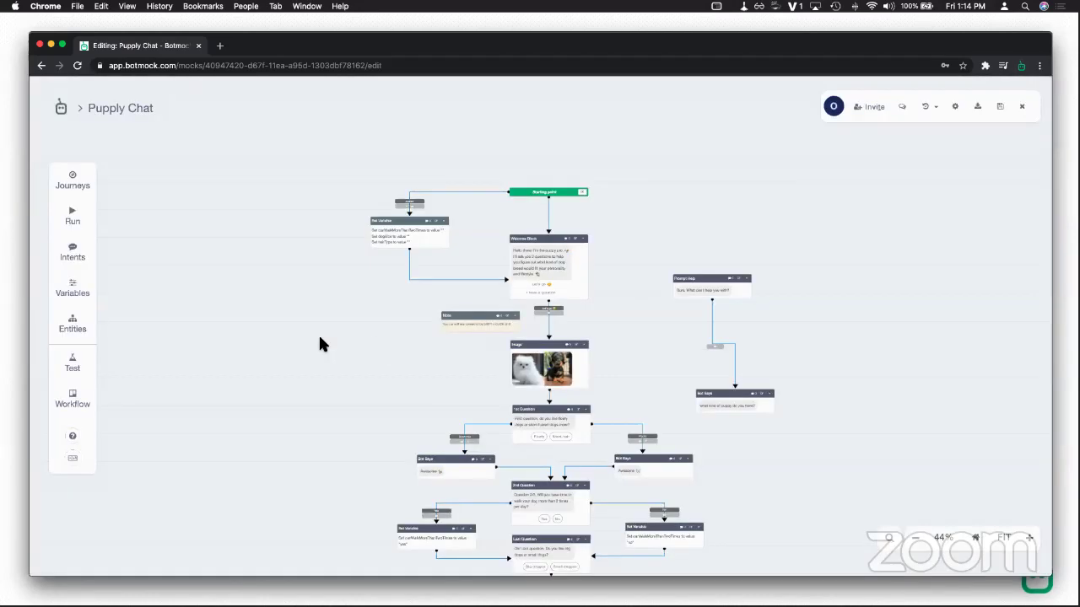
# Step: Test the chat with Let's go, Floofy, Yes and 'do you have medium?', then open Entities
pyautogui.scroll(-3, 274, 218)
pyautogui.click(73, 216)
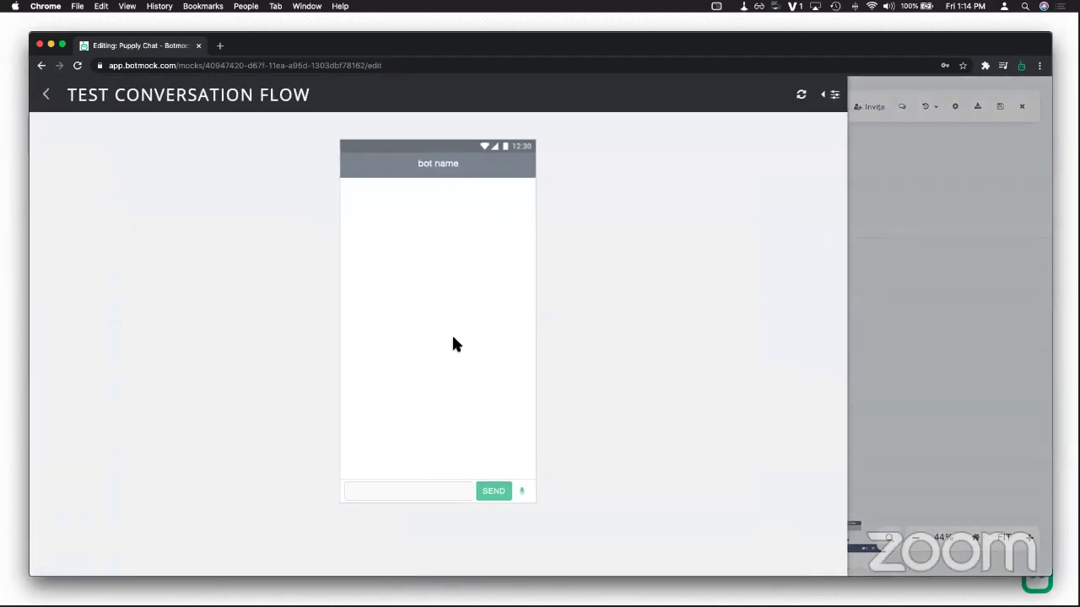
pyautogui.click(434, 297)
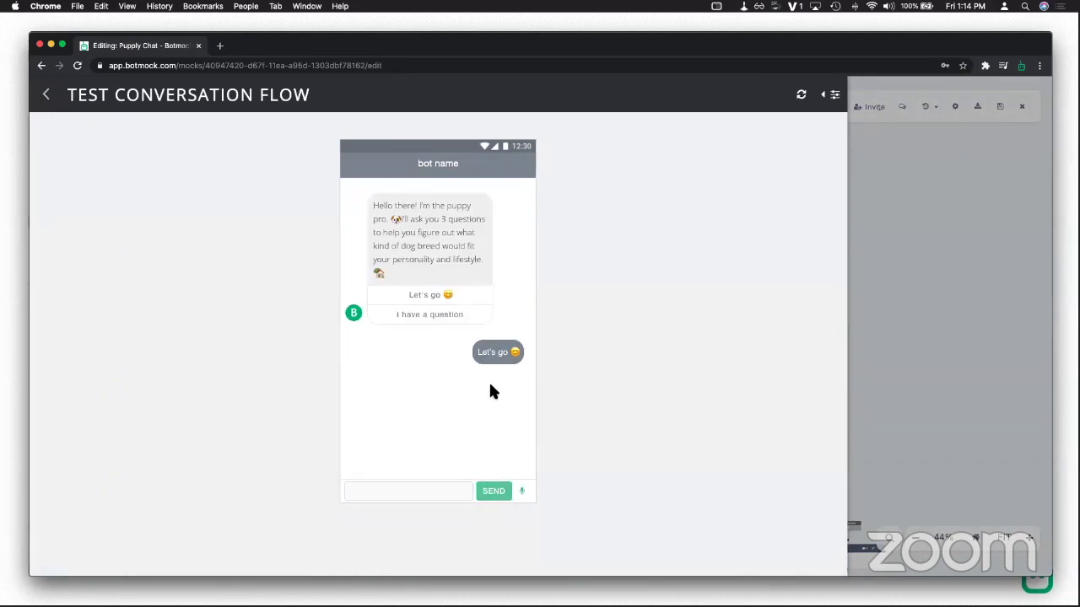
pyautogui.click(413, 451)
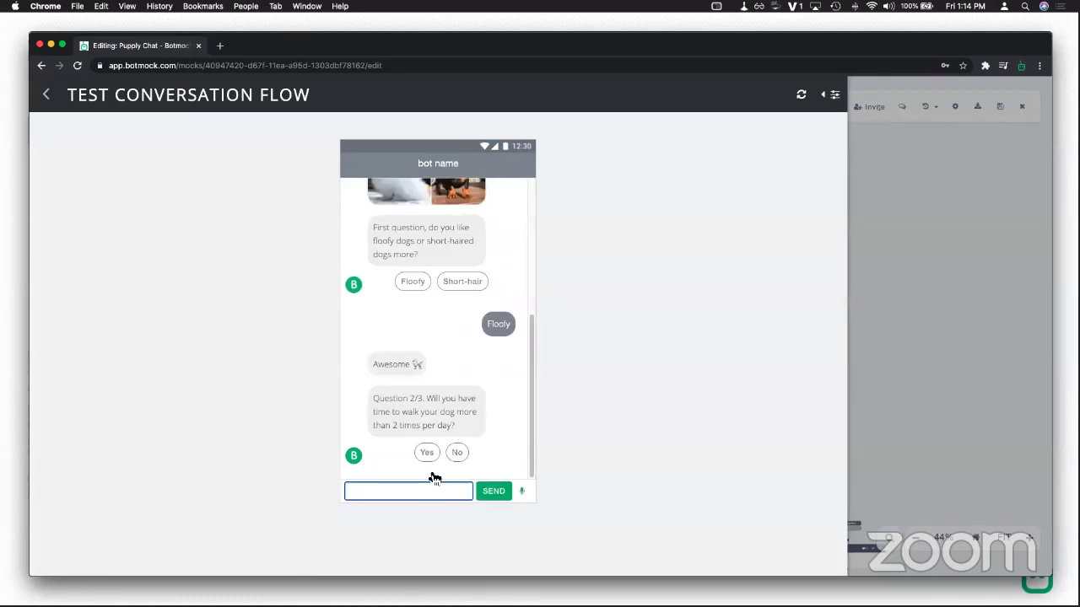
pyautogui.click(427, 454)
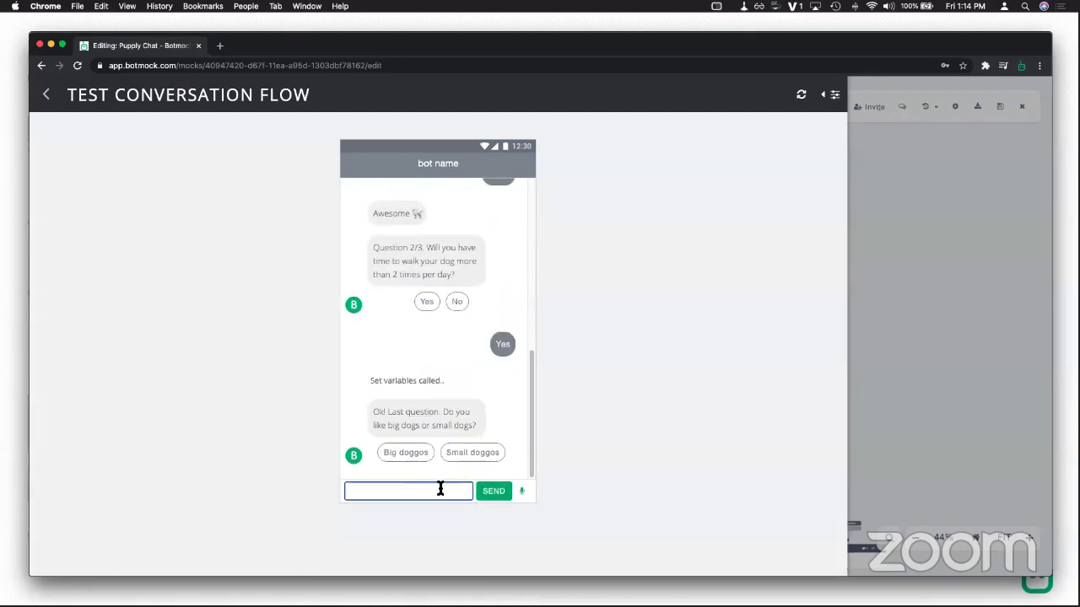
pyautogui.write('do you')
pyautogui.press('BackSpace')
pyautogui.press('BackSpace')
pyautogui.press('BackSpace')
pyautogui.write('you have medium?')
pyautogui.press('Return')
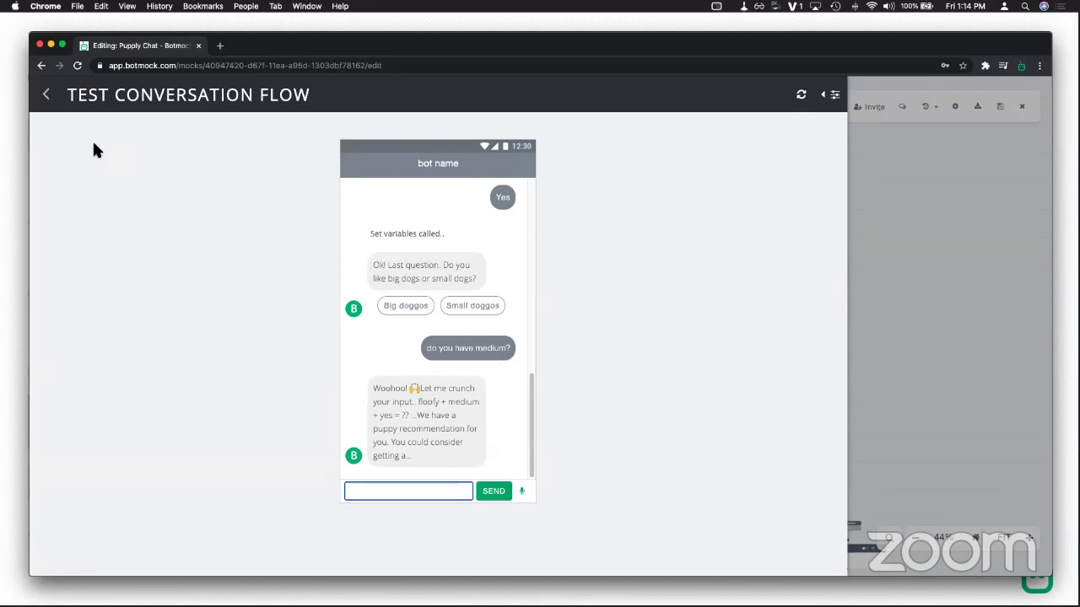
pyautogui.click(45, 94)
pyautogui.click(72, 326)
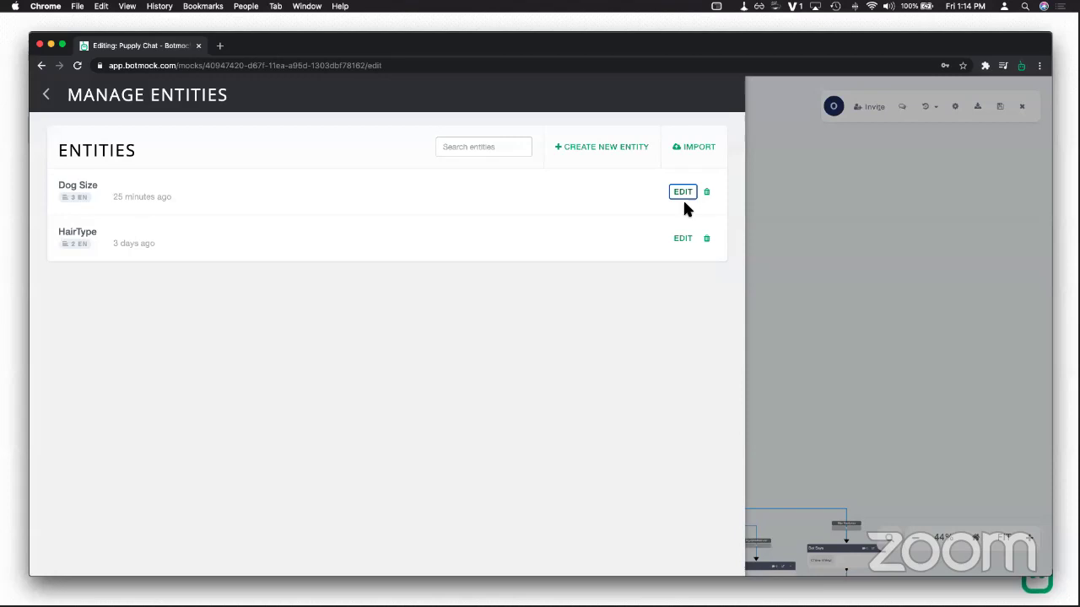
# Step: Remove the medium value from the Dog Size entity and save it
pyautogui.click(683, 194)
pyautogui.doubleClick(248, 433)
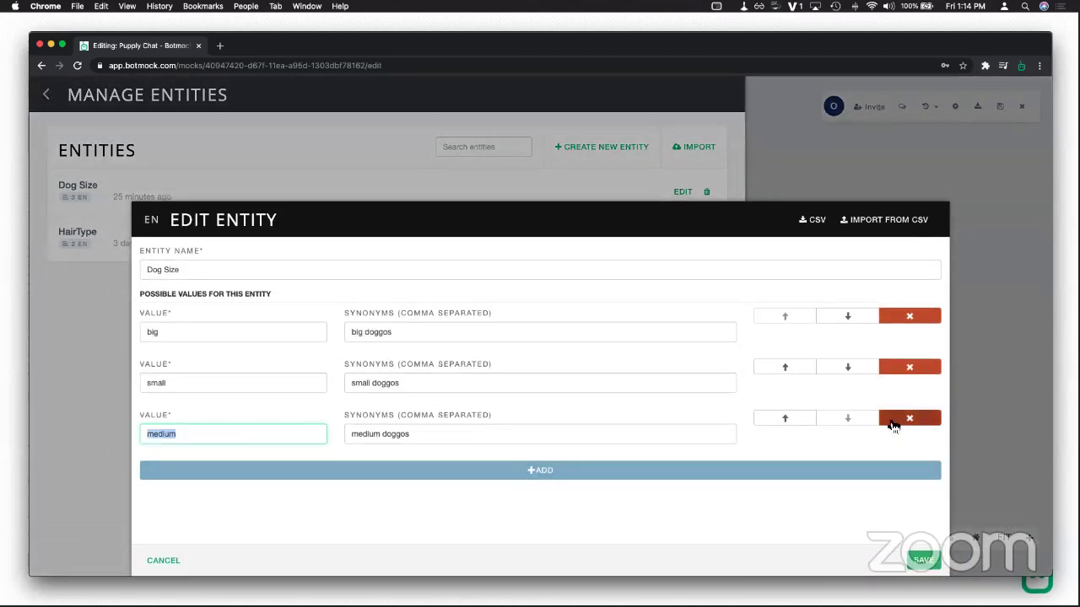
pyautogui.click(895, 422)
pyautogui.click(923, 560)
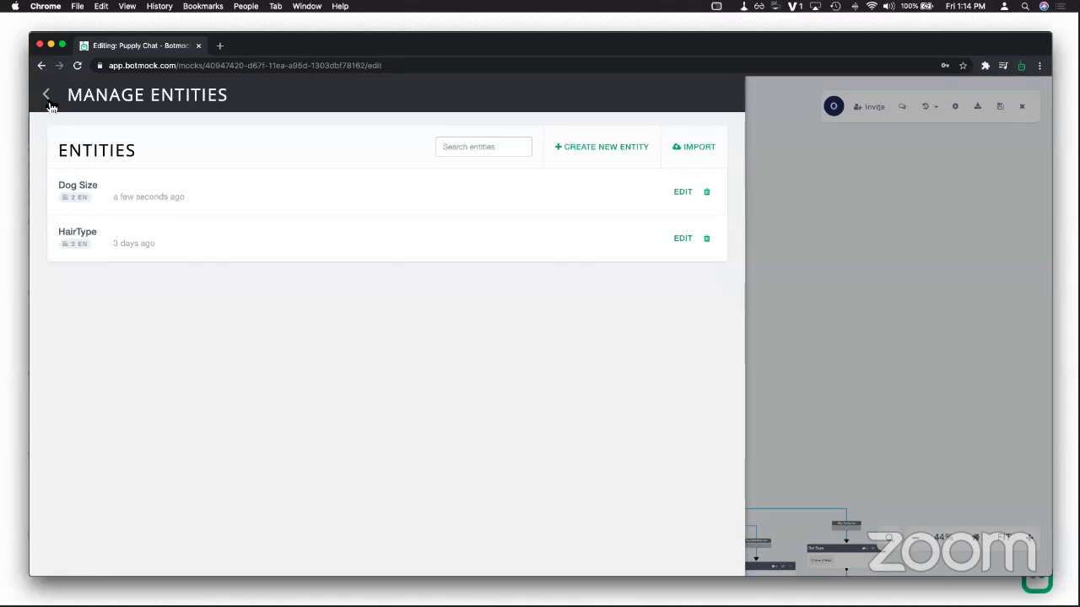
pyautogui.click(49, 103)
# Step: Test the chat with Let's go, Floofy, Yes and 'how about medium?', then return to the flow
pyautogui.click(73, 212)
pyautogui.click(430, 294)
pyautogui.click(419, 454)
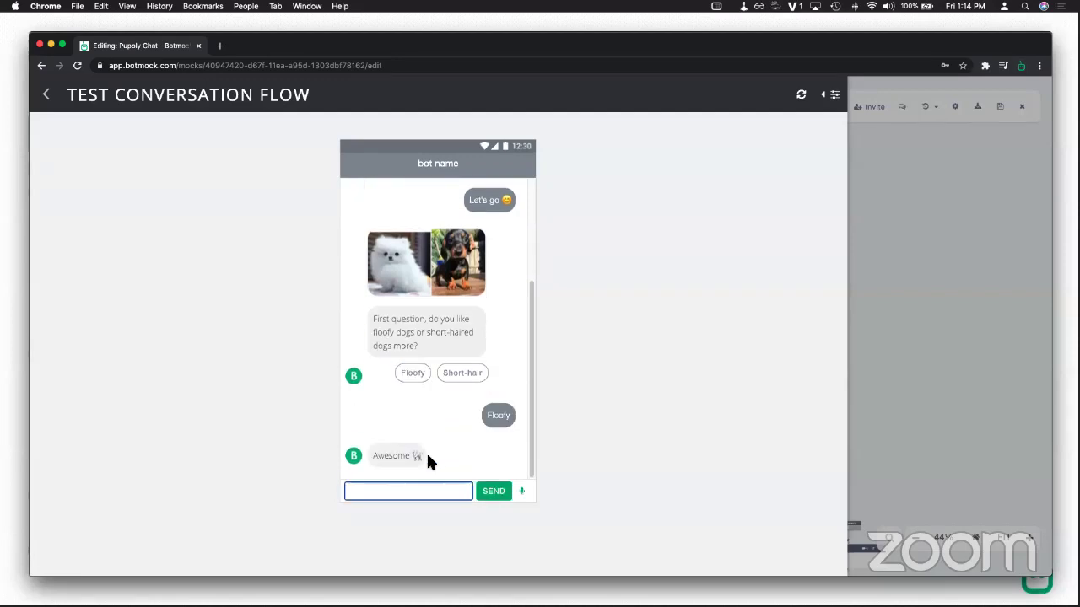
pyautogui.click(427, 453)
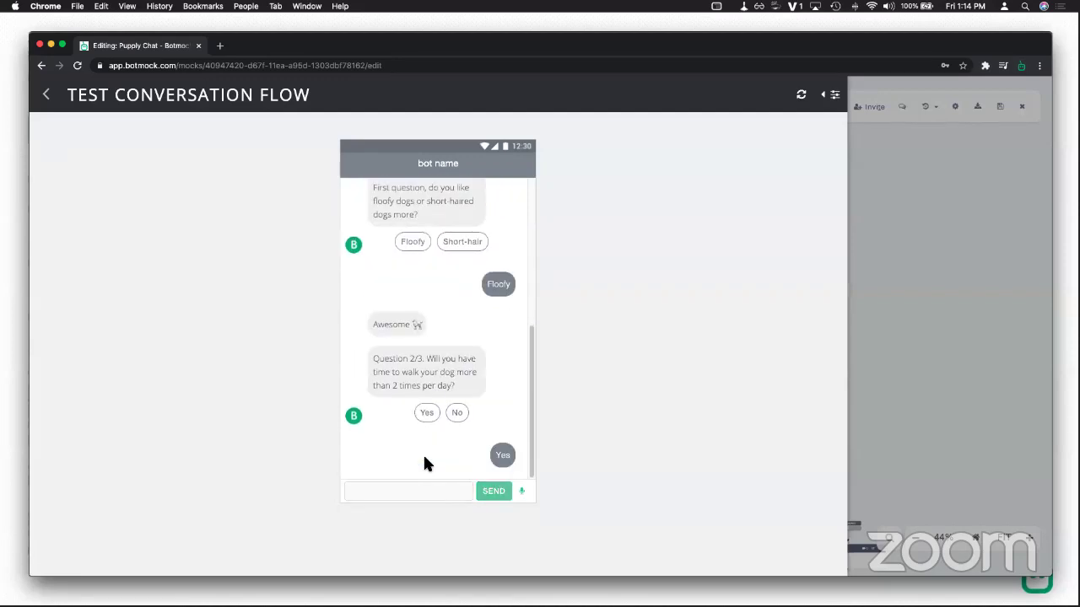
pyautogui.click(433, 494)
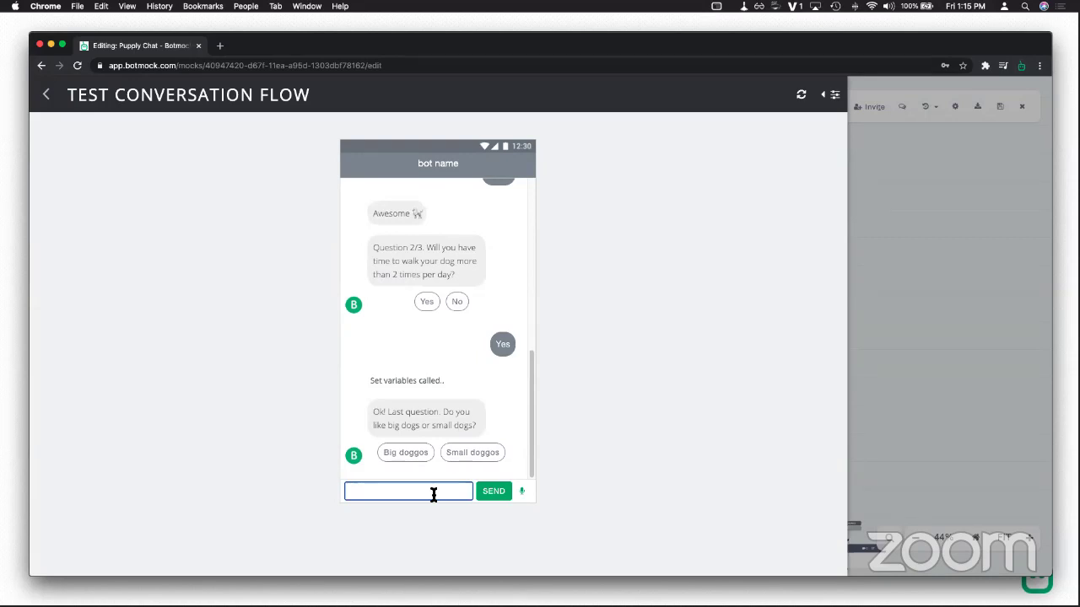
pyautogui.write('how about medium?')
pyautogui.press('Return')
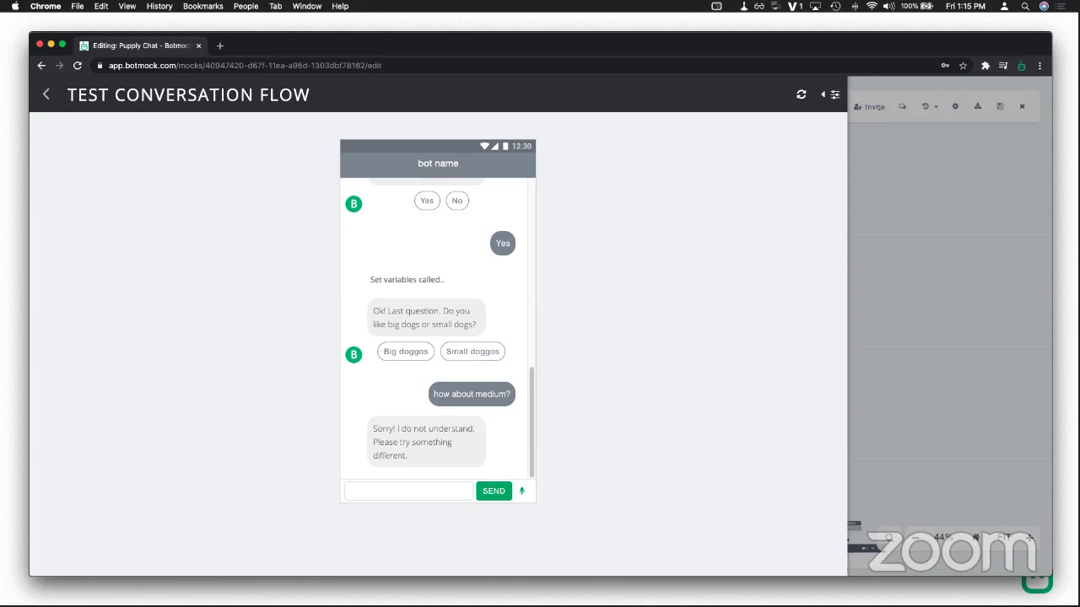
pyautogui.click(46, 95)
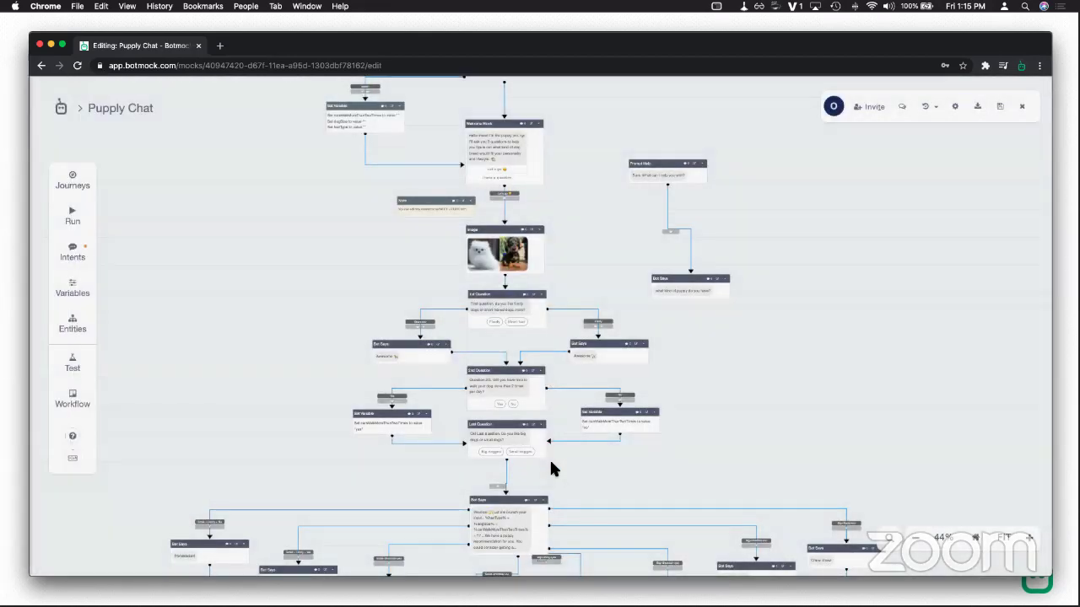
# Step: Require the dogSize slot in GetDogSize with prompt 'What dog size?', then start a new test chat
pyautogui.scroll(5, 523, 418)
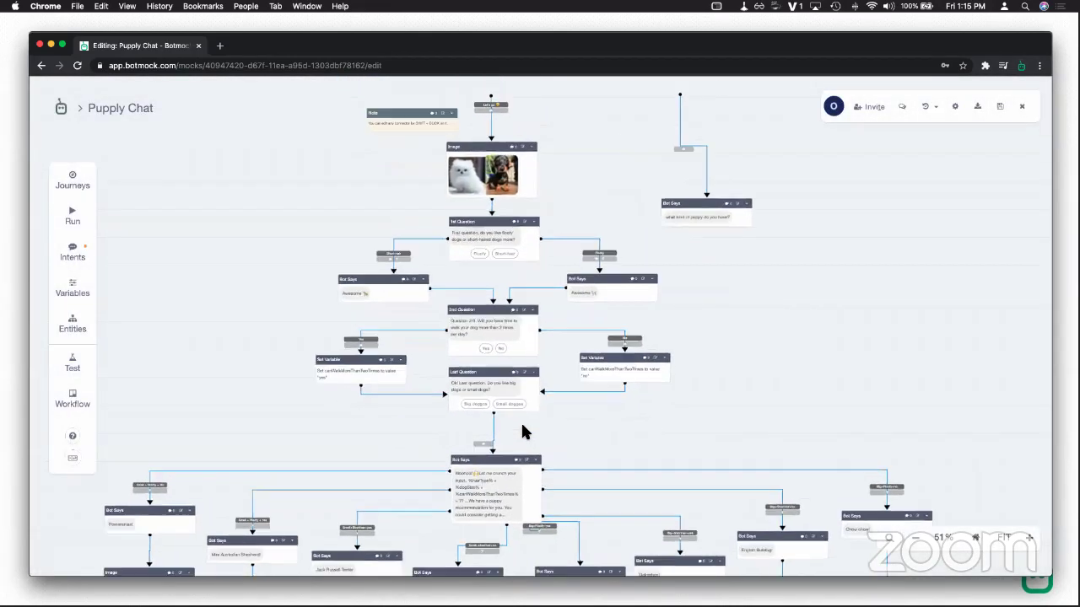
pyautogui.scroll(4, 523, 421)
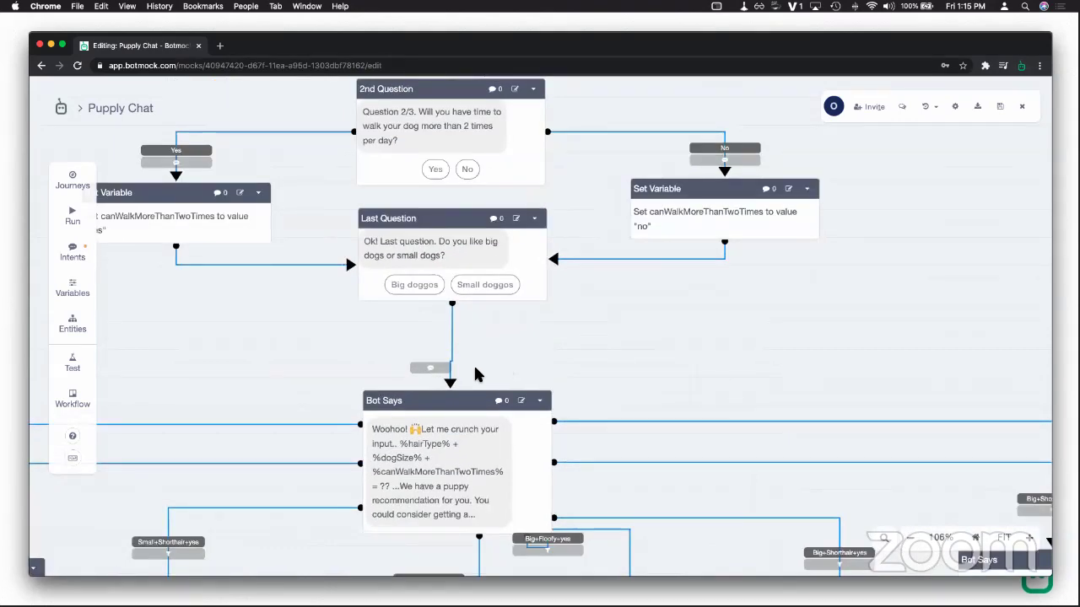
pyautogui.click(458, 384)
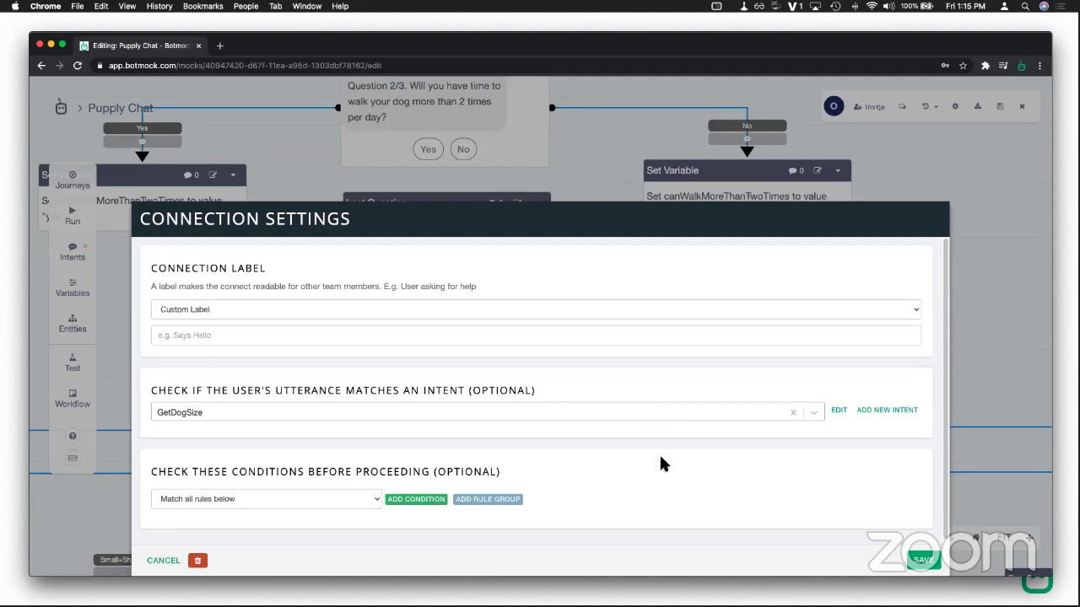
pyautogui.click(839, 411)
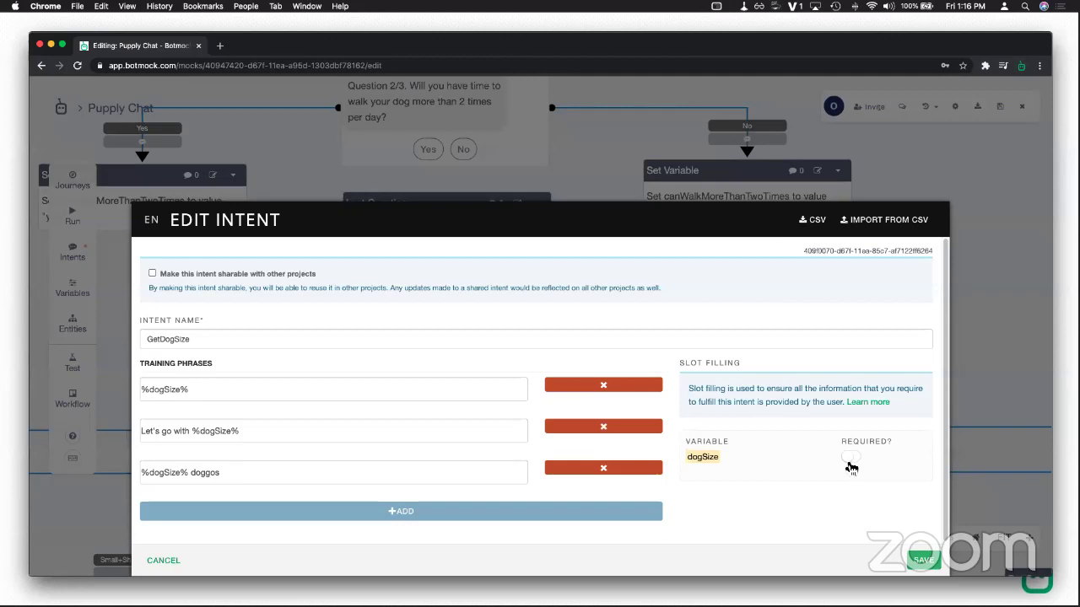
pyautogui.click(849, 463)
pyautogui.click(717, 498)
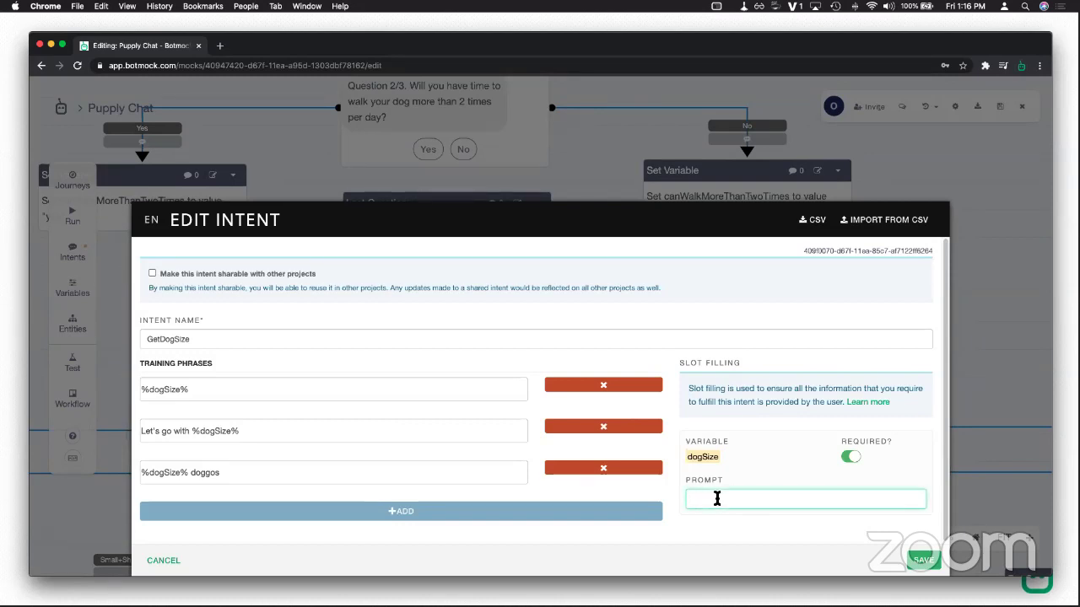
pyautogui.write('What dog size?')
pyautogui.click(931, 564)
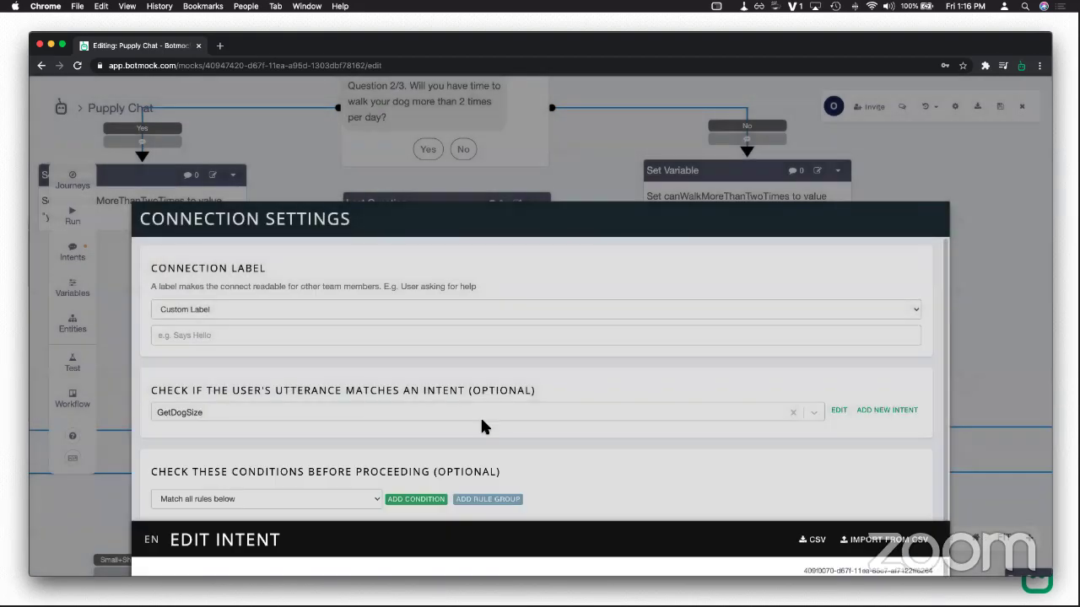
pyautogui.press('Escape')
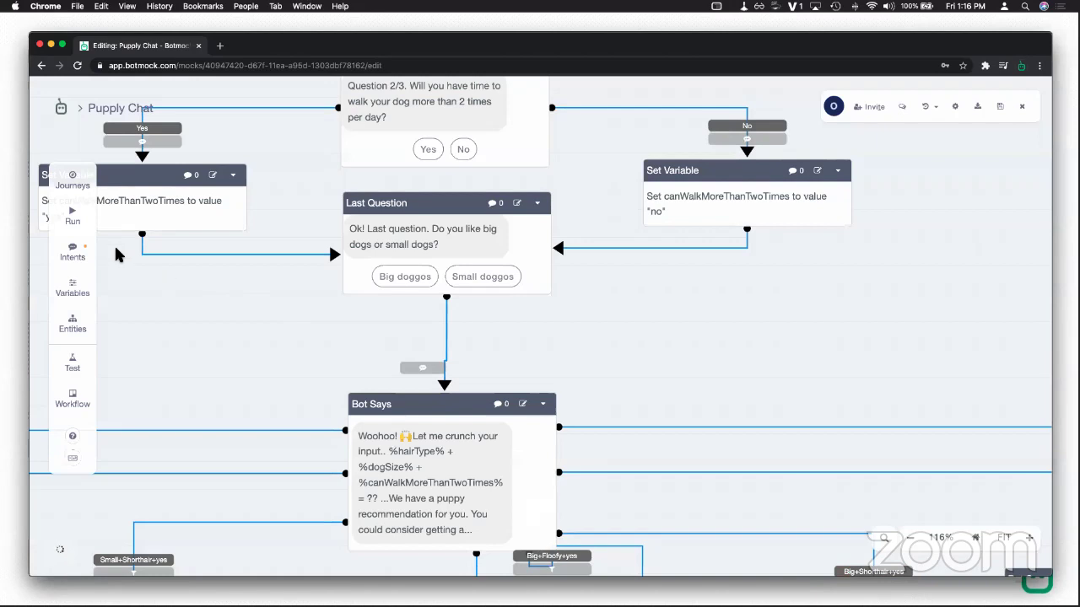
pyautogui.click(76, 220)
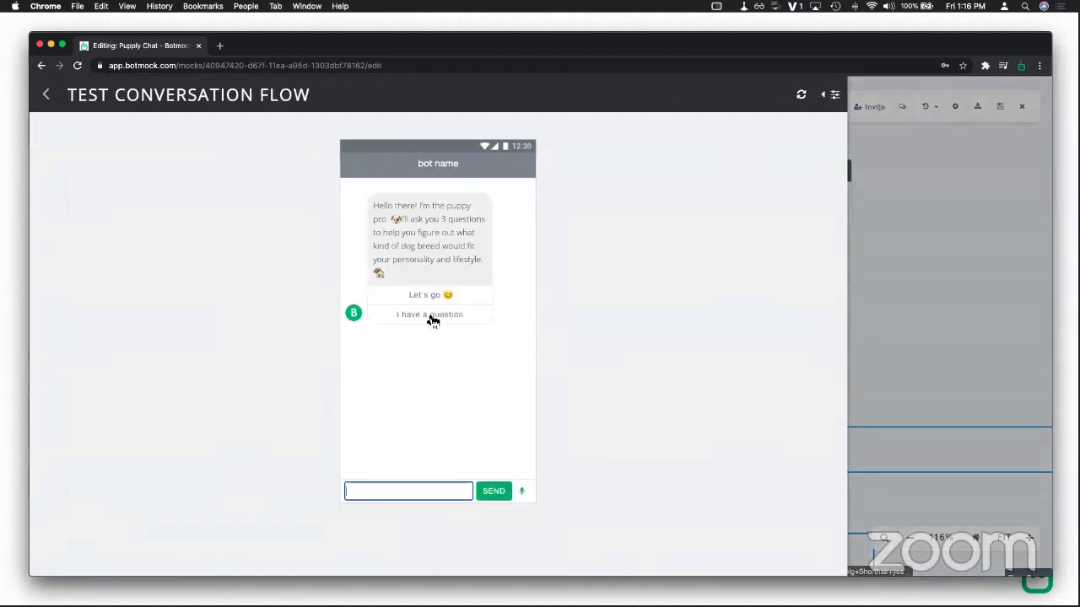
# Step: Answer Let's go, Floofy, Yes, then send 'medium doggos' and 'big' to get the Golden Retriever recommendation
pyautogui.click(431, 299)
pyautogui.click(421, 453)
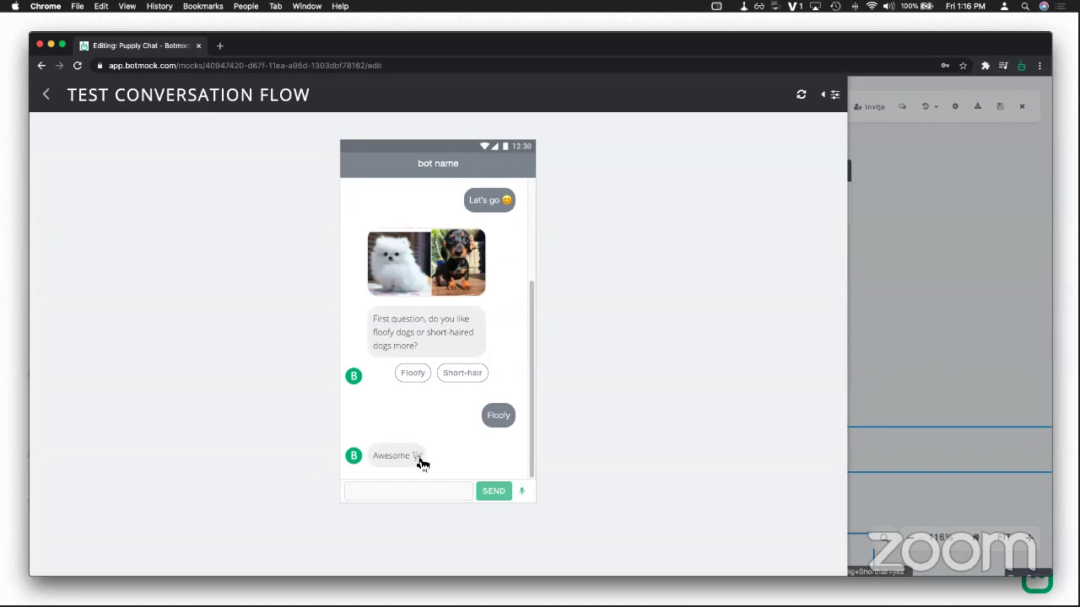
pyautogui.click(424, 456)
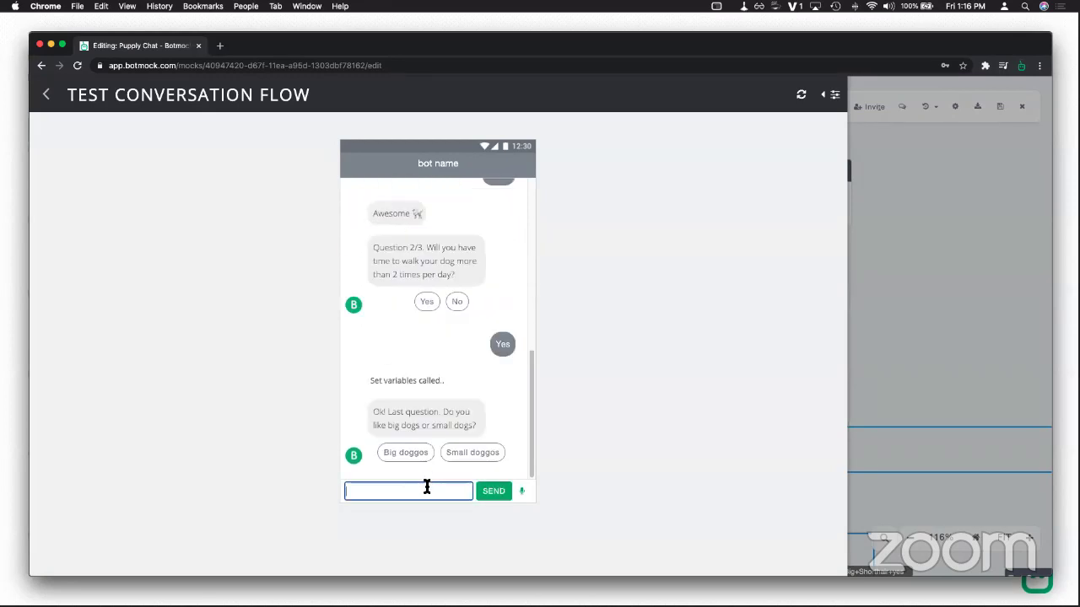
pyautogui.write('medium doggos')
pyautogui.press('Return')
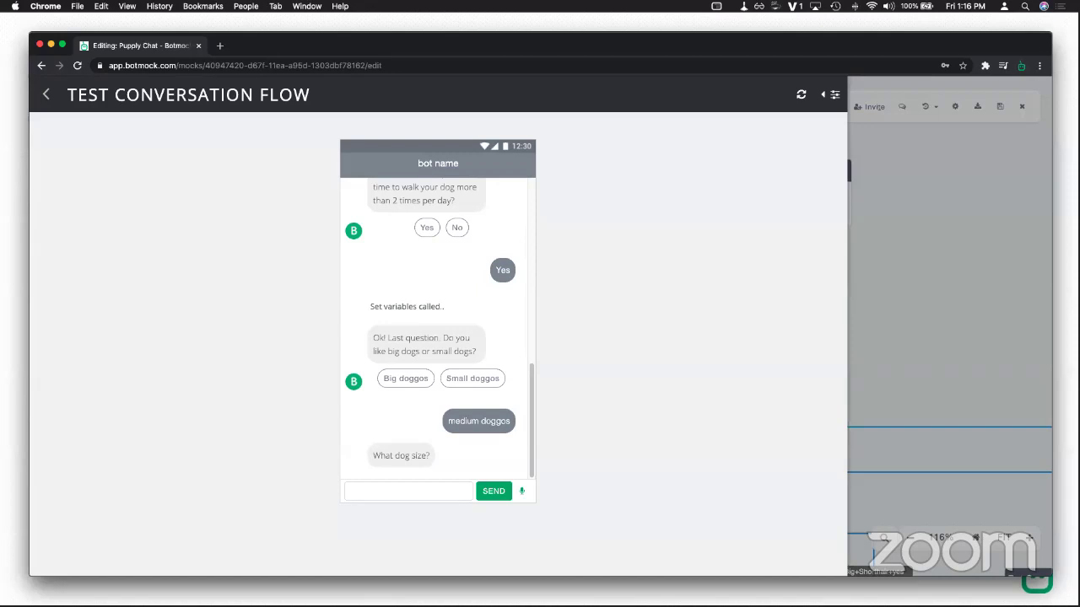
pyautogui.click(363, 494)
pyautogui.write('big')
pyautogui.press('Return')
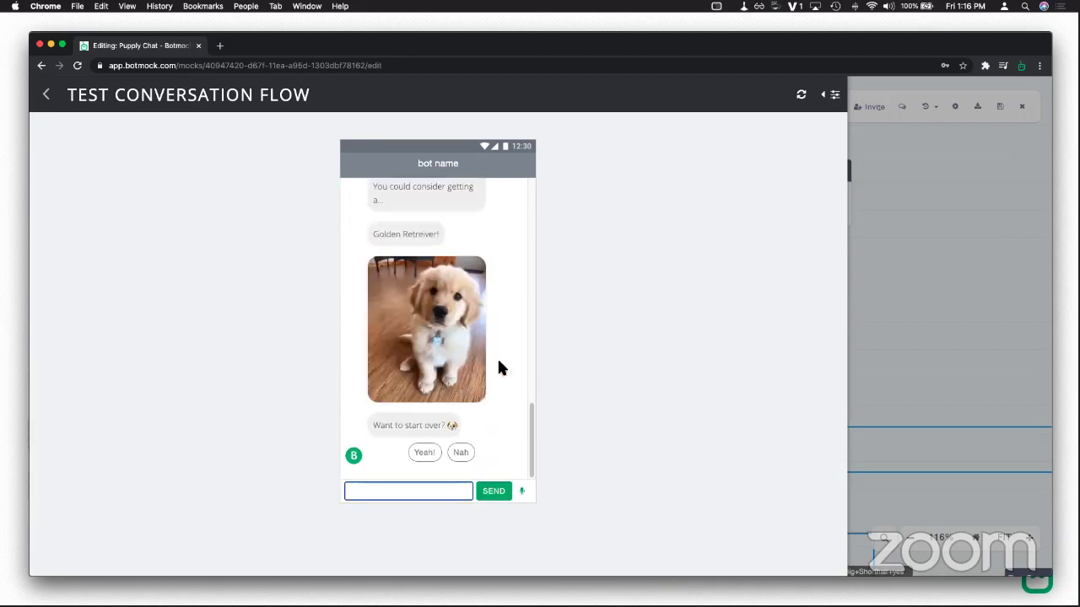
pyautogui.click(46, 97)
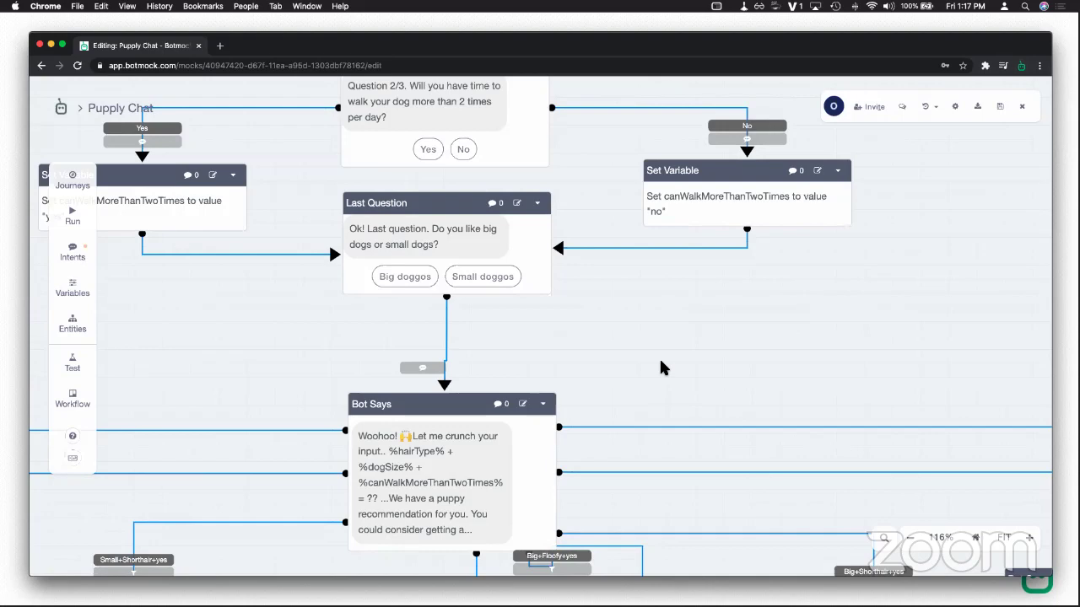
# Step: Nudge the second Question block slightly upward on the Puppy Chat canvas
pyautogui.scroll(-5, 721, 355)
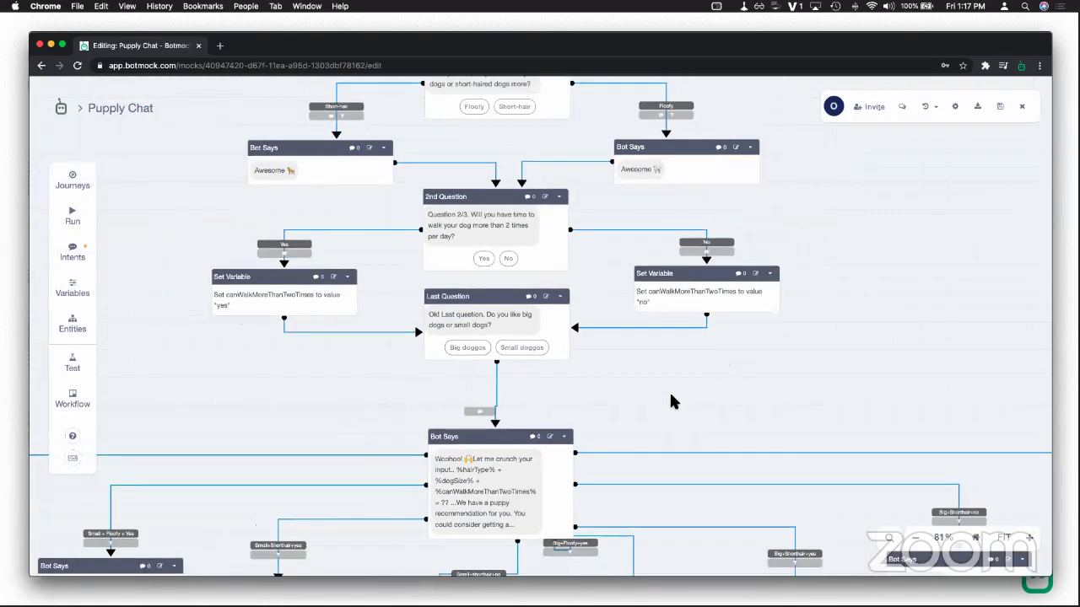
pyautogui.scroll(2, 700, 422)
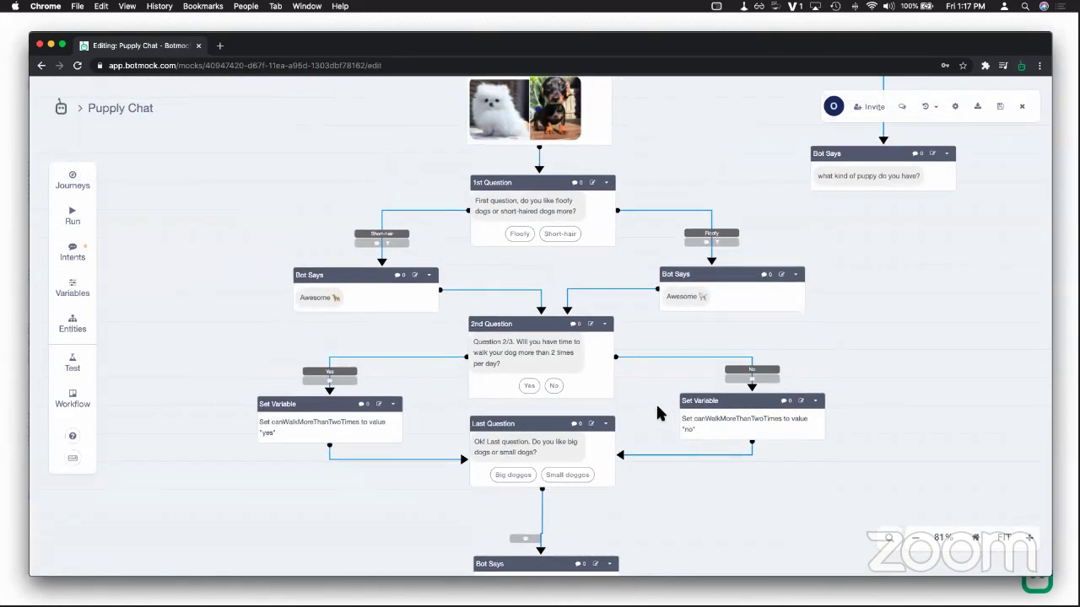
pyautogui.moveTo(540, 334); pyautogui.dragTo(536, 325)
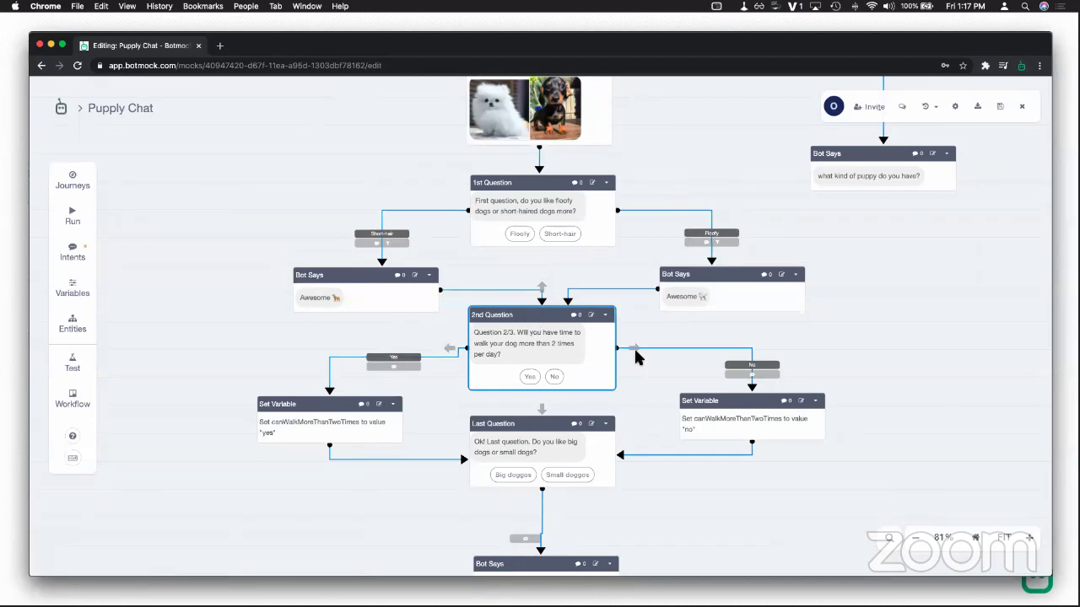
# Step: Bring the top of the flow into view and draw a new connection out of Starting point
pyautogui.moveTo(815, 334); pyautogui.dragTo(595, 443)
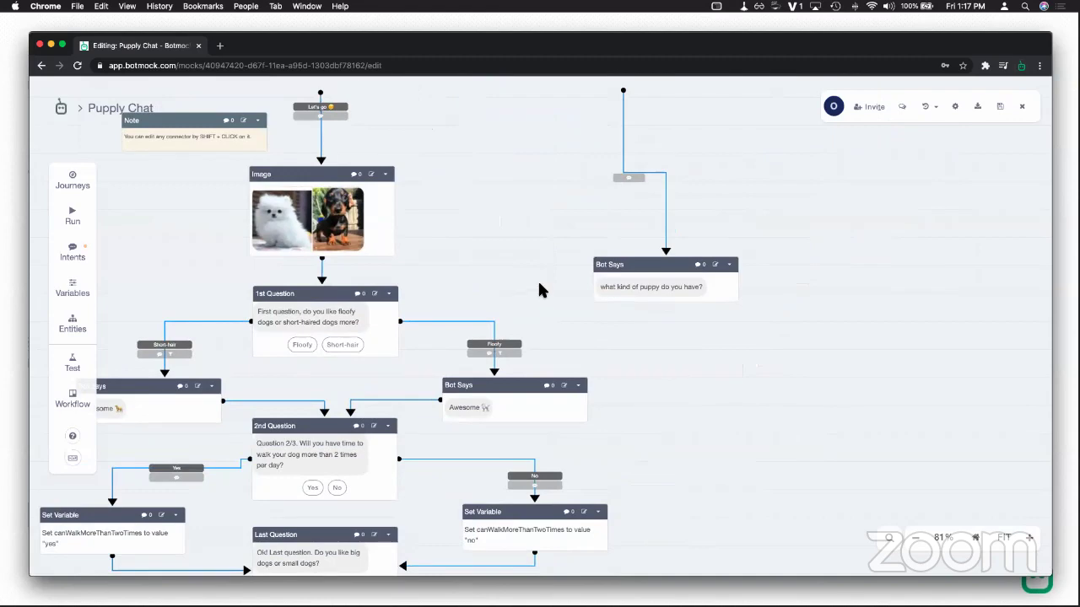
pyautogui.scroll(10, 540, 290)
pyautogui.hscroll(-5, 540, 290)
pyautogui.scroll(-5, 690, 501)
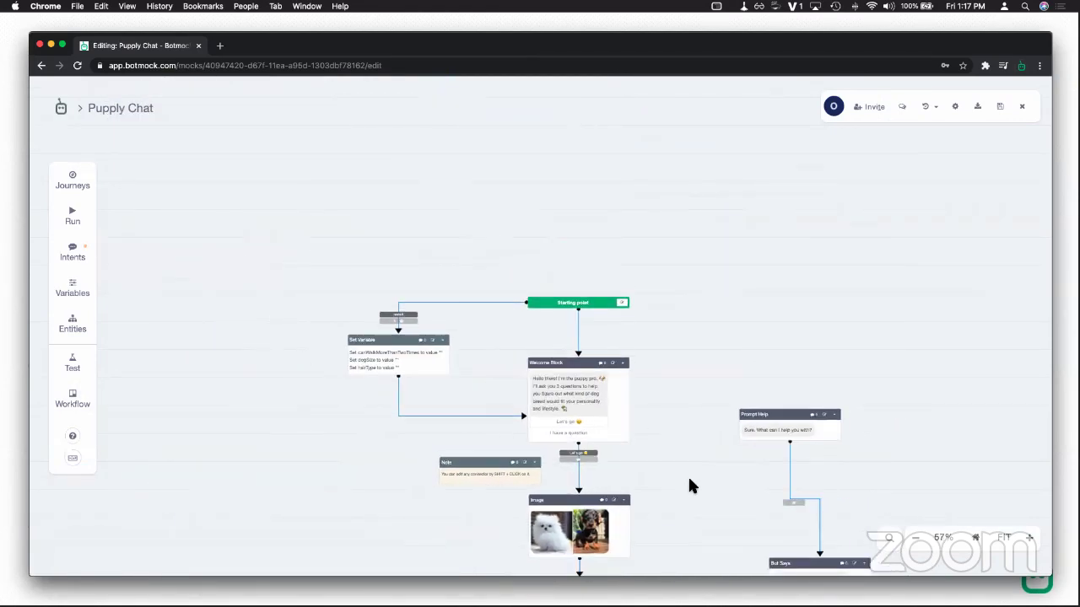
pyautogui.scroll(5, 664, 458)
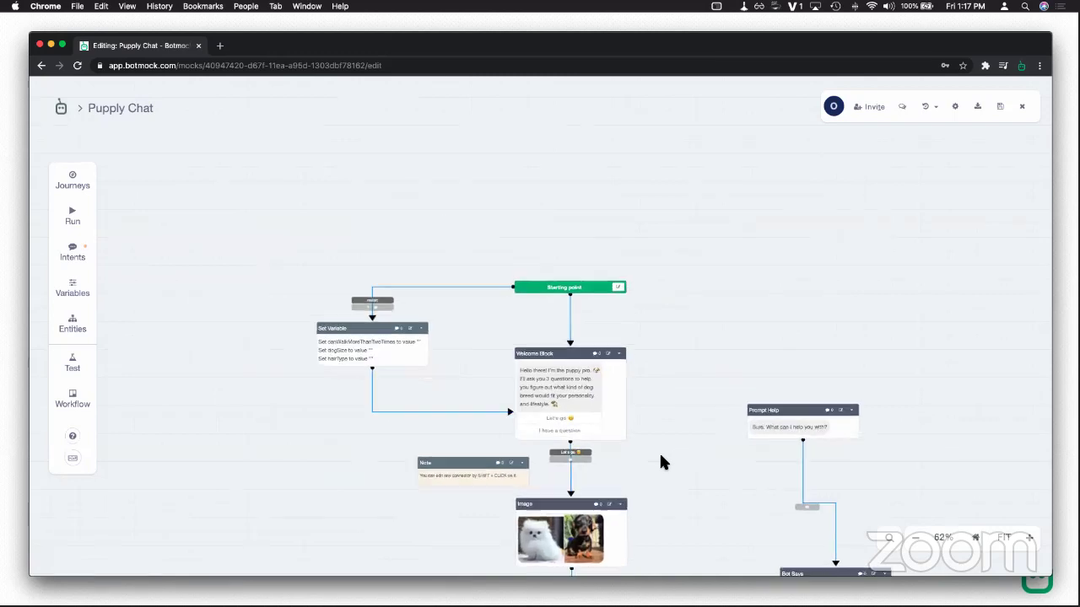
pyautogui.scroll(-5, 591, 296)
pyautogui.hscroll(4, 591, 295)
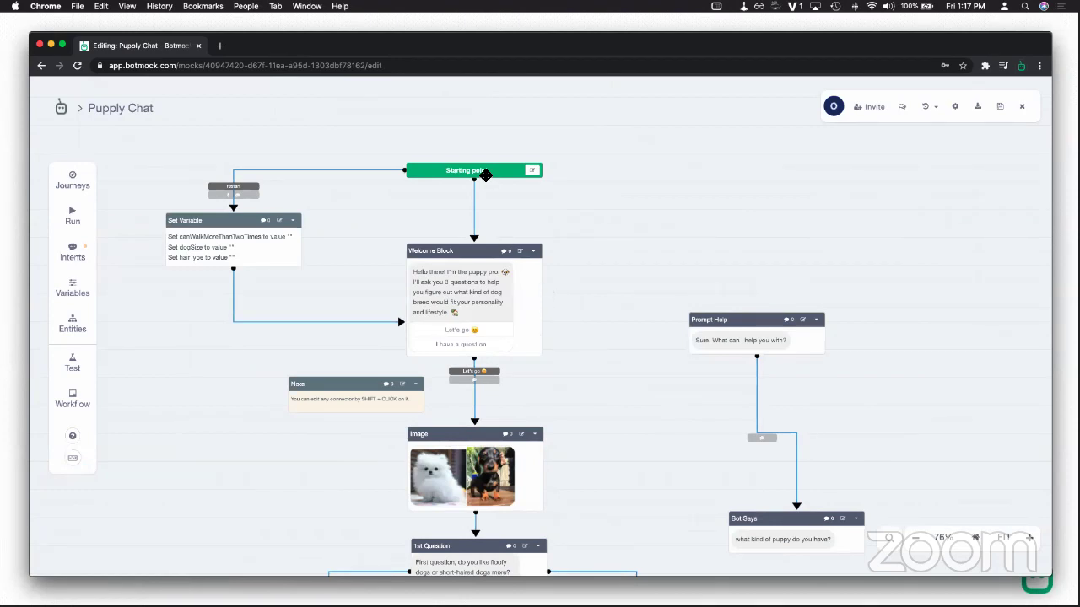
pyautogui.moveTo(560, 171); pyautogui.dragTo(715, 258)
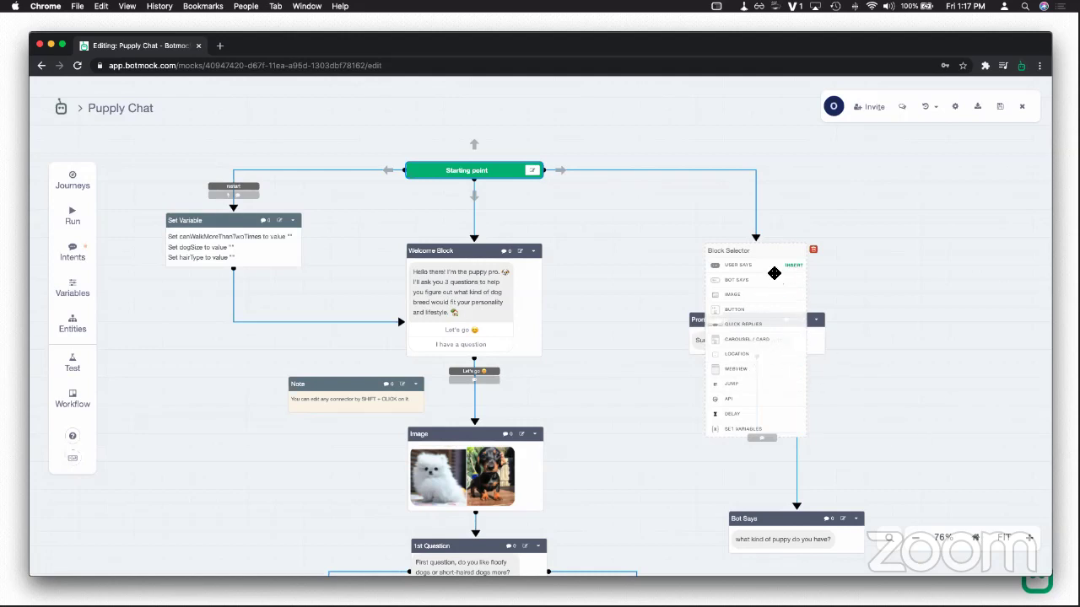
# Step: Delete the unused empty Block Selector from the Puppy Chat canvas
pyautogui.moveTo(739, 250); pyautogui.dragTo(660, 233)
pyautogui.click(734, 233)
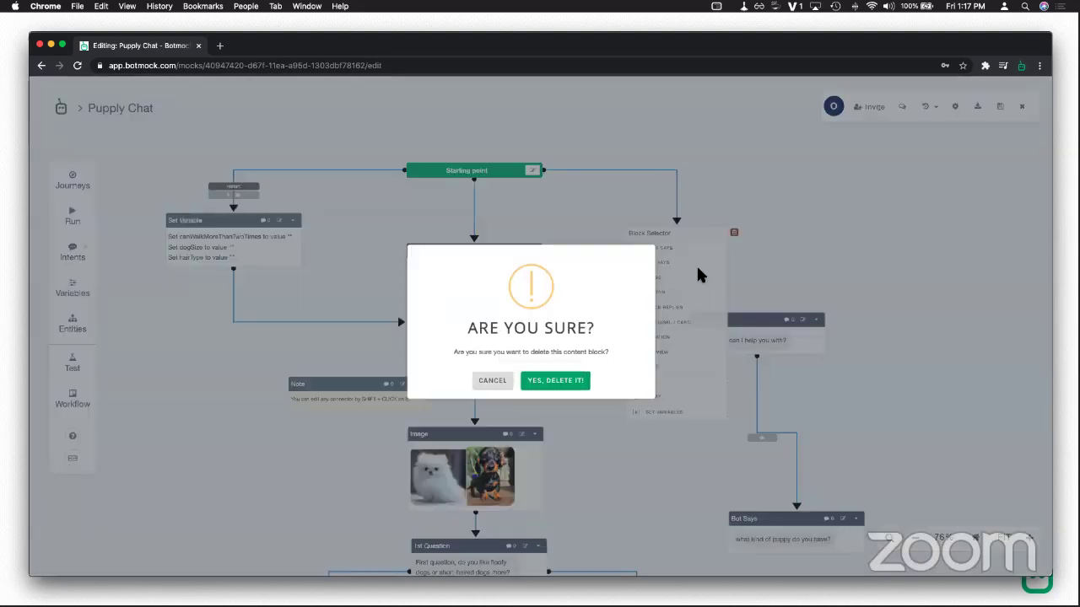
pyautogui.click(557, 385)
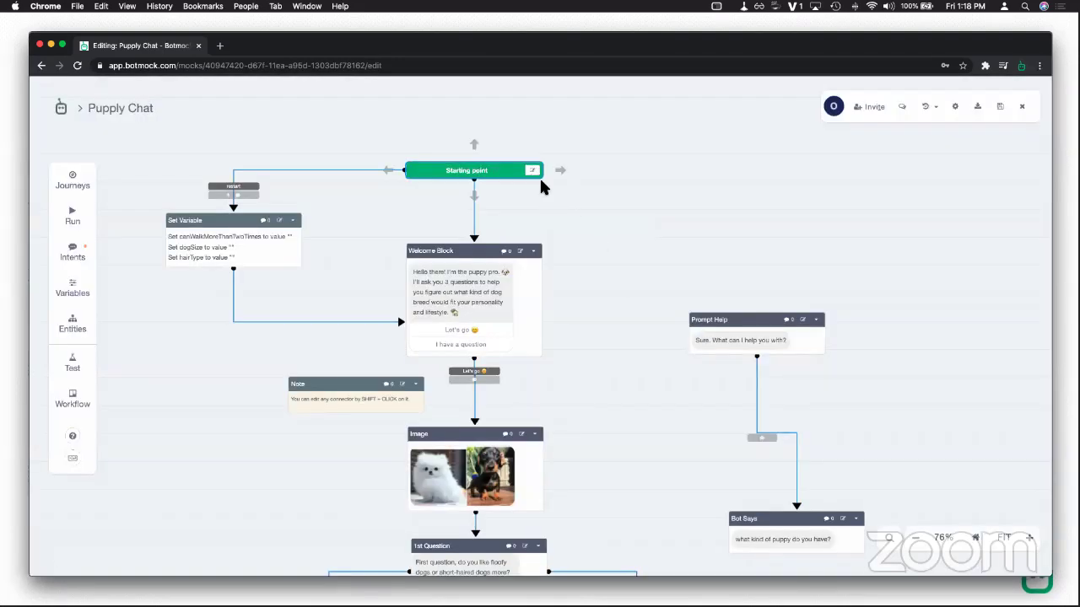
# Step: Move the Prompt Help and Bot Says blocks up and left, closer to the main flow
pyautogui.moveTo(721, 328); pyautogui.dragTo(695, 280)
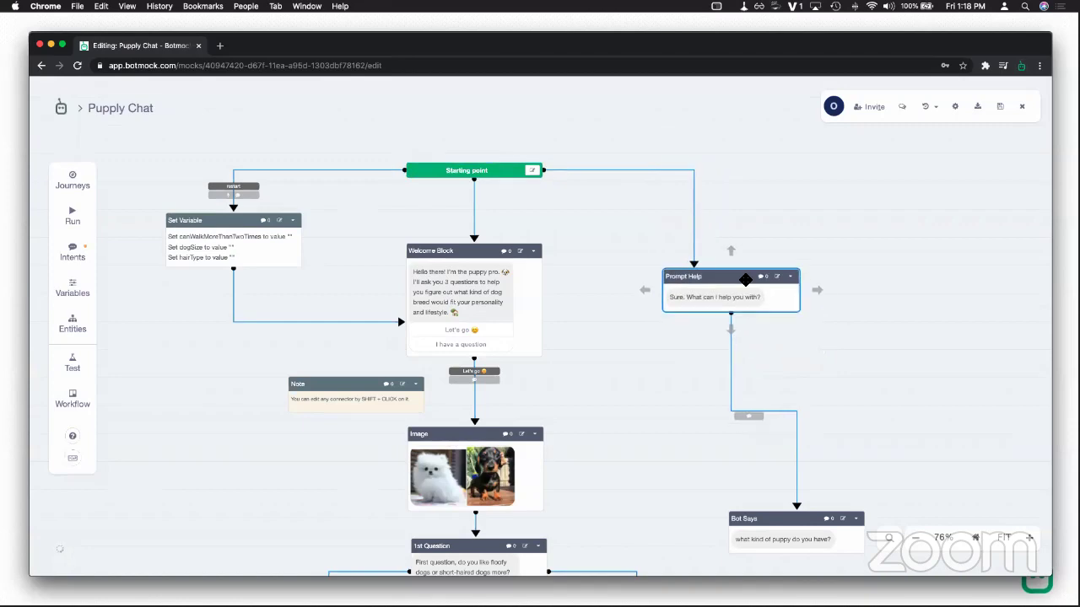
pyautogui.scroll(-2, 707, 344)
pyautogui.scroll(3, 707, 345)
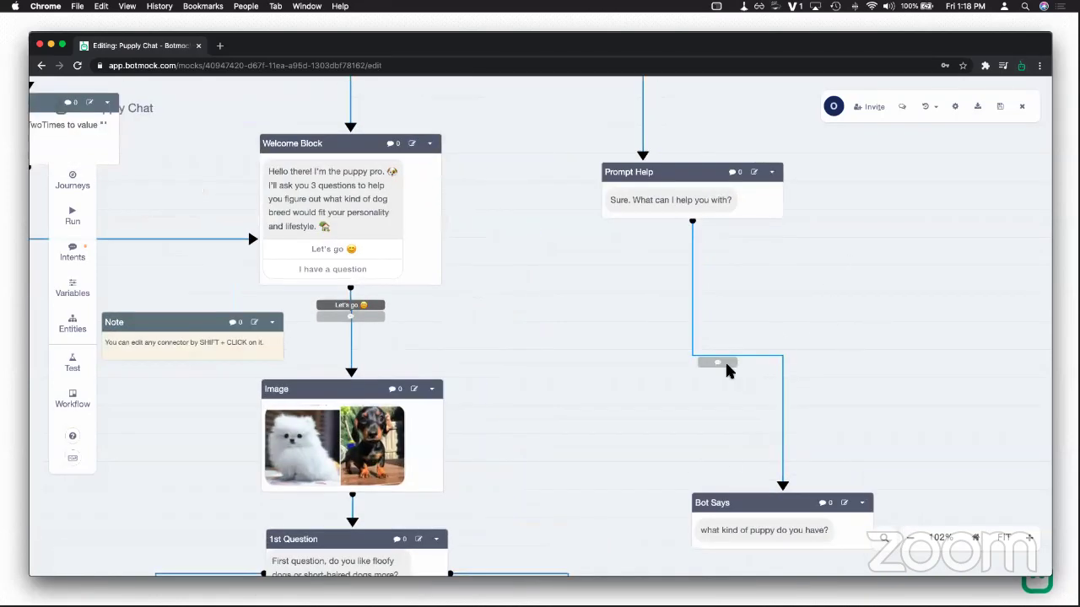
pyautogui.moveTo(747, 502); pyautogui.dragTo(661, 388)
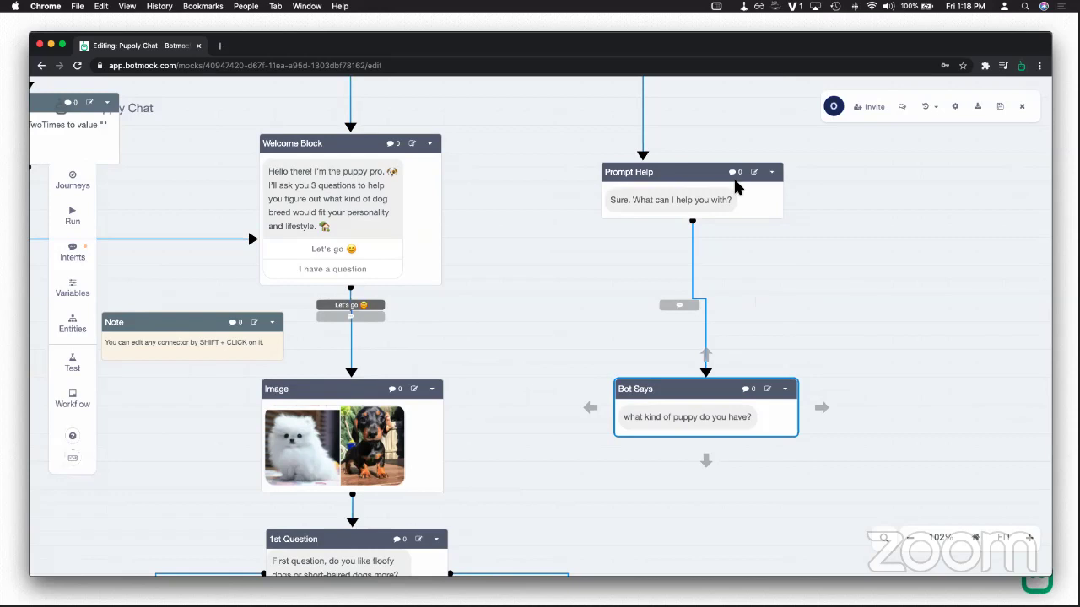
# Step: Delete the Prompt Help block from the Puppy Chat flow
pyautogui.click(770, 175)
pyautogui.moveTo(743, 278)
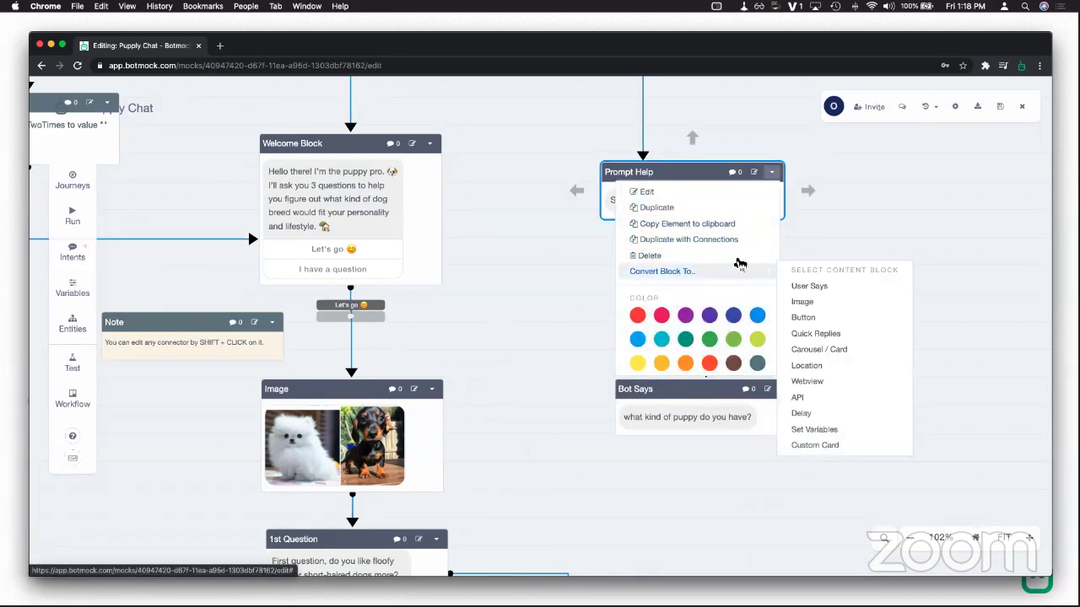
pyautogui.click(648, 255)
pyautogui.click(555, 387)
# Step: Delete the Bot Says block, then draw a new connection out of Starting point
pyautogui.click(784, 391)
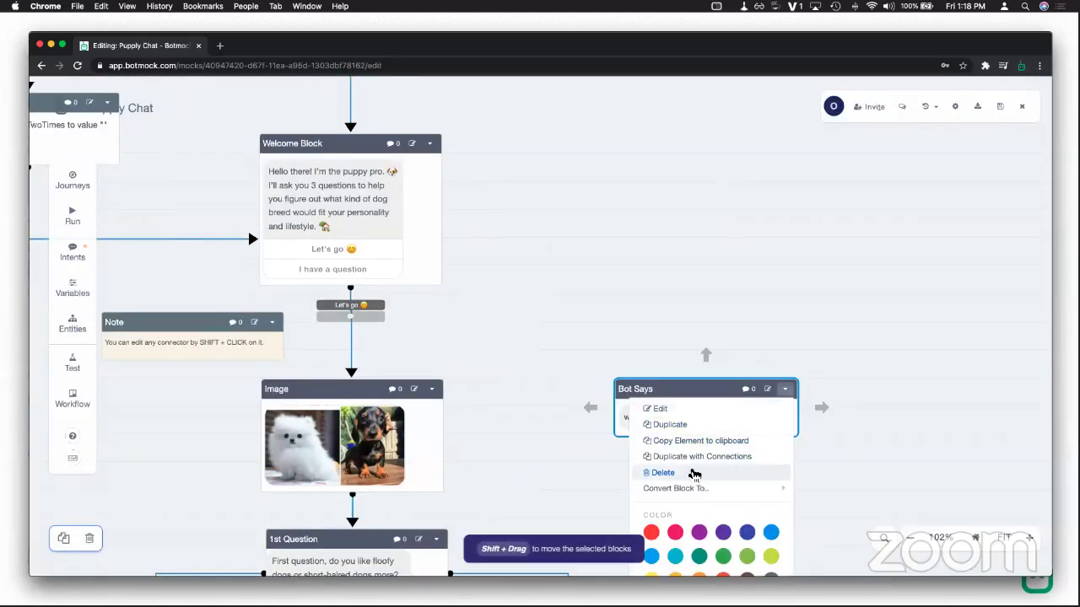
pyautogui.click(692, 472)
pyautogui.click(557, 386)
pyautogui.scroll(5, 570, 287)
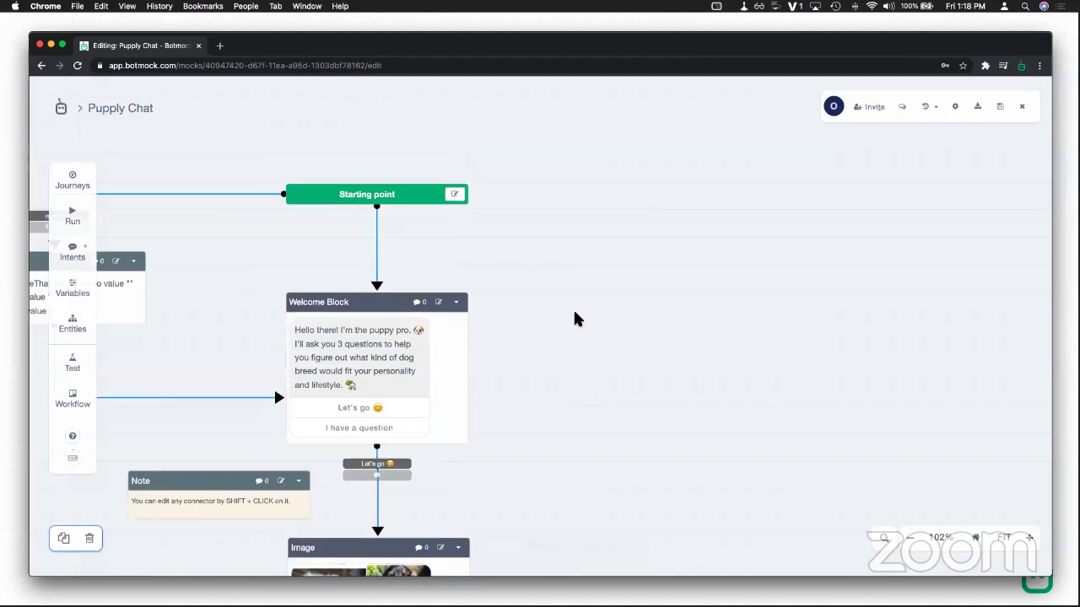
pyautogui.moveTo(492, 225); pyautogui.dragTo(723, 303)
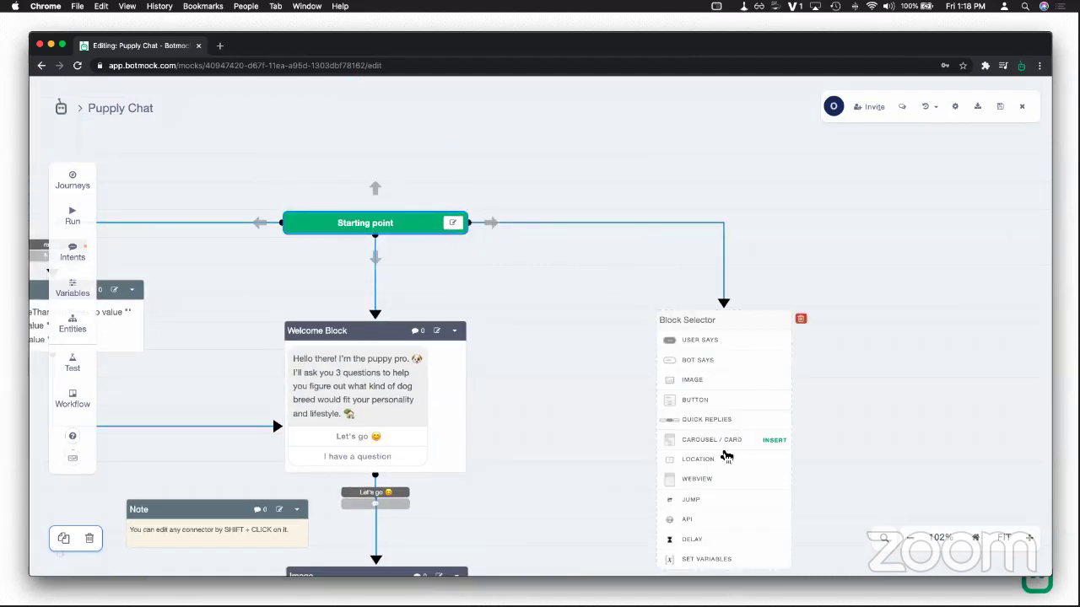
# Step: Place a Jump to project block at the end of the new Starting point connection
pyautogui.click(711, 501)
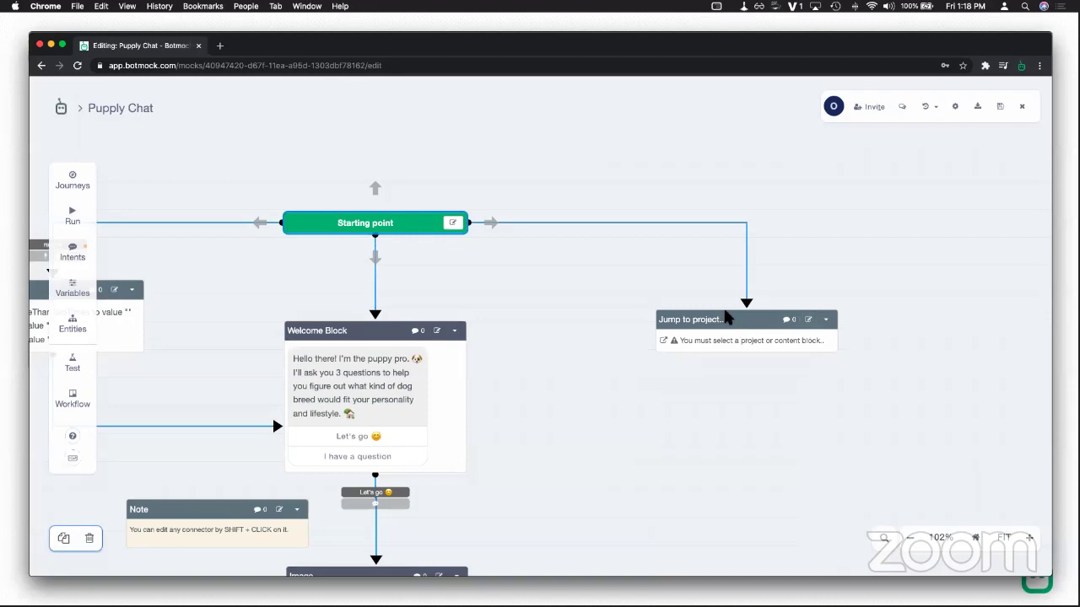
pyautogui.moveTo(723, 318); pyautogui.dragTo(712, 321)
pyautogui.click(702, 226)
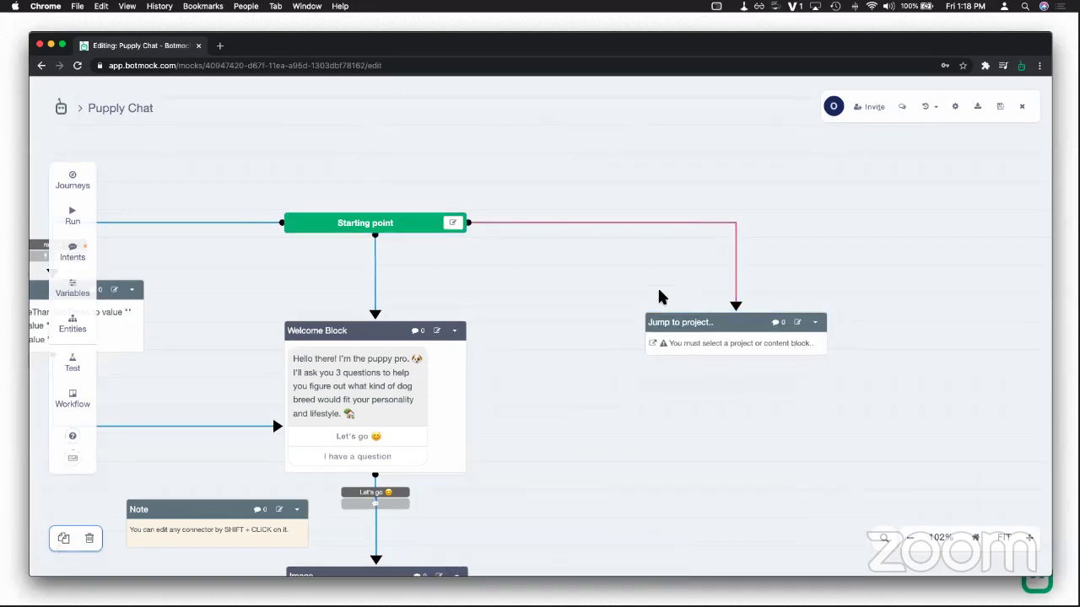
# Step: Trigger the connection into the jump block with HelpIntent from any part of the conversation
pyautogui.click(573, 225)
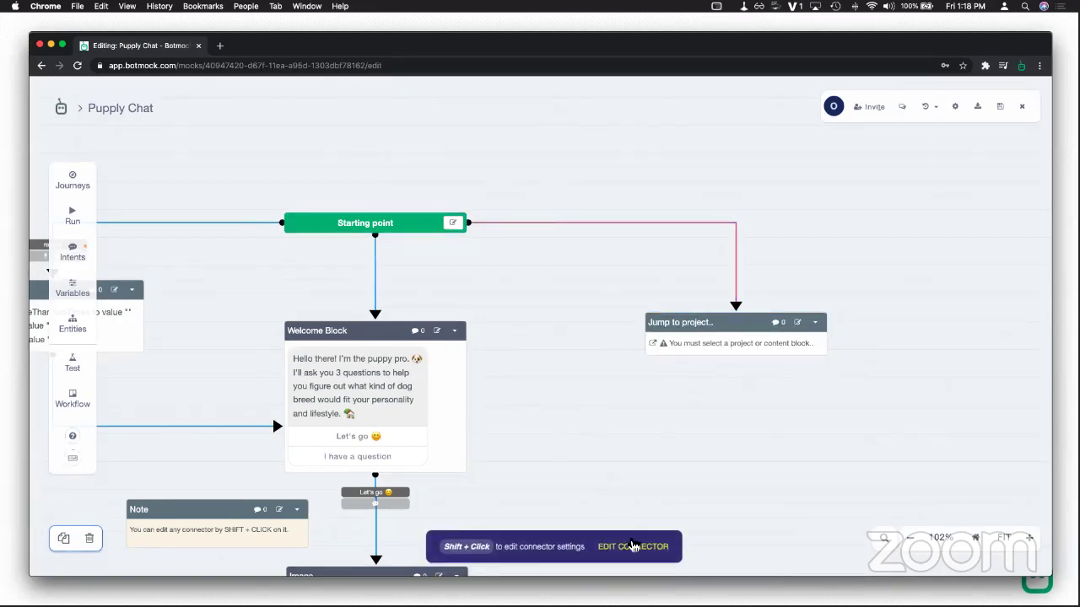
pyautogui.click(633, 546)
pyautogui.click(326, 414)
pyautogui.write('help')
pyautogui.press('Return')
pyautogui.click(346, 432)
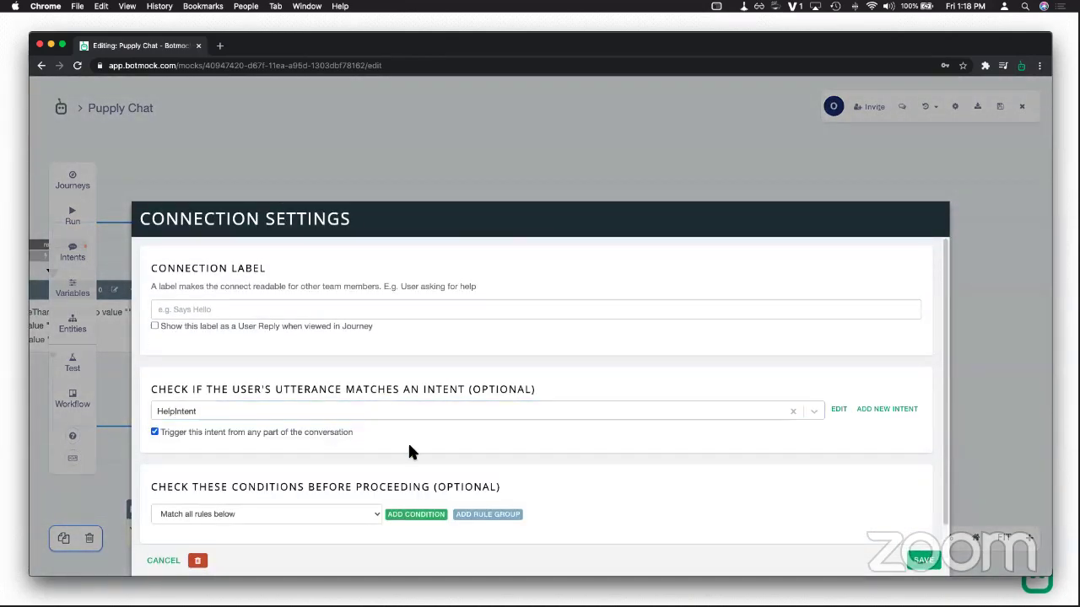
pyautogui.click(911, 560)
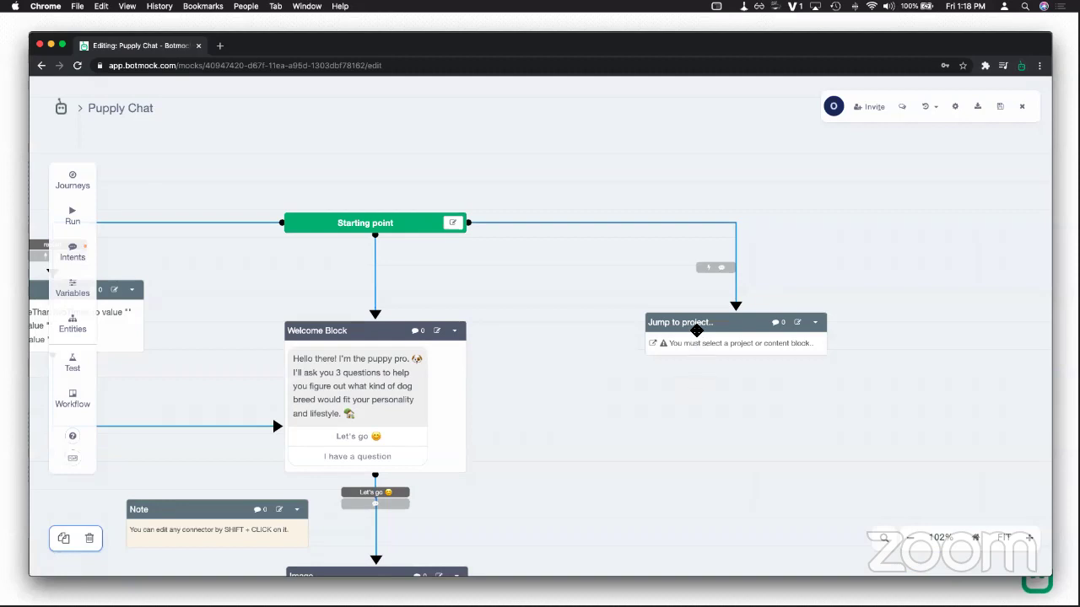
pyautogui.click(695, 329)
# Step: Target the jump block at a new project named 'Help Project' and open it in a new tab
pyautogui.doubleClick(671, 345)
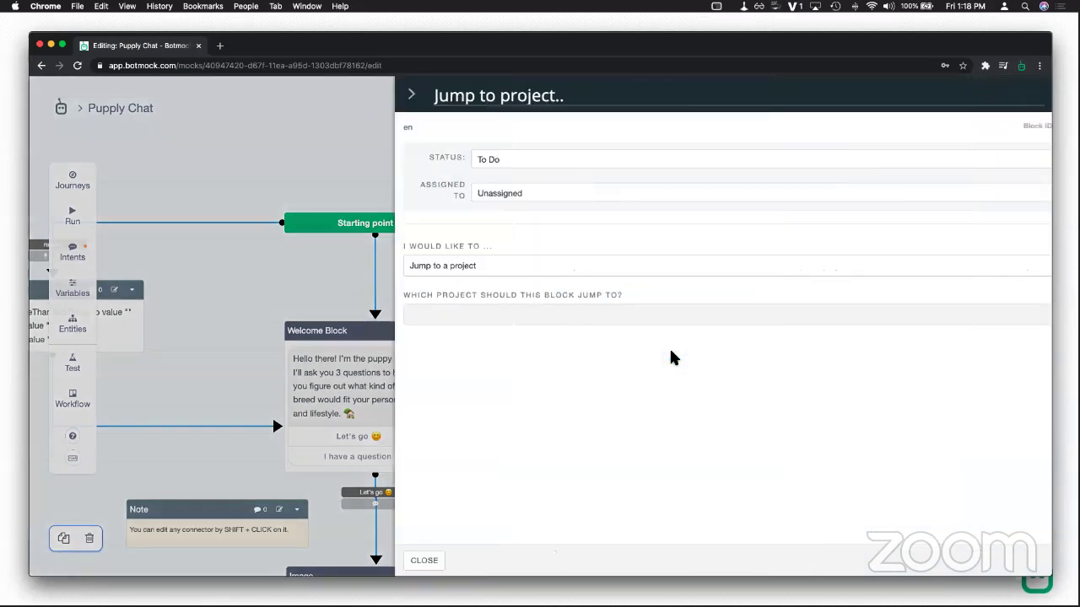
pyautogui.click(420, 314)
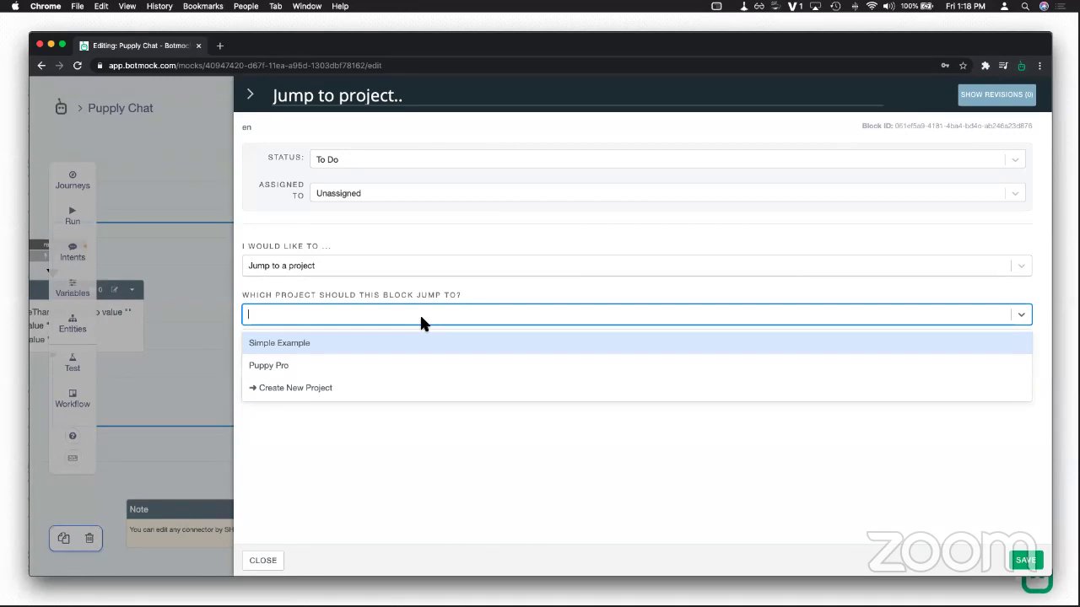
pyautogui.click(388, 390)
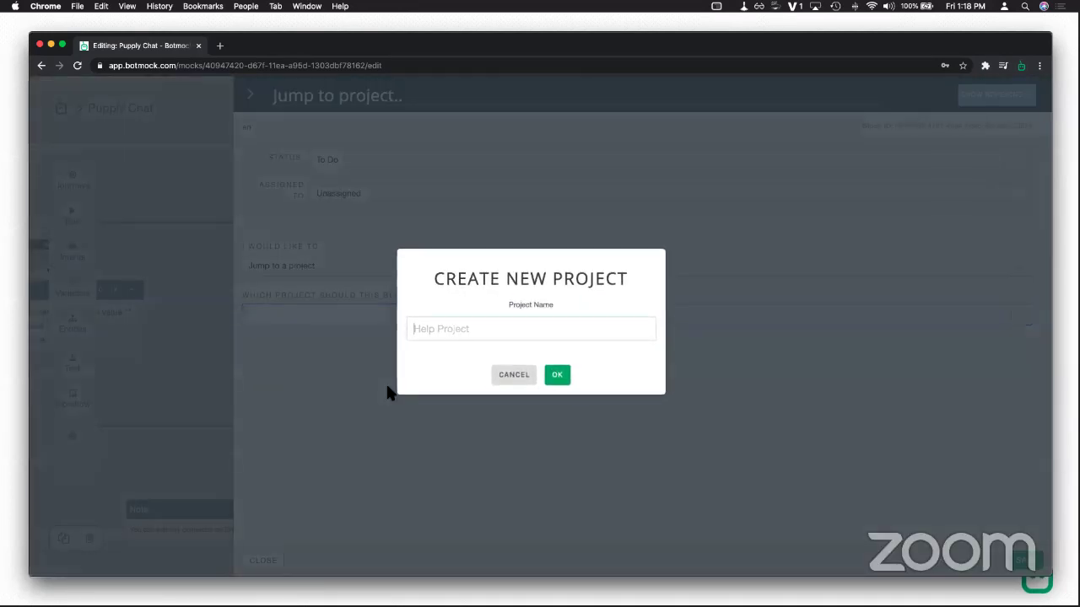
pyautogui.write('Help Project')
pyautogui.click(557, 375)
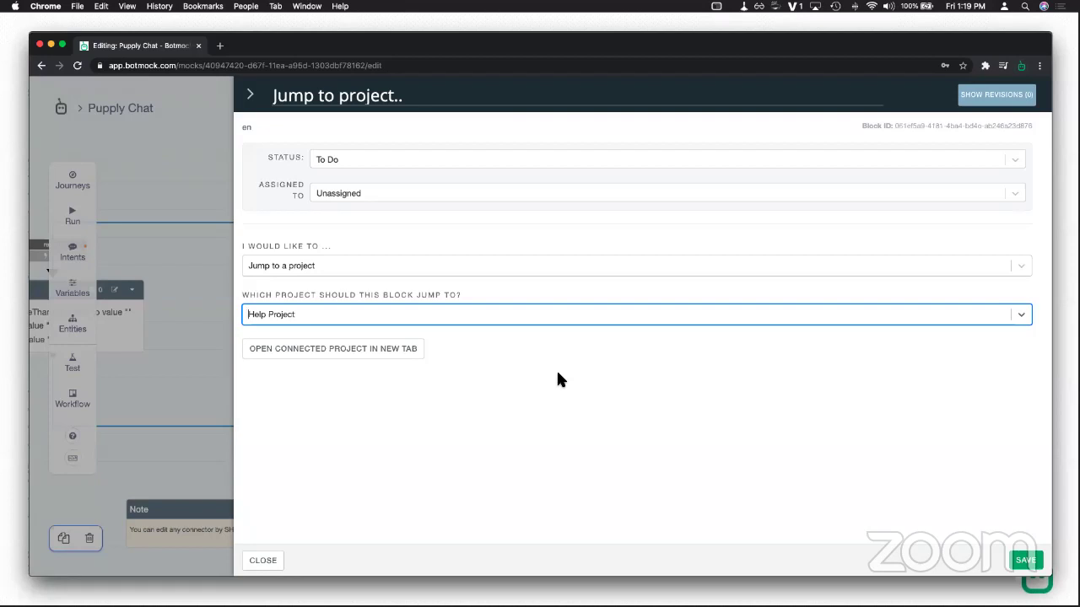
pyautogui.click(396, 348)
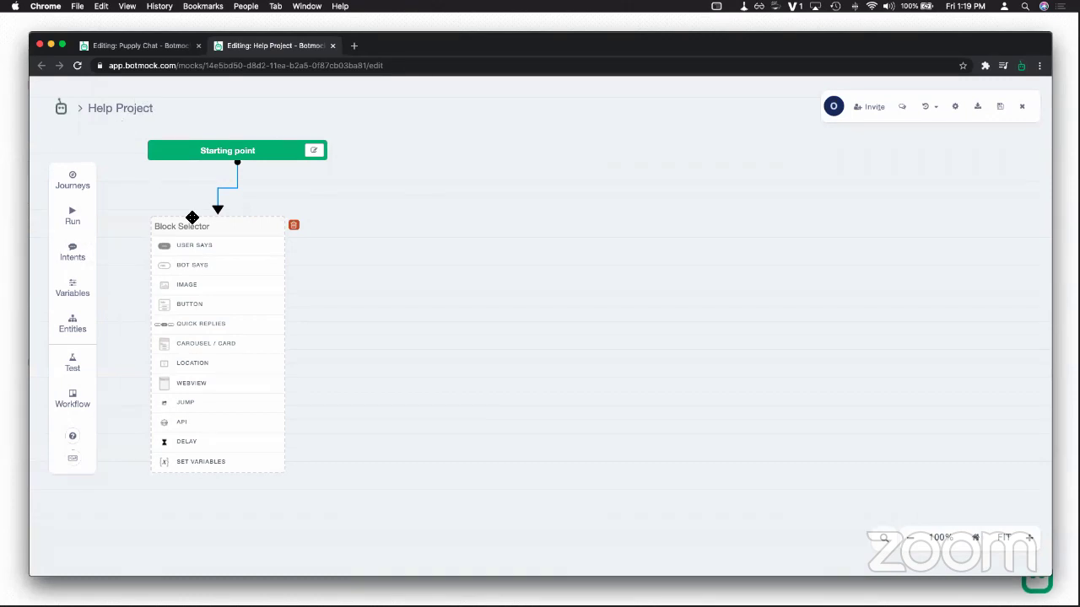
# Step: Start Help Project with a Bot Says block 'How can I help you?' and branch a connection from it
pyautogui.moveTo(192, 217); pyautogui.dragTo(262, 231)
pyautogui.click(287, 280)
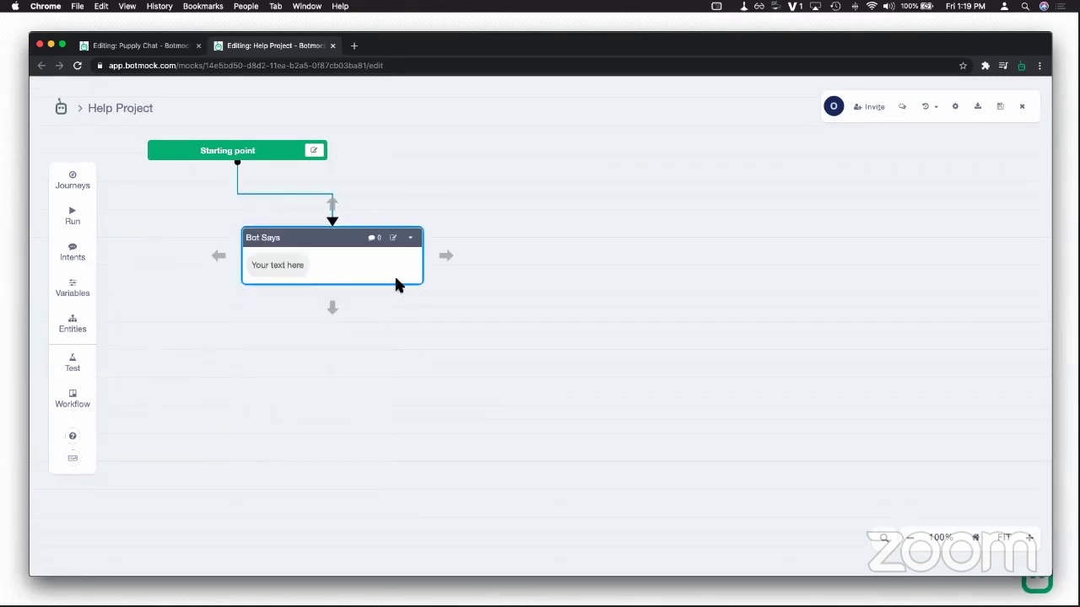
pyautogui.click(278, 266)
pyautogui.moveTo(301, 267); pyautogui.dragTo(234, 264)
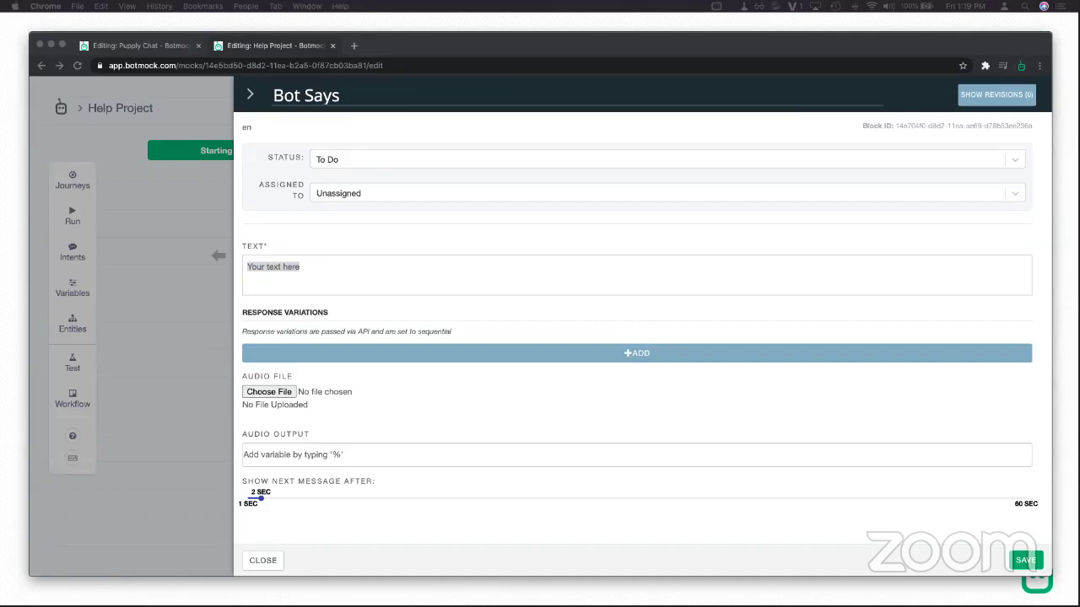
pyautogui.click(413, 281)
pyautogui.moveTo(322, 269); pyautogui.dragTo(165, 253)
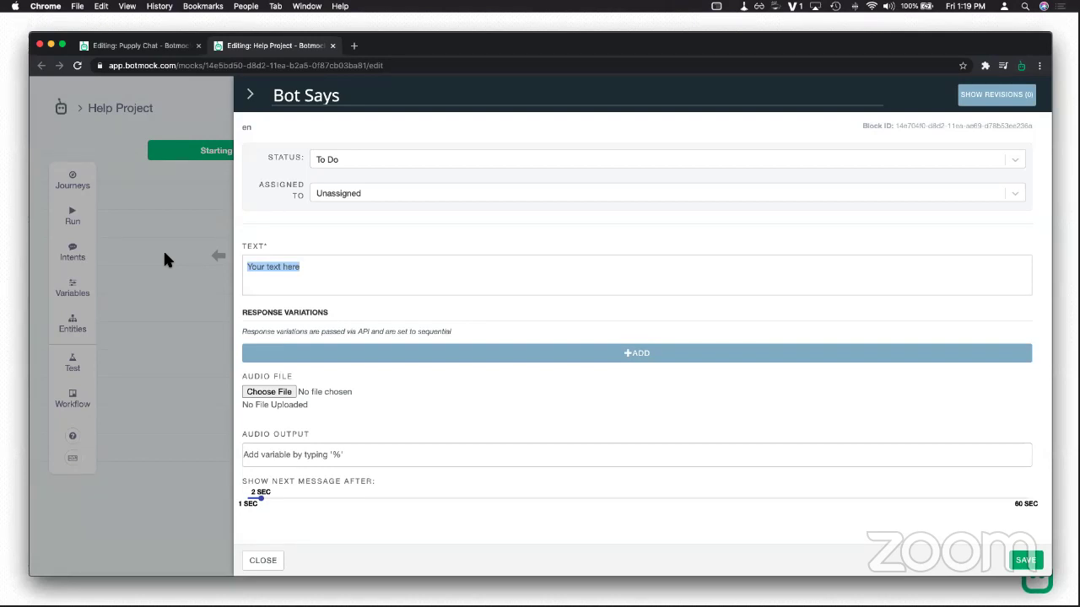
pyautogui.write('How can I')
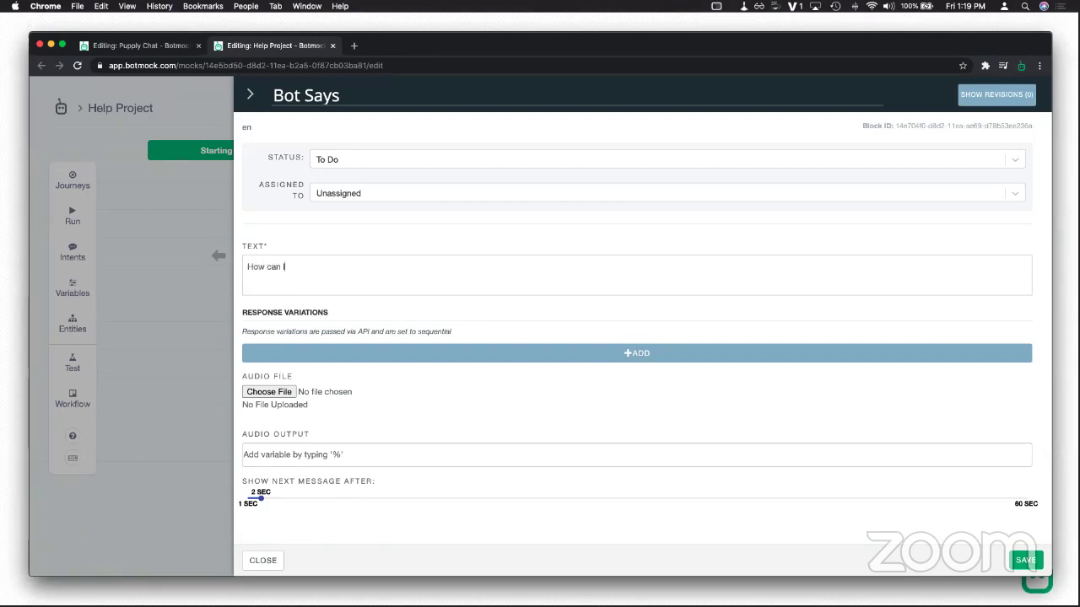
pyautogui.write(' help you?')
pyautogui.click(1025, 560)
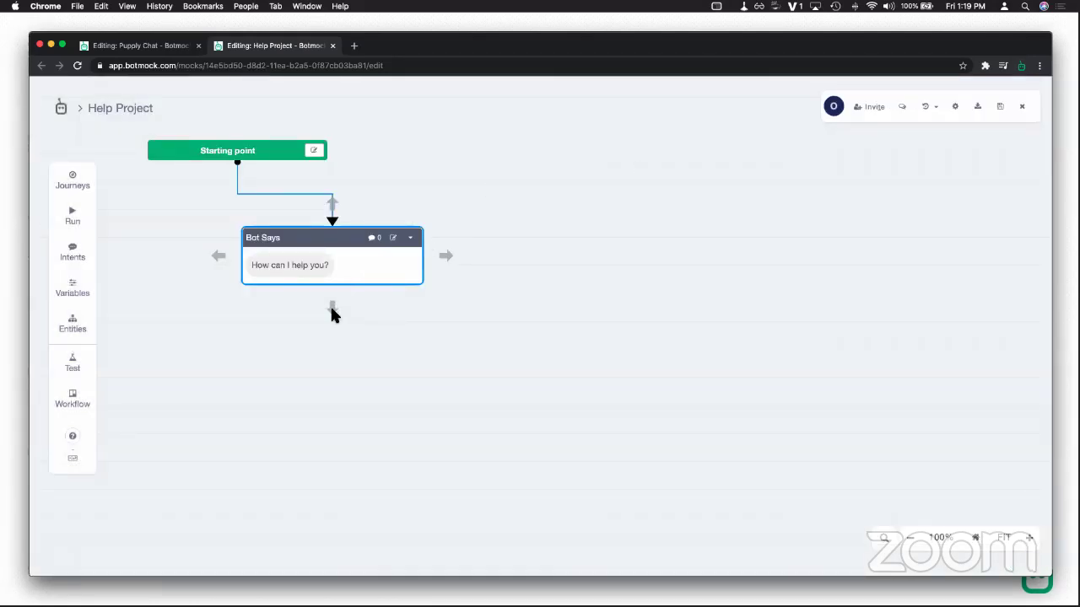
pyautogui.moveTo(448, 257); pyautogui.dragTo(503, 305)
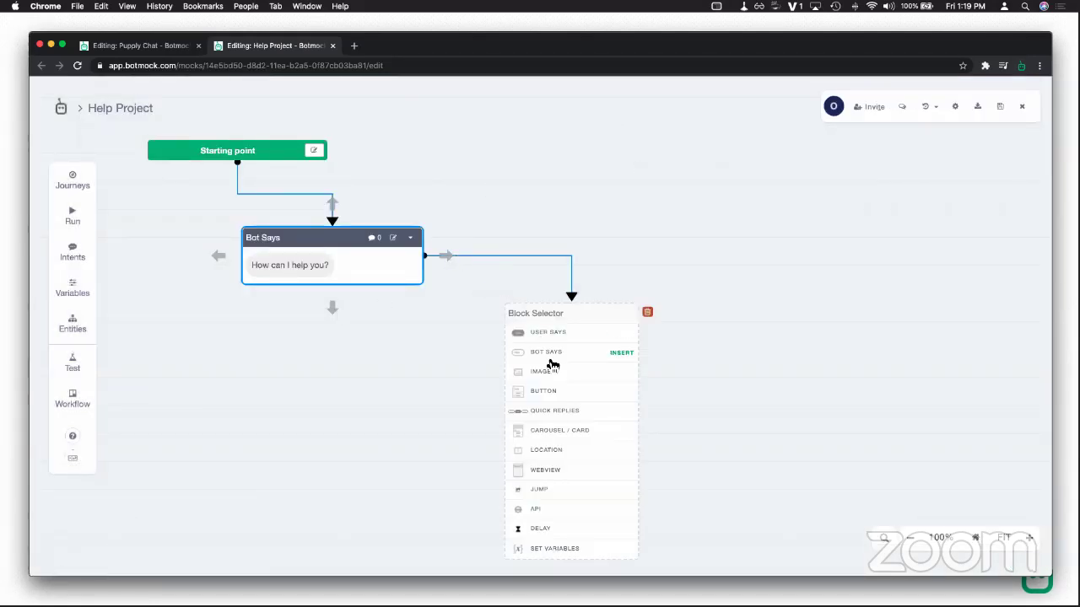
# Step: Add a User Says reply 'I need help with something..', then close Help Project
pyautogui.click(550, 342)
pyautogui.click(656, 349)
pyautogui.click(655, 349)
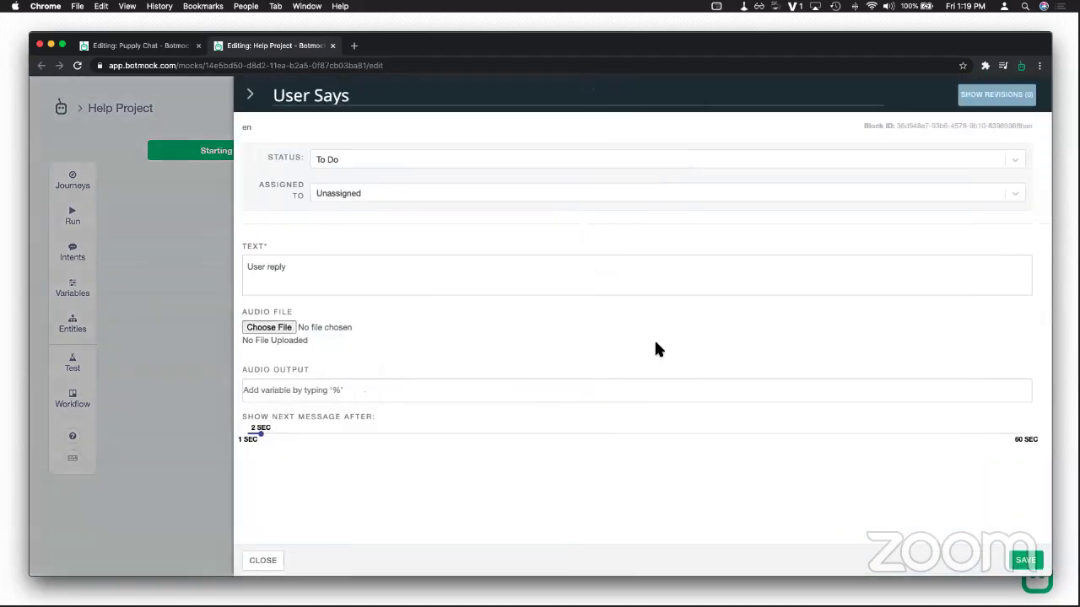
pyautogui.moveTo(317, 272); pyautogui.dragTo(237, 266)
pyautogui.write('I need help with something..')
pyautogui.click(1025, 560)
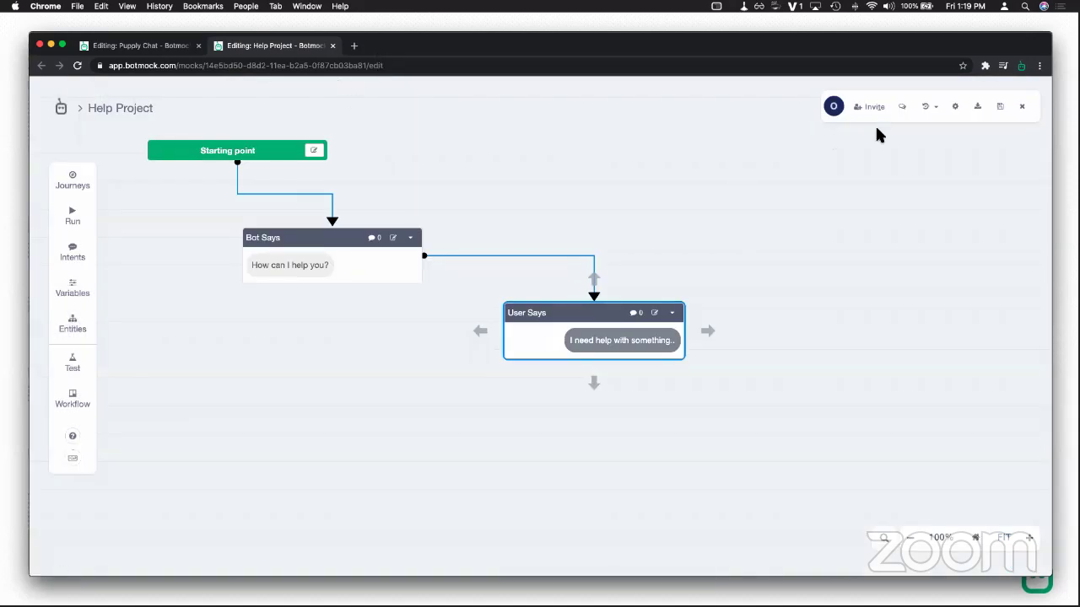
pyautogui.click(1016, 109)
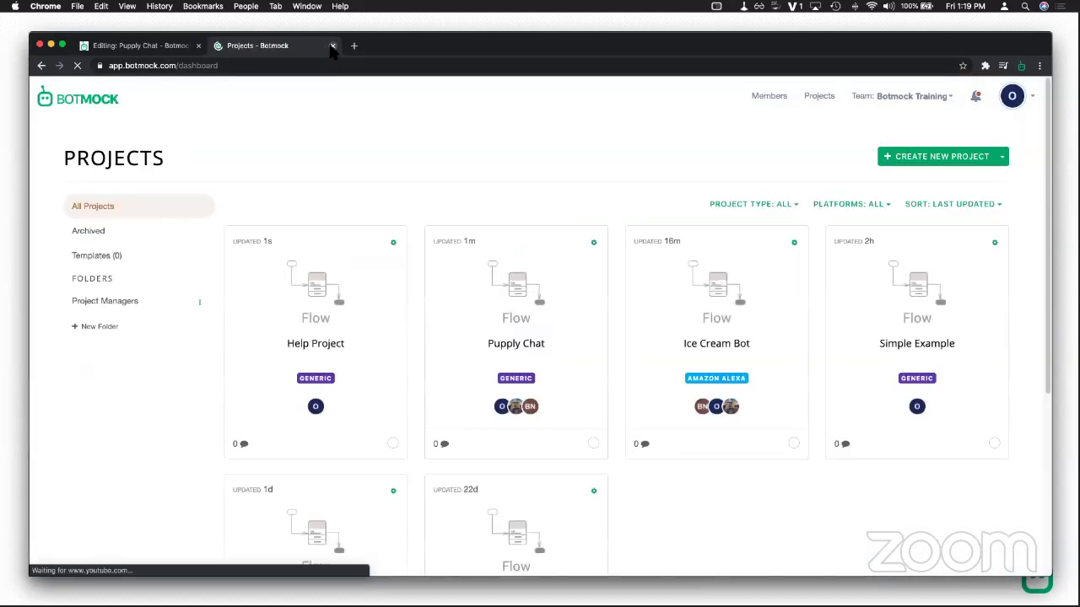
pyautogui.click(333, 46)
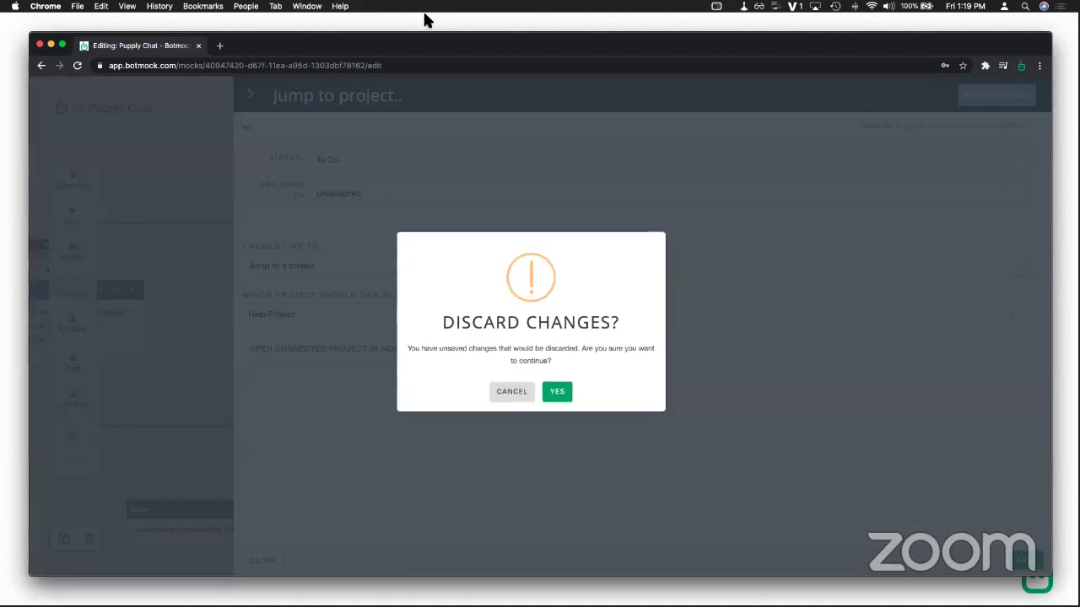
# Step: Discard the pending changes and set the Jump to project block's target to Help Project
pyautogui.click(557, 391)
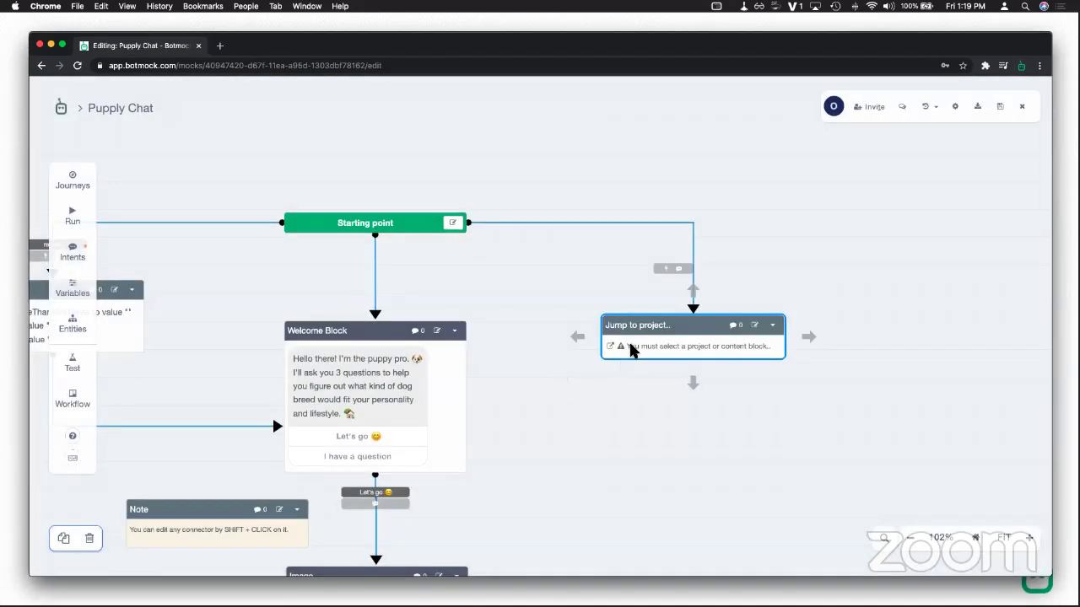
pyautogui.click(633, 351)
pyautogui.click(311, 346)
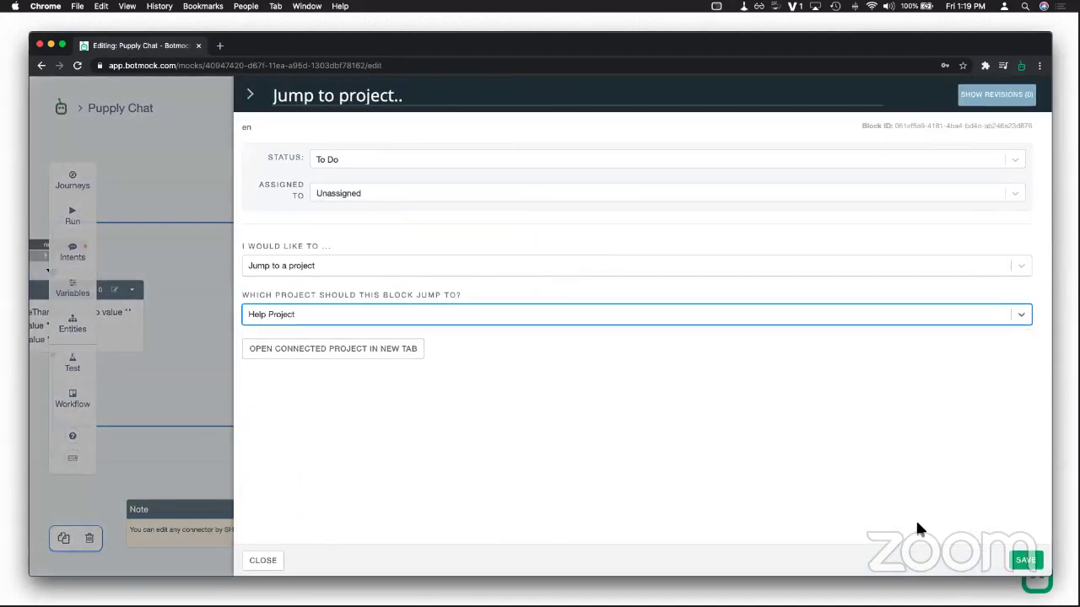
pyautogui.click(1021, 560)
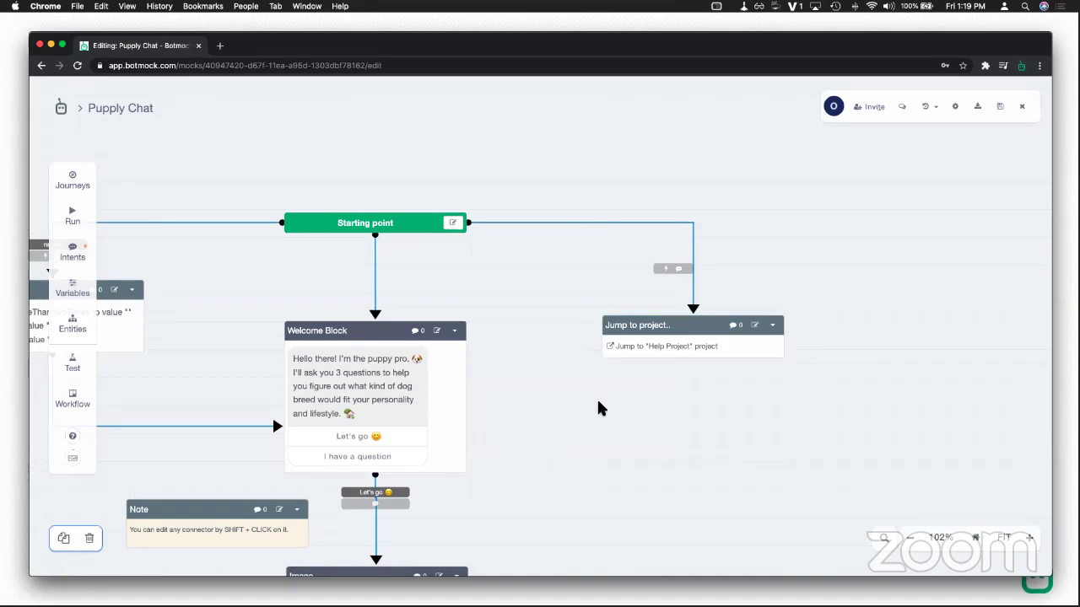
pyautogui.scroll(-3, 559, 255)
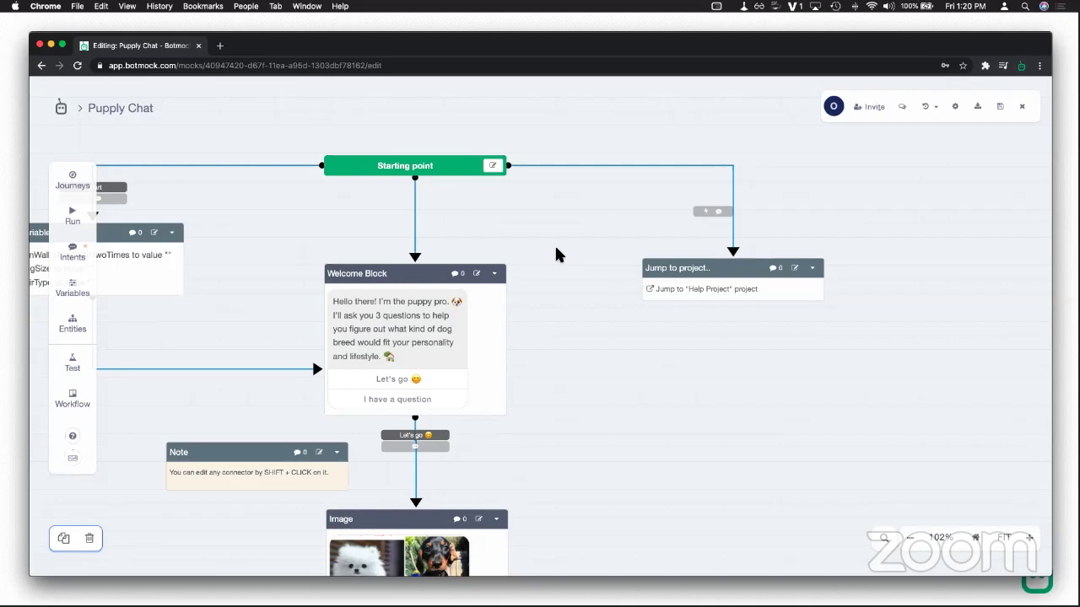
pyautogui.scroll(-5, 557, 309)
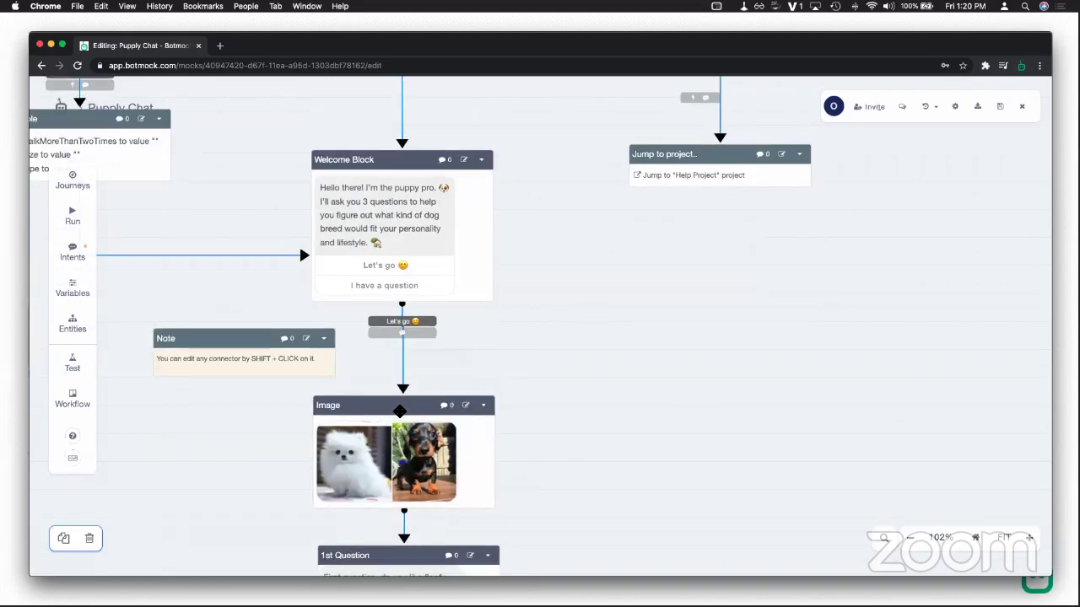
pyautogui.scroll(-6, 519, 333)
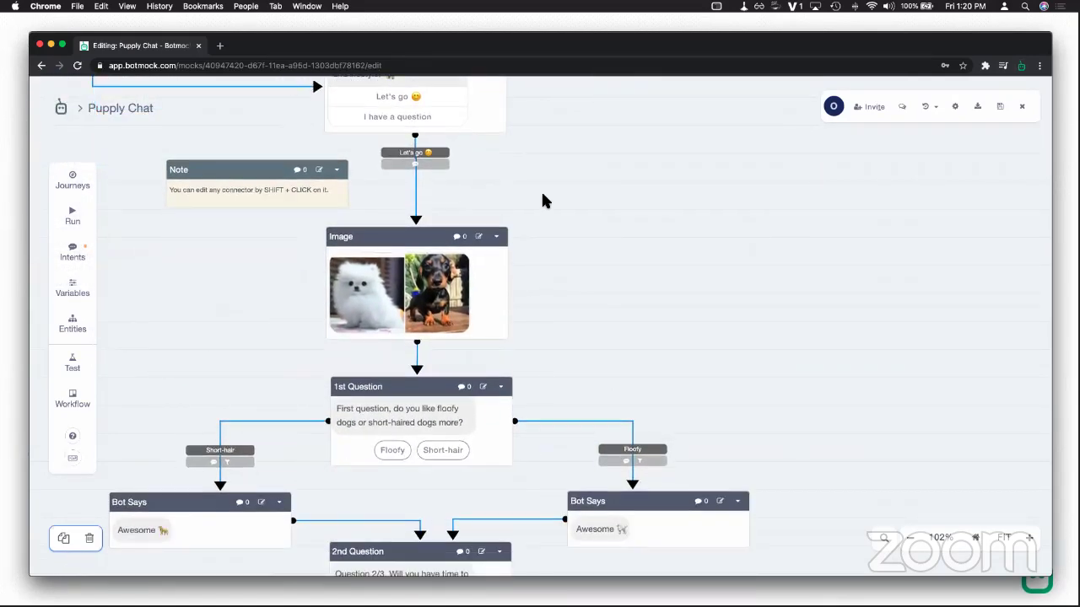
pyautogui.scroll(5, 535, 295)
pyautogui.scroll(-4, 529, 253)
# Step: Copy the two-puppy Image block to the clipboard and open the Help Project flow
pyautogui.click(480, 277)
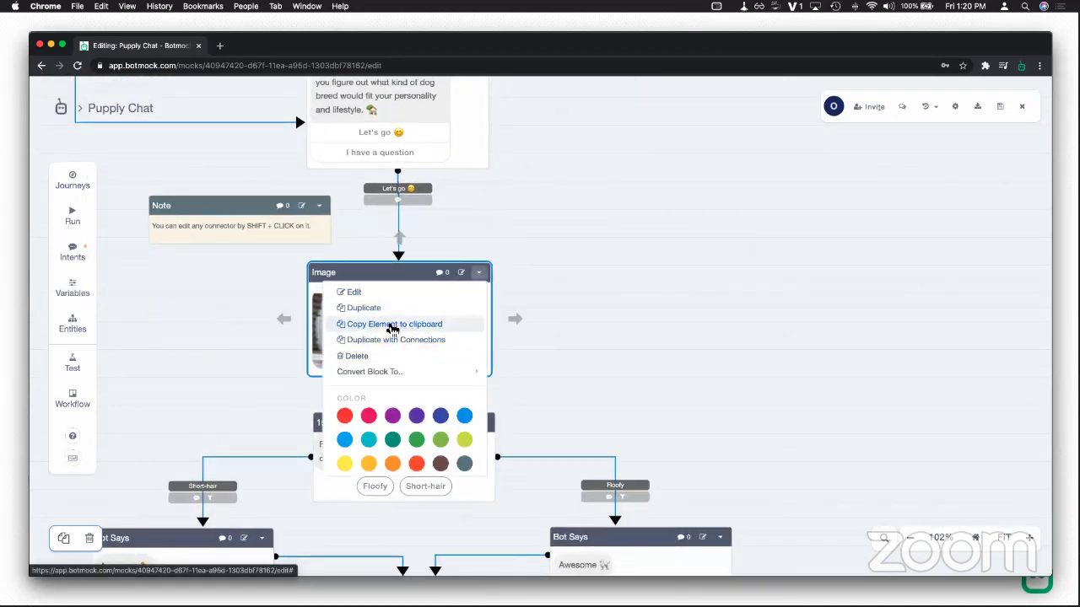
pyautogui.click(392, 326)
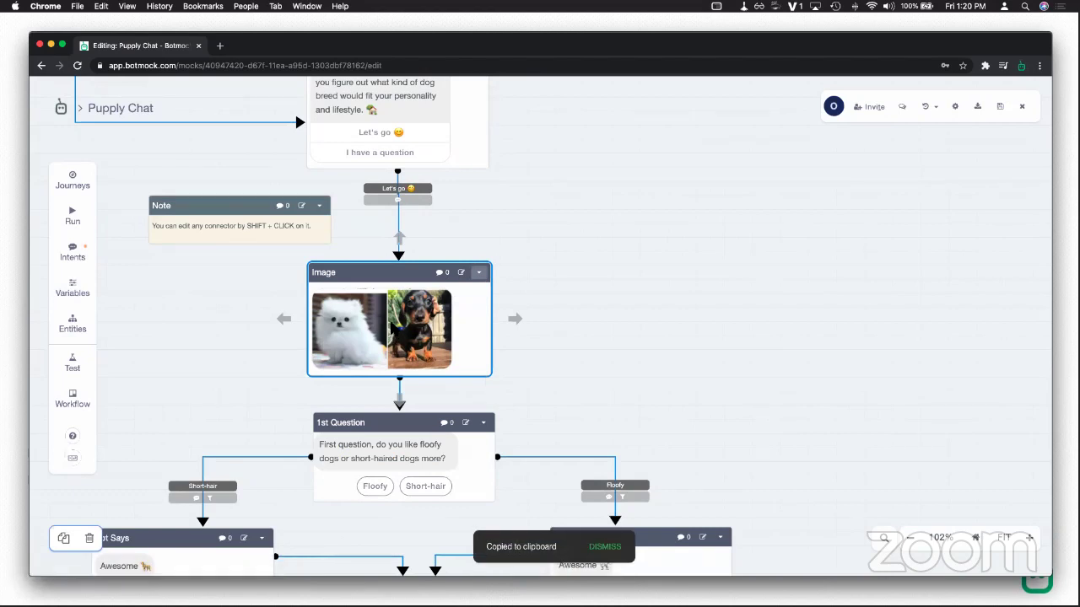
pyautogui.click(1022, 107)
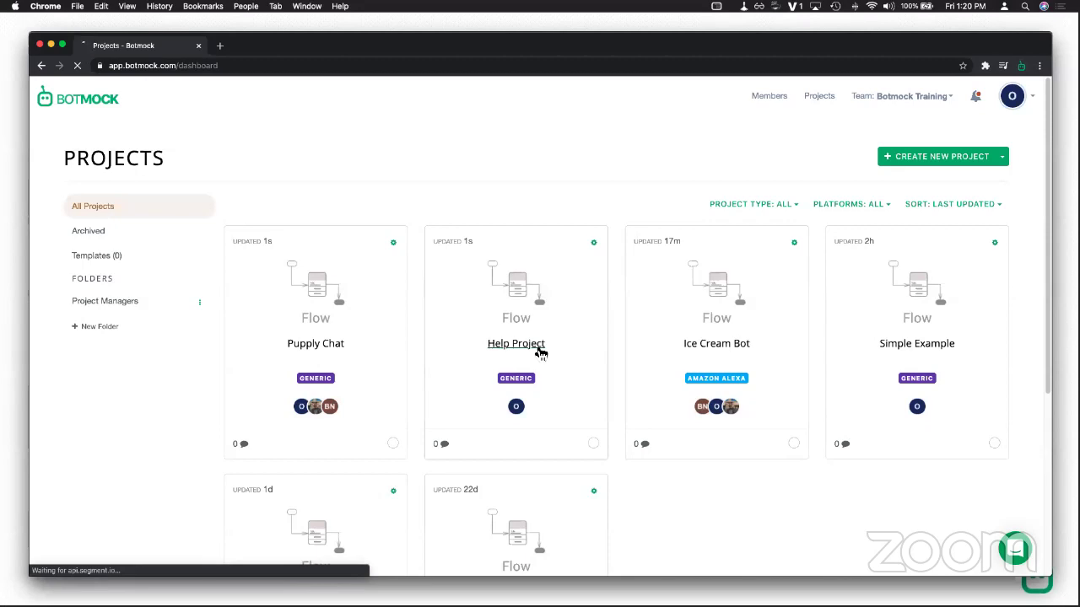
pyautogui.click(540, 352)
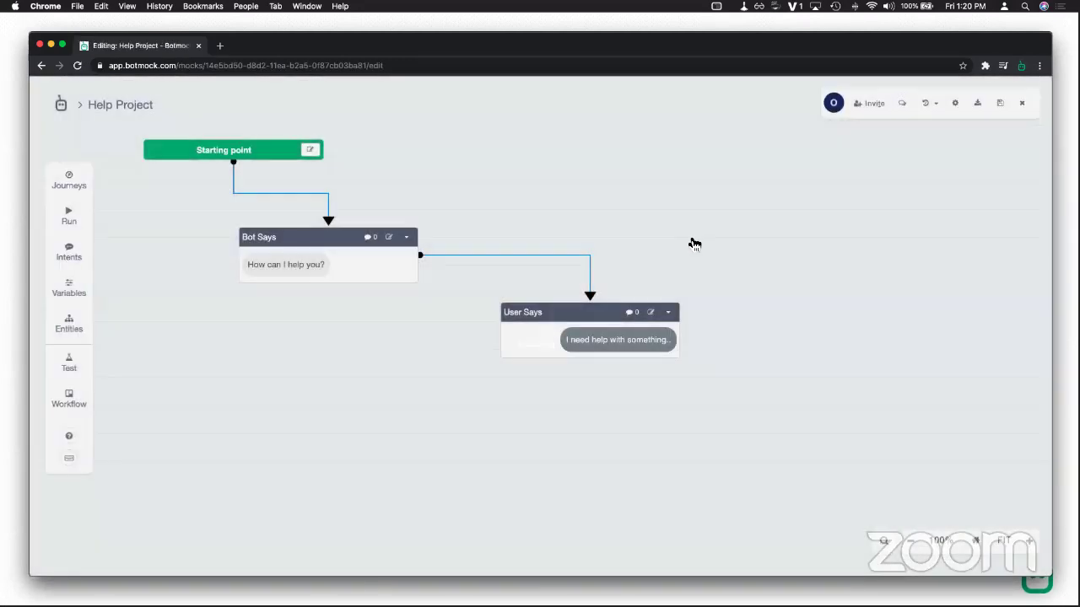
# Step: Paste the Image block into Help Project, rewire it between Bot Says and User Says, and close
pyautogui.rightClick(694, 244)
pyautogui.click(694, 261)
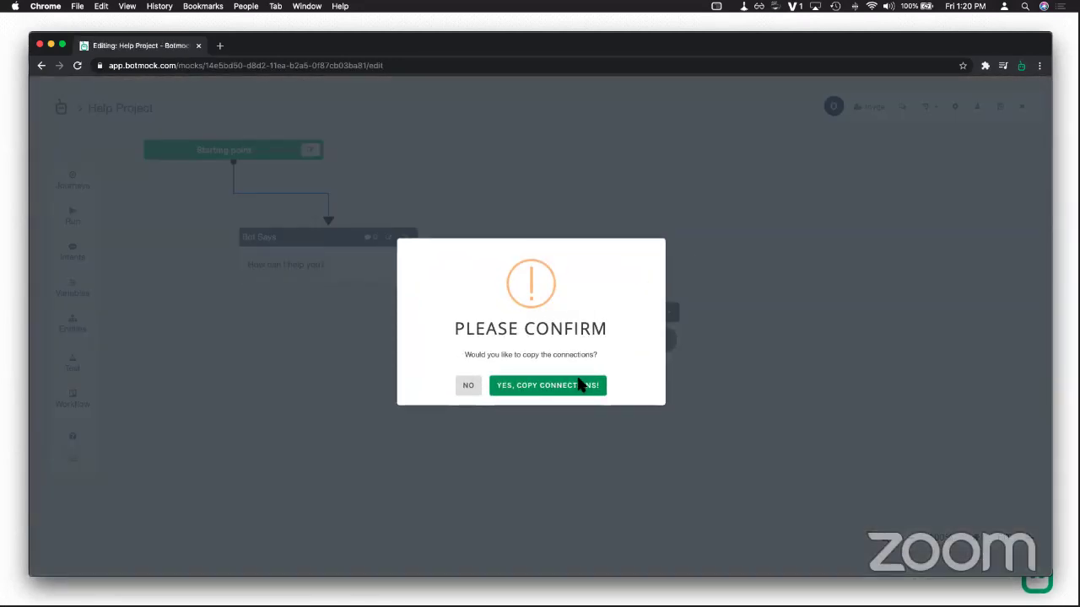
pyautogui.click(580, 385)
pyautogui.moveTo(547, 326); pyautogui.dragTo(274, 456)
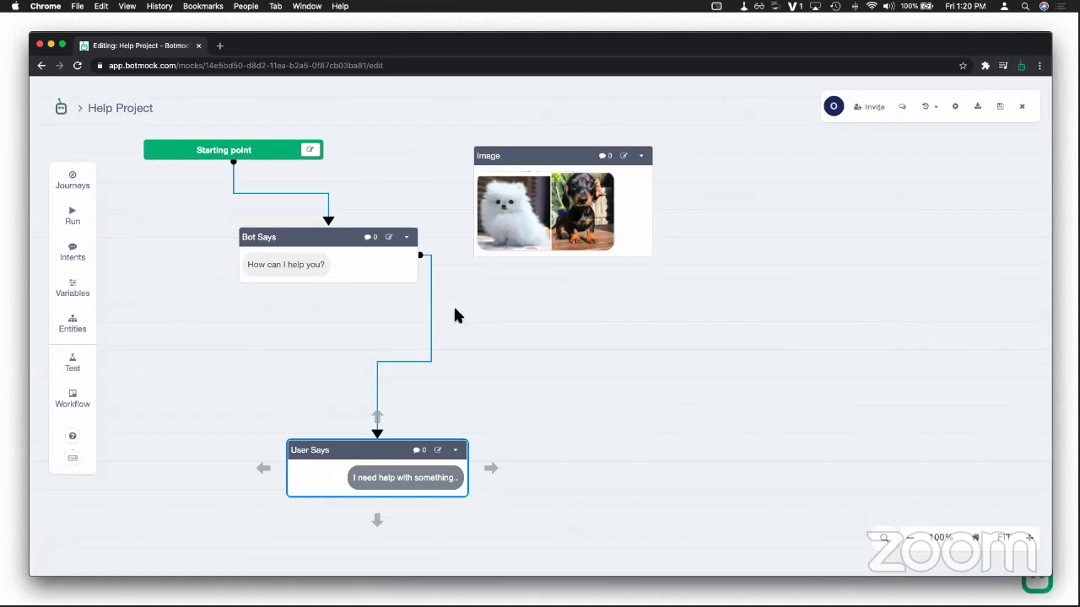
pyautogui.moveTo(378, 433); pyautogui.dragTo(509, 220)
pyautogui.moveTo(563, 282); pyautogui.dragTo(411, 435)
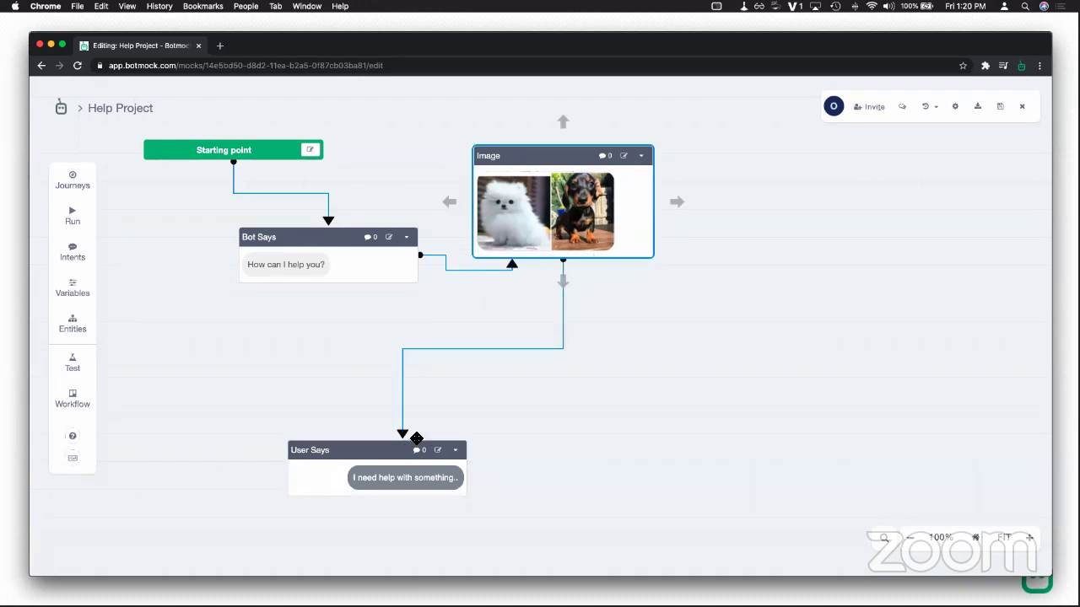
pyautogui.click(1022, 109)
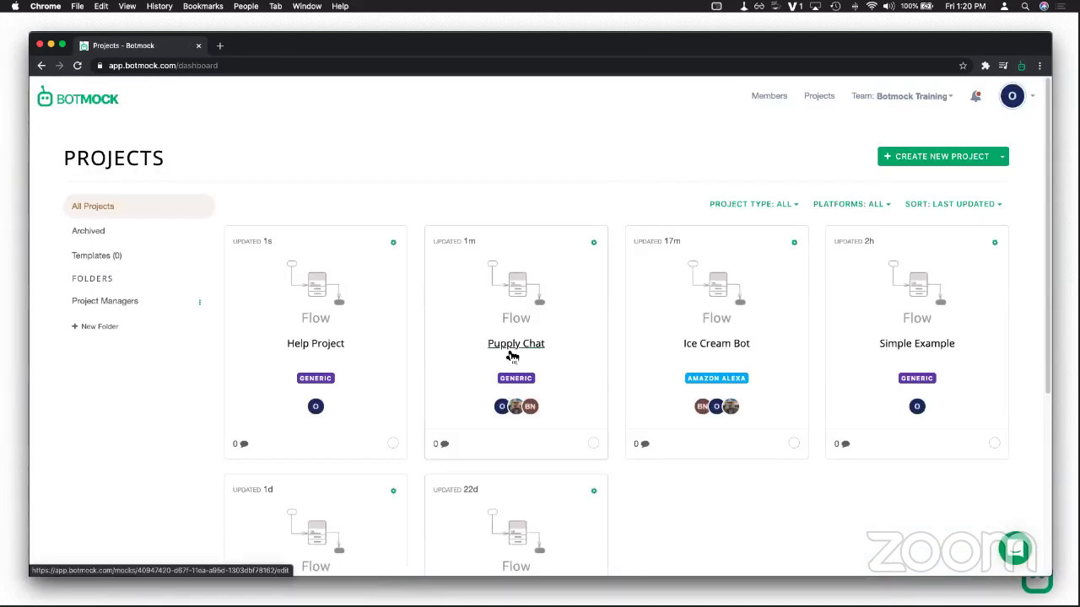
pyautogui.click(511, 354)
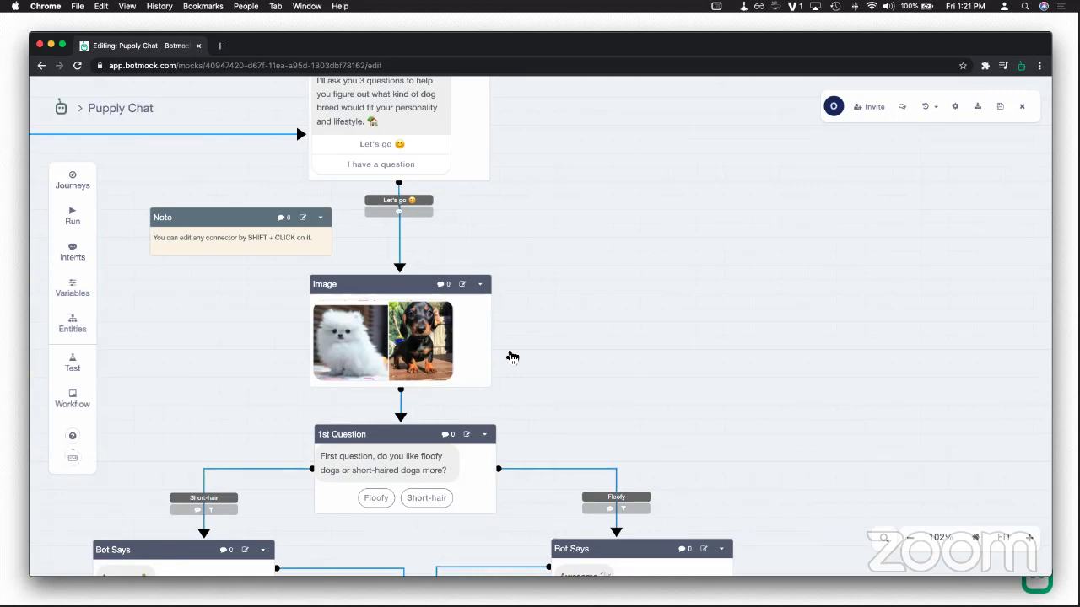
# Step: Scroll the Puppy Chat canvas to show Welcome Block, the Image block and 1st Question
pyautogui.scroll(2, 96, 232)
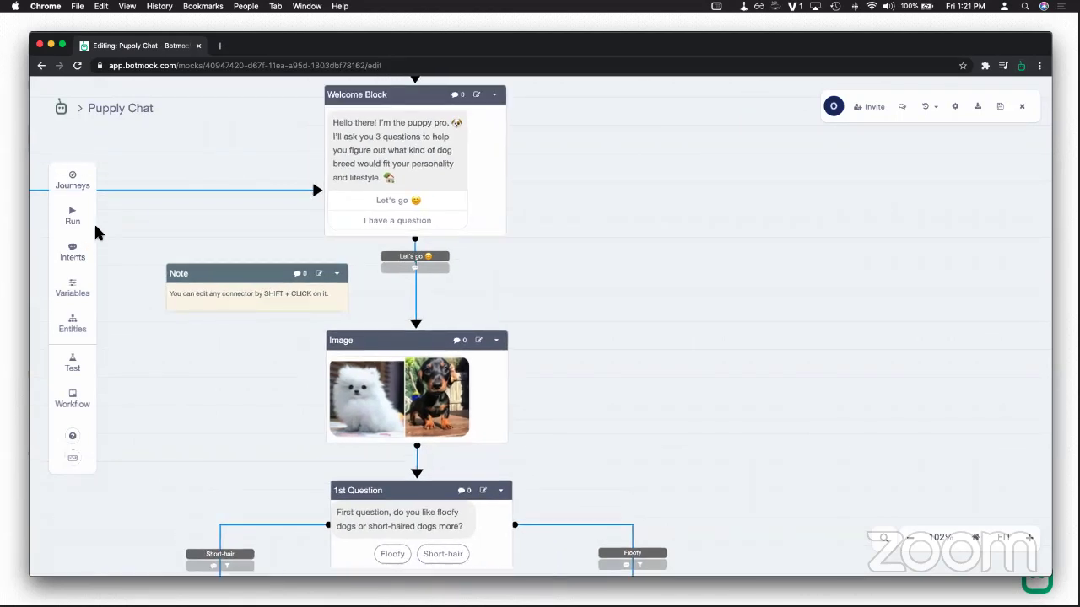
pyautogui.click(91, 223)
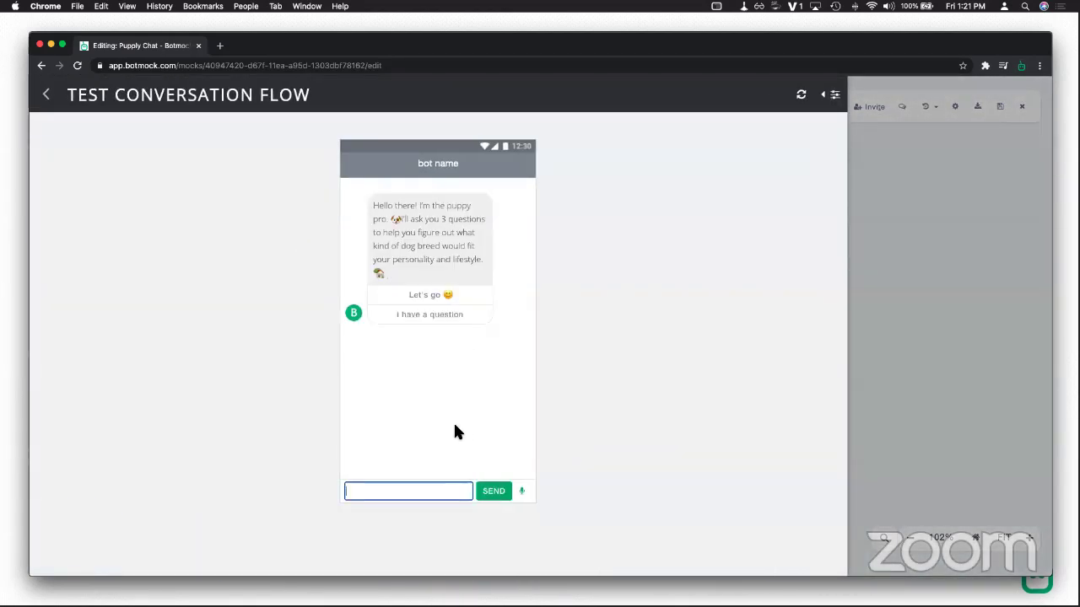
pyautogui.click(484, 291)
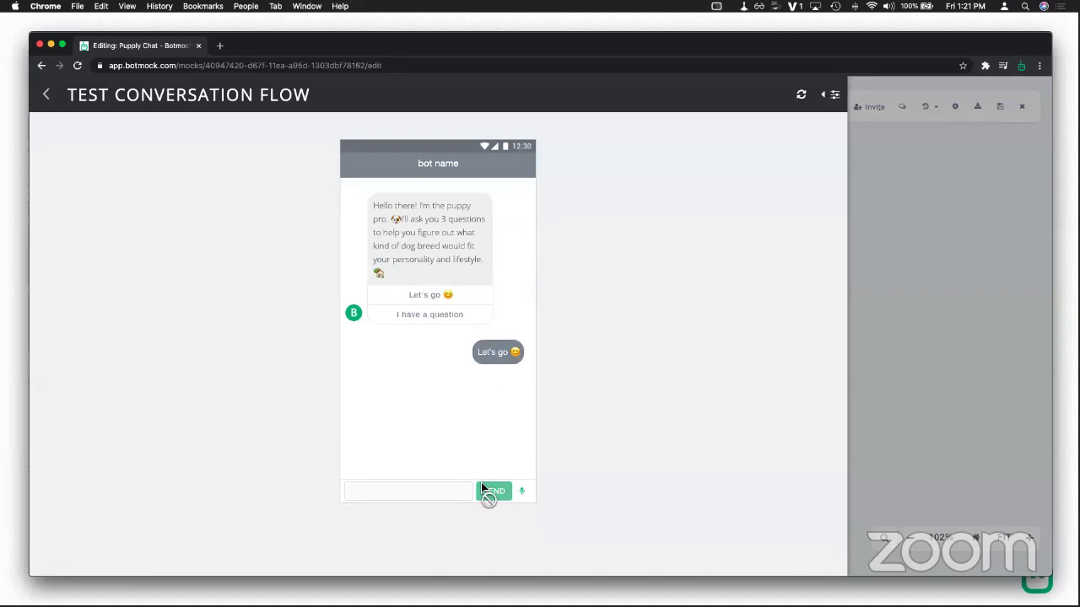
pyautogui.click(415, 453)
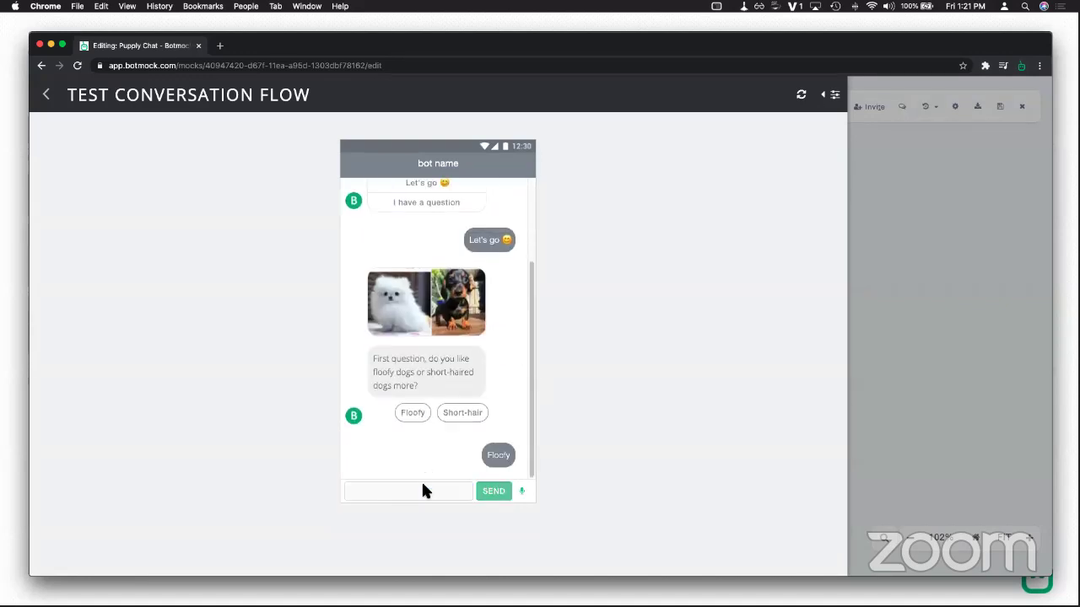
pyautogui.click(421, 491)
pyautogui.write('help')
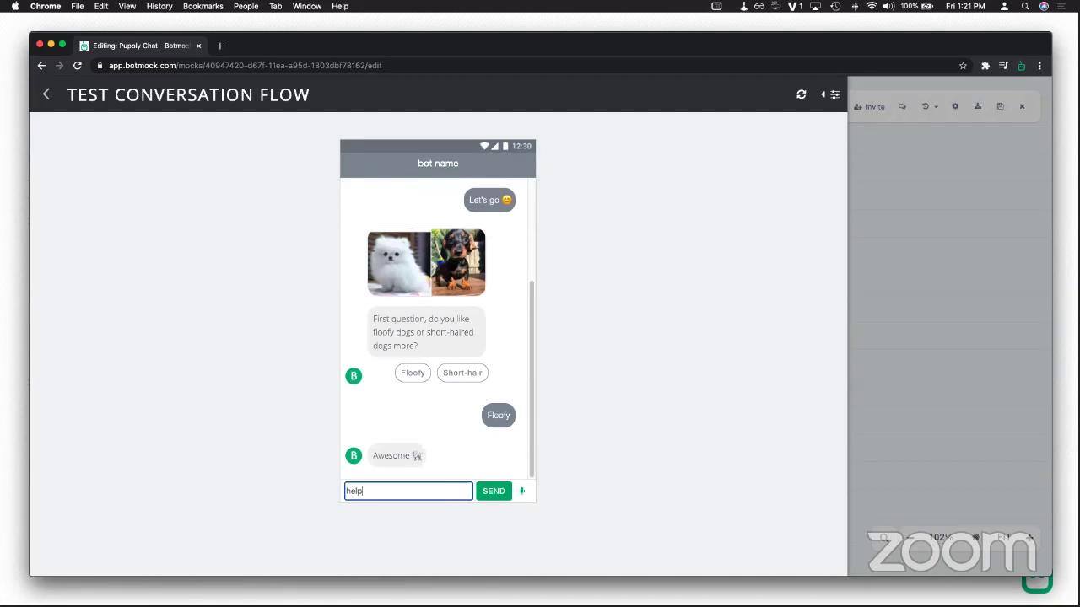
pyautogui.press('Return')
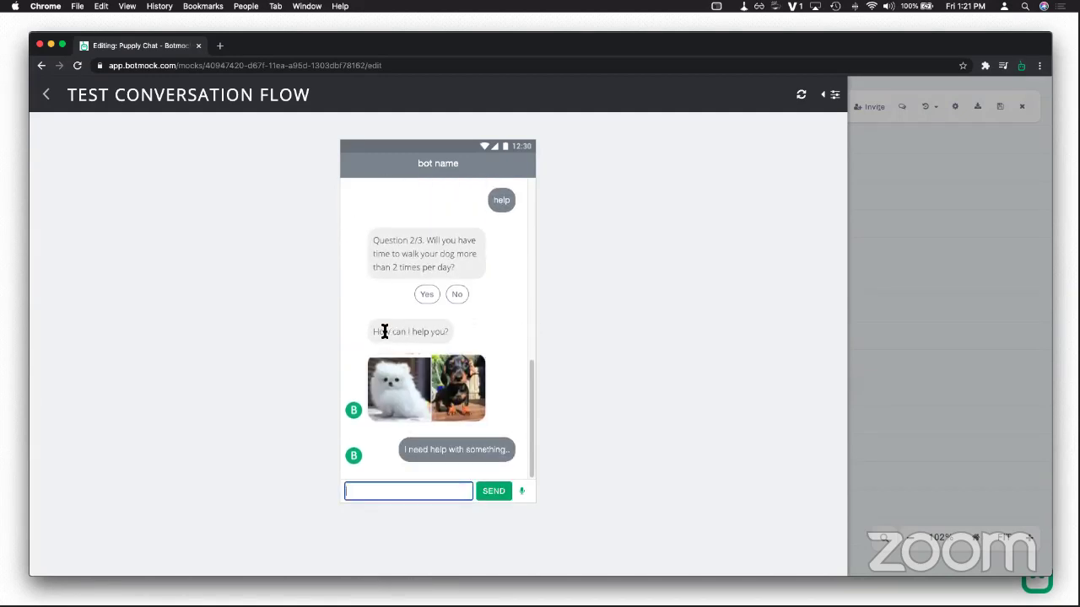
pyautogui.moveTo(384, 332); pyautogui.dragTo(453, 332)
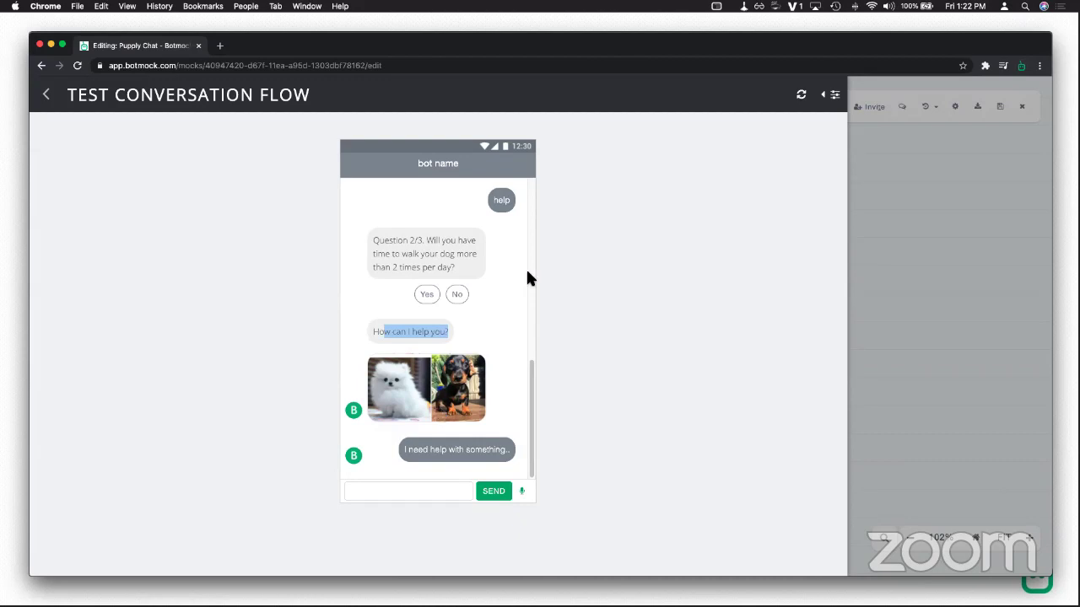
pyautogui.click(47, 96)
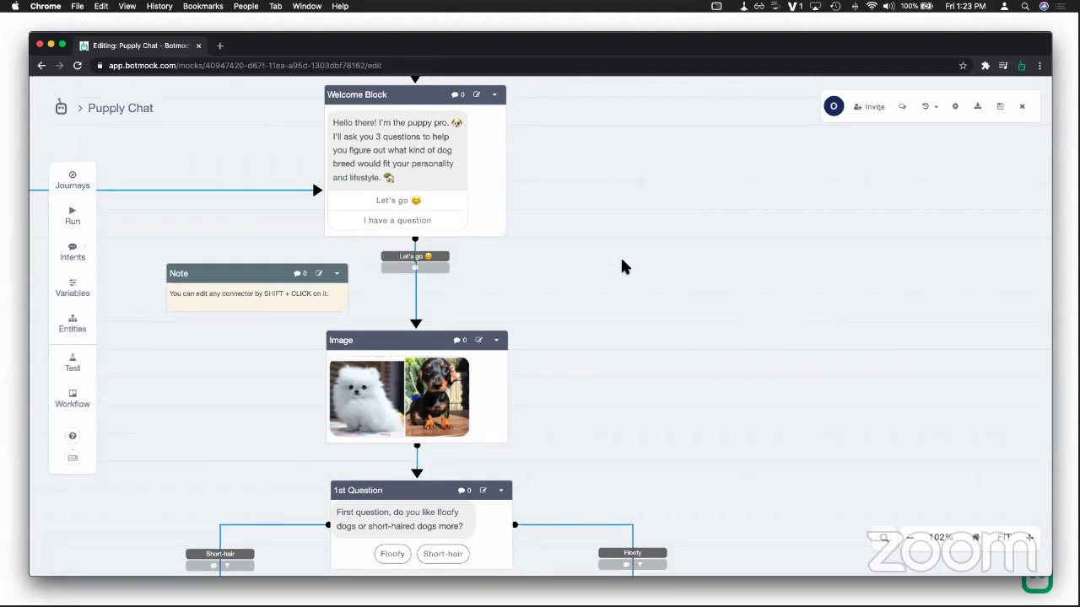
# Step: Bring the top of the Puppy Chat flow into view and open the Welcome Block's editor
pyautogui.moveTo(620, 255); pyautogui.dragTo(733, 343)
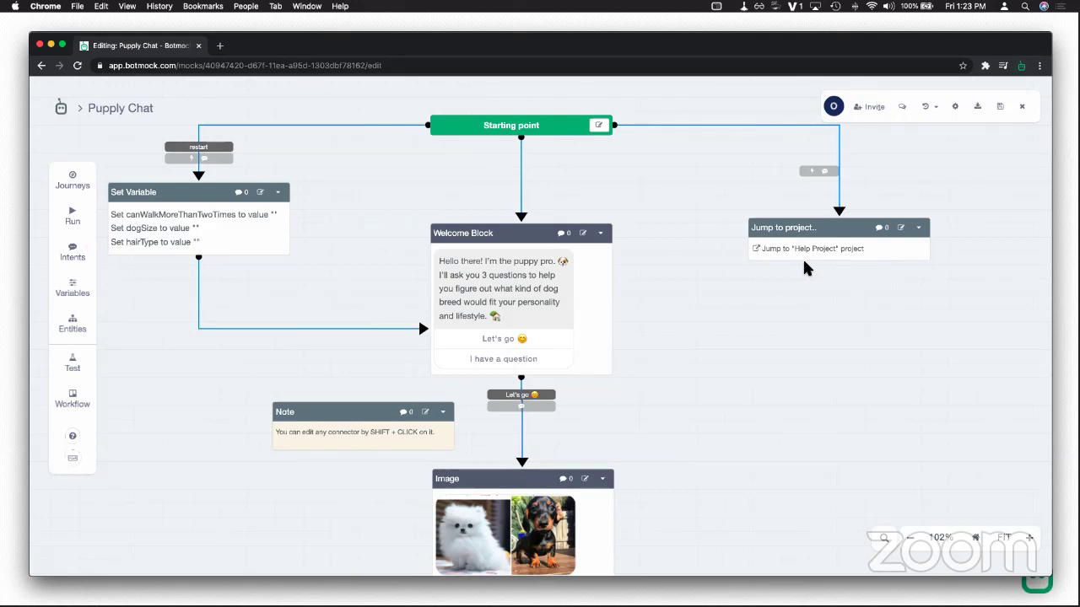
pyautogui.click(582, 235)
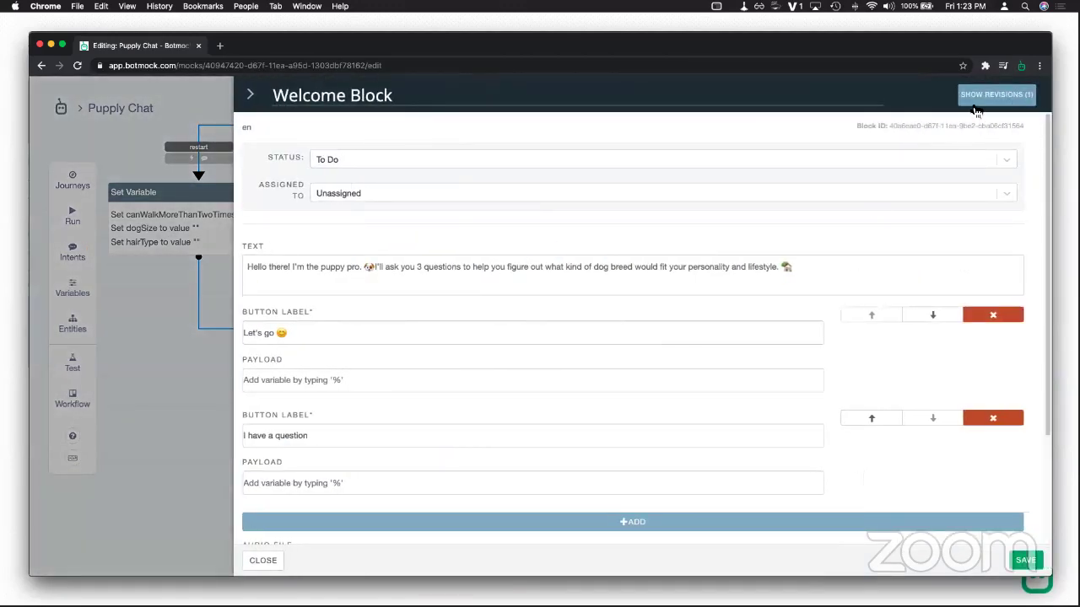
# Step: Show the Welcome Block's revision history and highlight the revised button entry
pyautogui.click(976, 110)
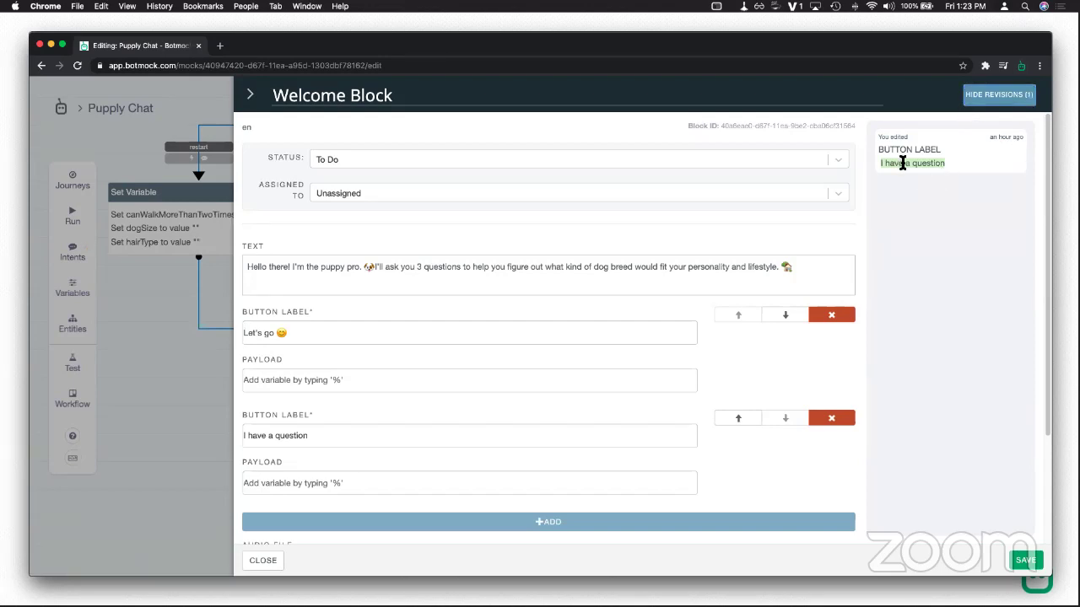
pyautogui.moveTo(899, 165); pyautogui.dragTo(921, 168)
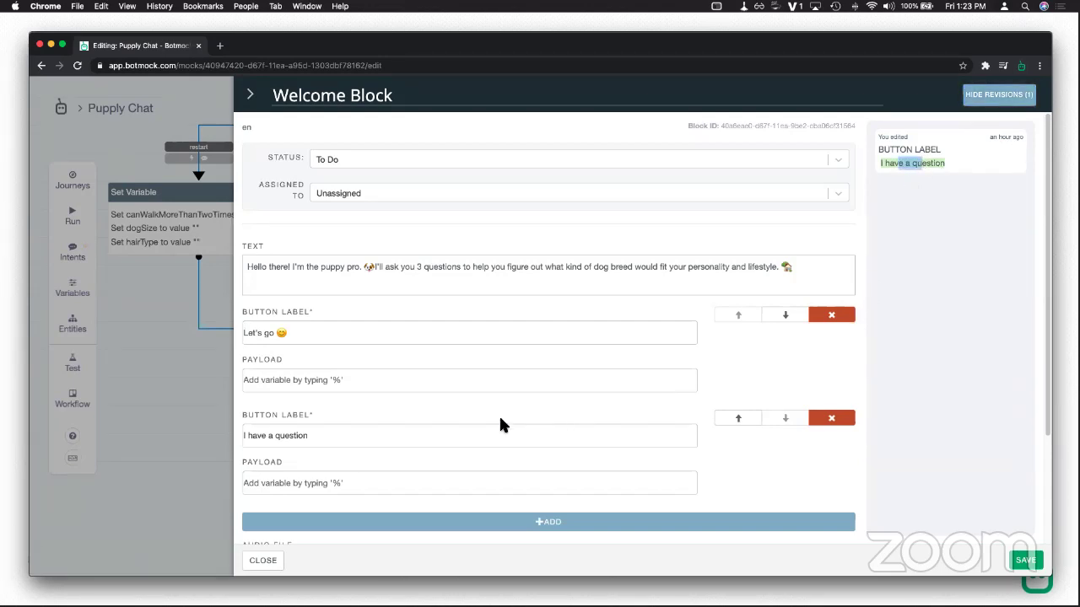
pyautogui.moveTo(959, 164); pyautogui.dragTo(884, 153)
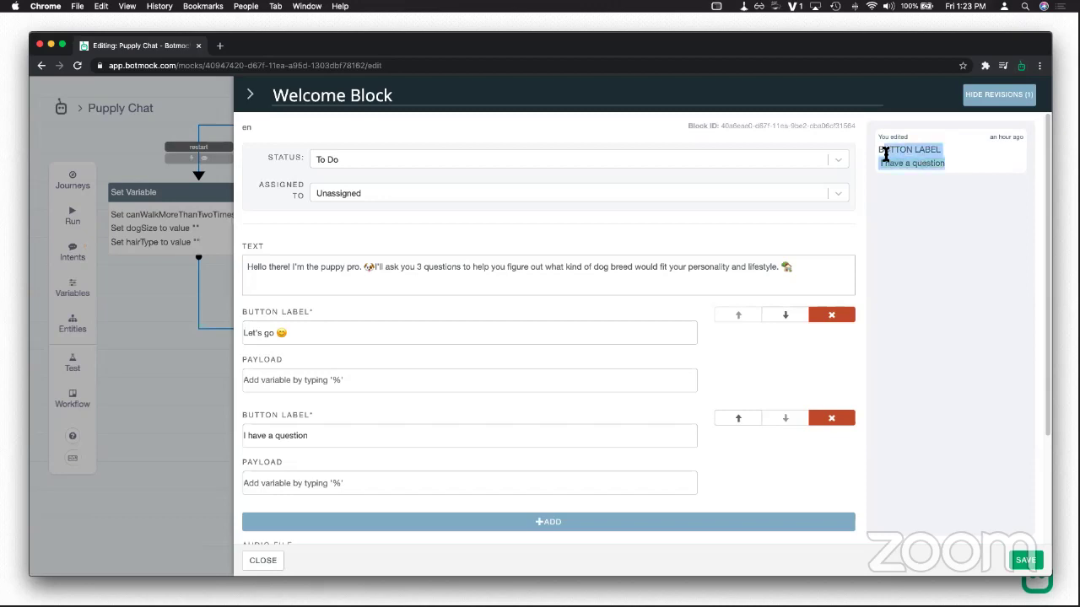
# Step: Delete the 'I have a question' button, save the Welcome Block, and reopen it
pyautogui.moveTo(343, 439); pyautogui.dragTo(233, 436)
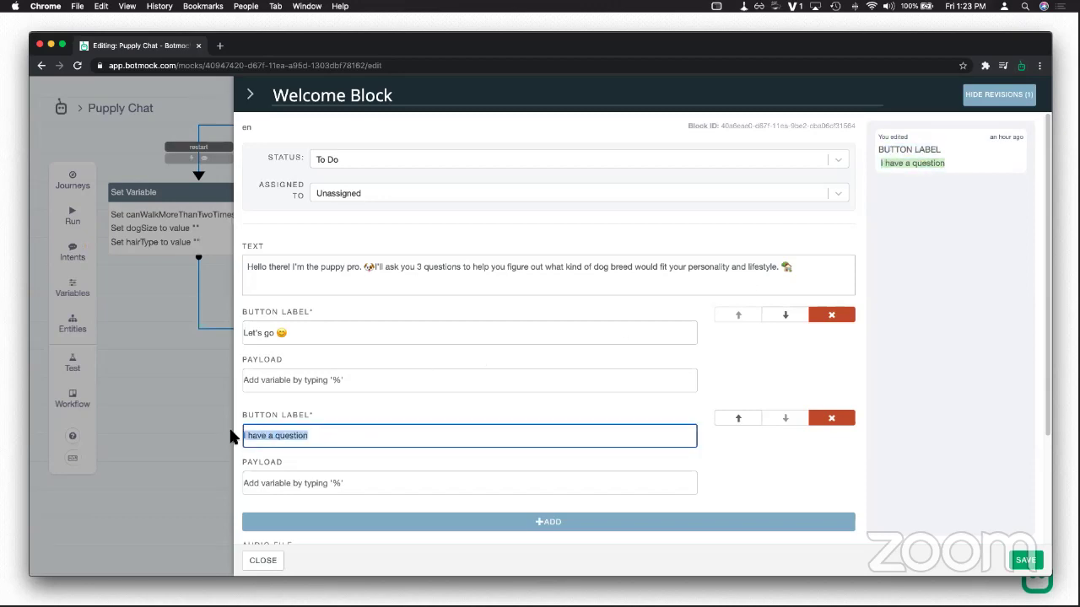
pyautogui.click(831, 417)
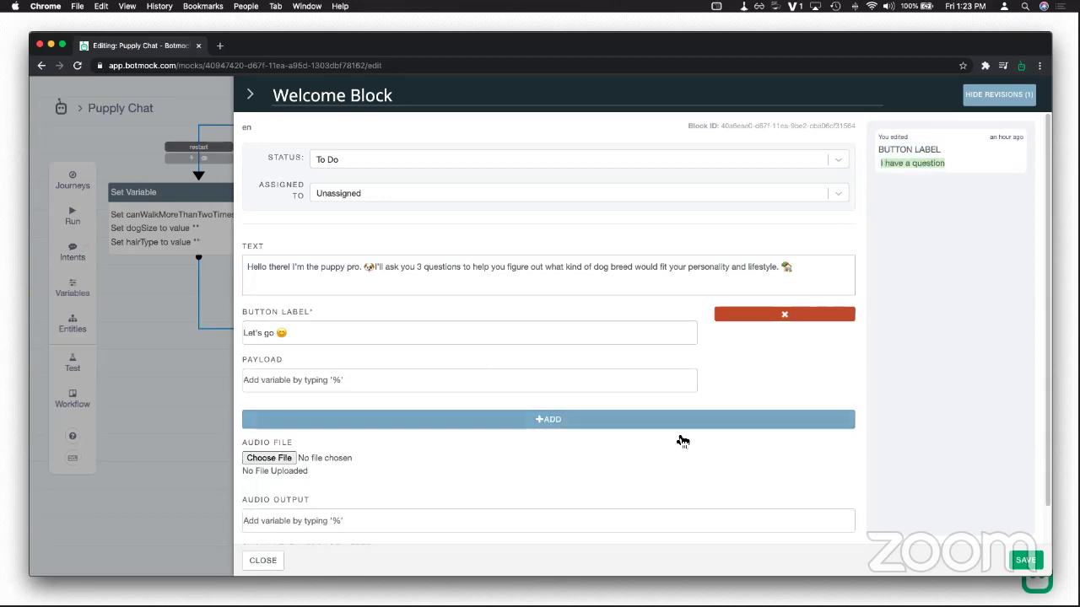
pyautogui.click(1025, 560)
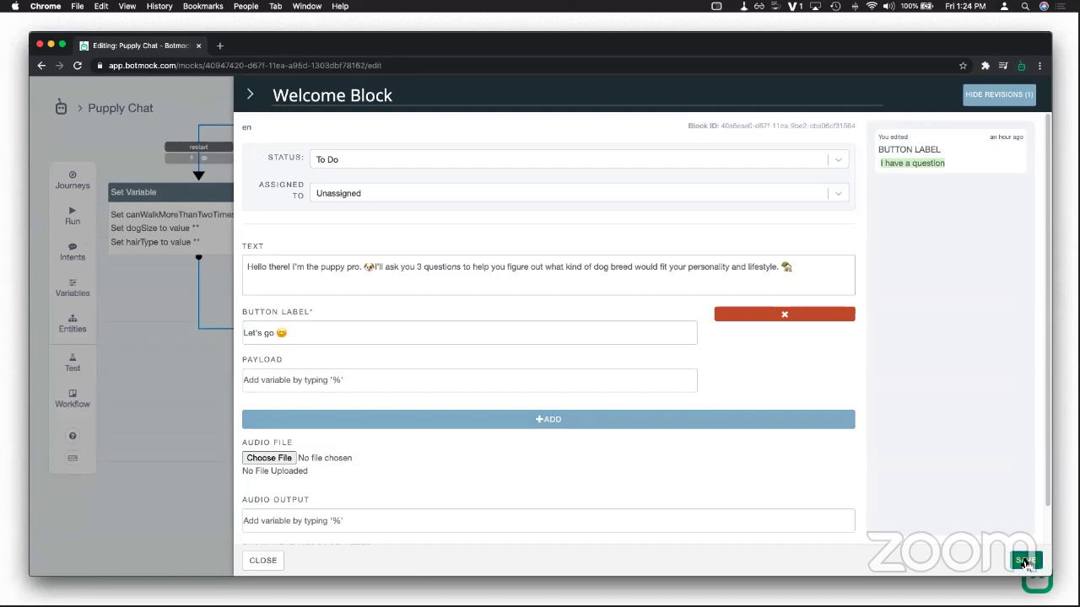
pyautogui.click(583, 233)
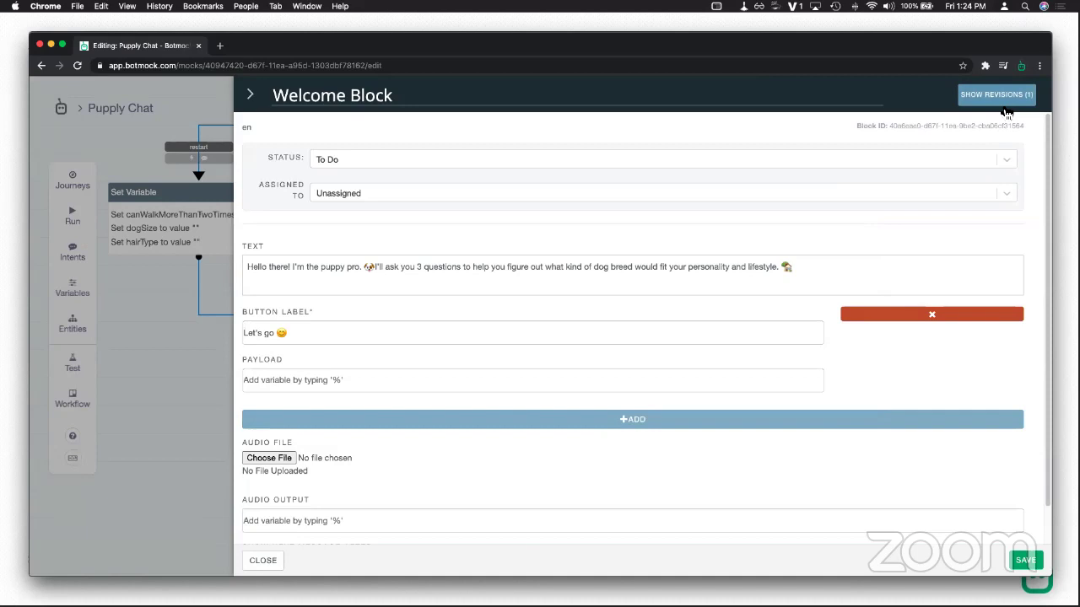
pyautogui.click(264, 561)
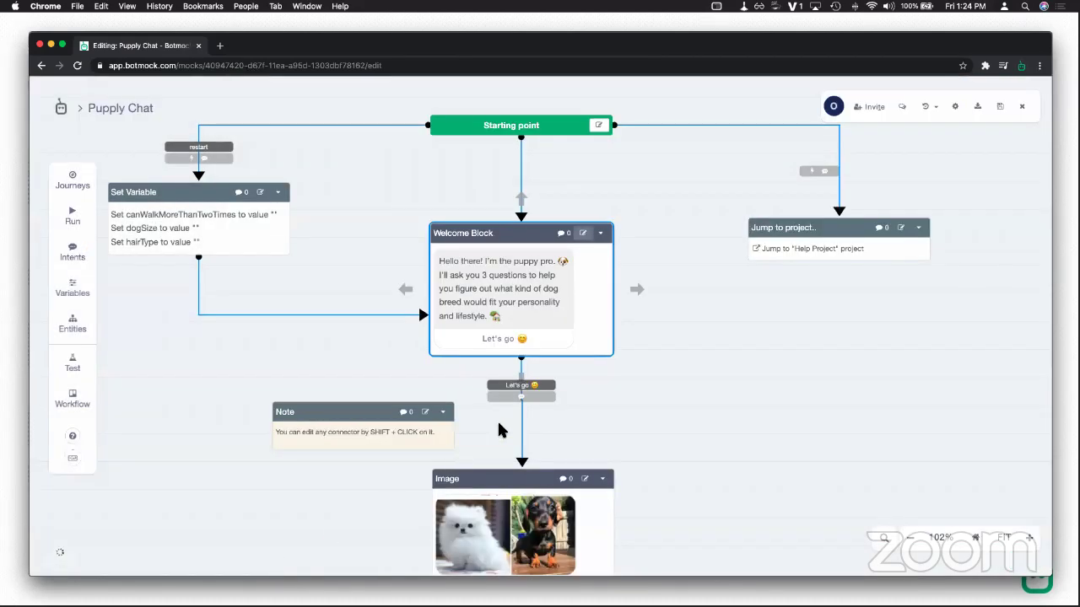
pyautogui.click(564, 234)
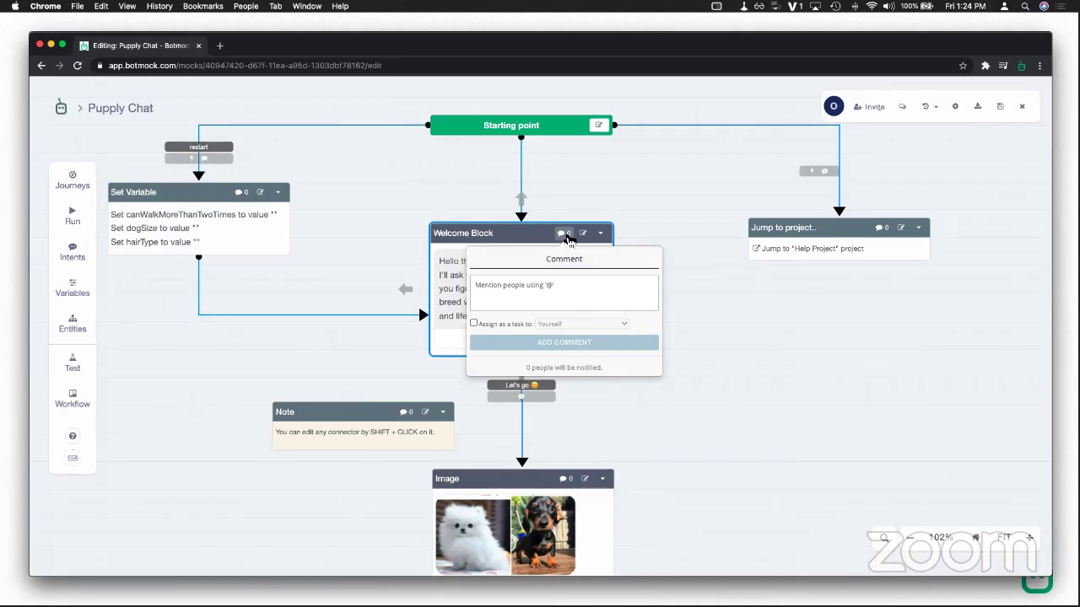
pyautogui.click(593, 295)
pyautogui.click(900, 110)
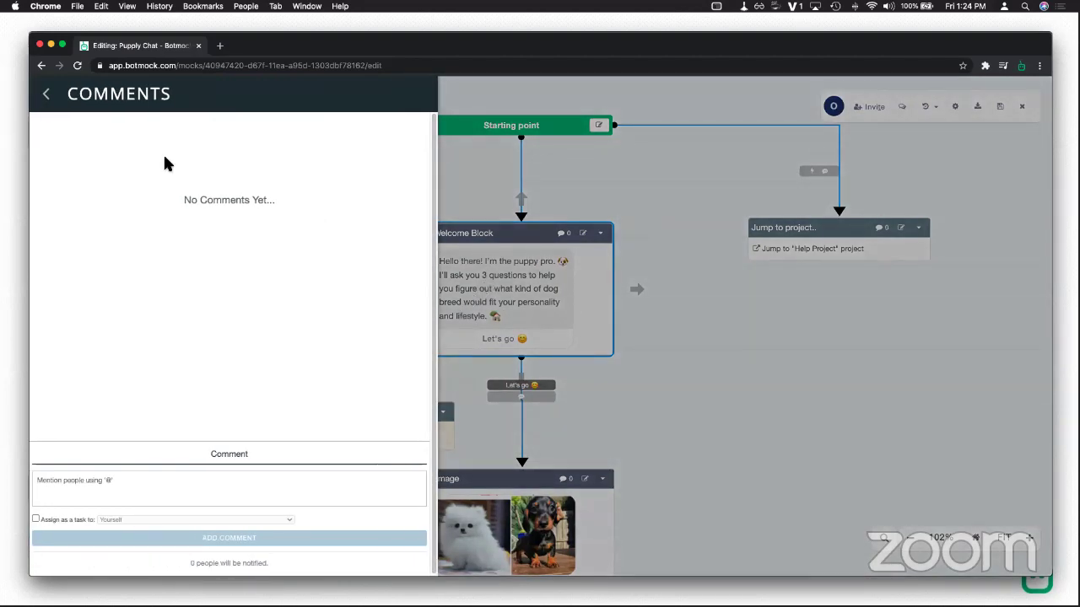
pyautogui.click(47, 94)
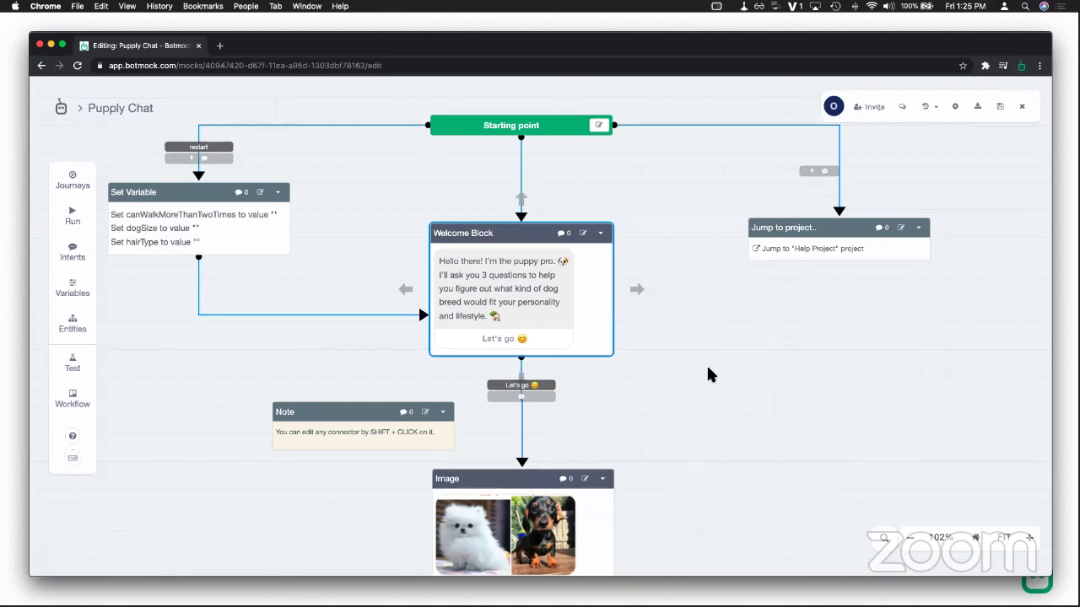
# Step: Pan the Puppy Chat canvas to the 1st Question block, then show the Workflow board
pyautogui.scroll(-5, 709, 374)
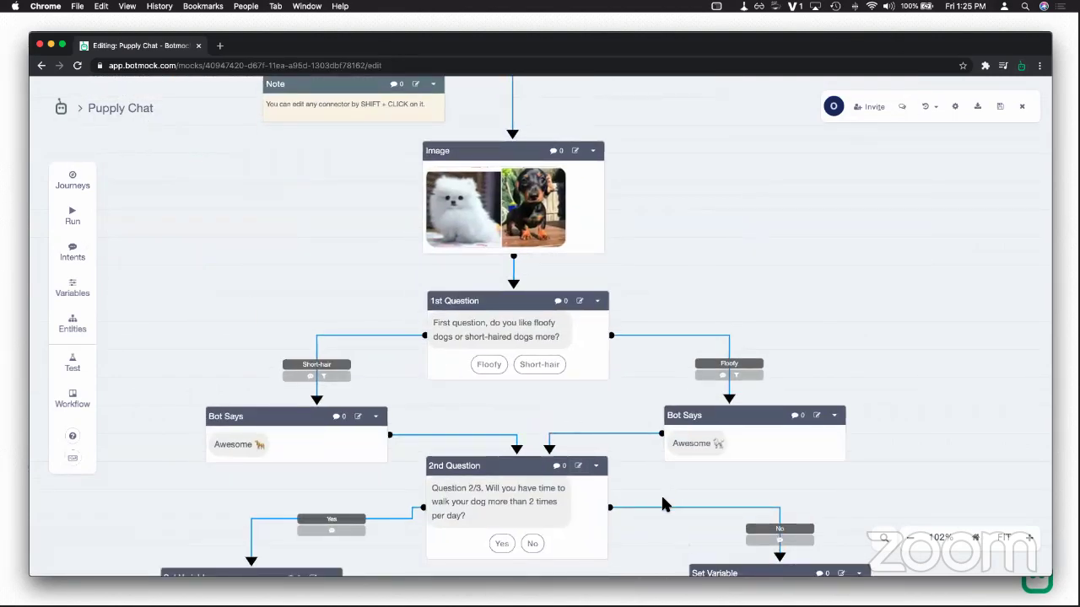
pyautogui.scroll(-3, 618, 361)
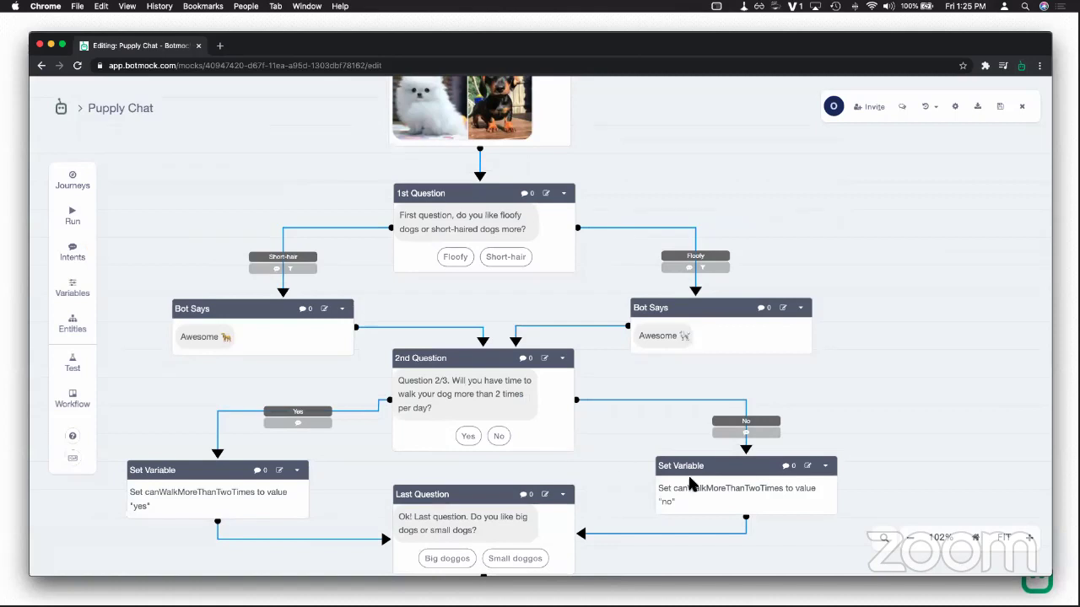
pyautogui.scroll(-3, 860, 308)
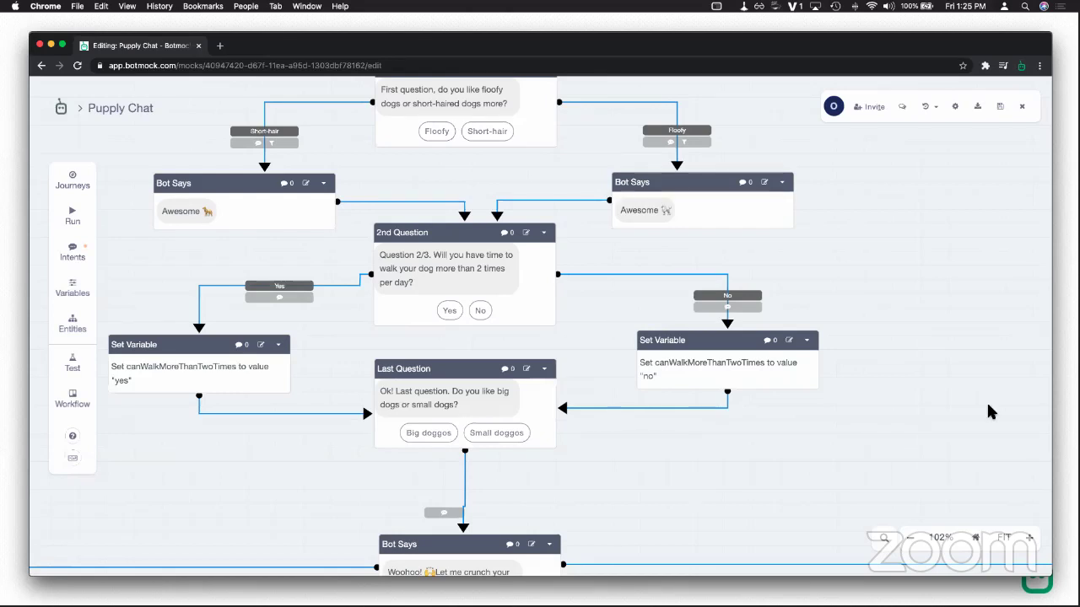
pyautogui.moveTo(599, 322); pyautogui.dragTo(634, 362)
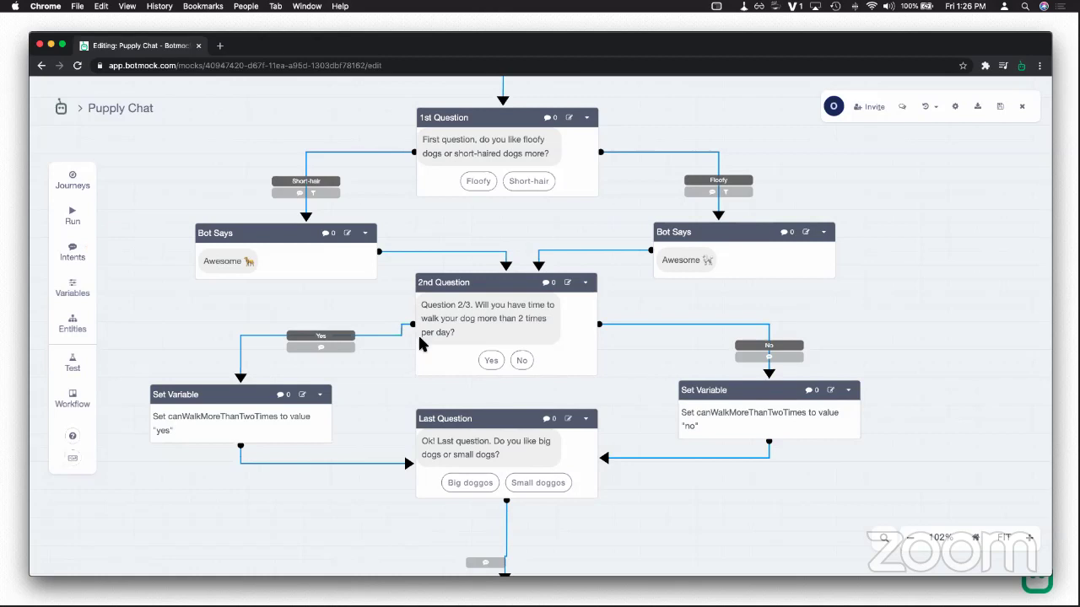
pyautogui.click(72, 399)
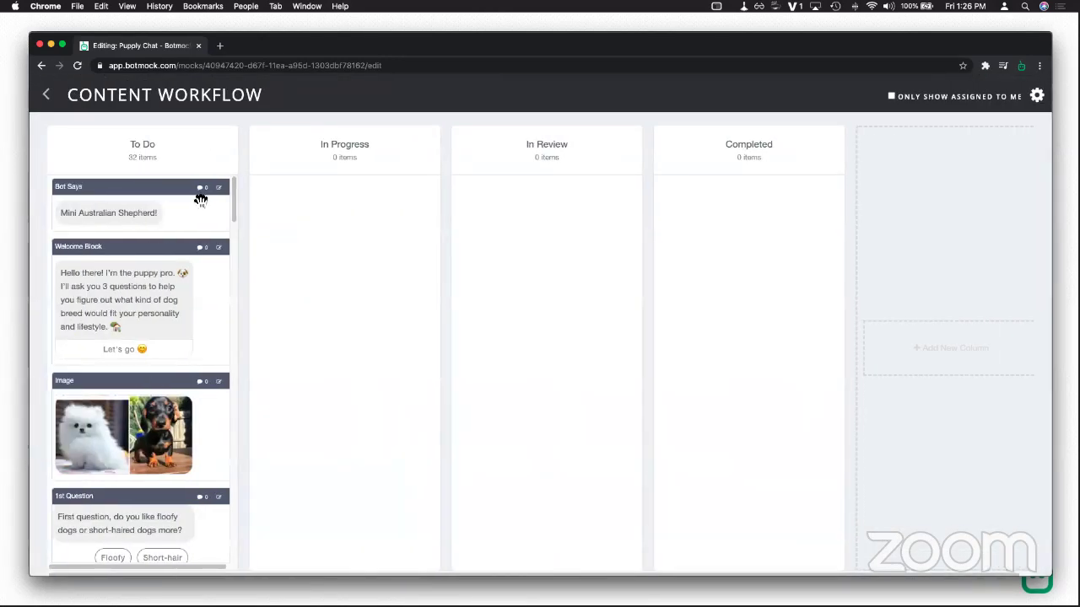
# Step: Go back from the Content Workflow board to the flow and show the Intents list
pyautogui.click(46, 95)
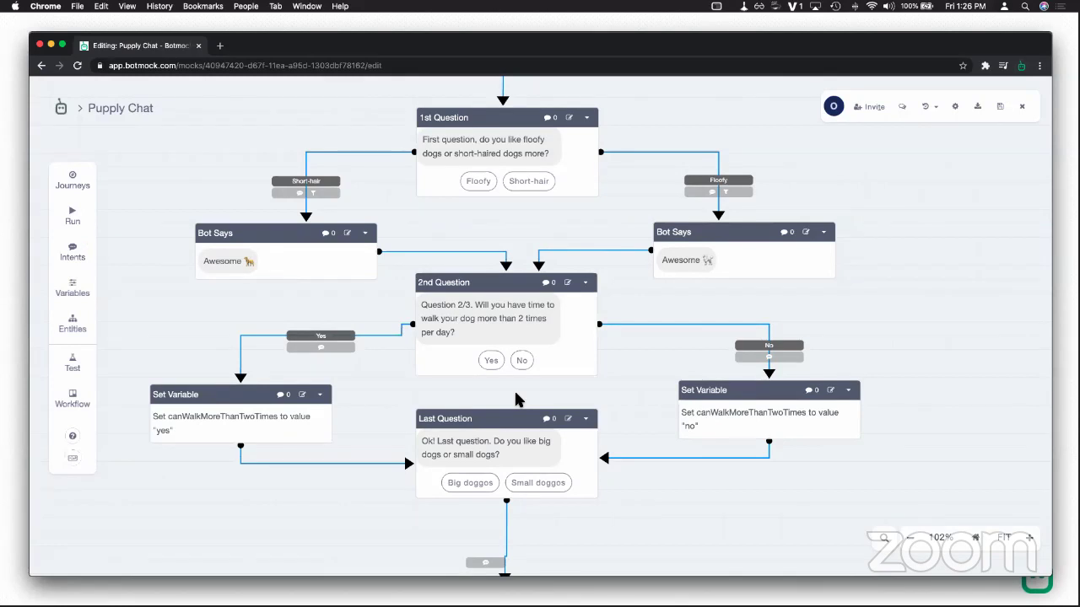
pyautogui.click(71, 251)
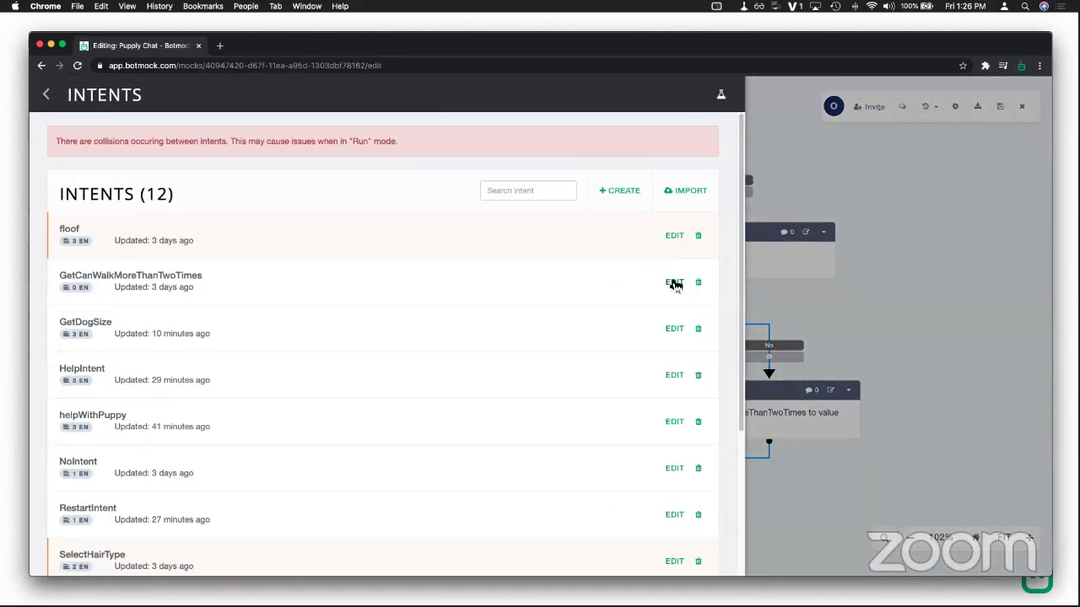
# Step: Start marking GetCanWalkMoreThanTwoTimes as shareable, then cancel without saving
pyautogui.click(674, 284)
pyautogui.click(270, 275)
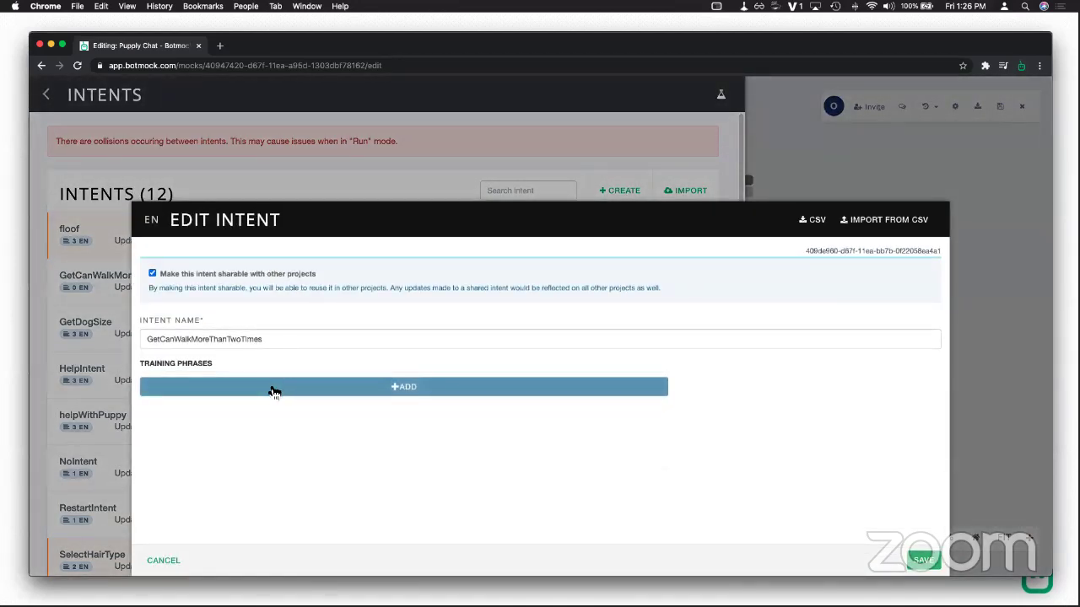
pyautogui.click(163, 560)
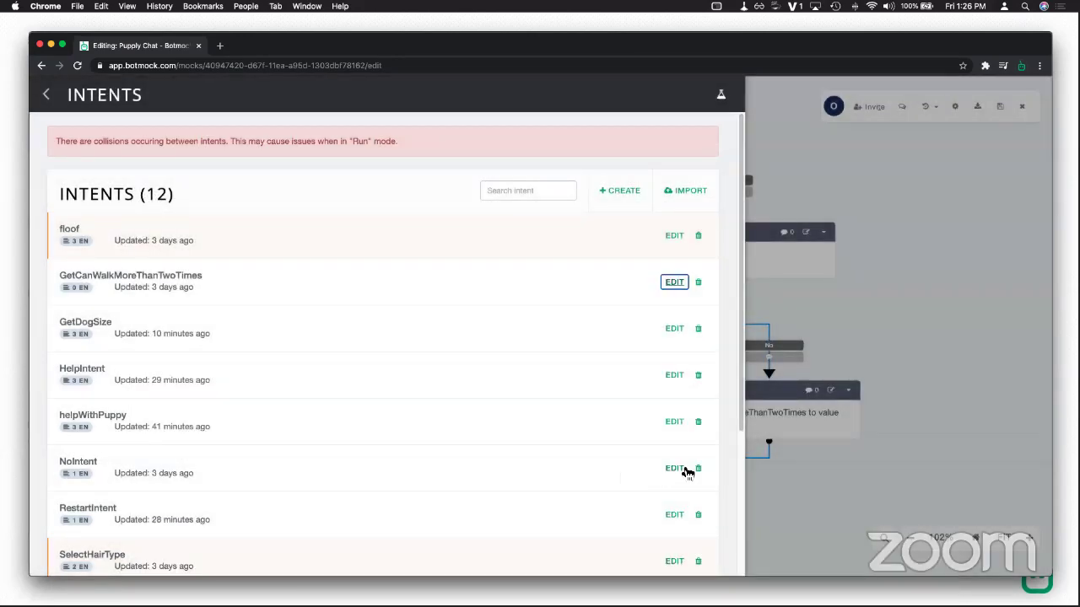
# Step: Make NoIntent shareable with other projects, confirm it, and return to the flow
pyautogui.click(681, 469)
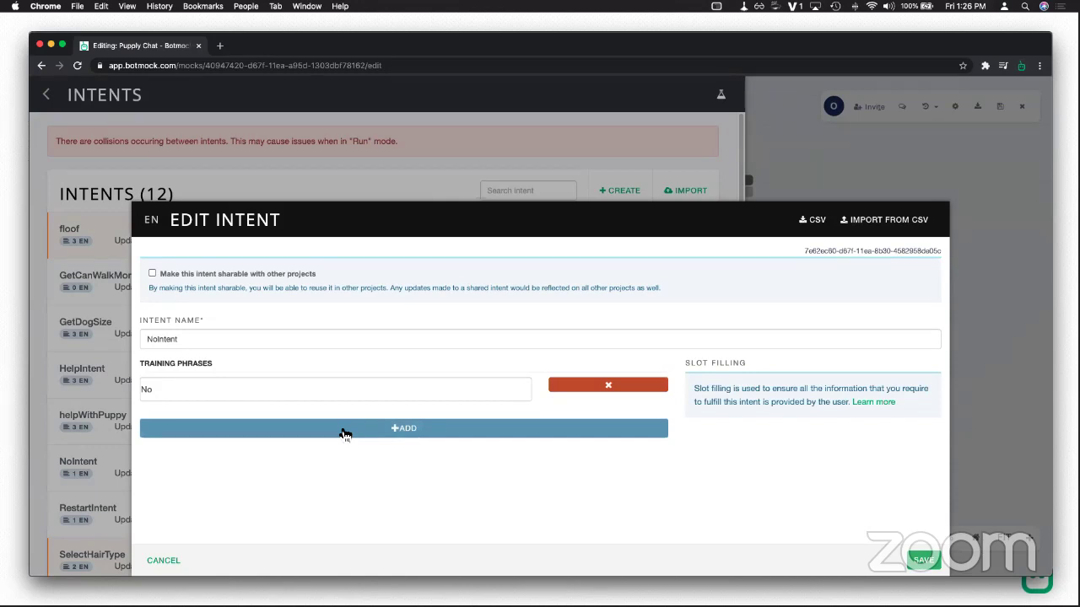
pyautogui.click(174, 273)
pyautogui.click(924, 559)
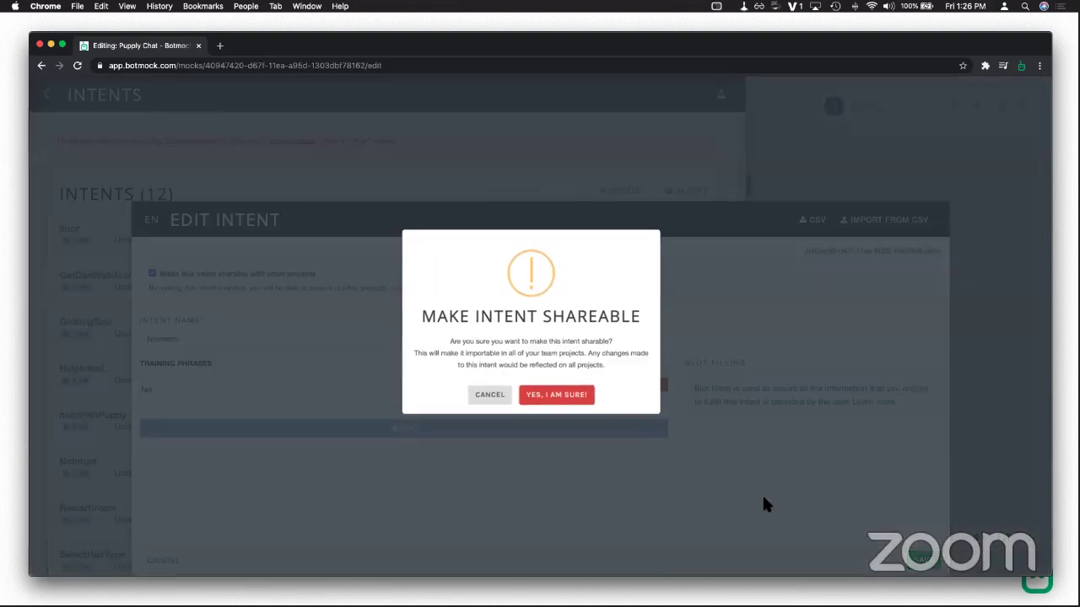
pyautogui.click(590, 405)
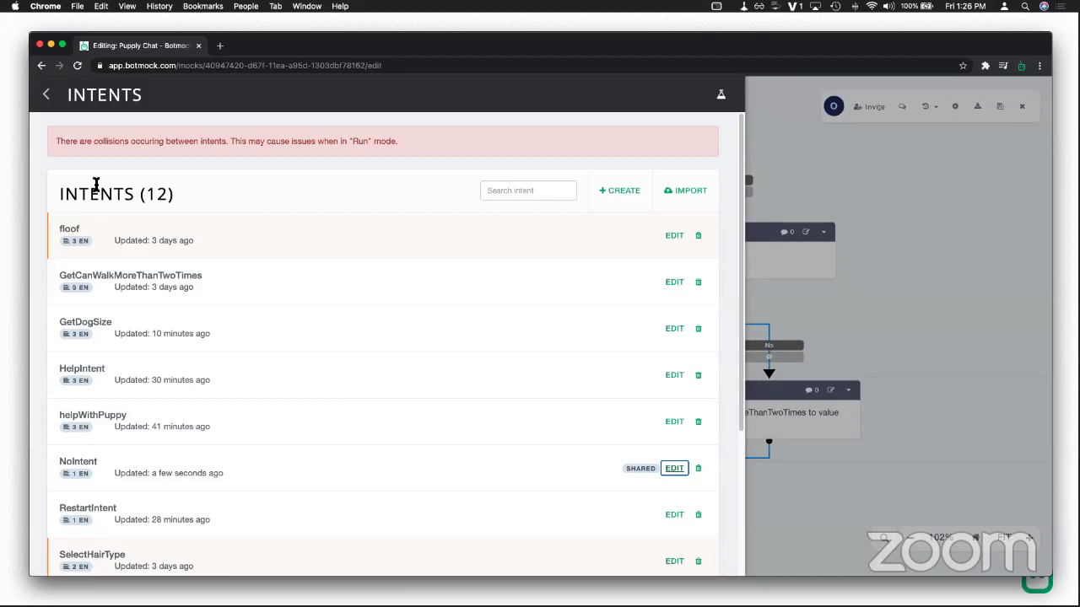
pyautogui.click(49, 99)
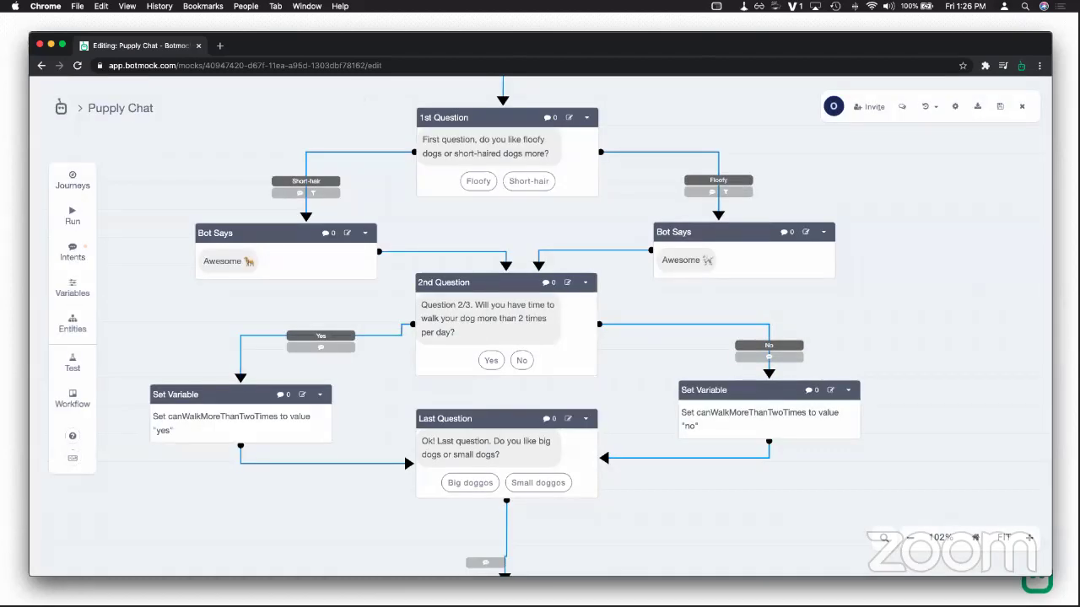
# Step: Switch from Puppy Chat to Help Project and import the shared NoIntent into its intents
pyautogui.click(1022, 106)
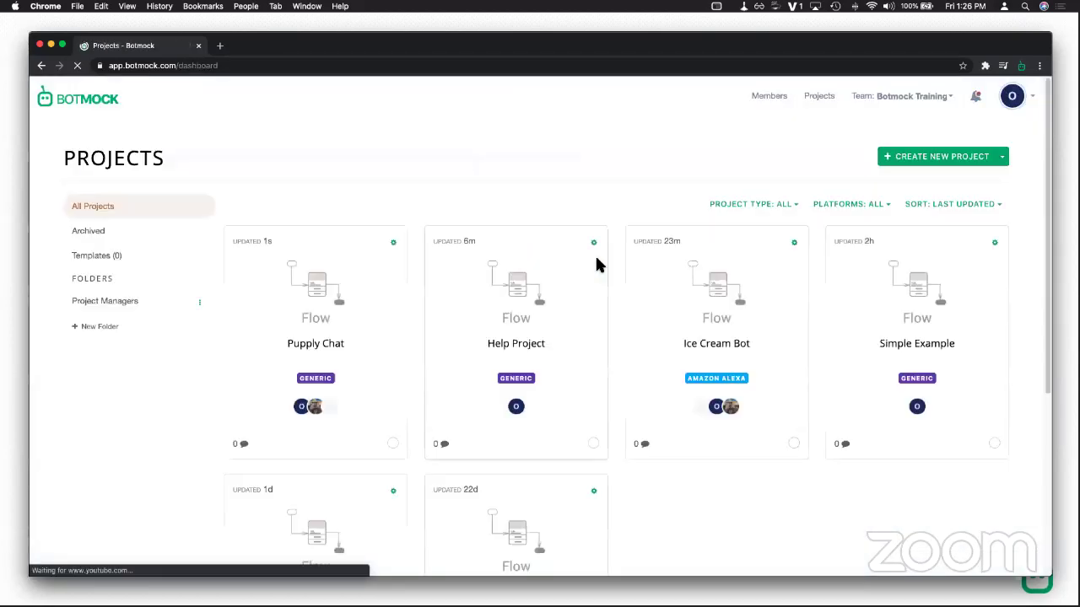
pyautogui.click(530, 347)
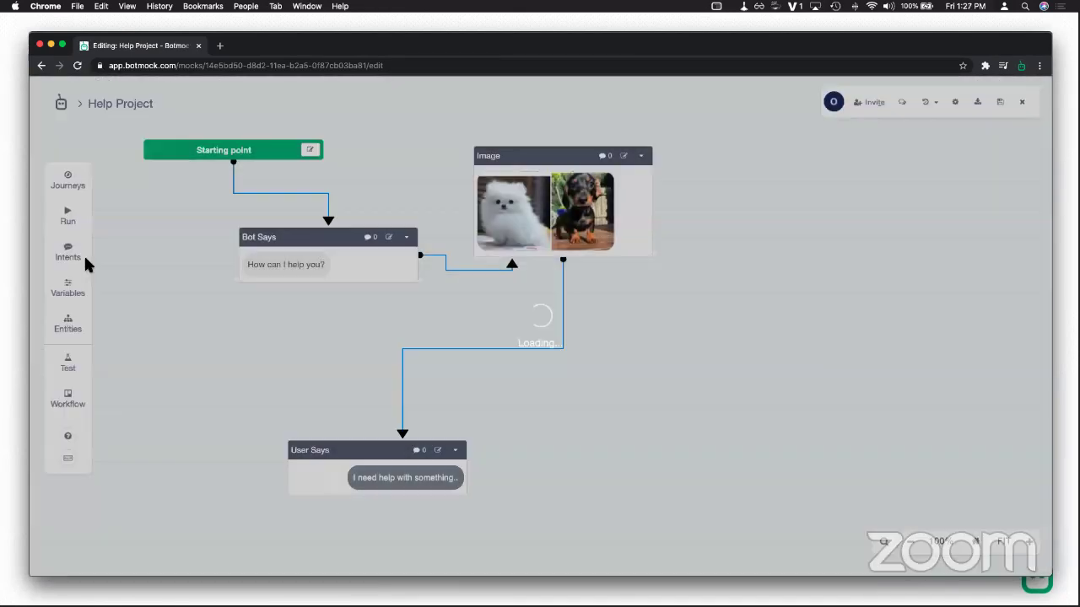
pyautogui.click(66, 253)
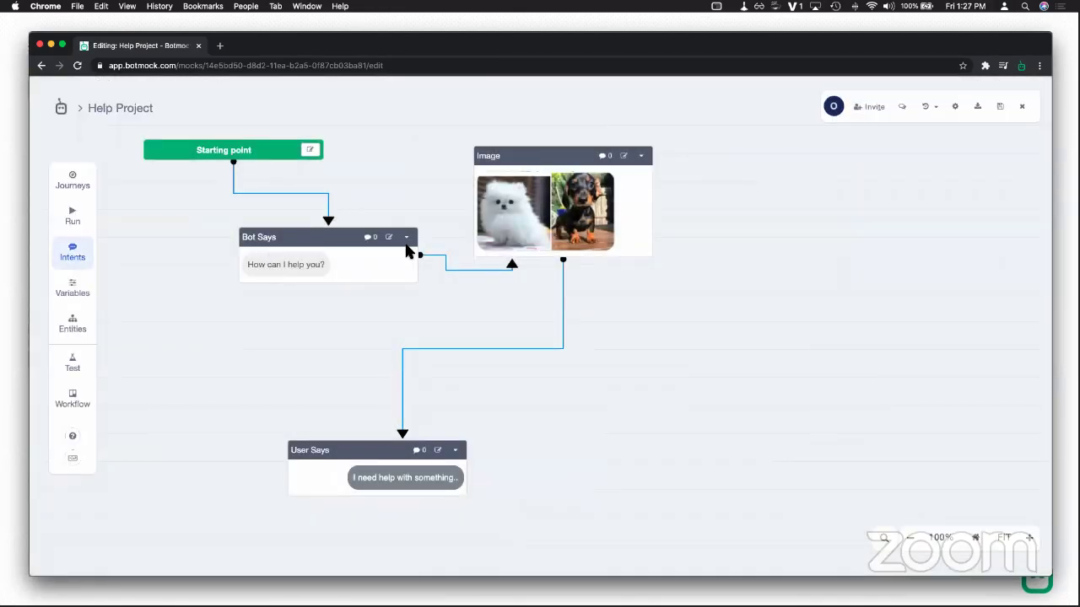
pyautogui.click(424, 242)
pyautogui.click(422, 334)
pyautogui.click(667, 408)
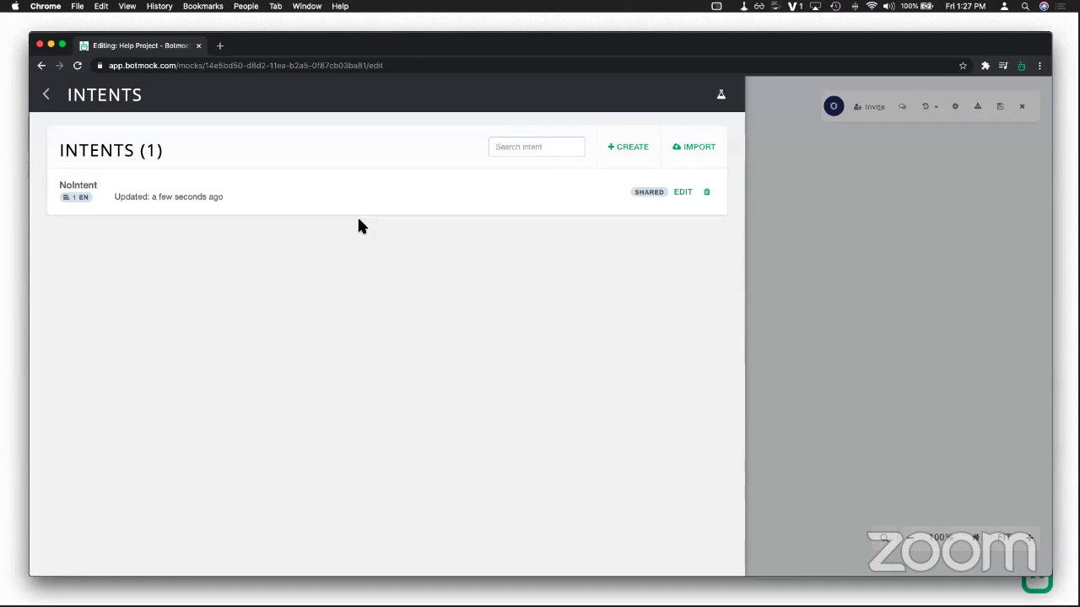
pyautogui.click(47, 95)
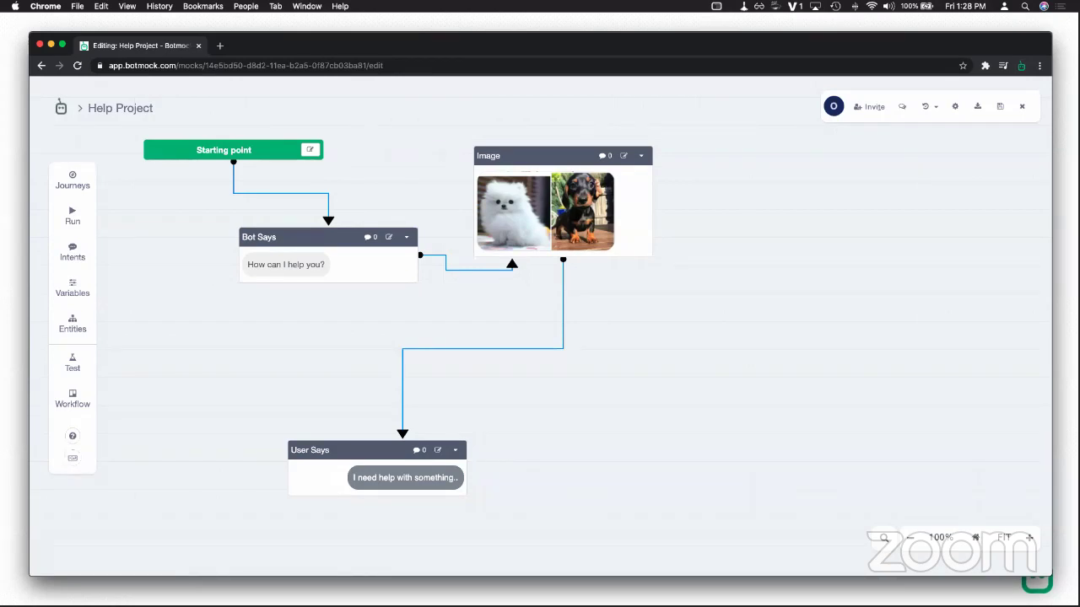
# Step: Add a Note beside the Image block, nudge both into place, then close the editor
pyautogui.rightClick(680, 148)
pyautogui.click(709, 179)
pyautogui.moveTo(716, 143); pyautogui.dragTo(728, 164)
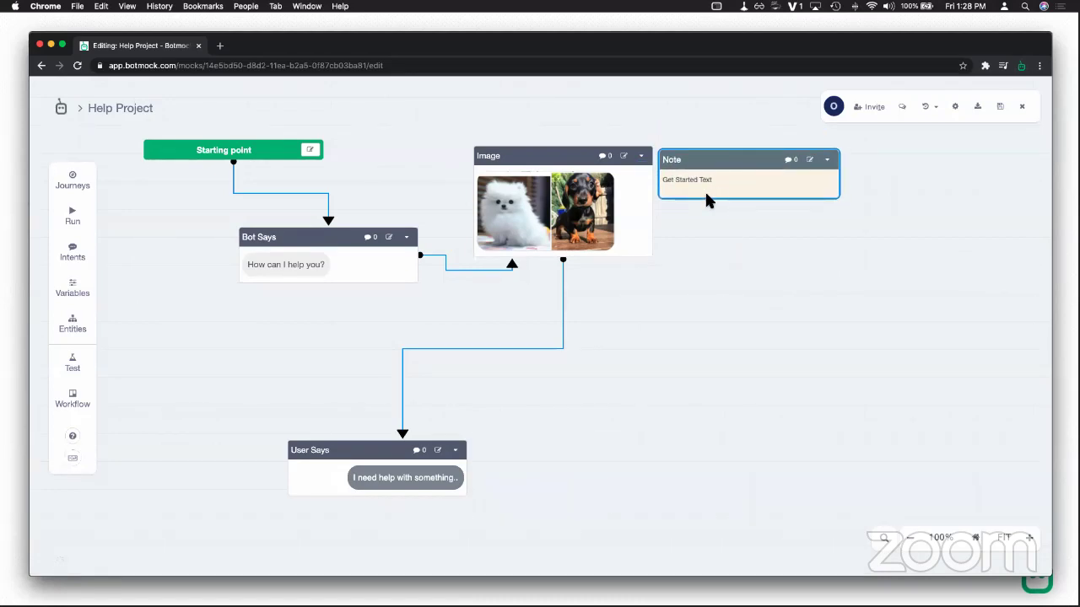
pyautogui.moveTo(595, 186)
pyautogui.mouseDown()
pyautogui.moveTo(629, 229)
pyautogui.moveTo(653, 236)
pyautogui.moveTo(576, 178)
pyautogui.mouseUp()
pyautogui.moveTo(687, 166); pyautogui.dragTo(683, 181)
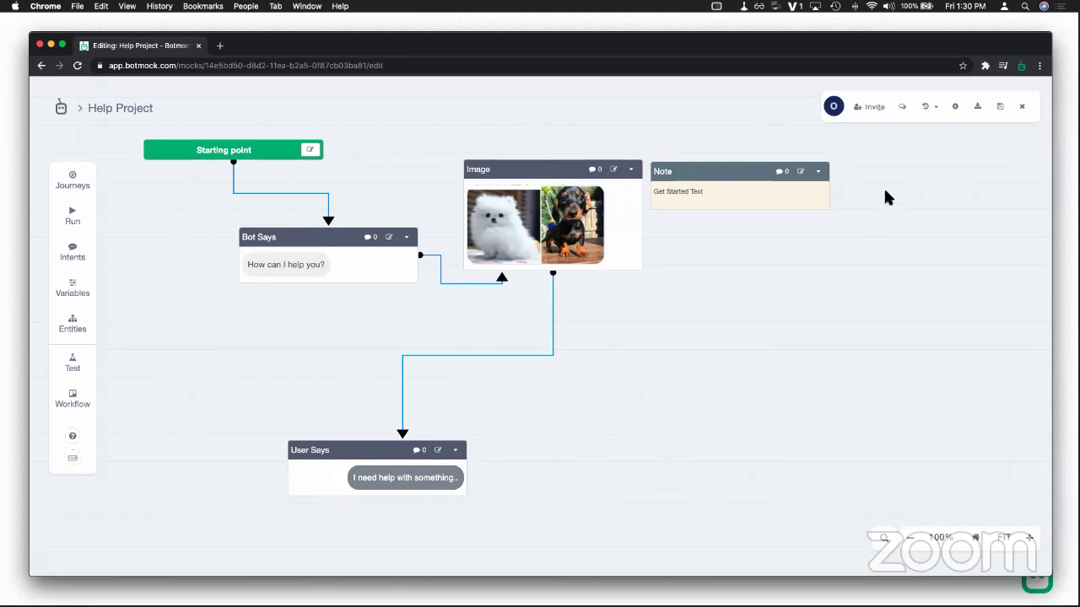
pyautogui.click(1022, 108)
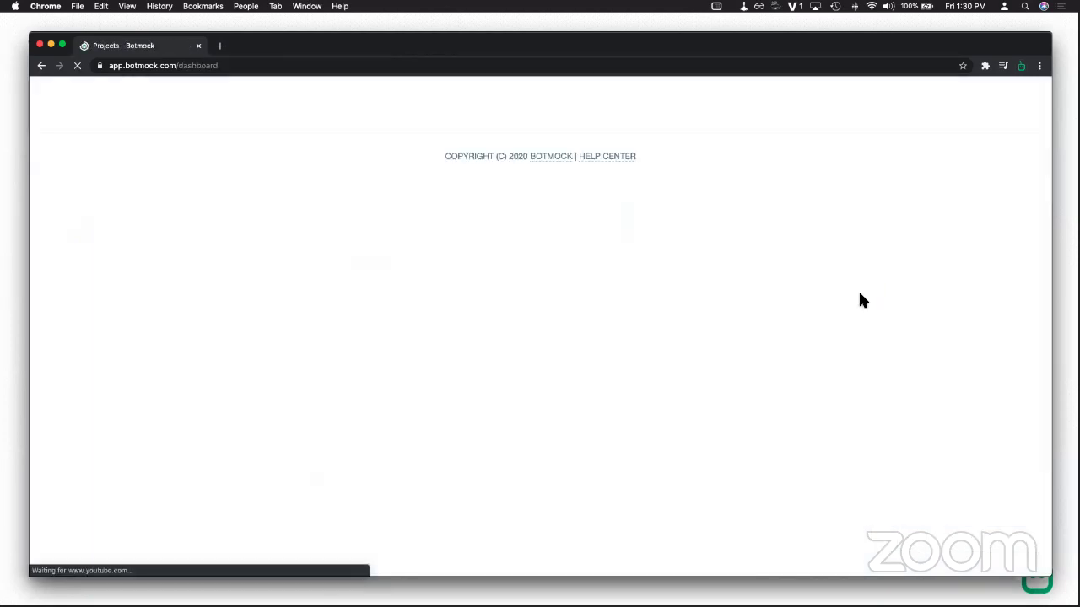